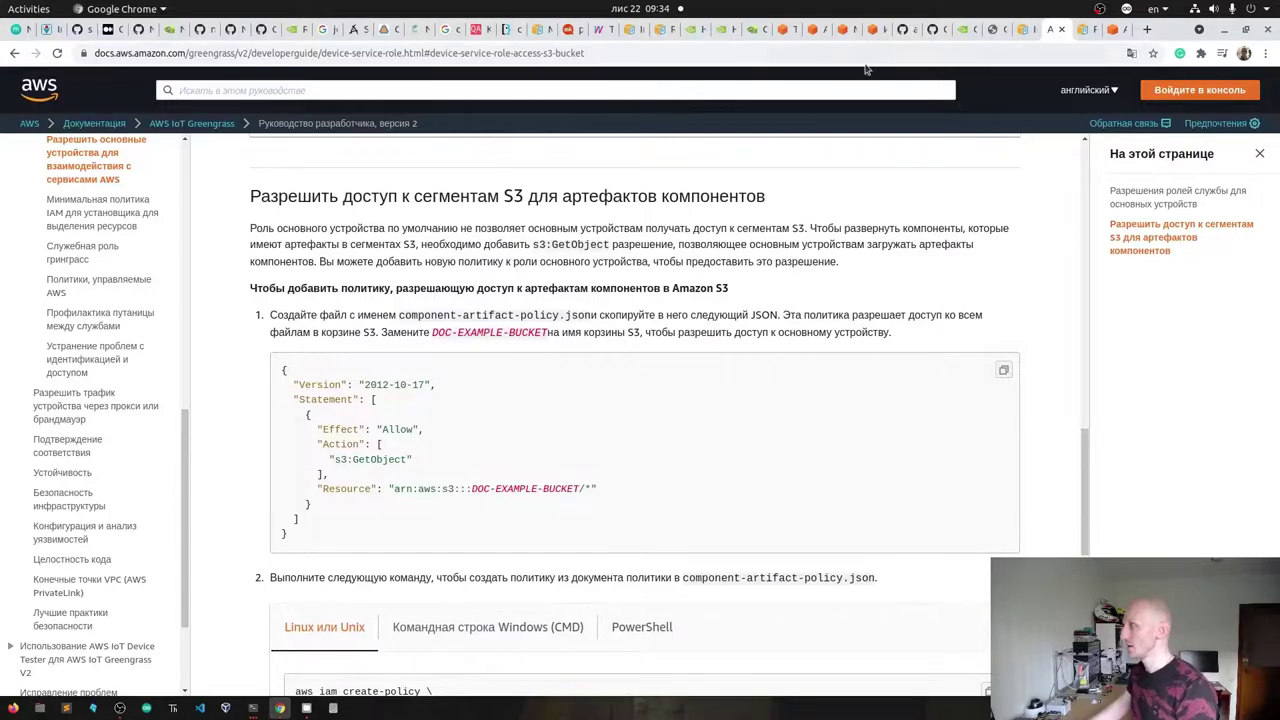
- Open the "Setting up Greengrass core devices" page in the AWS IoT Greengrass developer guide
left_click(1025, 33)
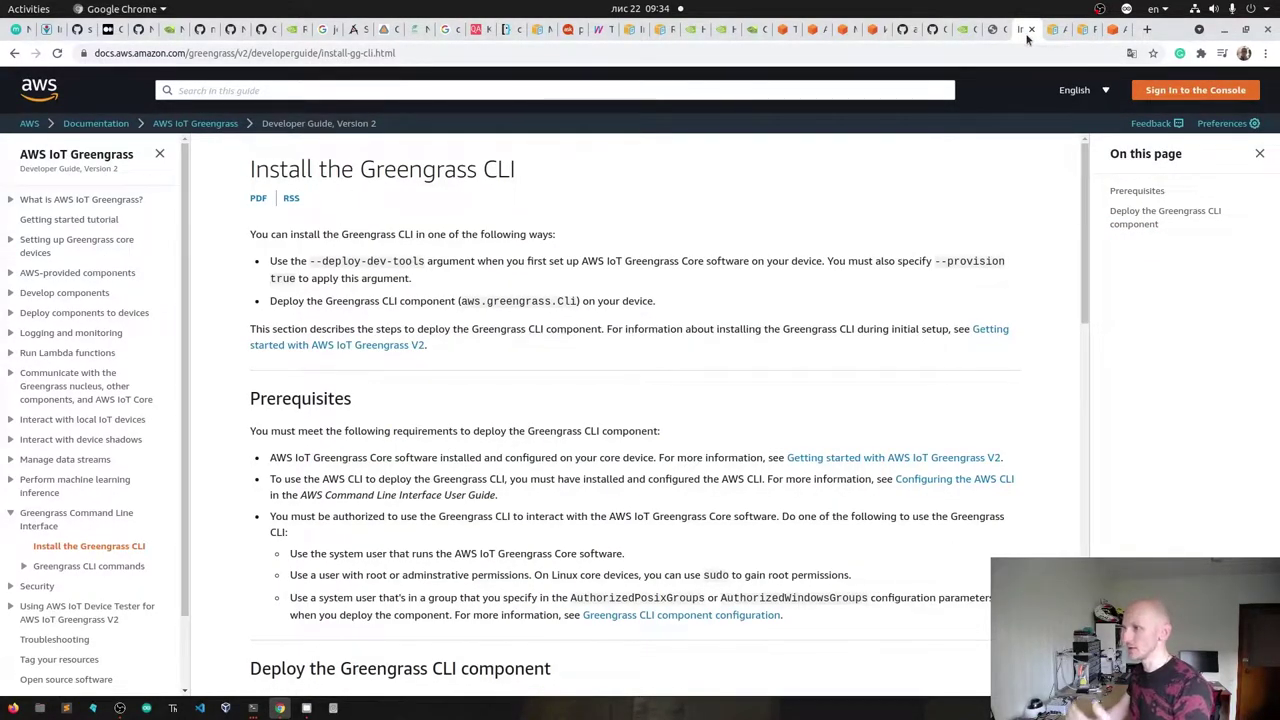
left_click(90, 246)
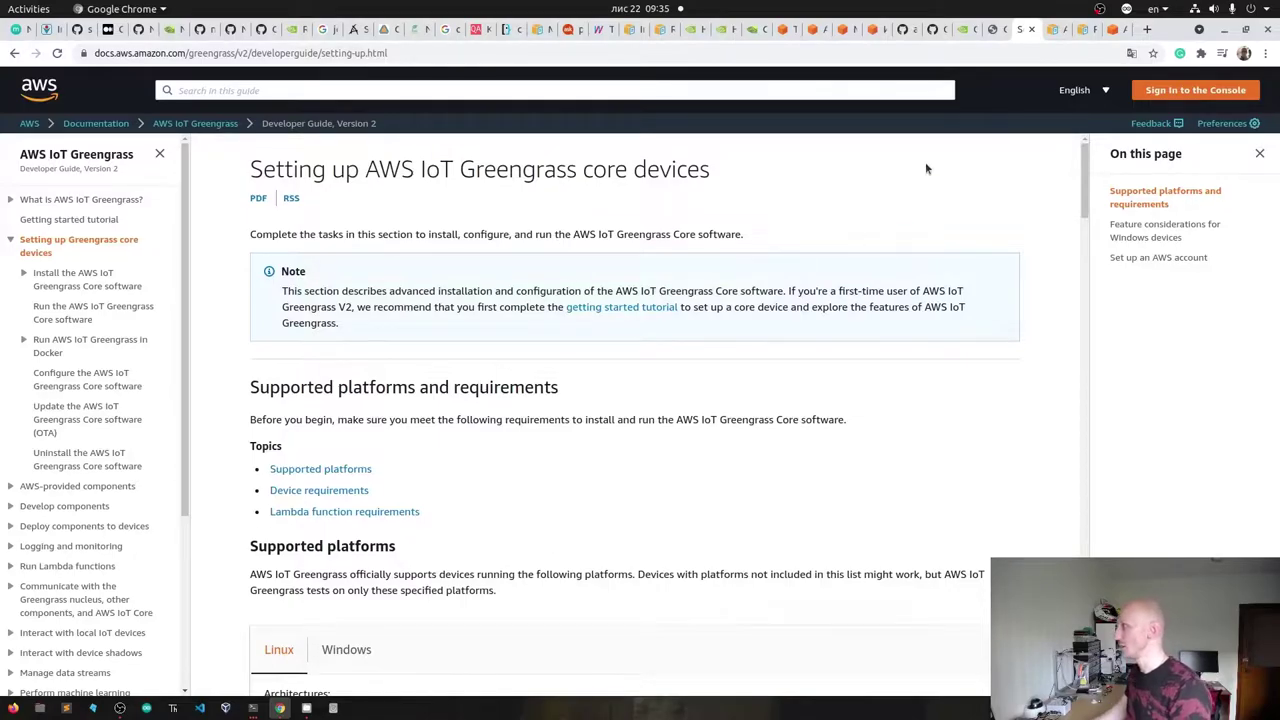
- Review the device service role documentation on allowing S3 bucket access for component artifacts, including the policy creation and role attachment commands
left_click(1058, 31)
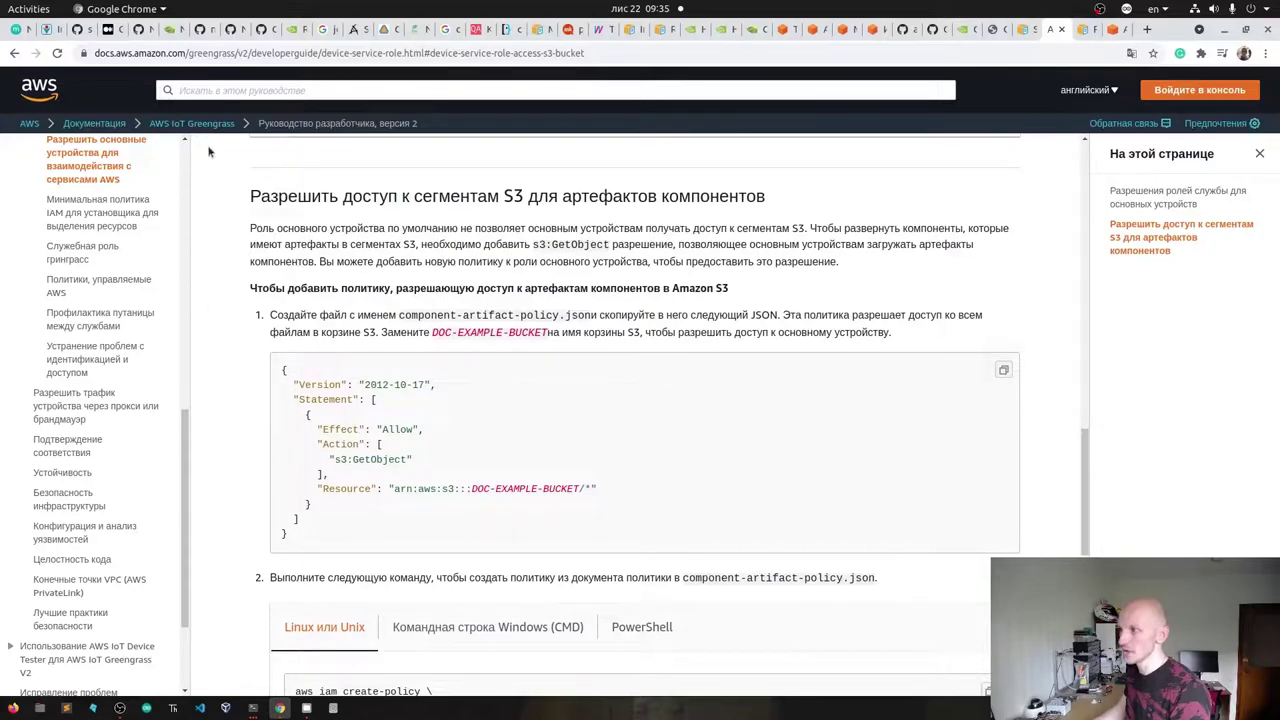
left_click_drag(184, 546, 198, 420)
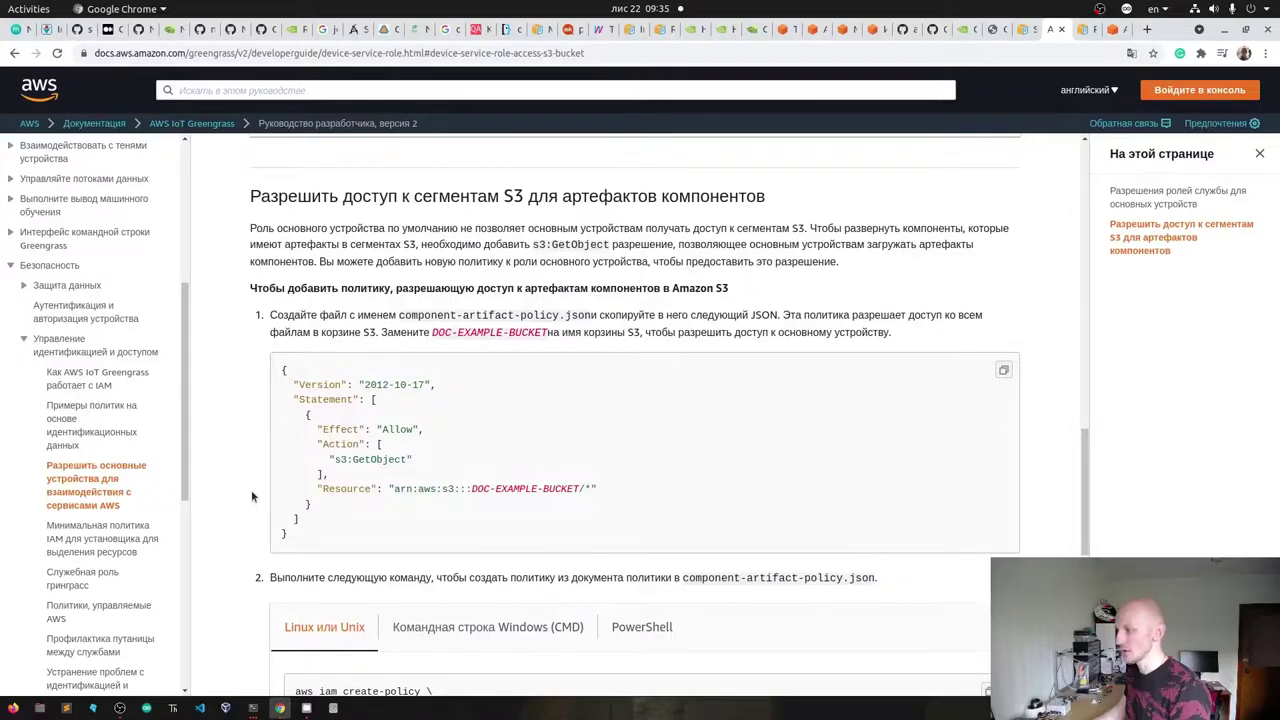
scroll(251, 492, "down", 5)
scroll(251, 490, "up", 3)
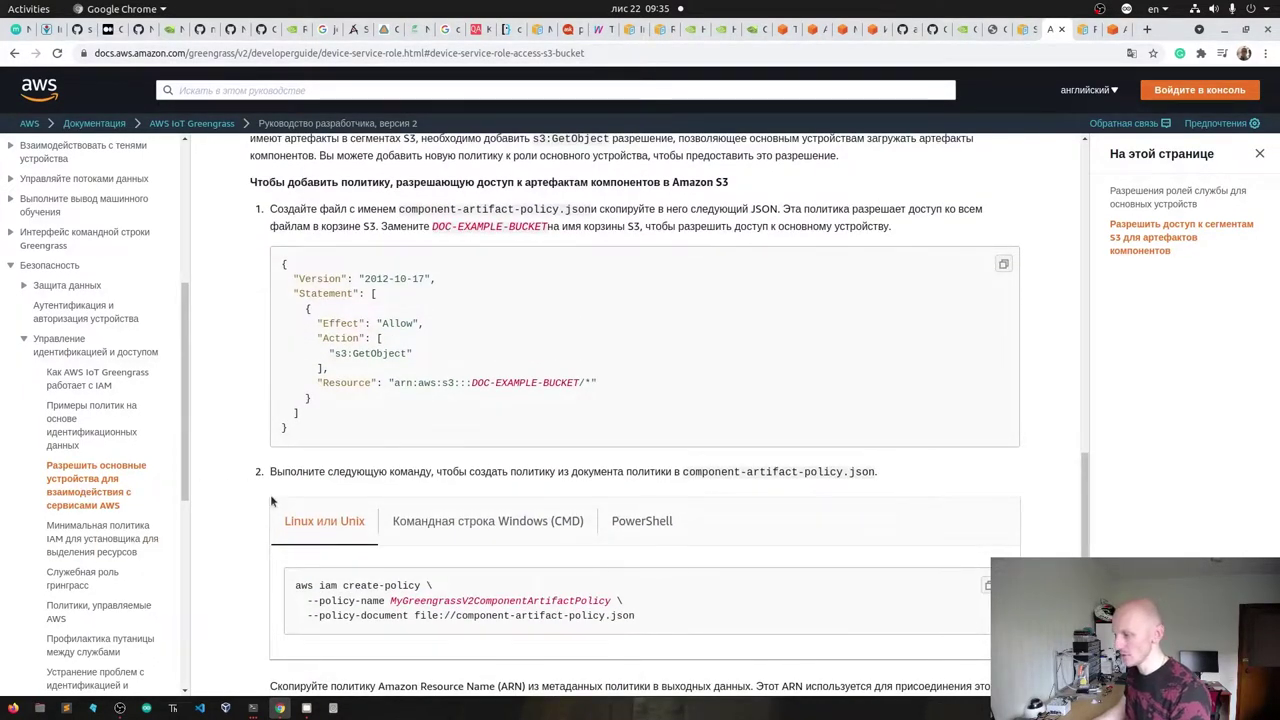
scroll(270, 500, "down", 4)
scroll(272, 480, "up", 4)
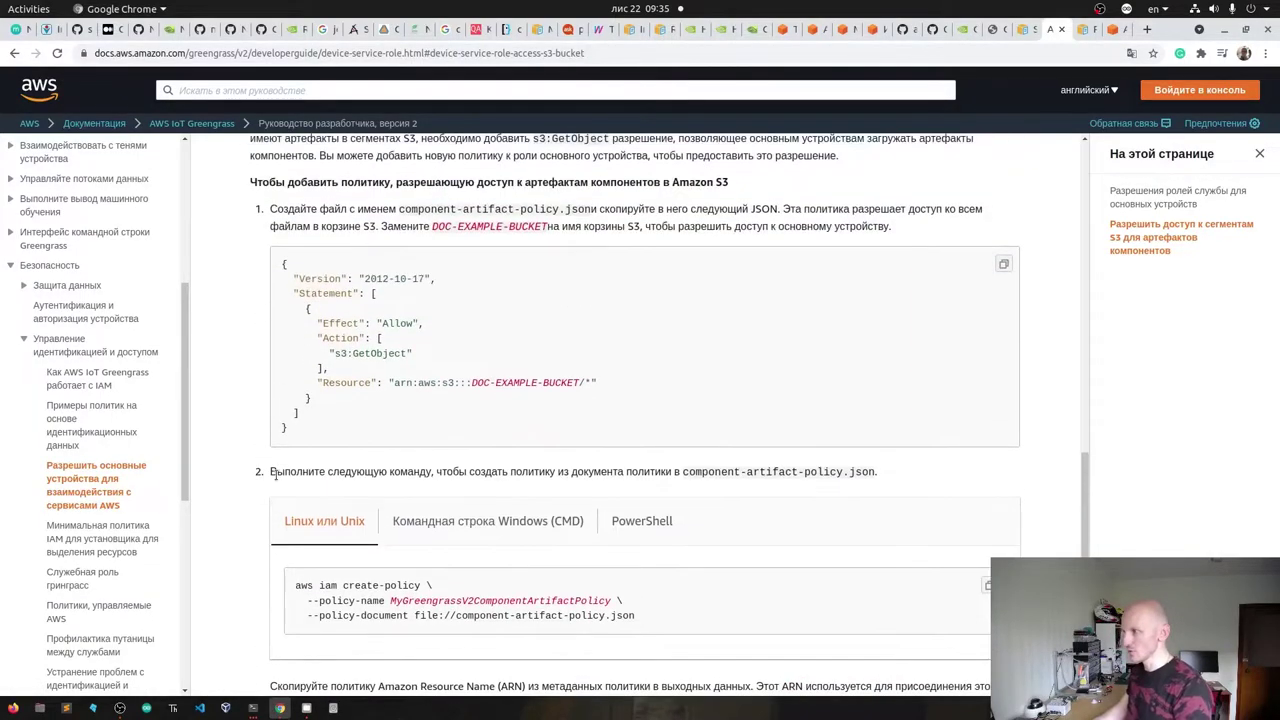
scroll(272, 477, "down", 5)
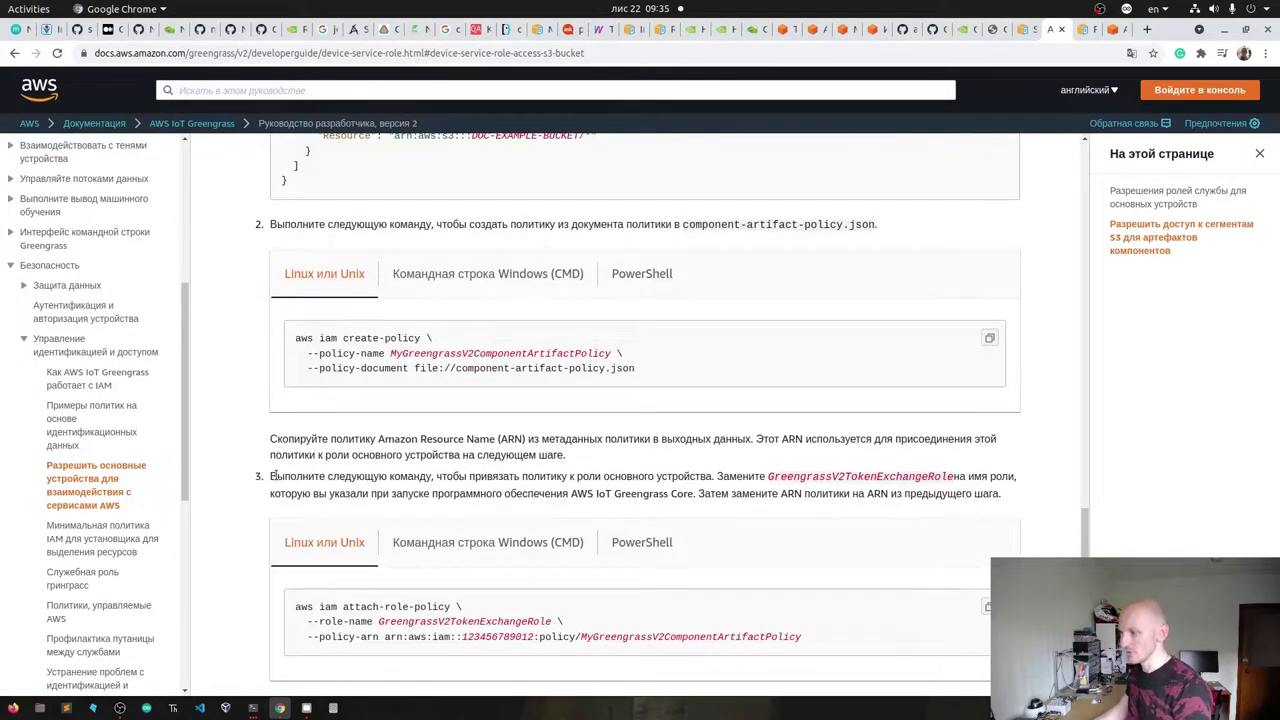
- From the AWS console, search for "s3", open the S3 service and view the contents of the greengrass bucket
left_click(1110, 29)
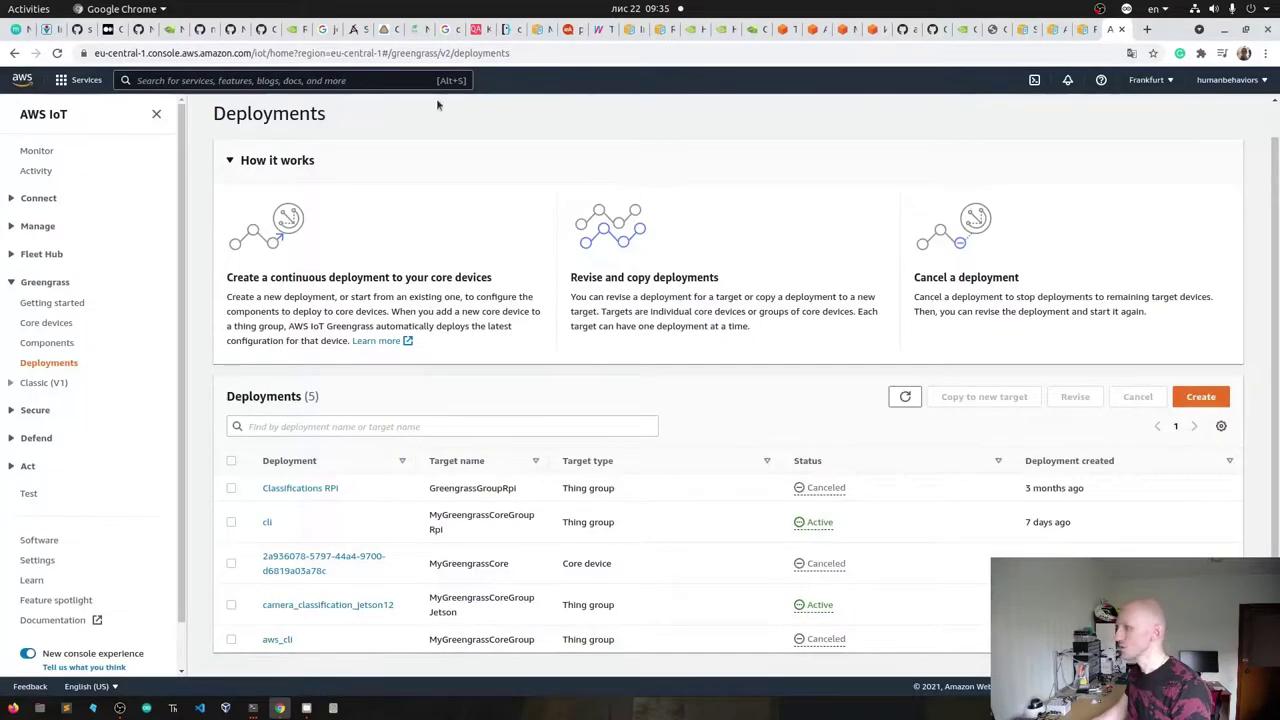
left_click(350, 84)
type("s3")
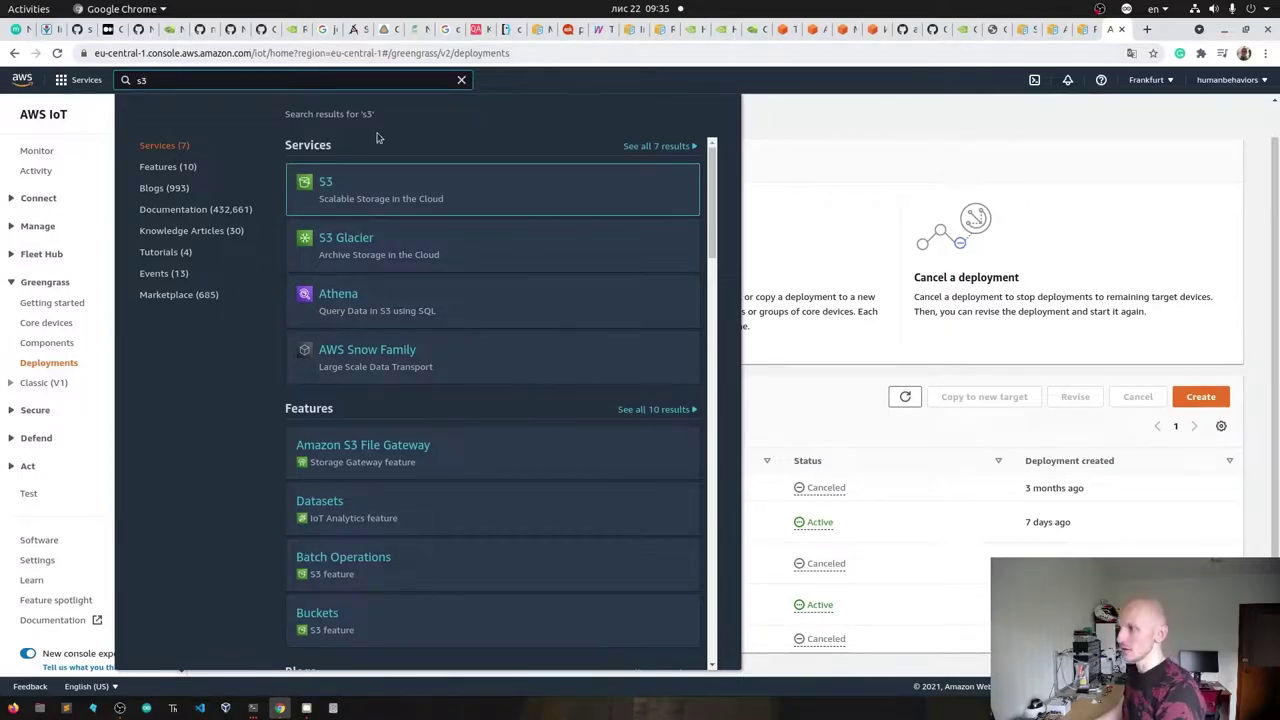
left_click(327, 183)
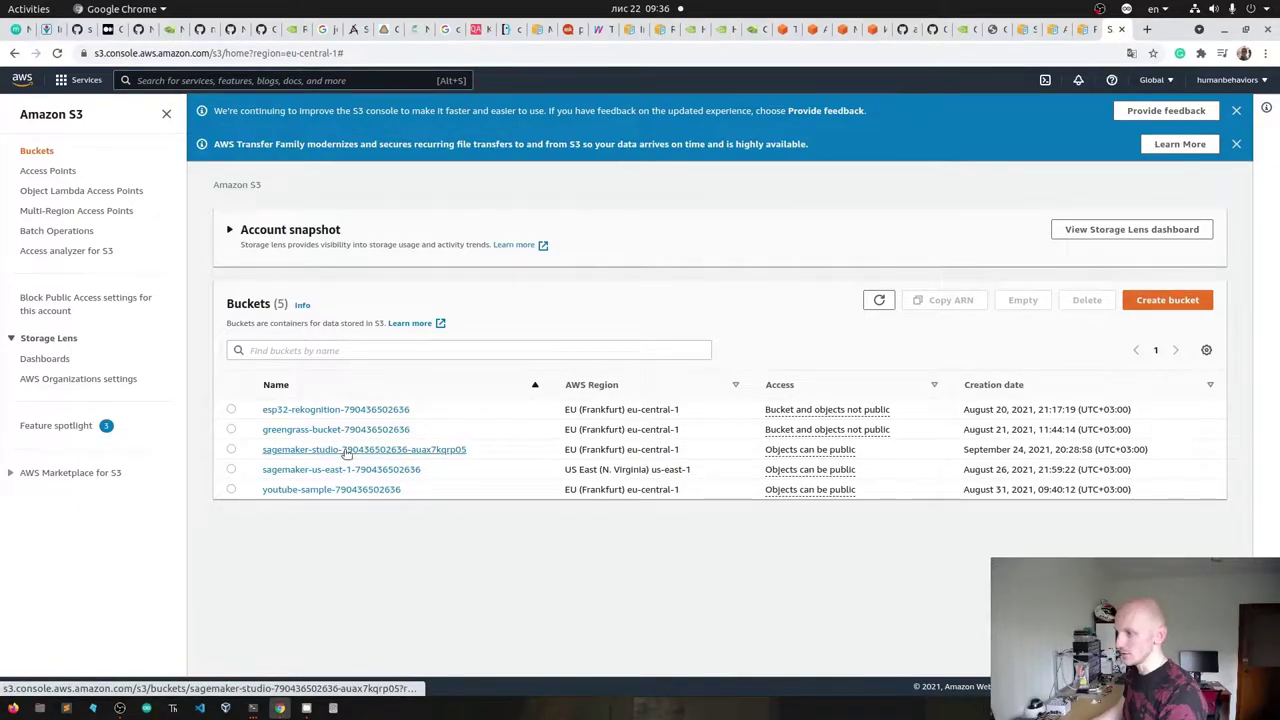
left_click(283, 432)
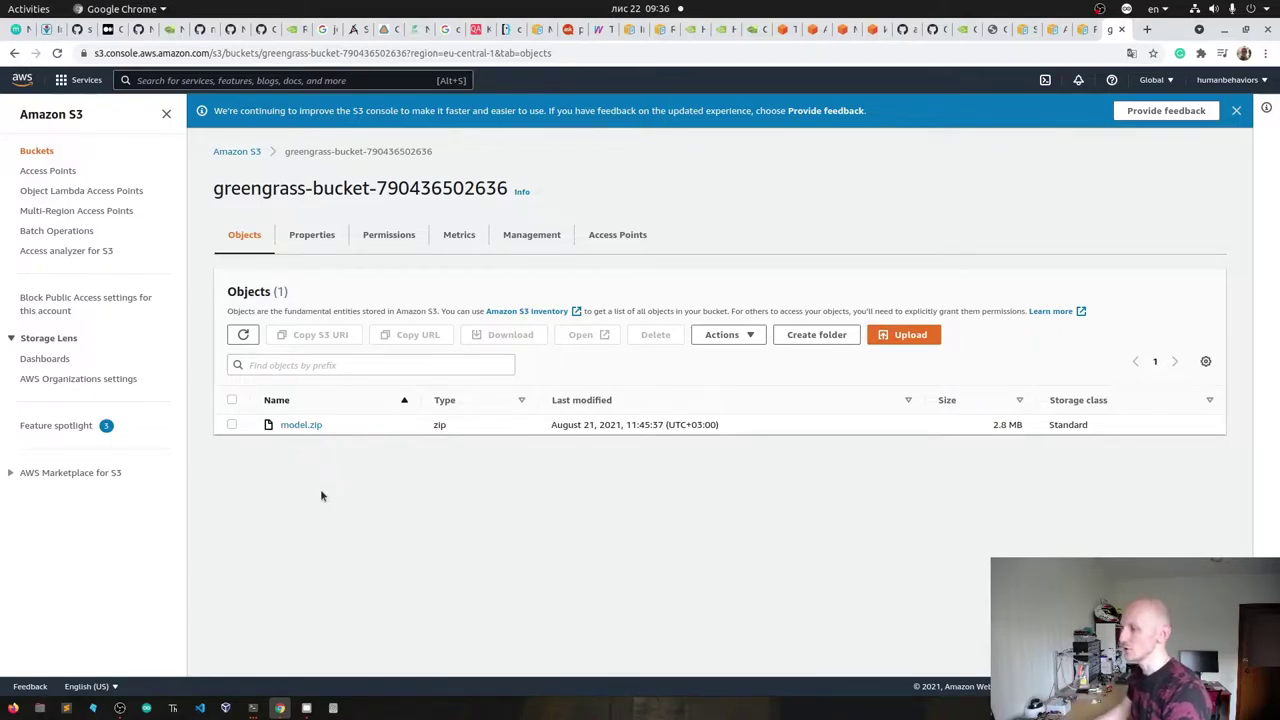
left_click(1022, 29)
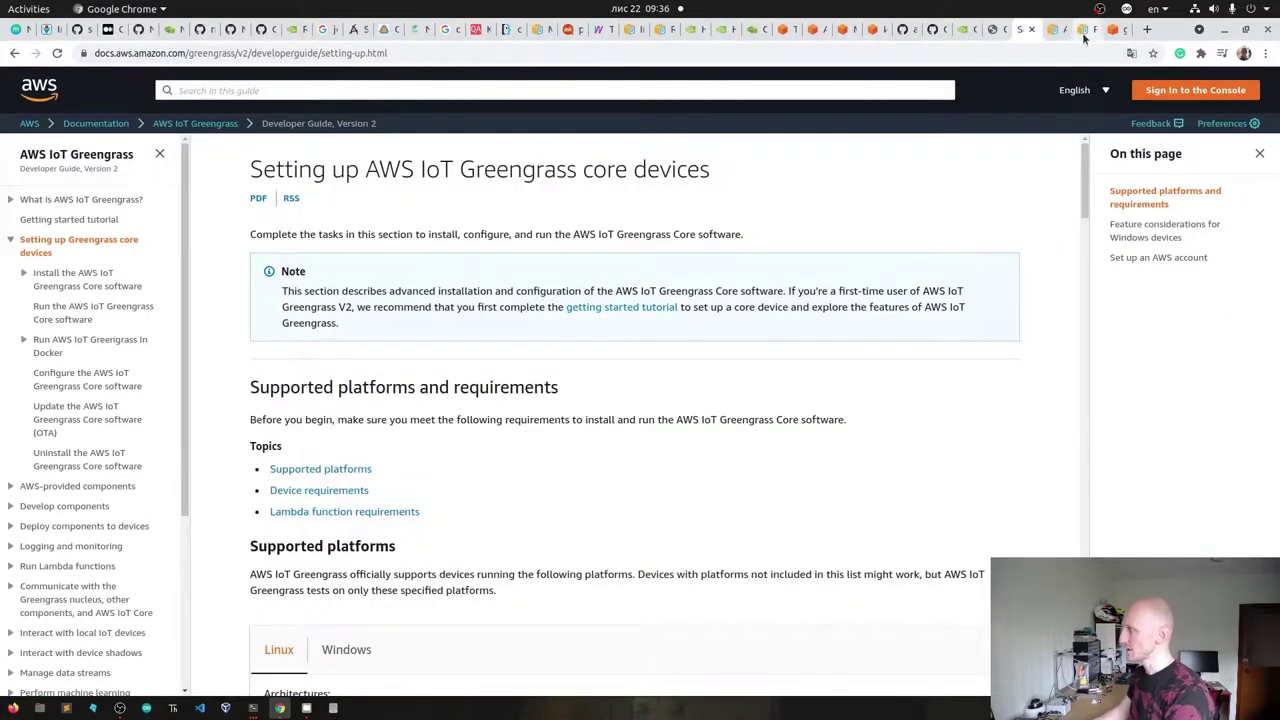
left_click(1085, 30)
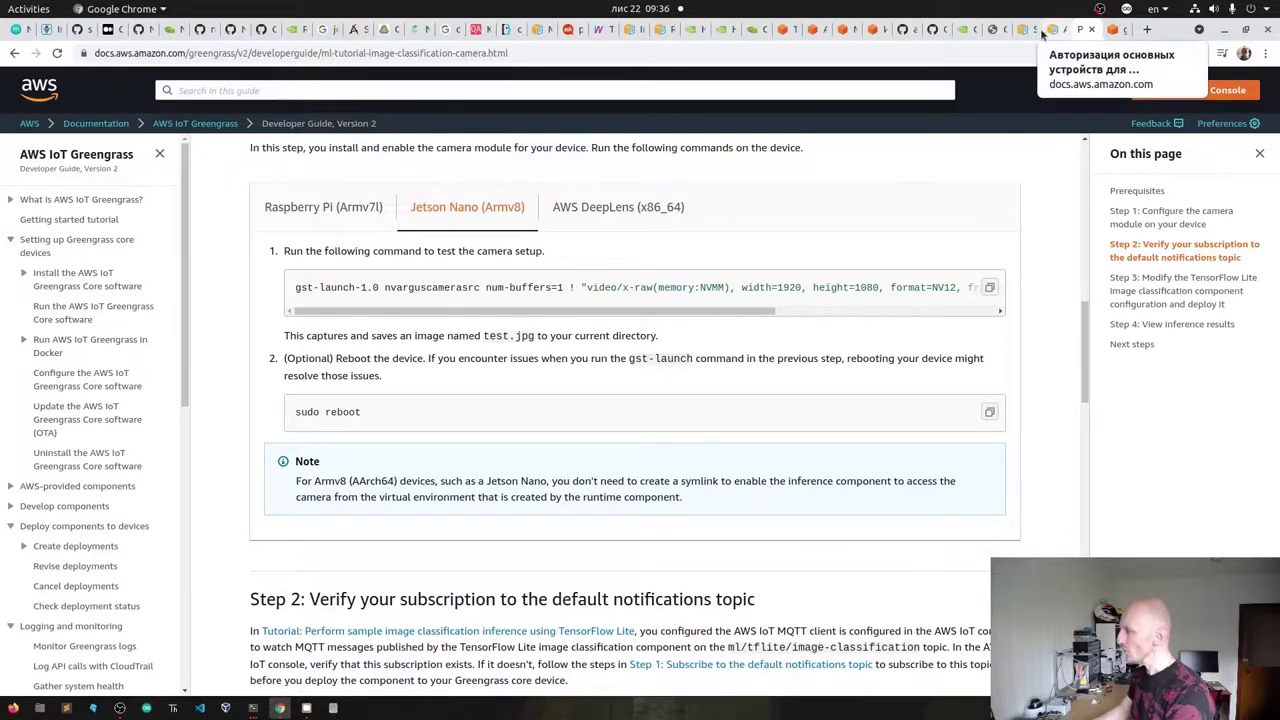
left_click(1040, 32)
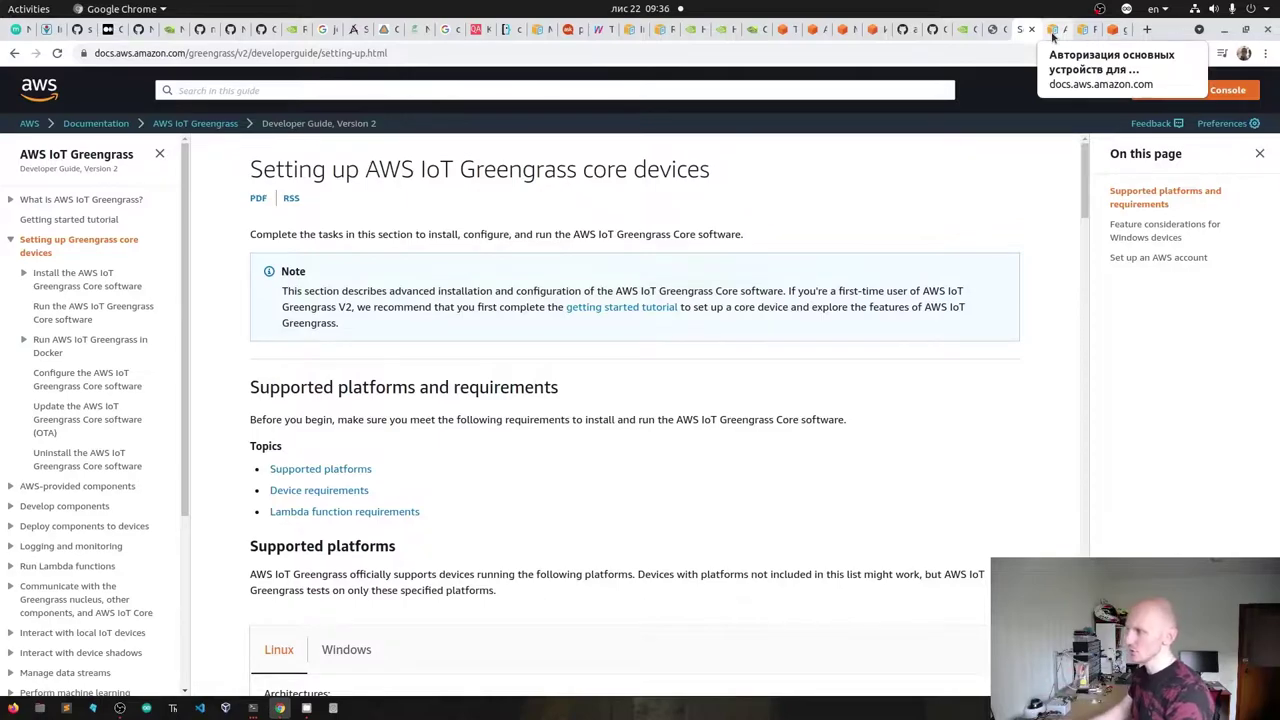
- Examine the component-artifact-policy.json sample in the S3 access instructions and highlight its DOC-EXAMPLE-BUCKET placeholder
left_click(1053, 36)
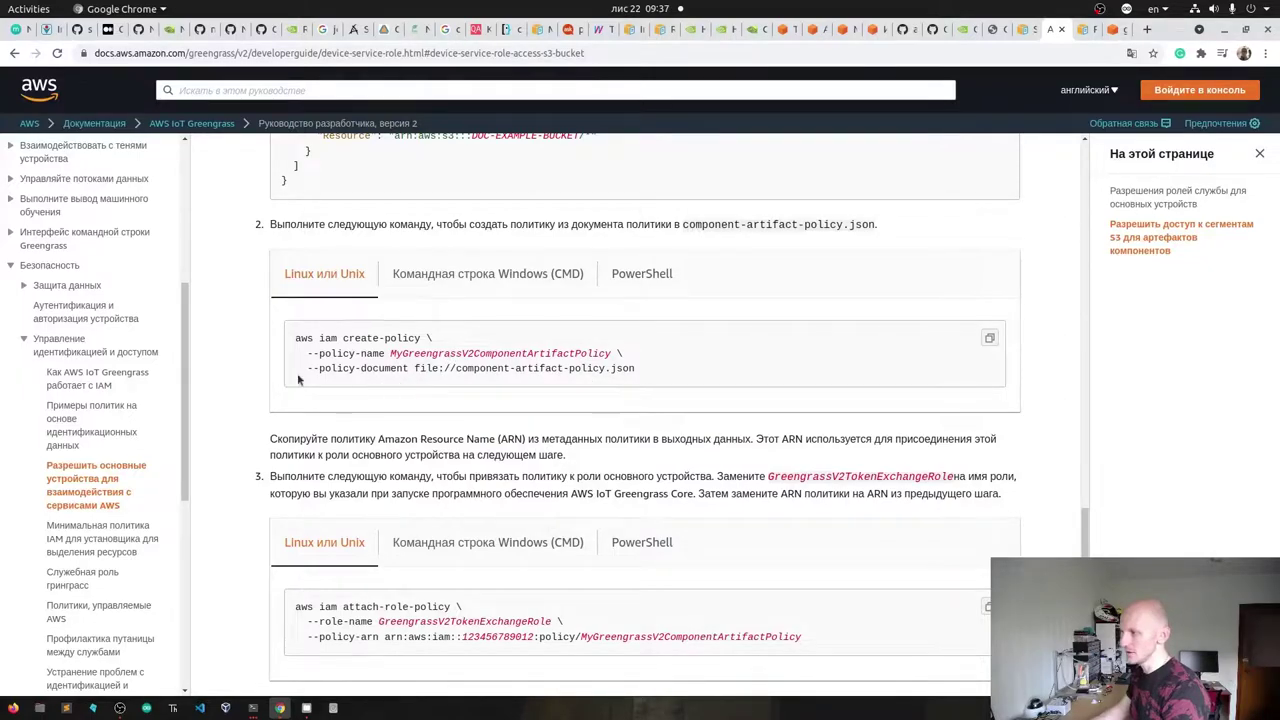
scroll(285, 378, "up", 4)
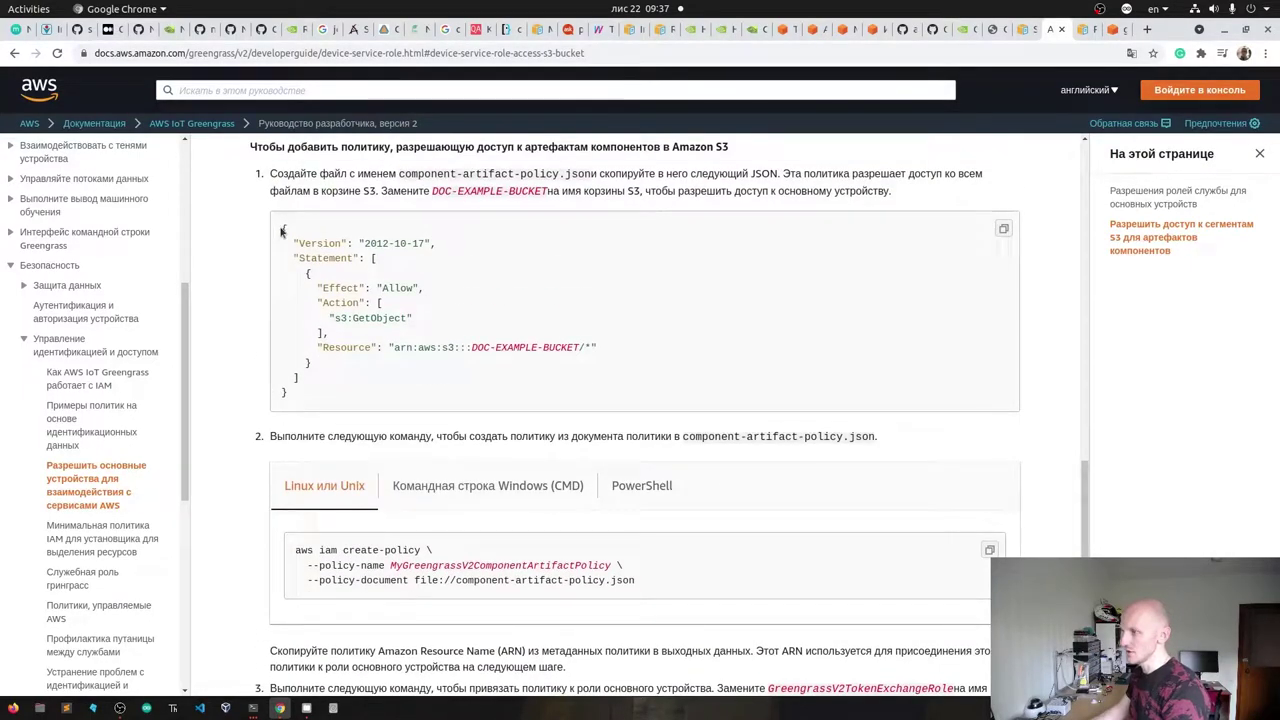
left_click_drag(283, 229, 333, 397)
left_click(333, 398)
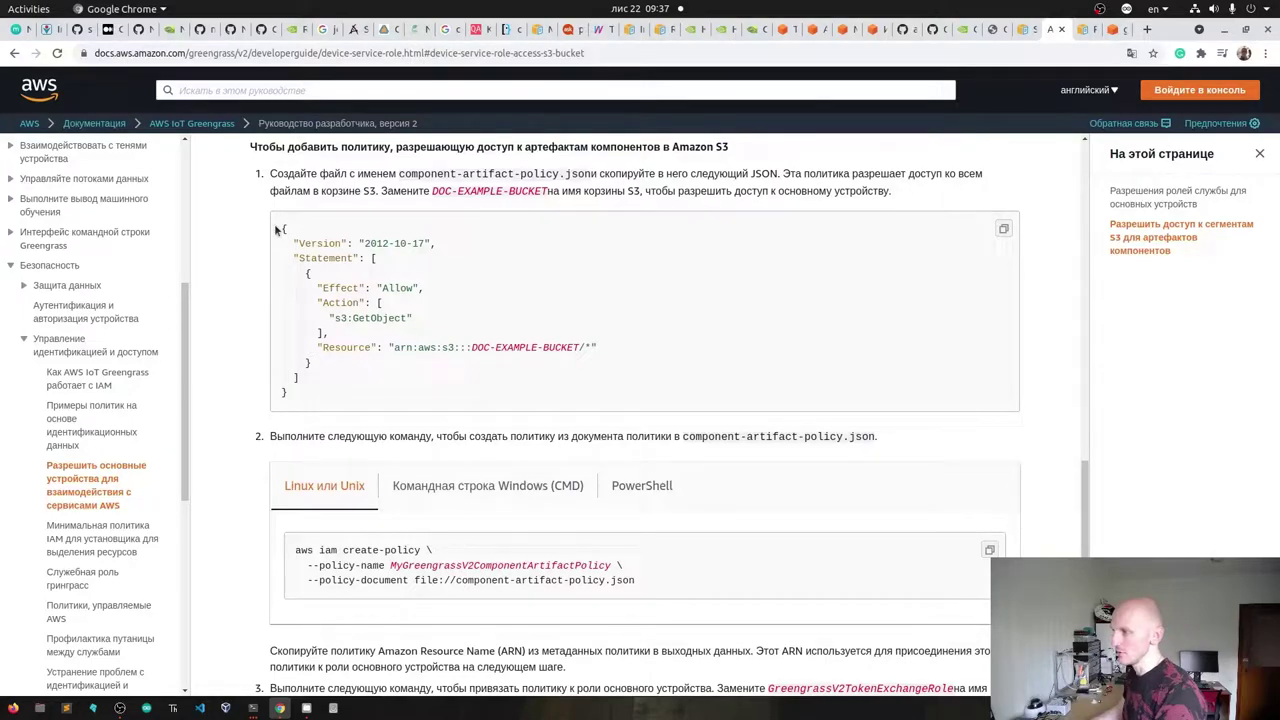
left_click_drag(283, 228, 340, 406)
left_click(340, 406)
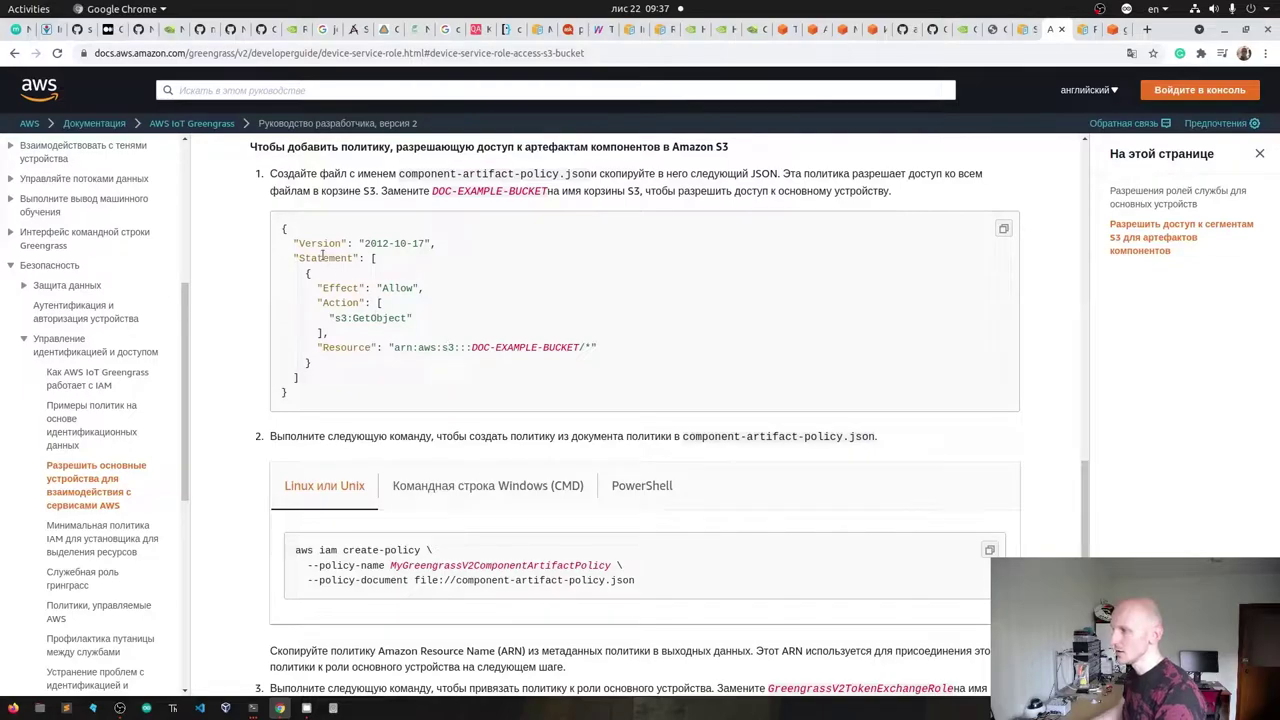
left_click_drag(471, 346, 579, 349)
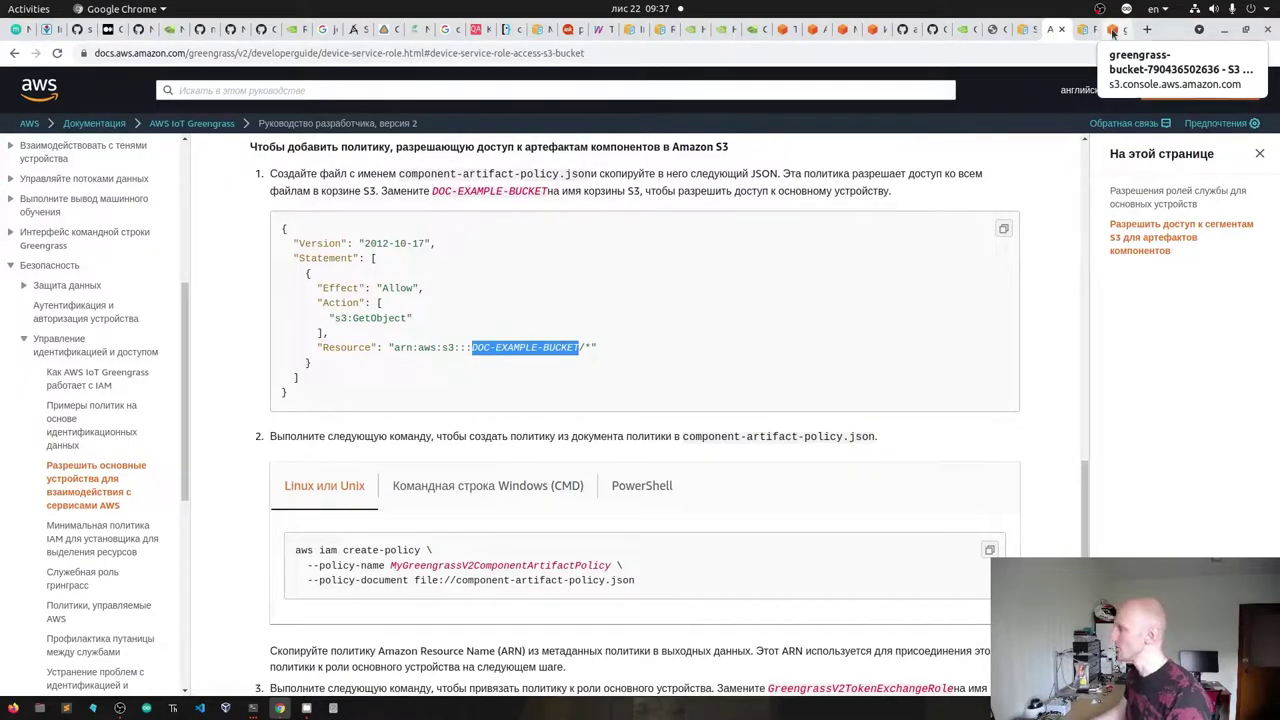
- Check the greengrass bucket's name in S3 against the bucket placeholder in the documented artifact policy
left_click(1113, 31)
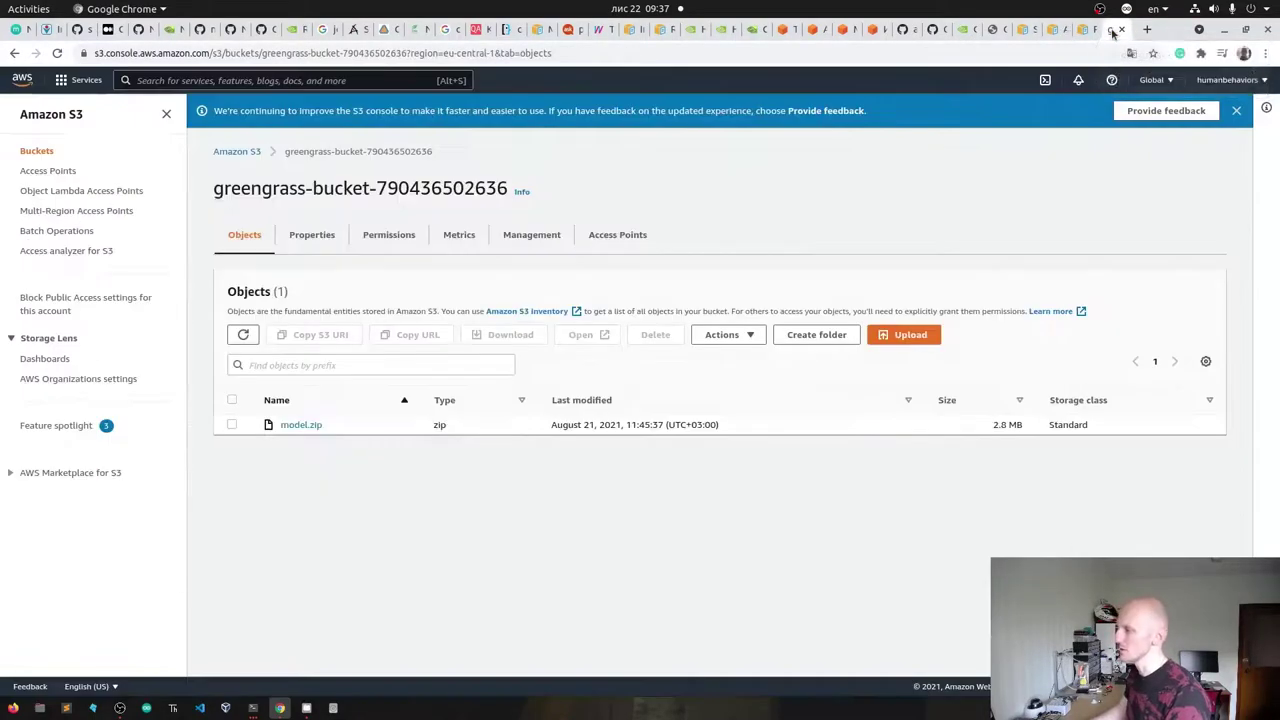
left_click(1052, 29)
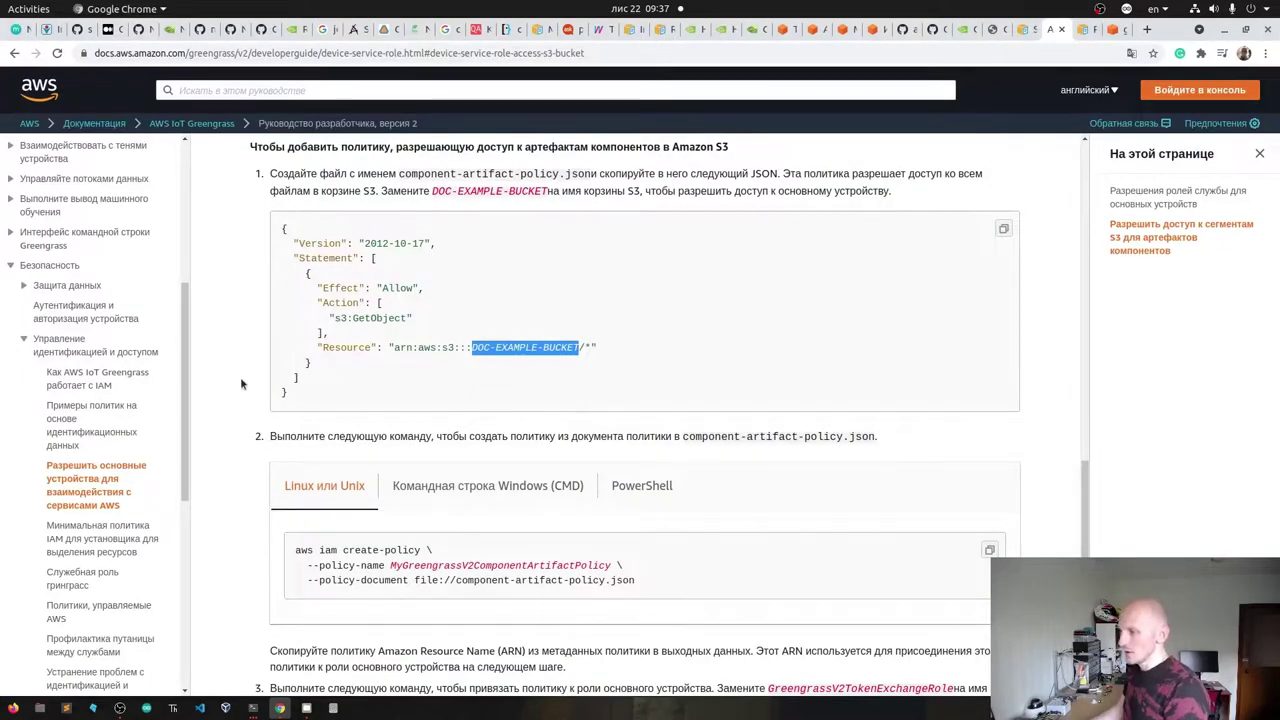
scroll(240, 380, "down", 3)
scroll(240, 380, "up", 3)
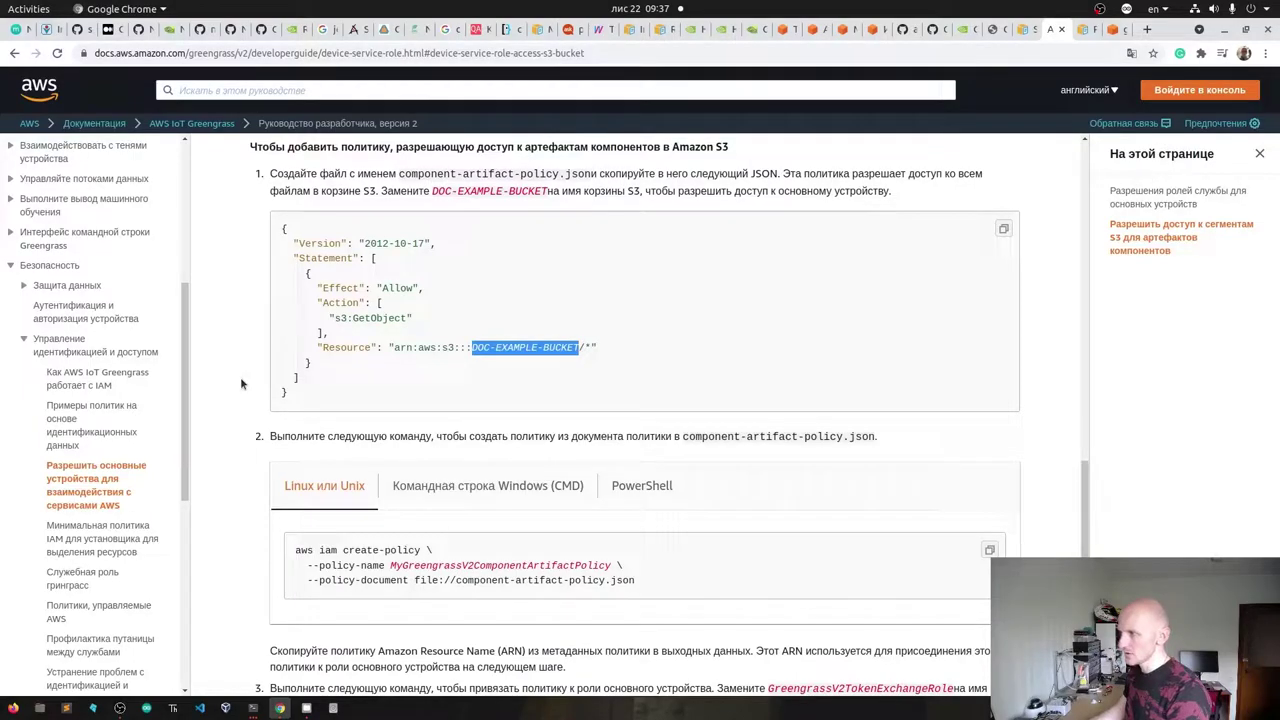
- Open the guide page on installing the Greengrass Core software with automatic resource provisioning
left_click(1026, 30)
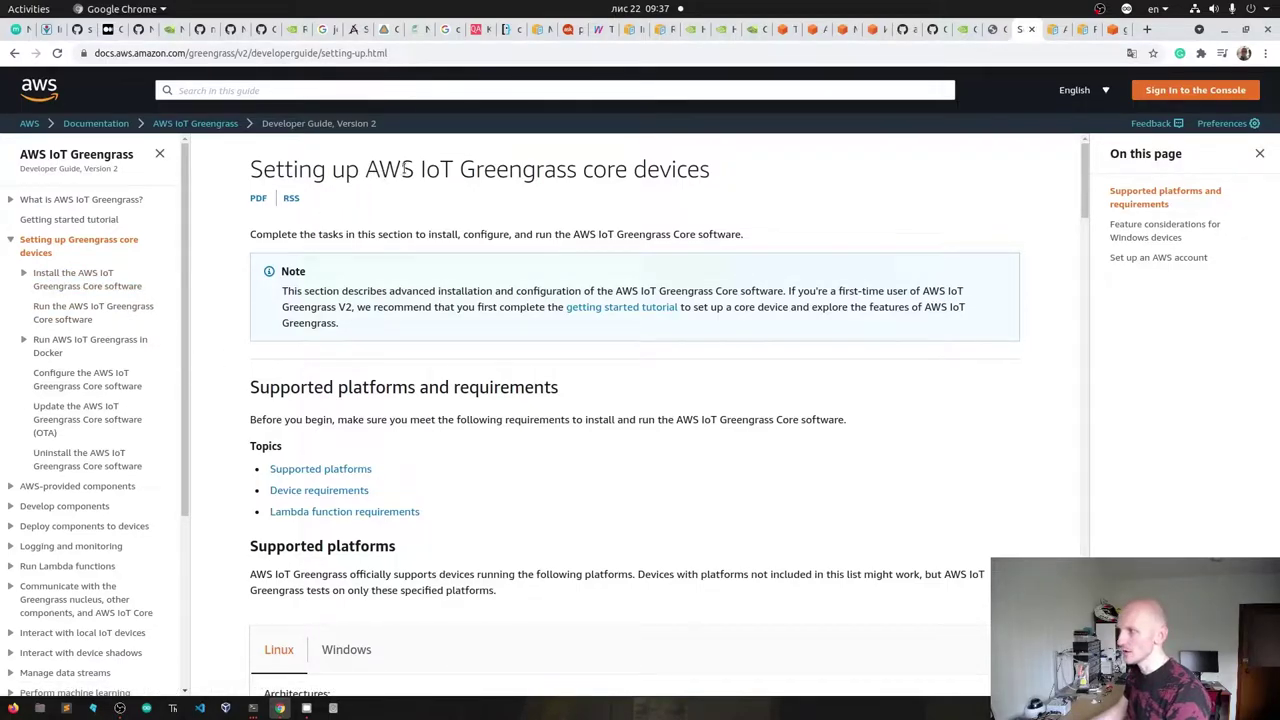
left_click(105, 276)
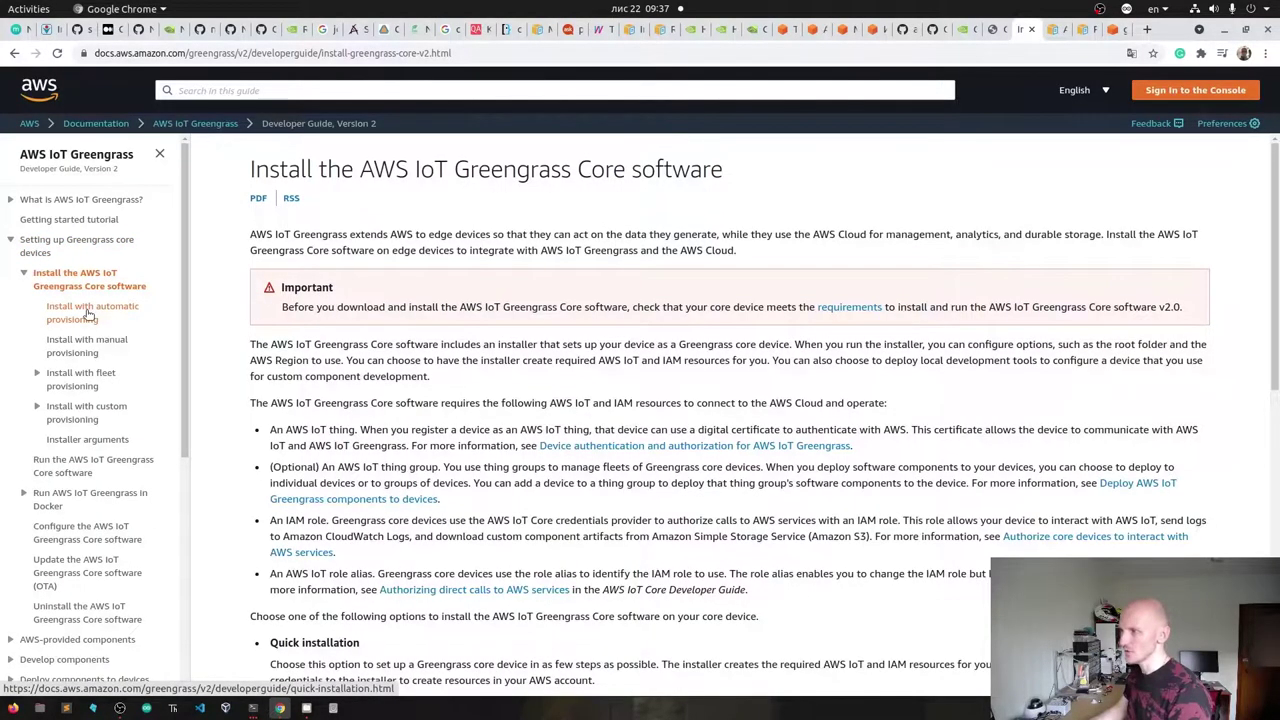
left_click(88, 314)
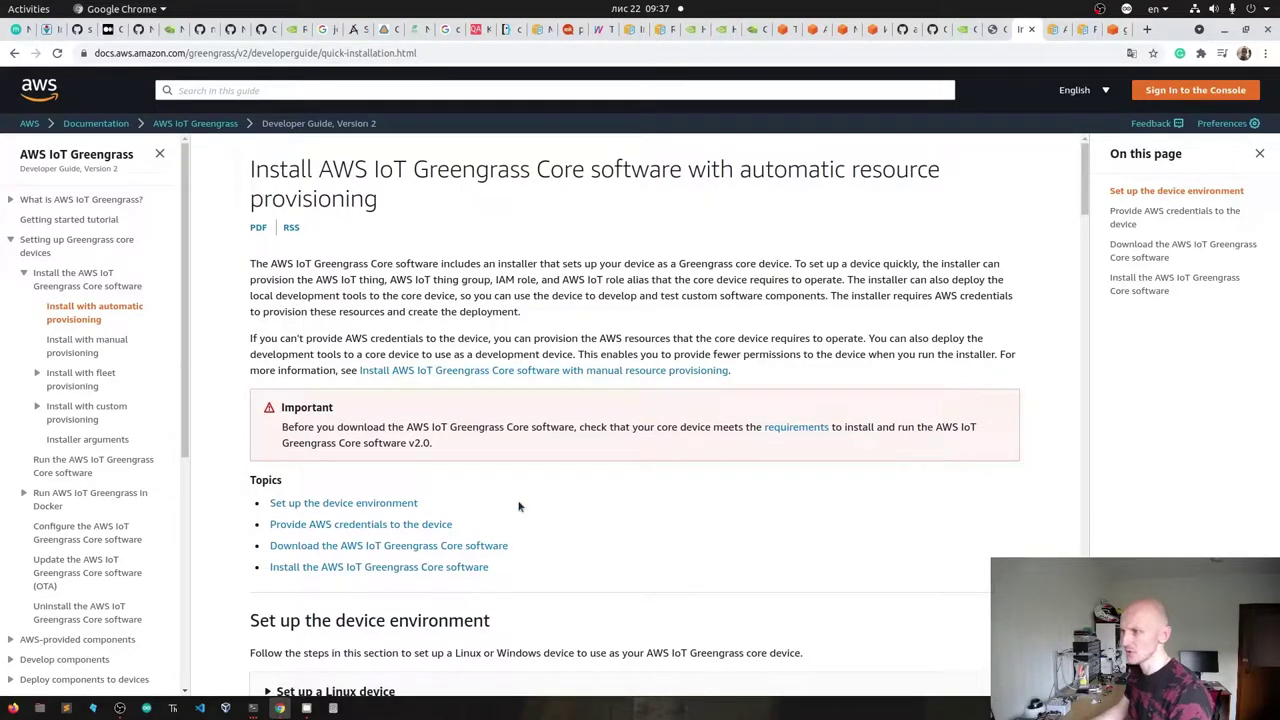
- Examine the Linux export commands that provide an IAM user's long-term AWS credentials to the Greengrass installer
scroll(836, 497, "down", 5)
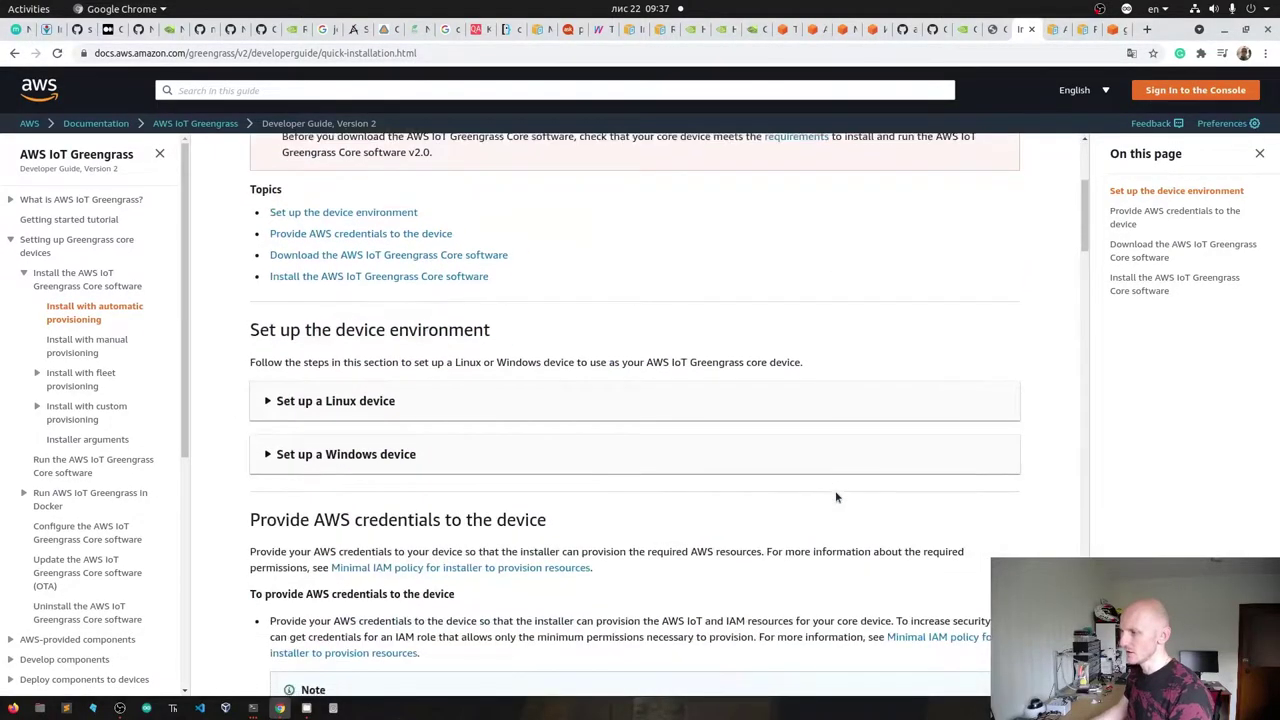
scroll(836, 497, "down", 3)
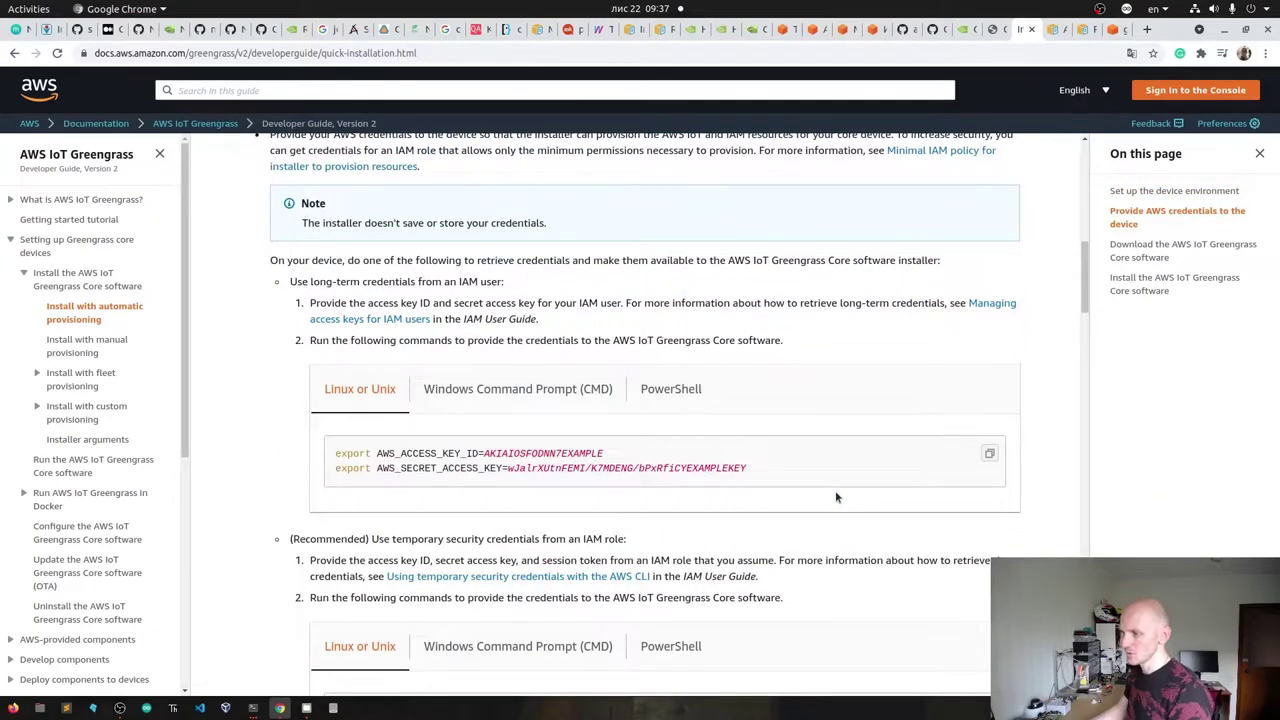
scroll(836, 497, "down", 2)
scroll(326, 333, "up", 1)
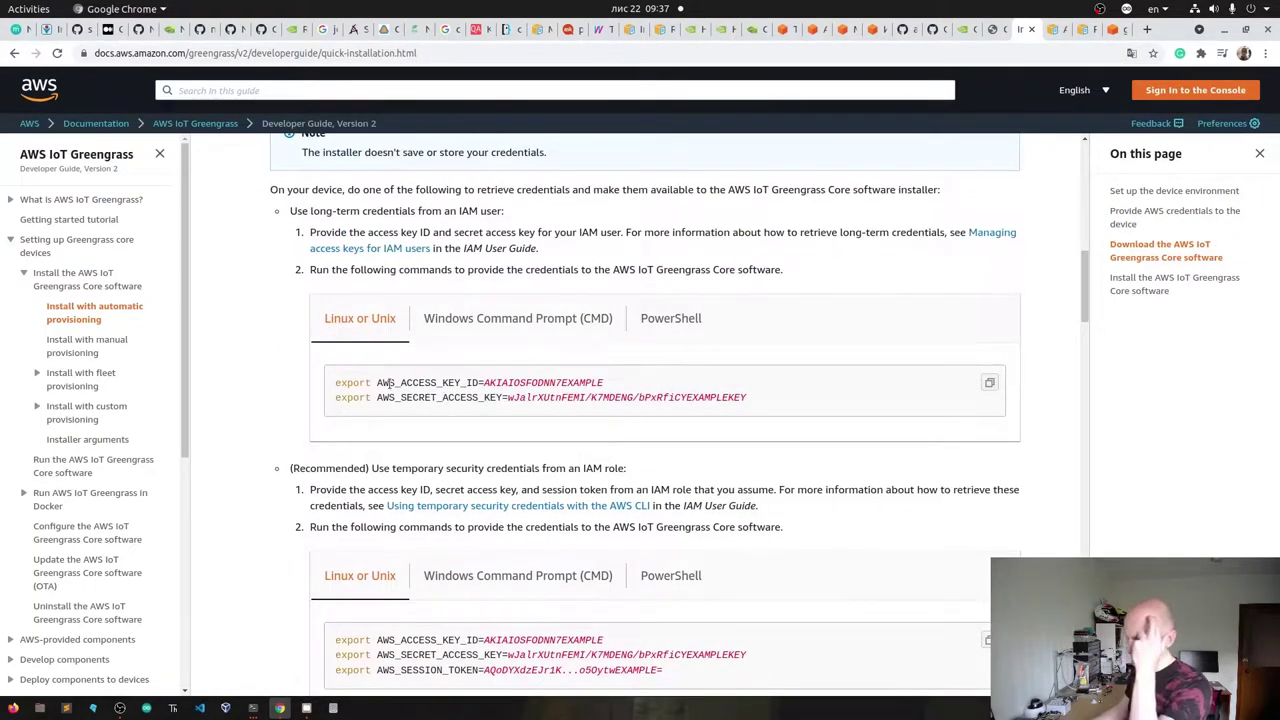
left_click_drag(383, 383, 333, 383)
left_click(752, 397)
left_click(333, 390)
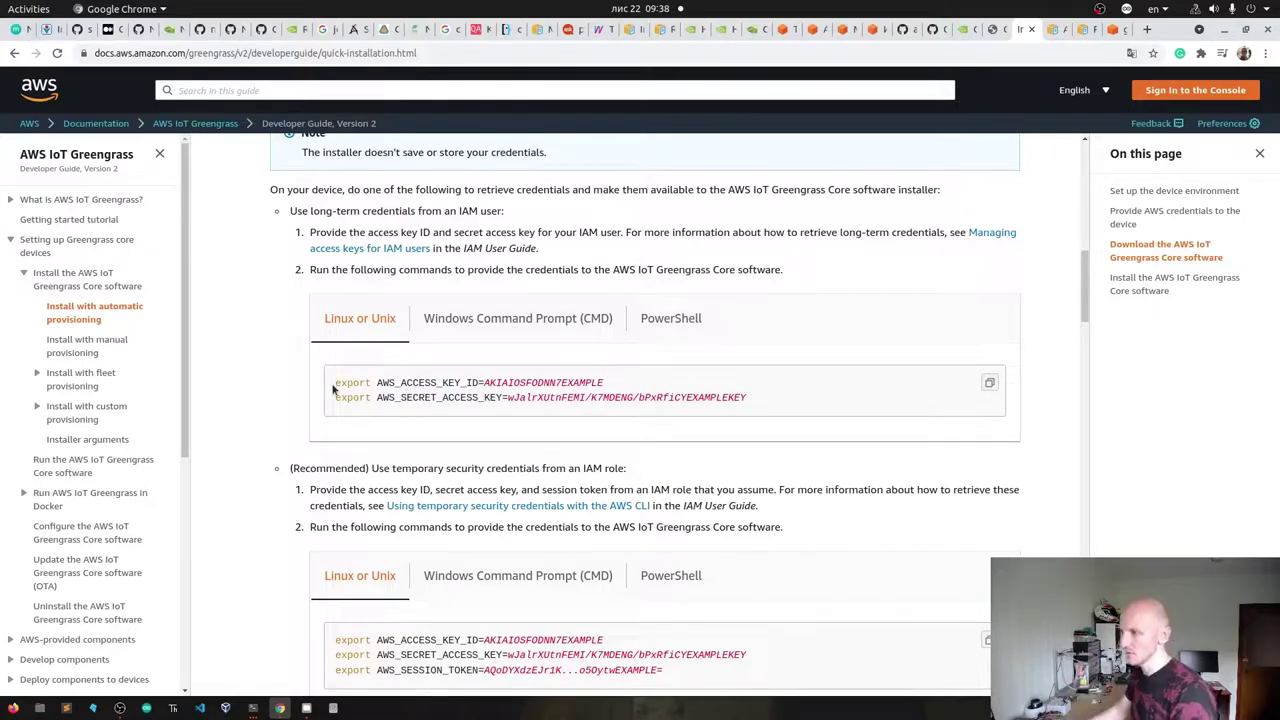
left_click_drag(401, 383, 800, 398)
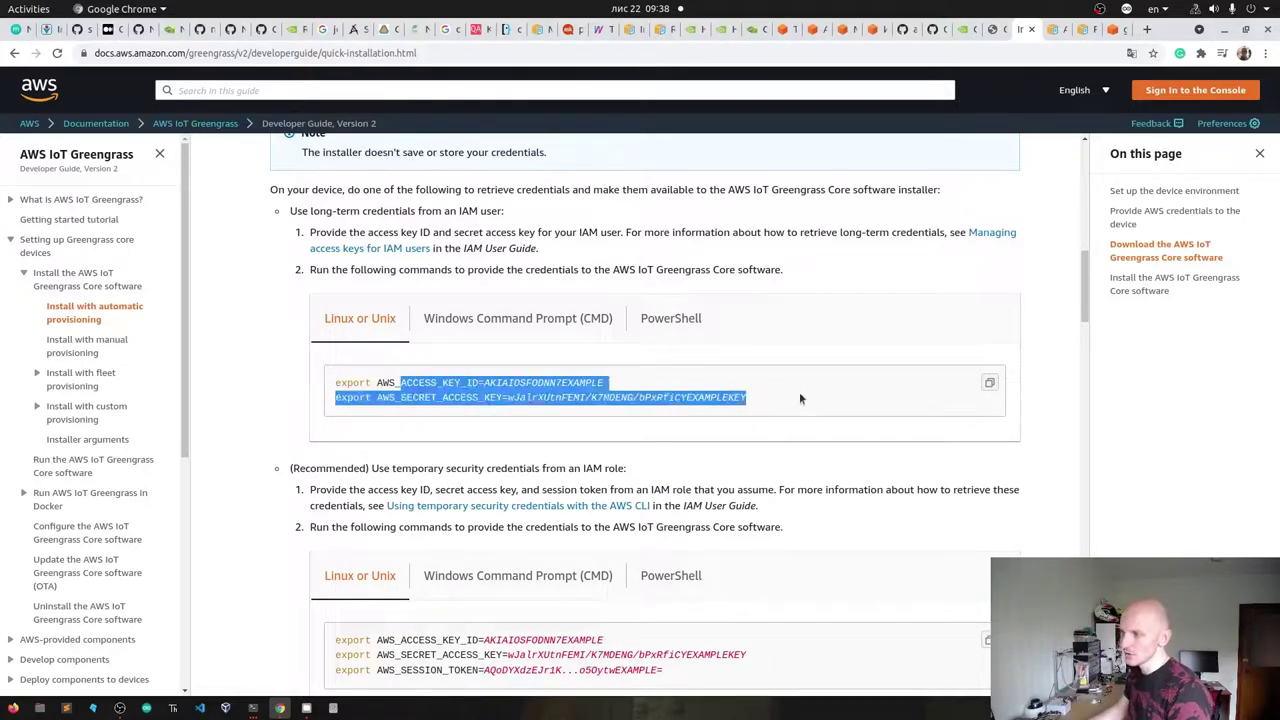
left_click(802, 401)
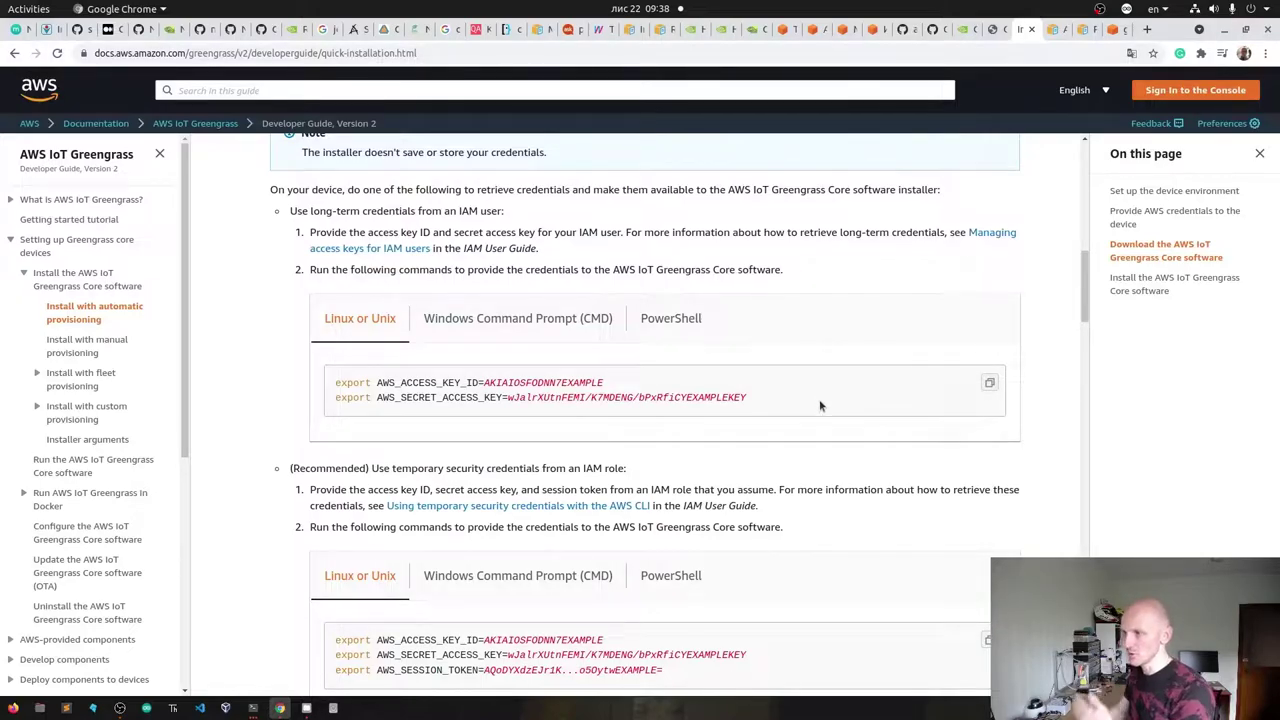
- Review the Linux commands for downloading and unzipping greengrass-nucleus-latest.zip on the core device
scroll(274, 431, "down", 3)
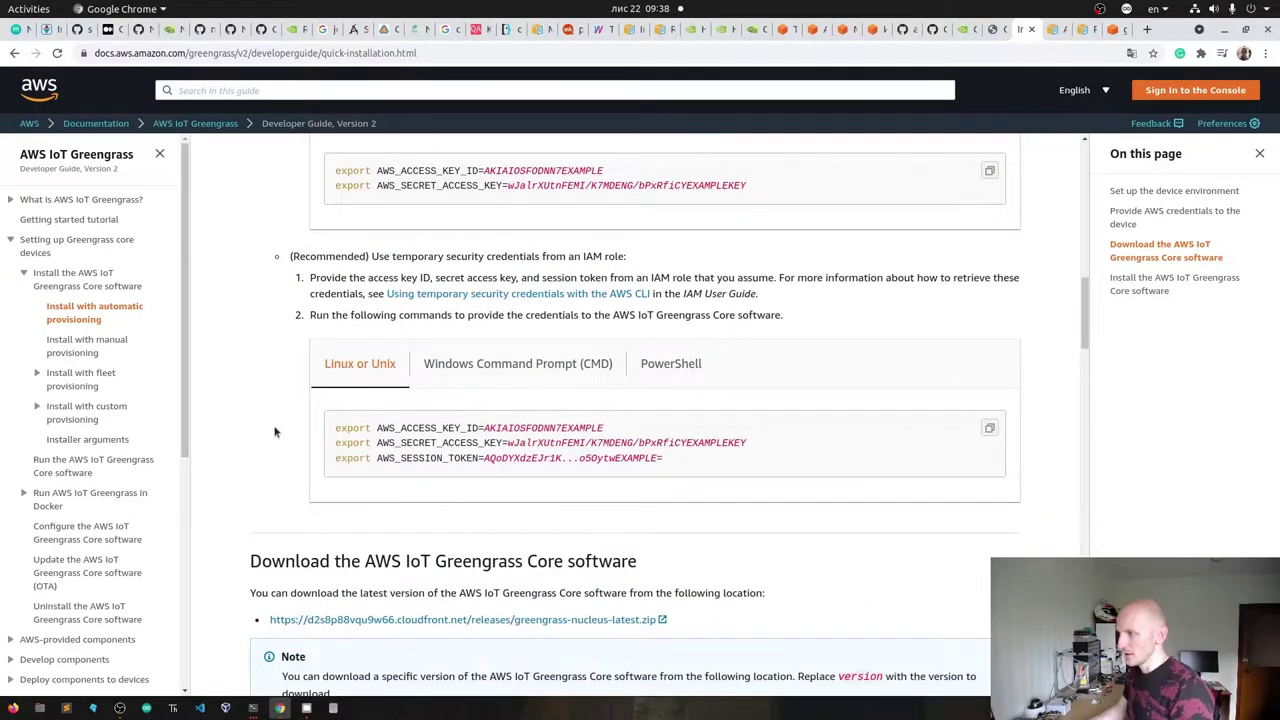
scroll(274, 431, "down", 3)
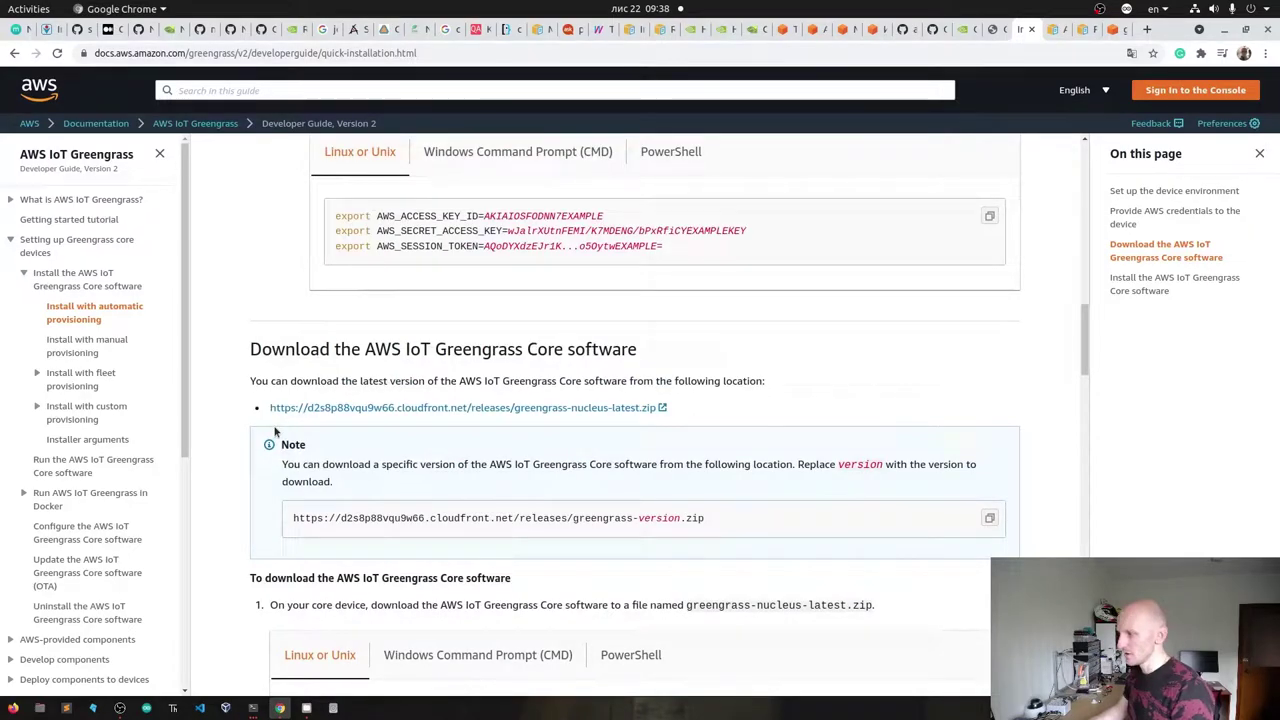
scroll(275, 431, "down", 4)
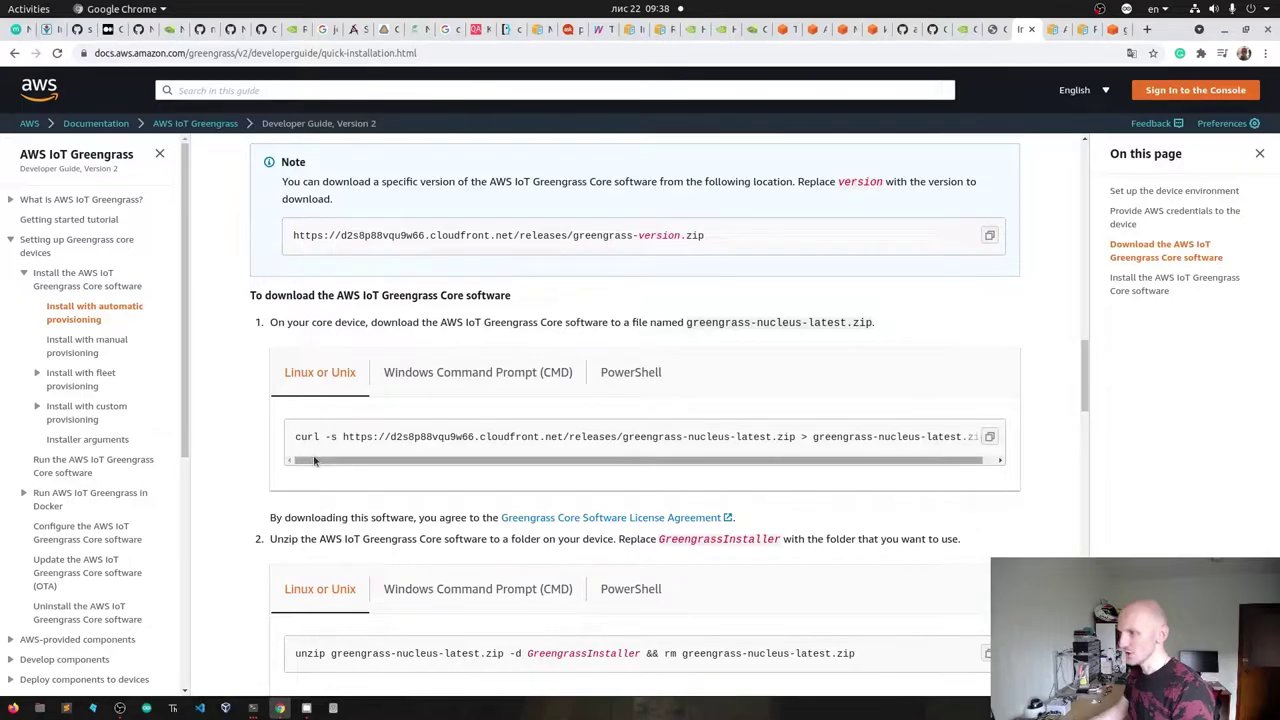
left_click_drag(316, 462, 263, 463)
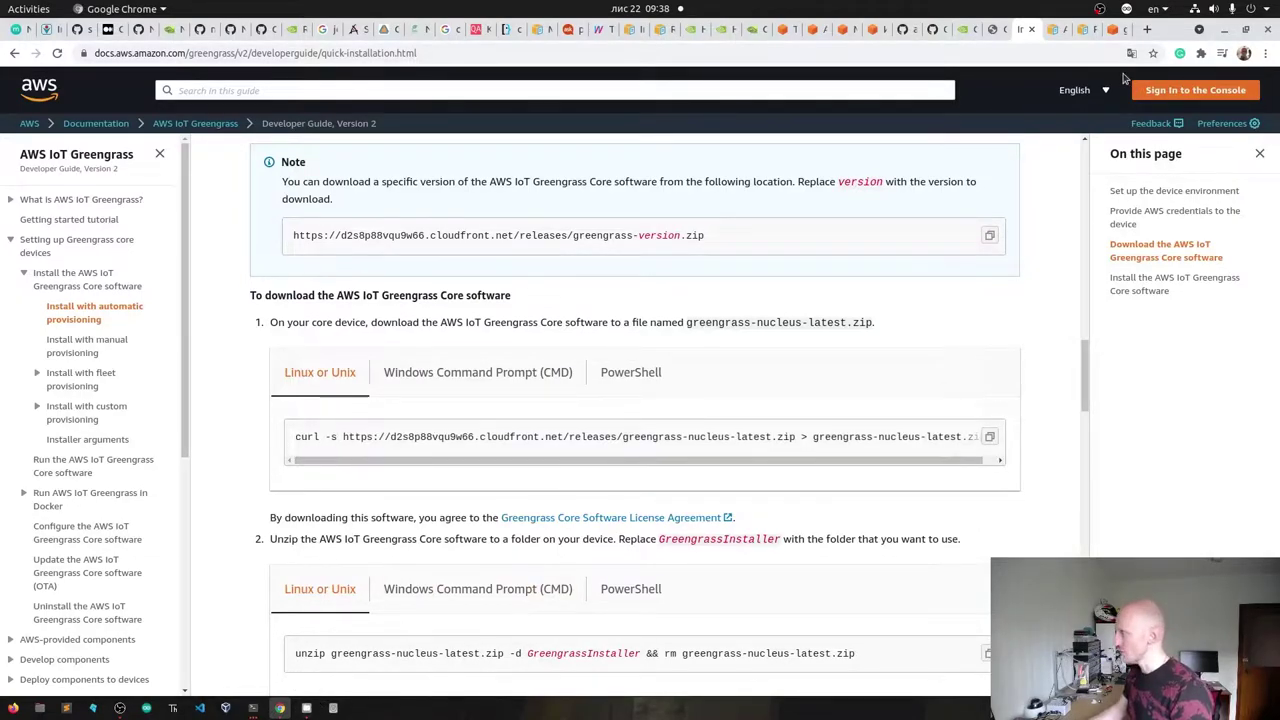
- Switch to the terminal and list the core device's home directory to locate component-artifact-policy.json
left_click(253, 708)
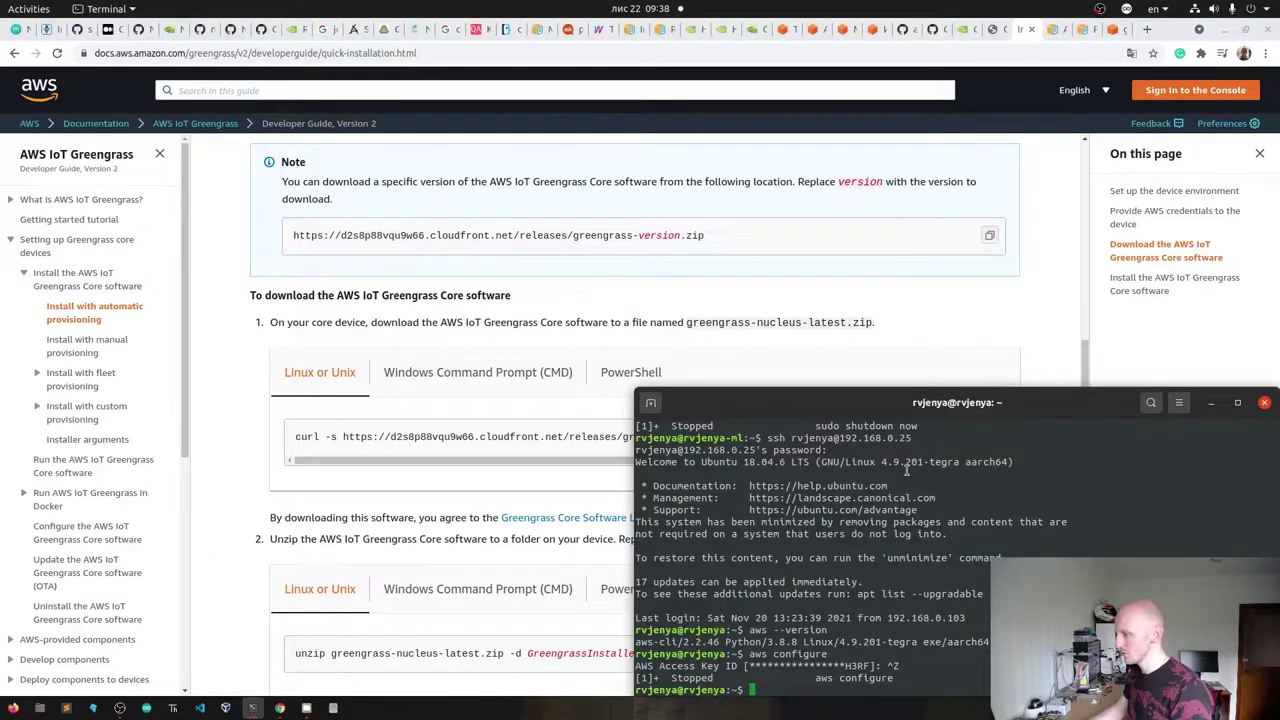
left_click_drag(918, 408, 926, 86)
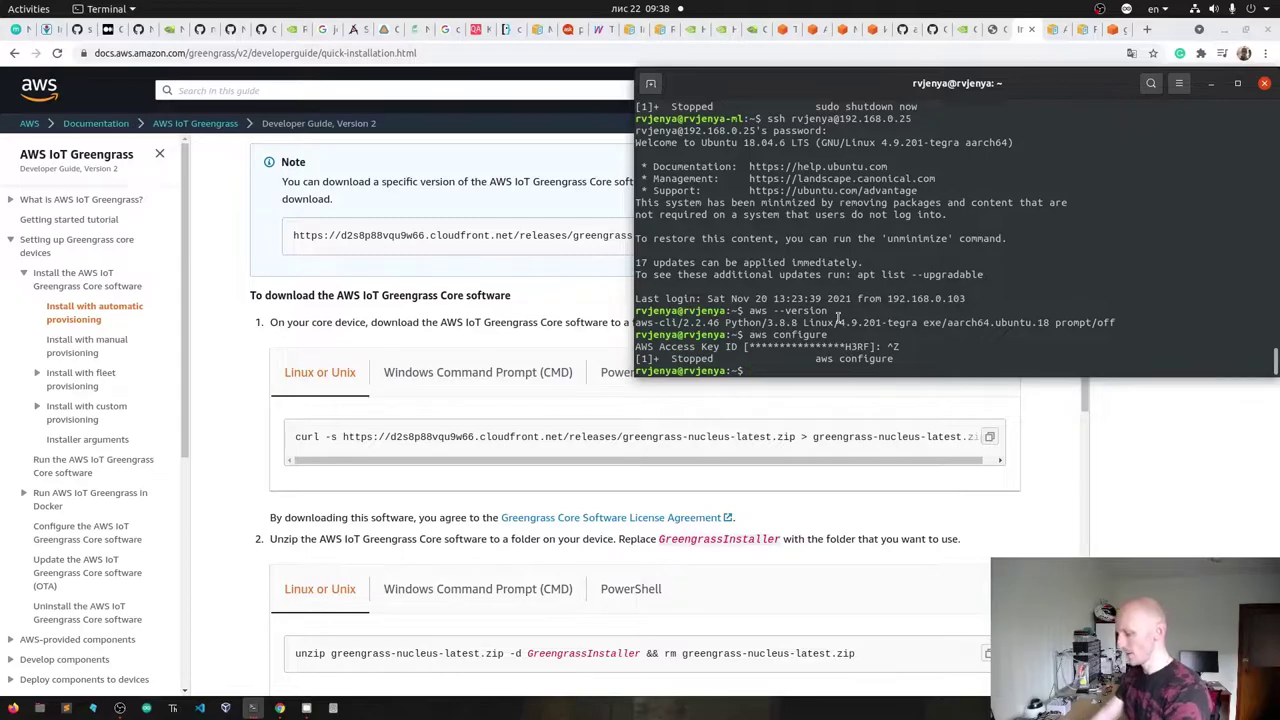
type("ls")
key("Return")
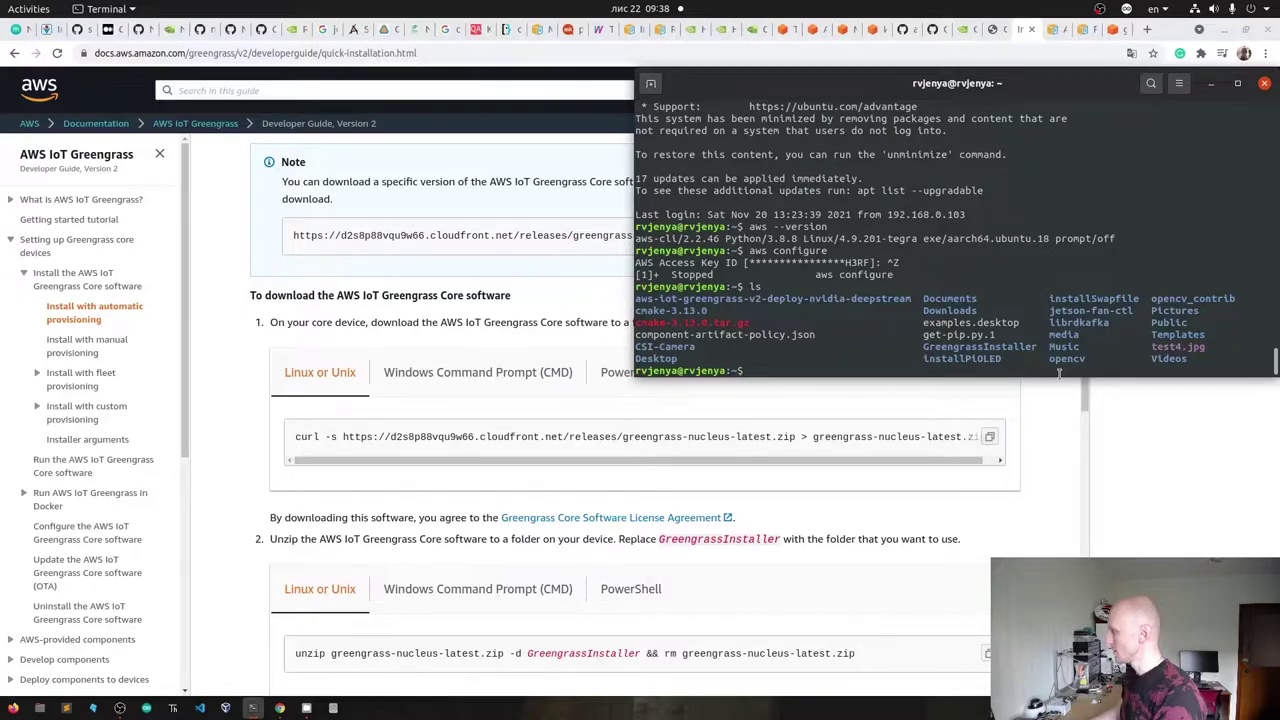
double_click(808, 335)
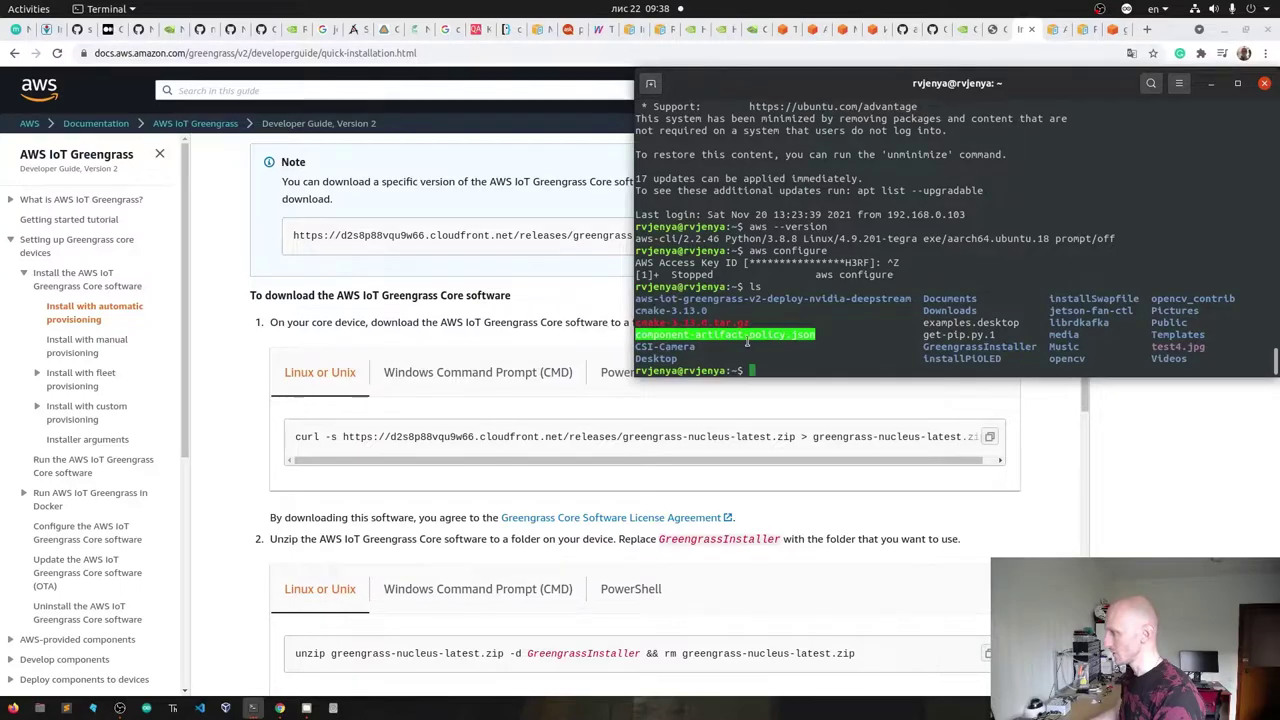
left_click(829, 339)
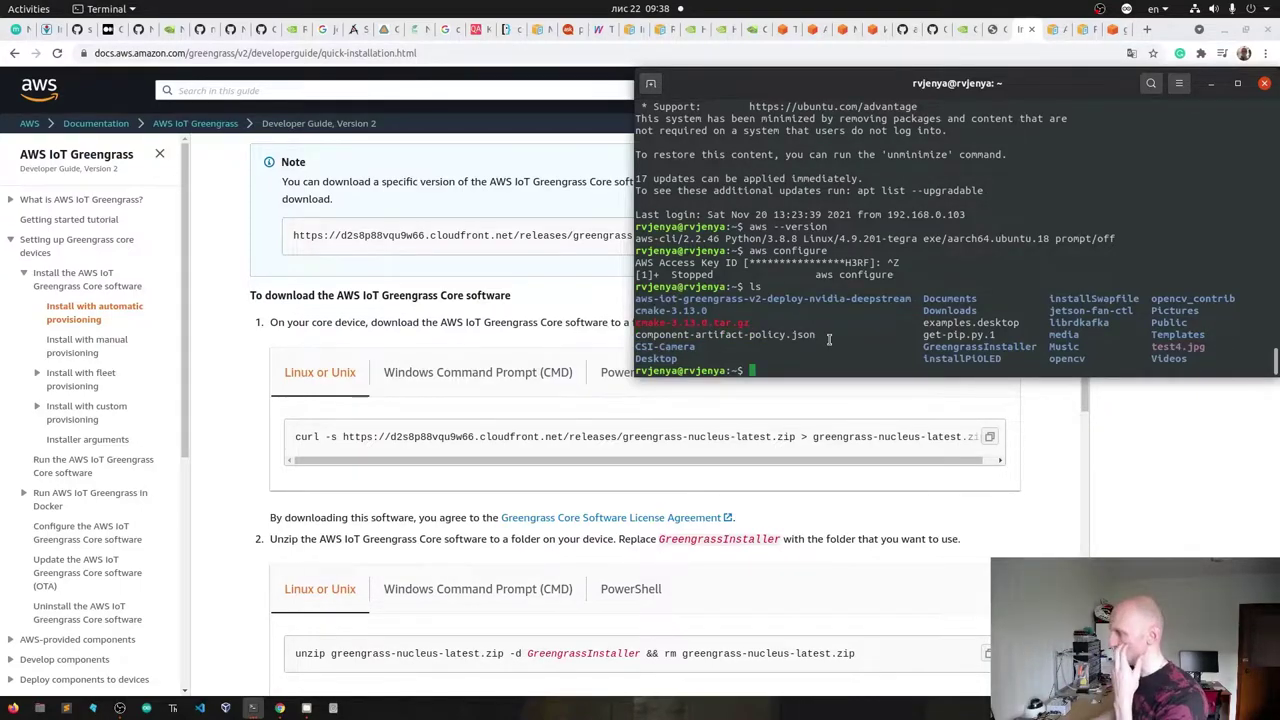
- Return to the guide in the browser and check the full Linux curl command for greengrass-nucleus-latest.zip
left_click(468, 466)
left_click_drag(472, 466, 636, 457)
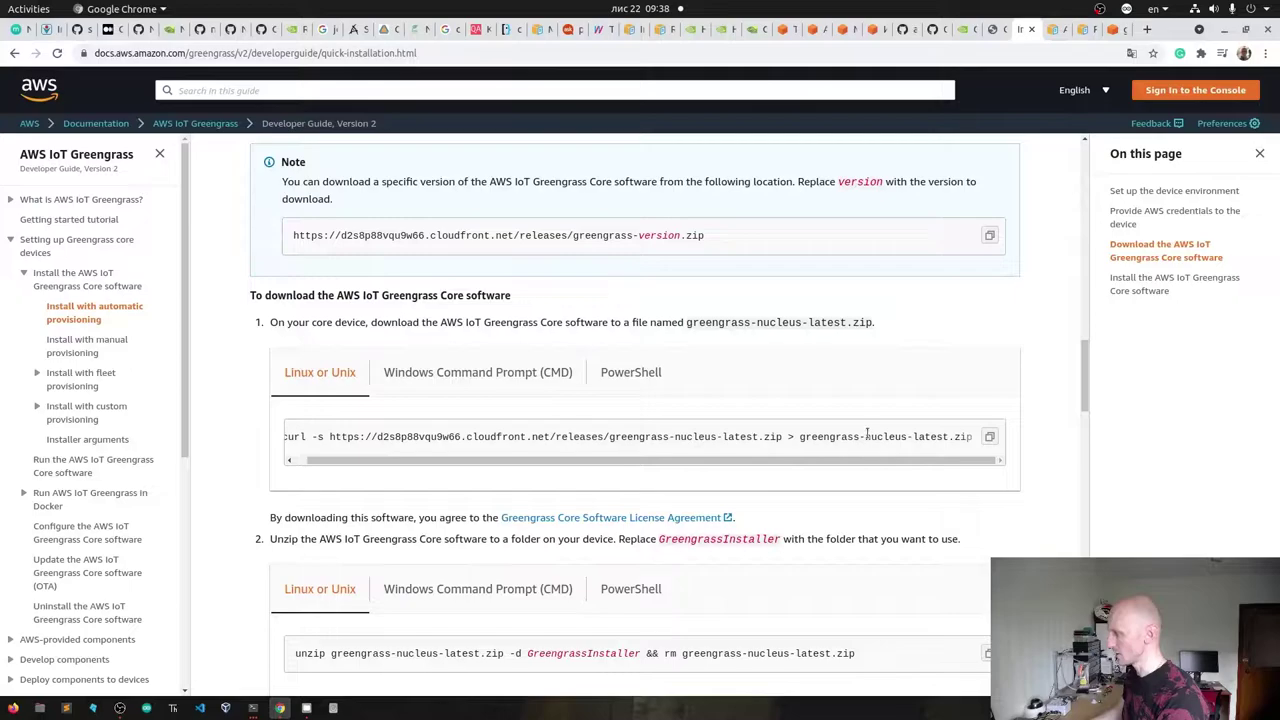
left_click_drag(786, 460, 772, 477)
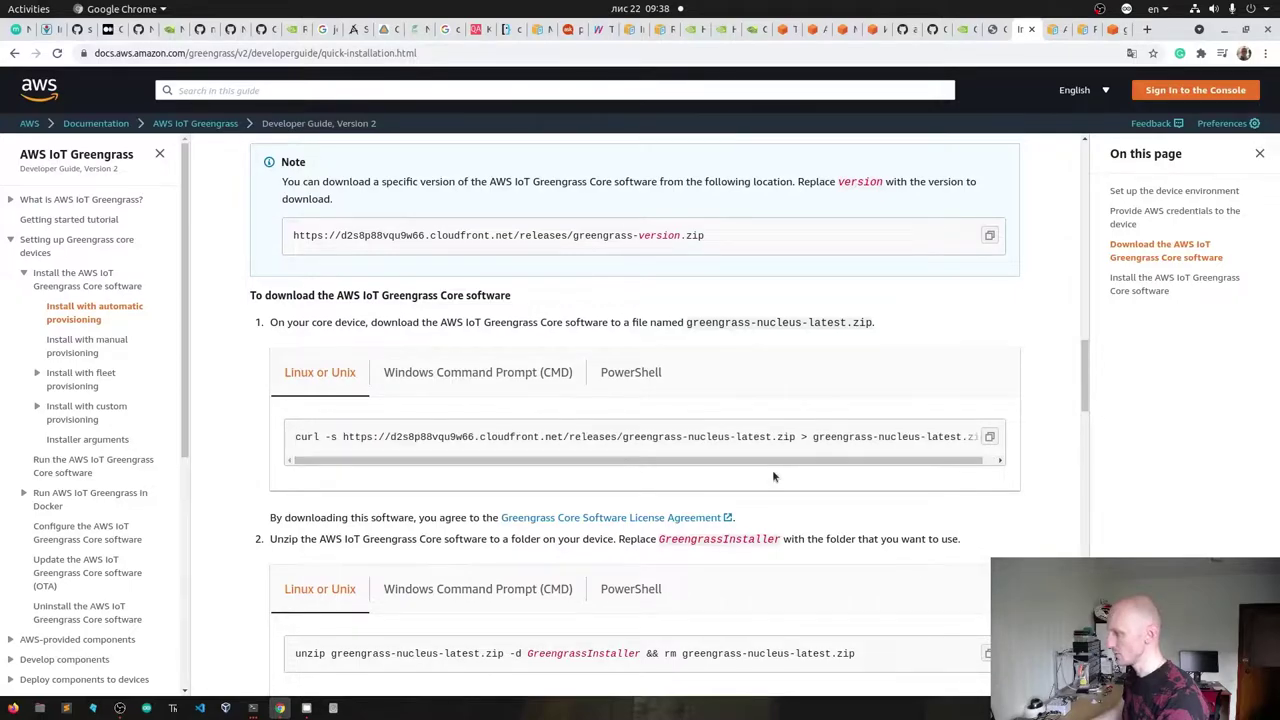
scroll(810, 476, "down", 1)
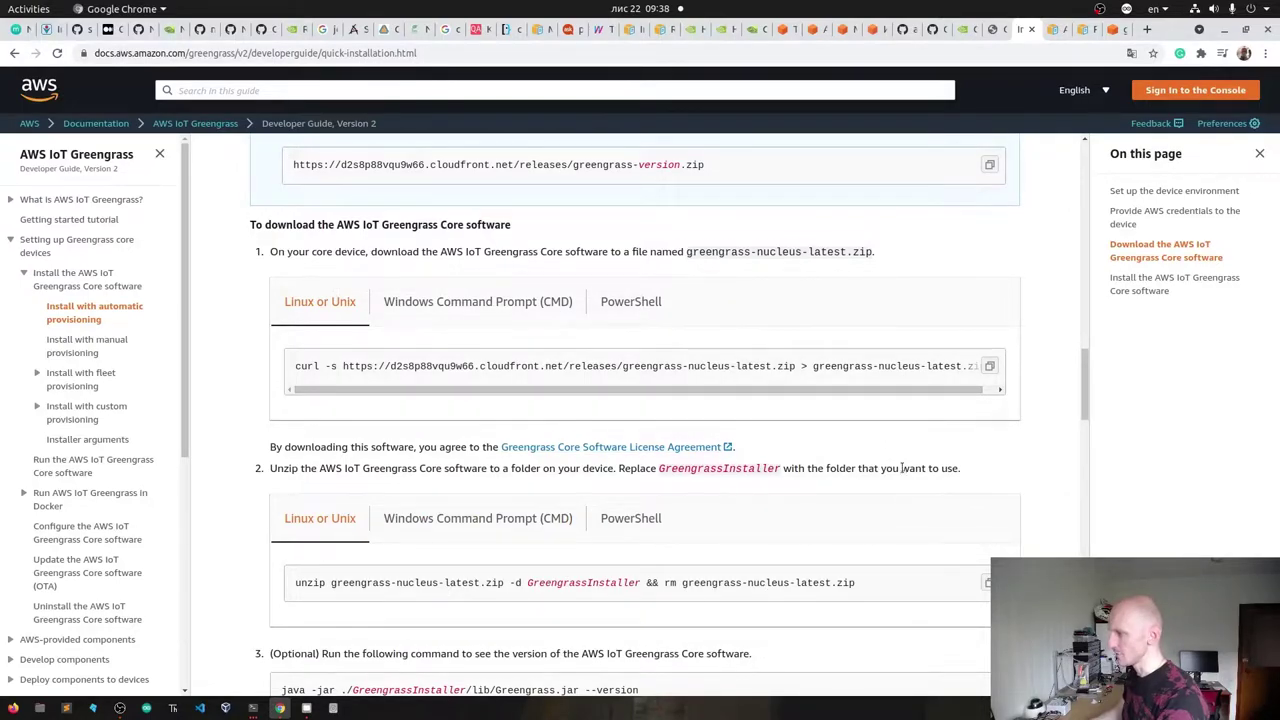
- Copy the optional Greengrass version-check command from the guide and paste it at the terminal prompt
scroll(903, 470, "down", 3)
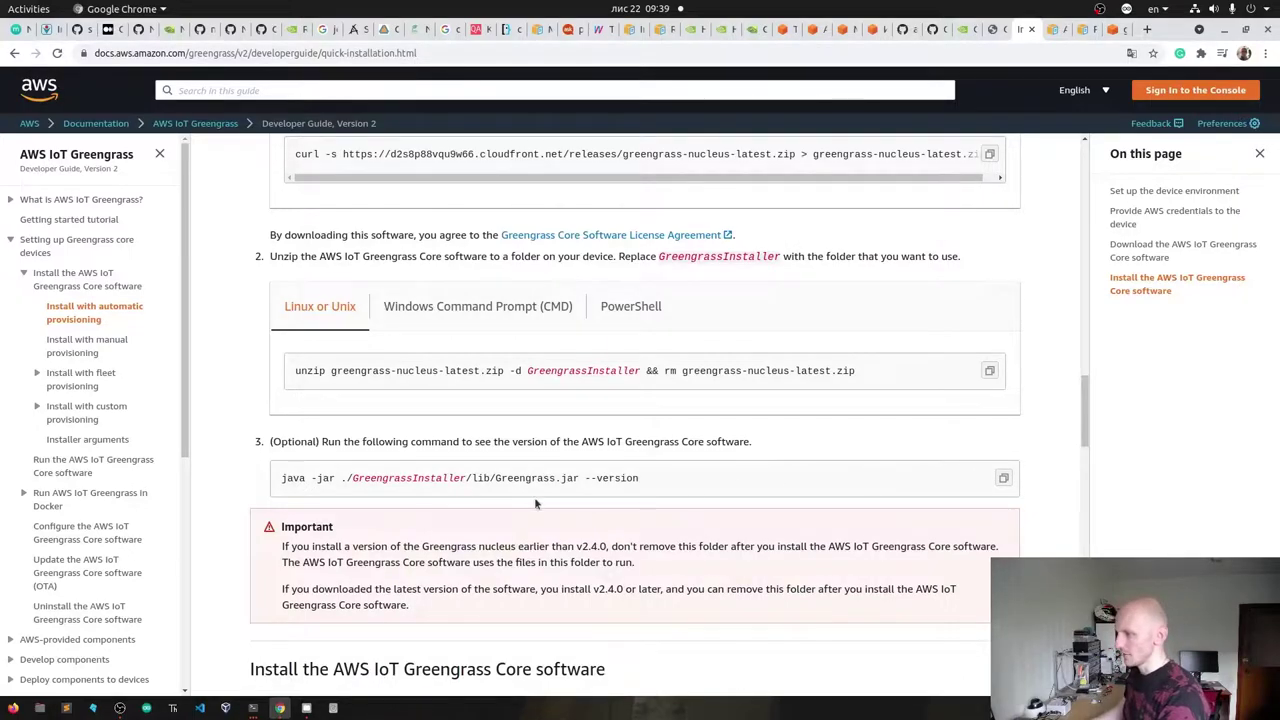
left_click_drag(270, 441, 750, 441)
left_click(761, 444)
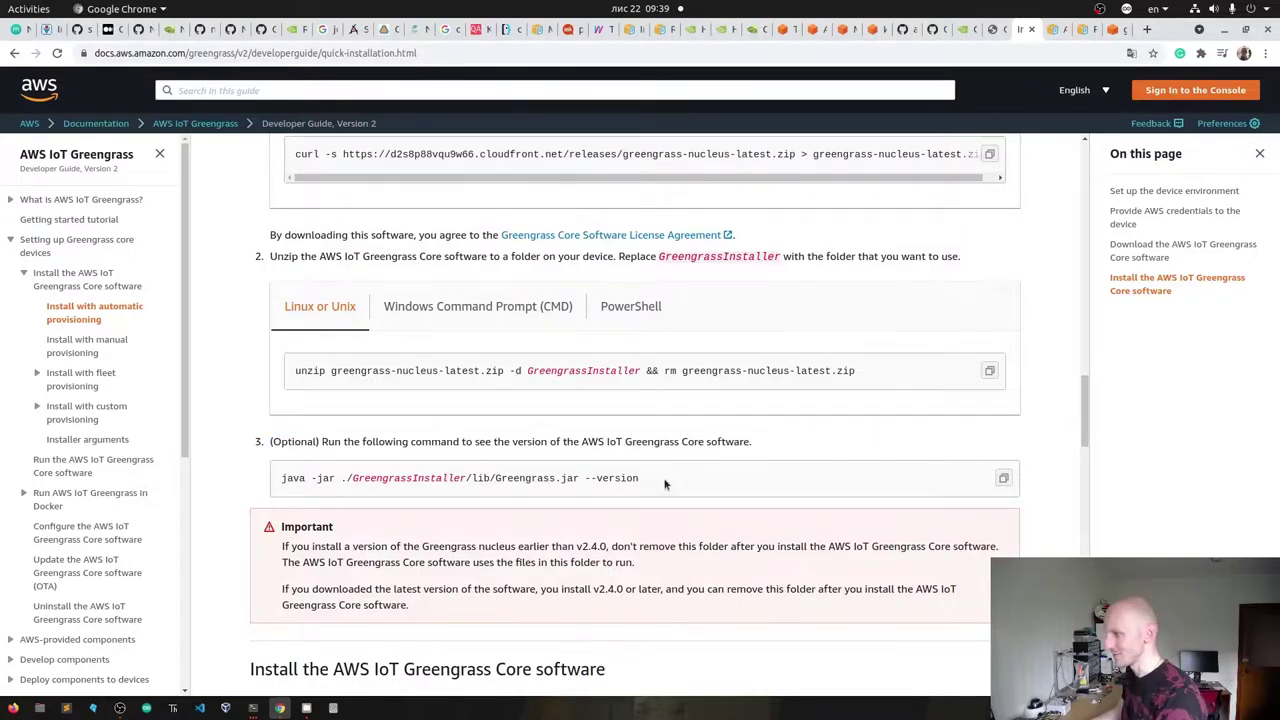
left_click(1003, 480)
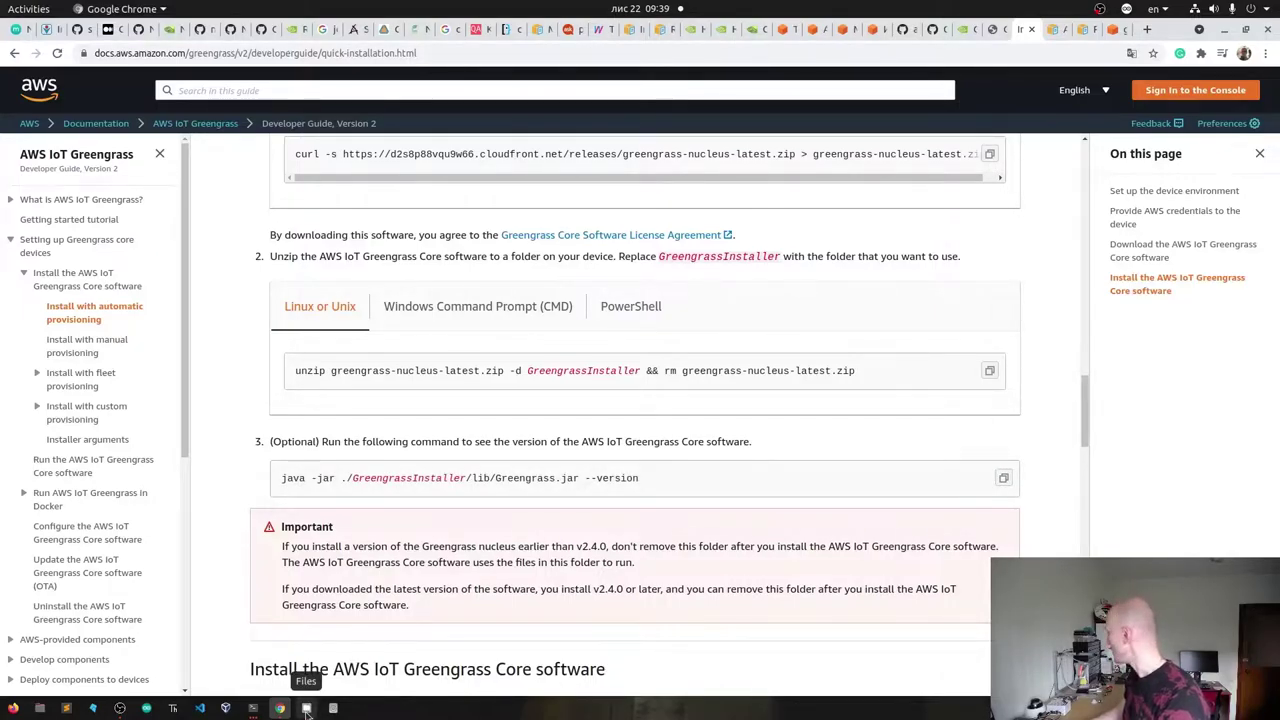
left_click(253, 708)
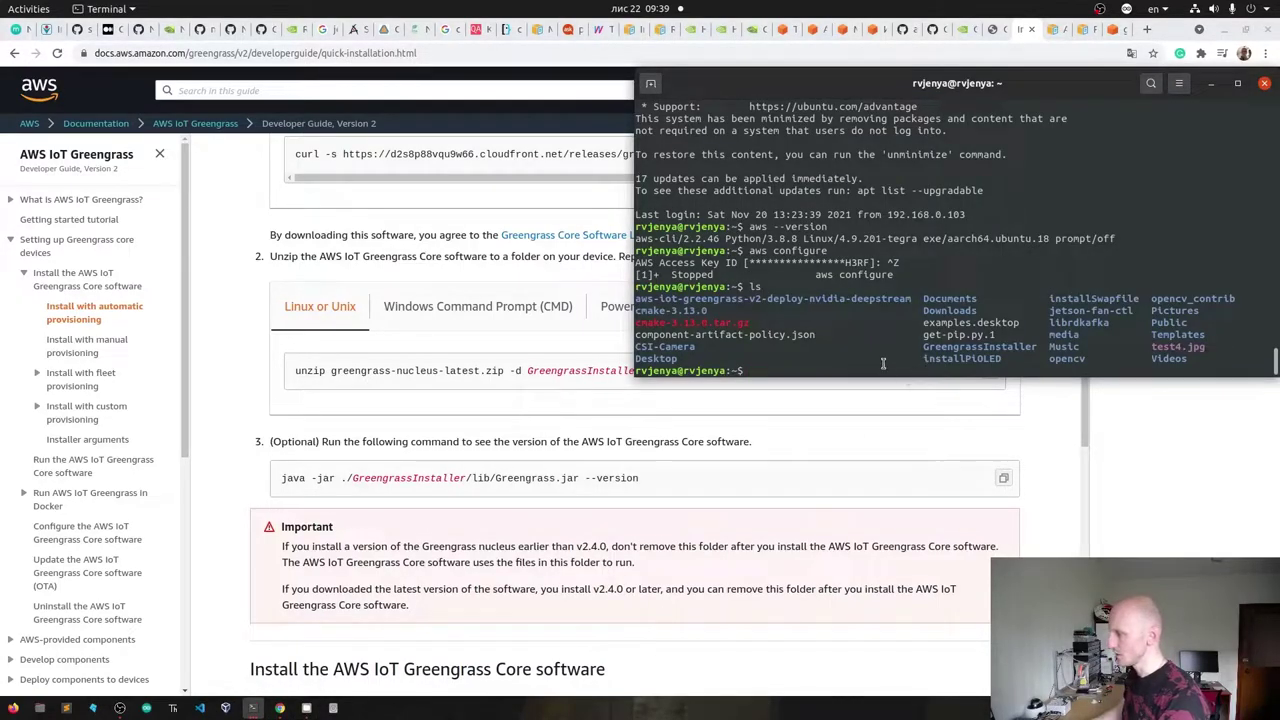
key("ctrl+shift+v")
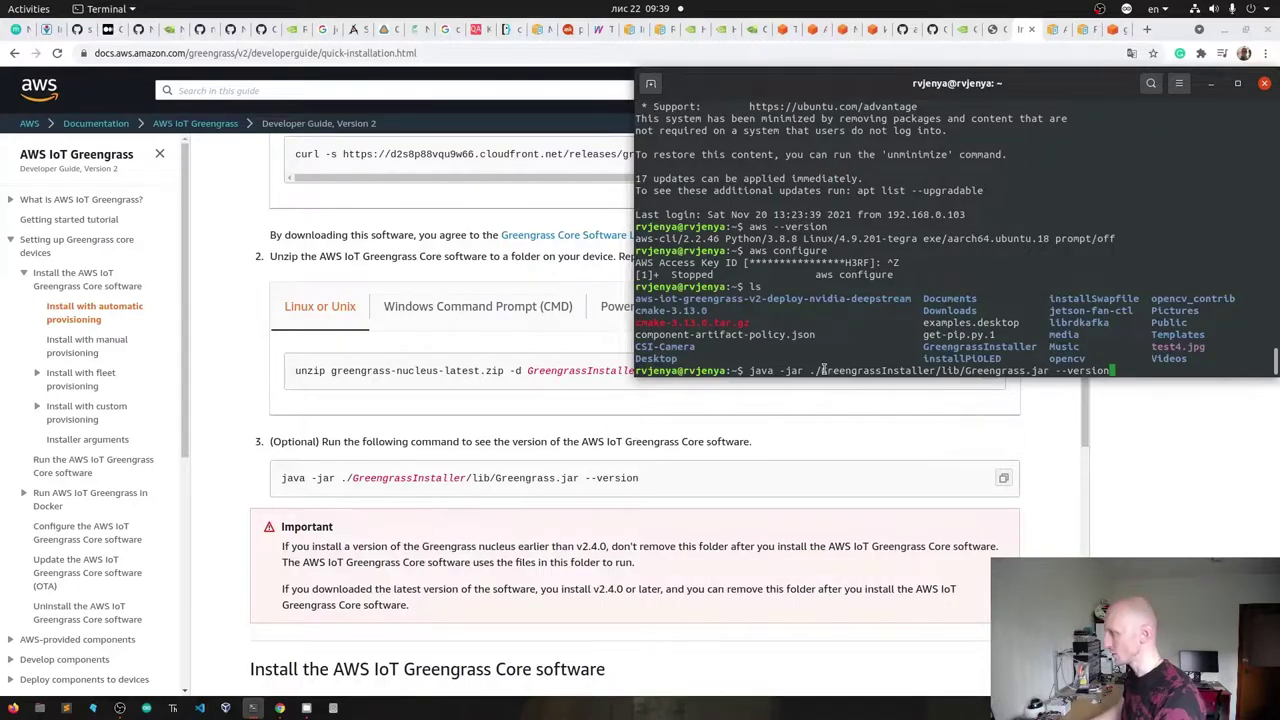
- Compare the GreengrassInstaller folder and Greengrass.jar path in the pasted command with the directory listing
left_click_drag(820, 370, 934, 370)
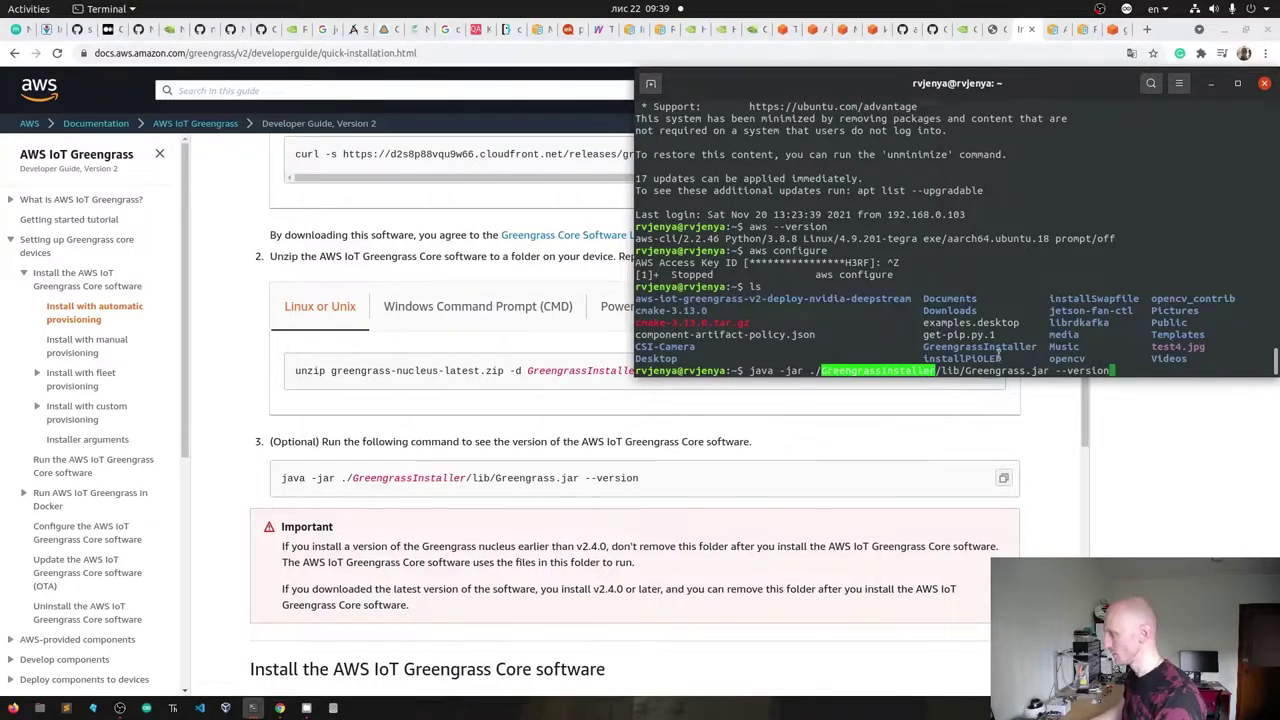
triple_click(1030, 346)
left_click(982, 373)
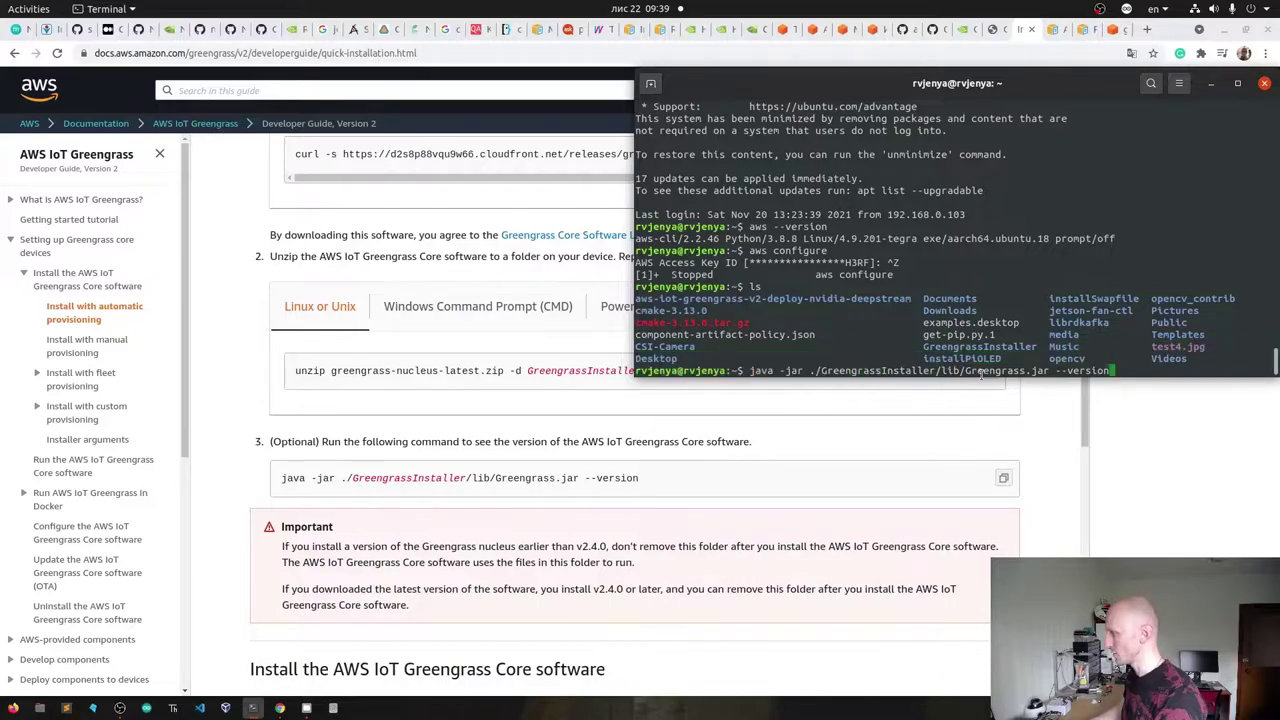
left_click_drag(1046, 372, 967, 371)
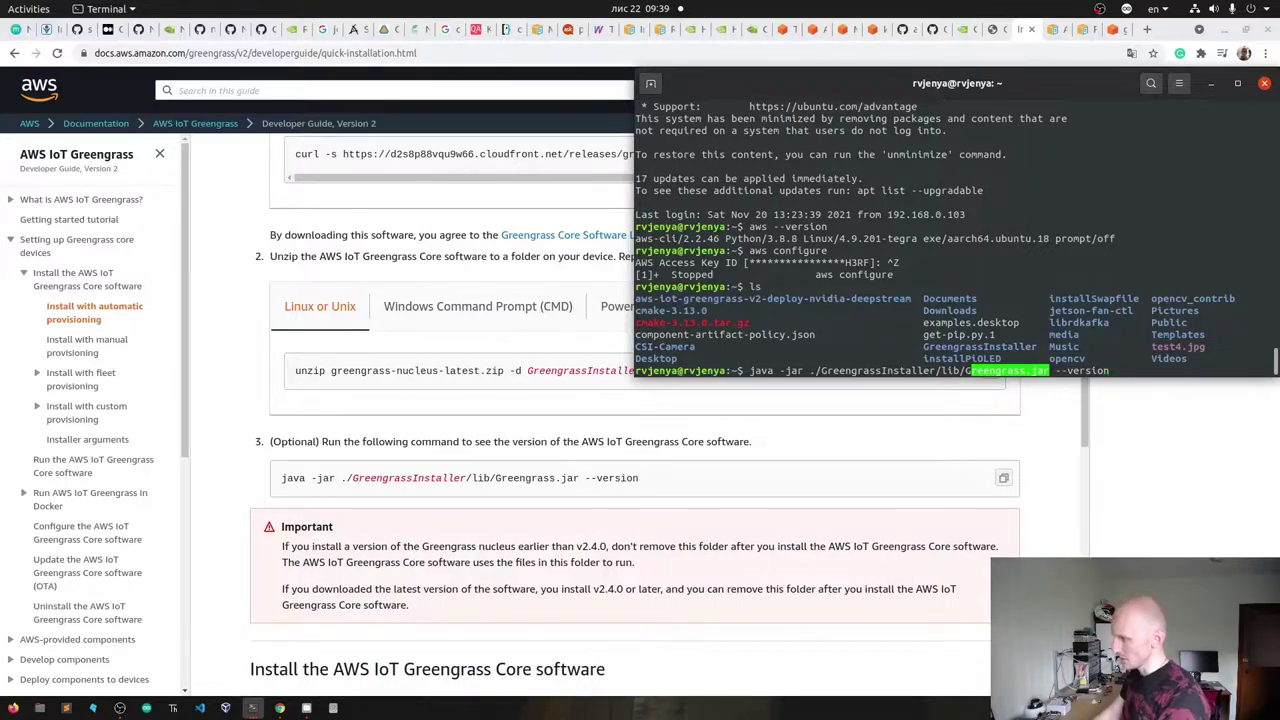
left_click(956, 350)
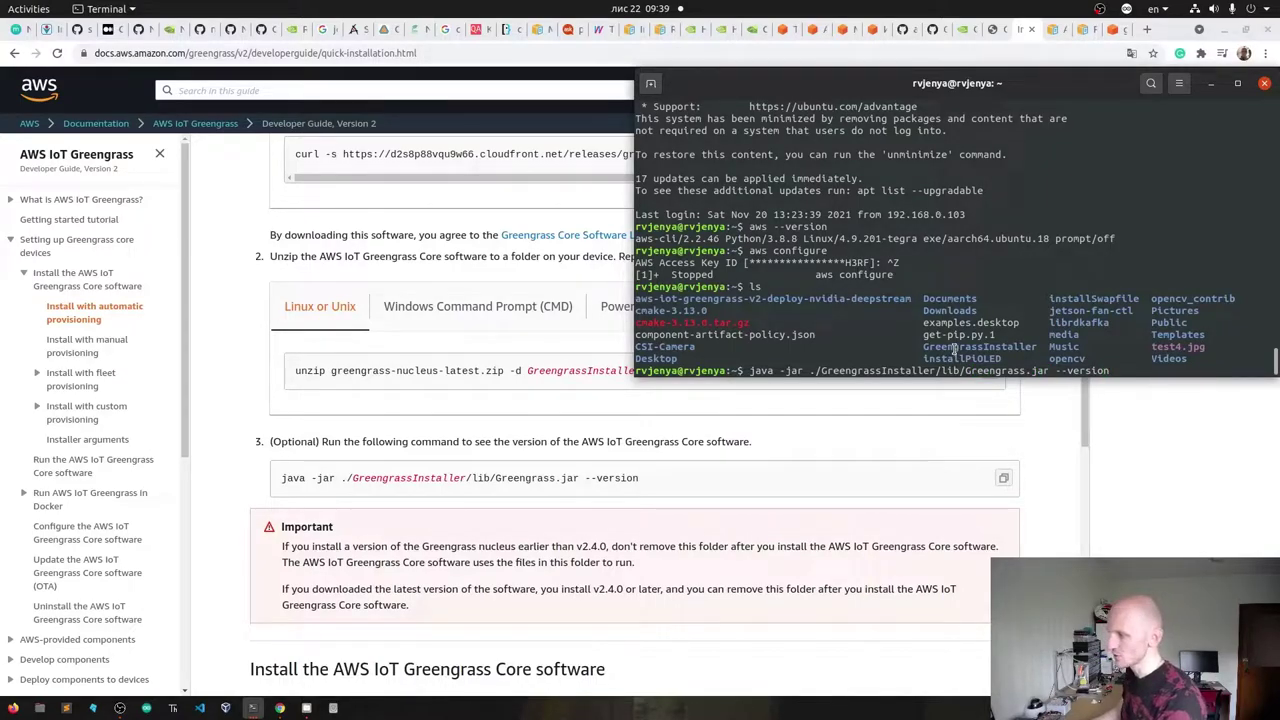
- Clear the unexecuted java -jar version-check command from the terminal prompt
key("BackSpace")
key("BackSpace")
key("BackSpace")
key("BackSpace")
key("BackSpace")
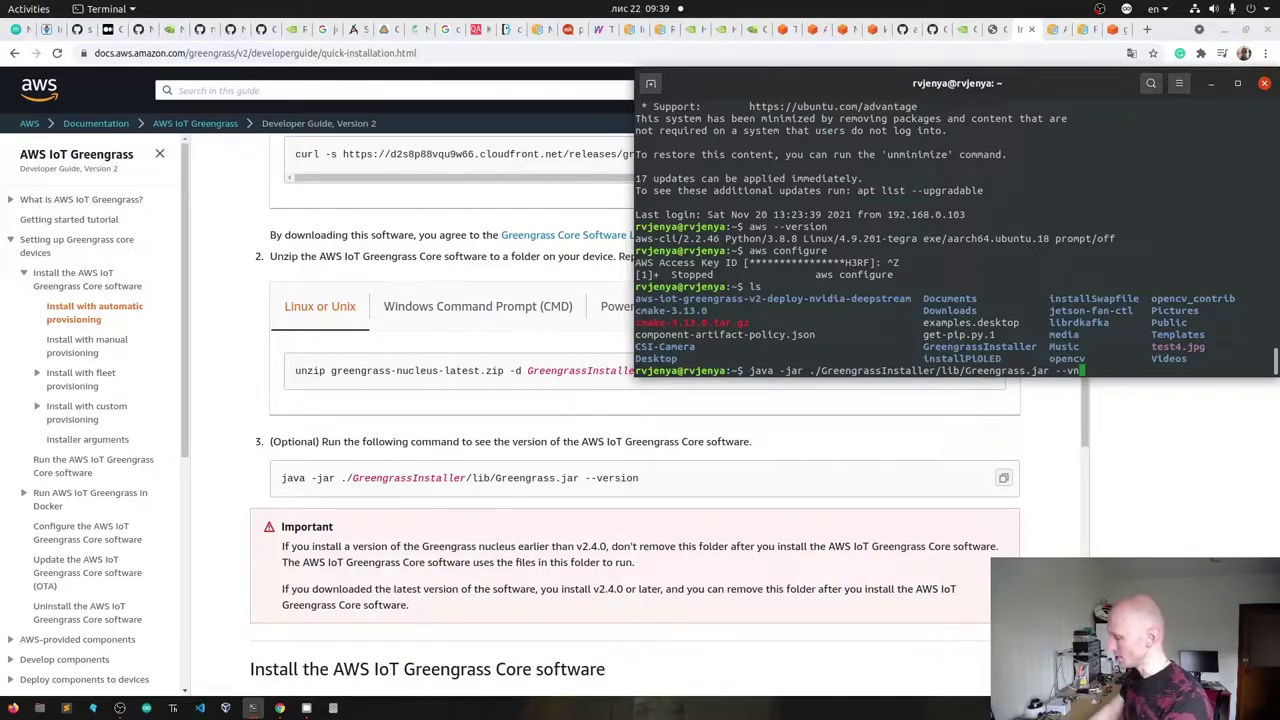
key("BackSpace")
key("BackSpace")
key("BackSpace")
key("BackSpace")
key("BackSpace")
key("BackSpace")
key("BackSpace")
key("BackSpace")
key("BackSpace")
key("BackSpace")
key("BackSpace")
key("BackSpace")
key("BackSpace")
key("BackSpace")
key("BackSpace")
key("BackSpace")
key("BackSpace")
key("BackSpace")
key("BackSpace")
key("BackSpace")
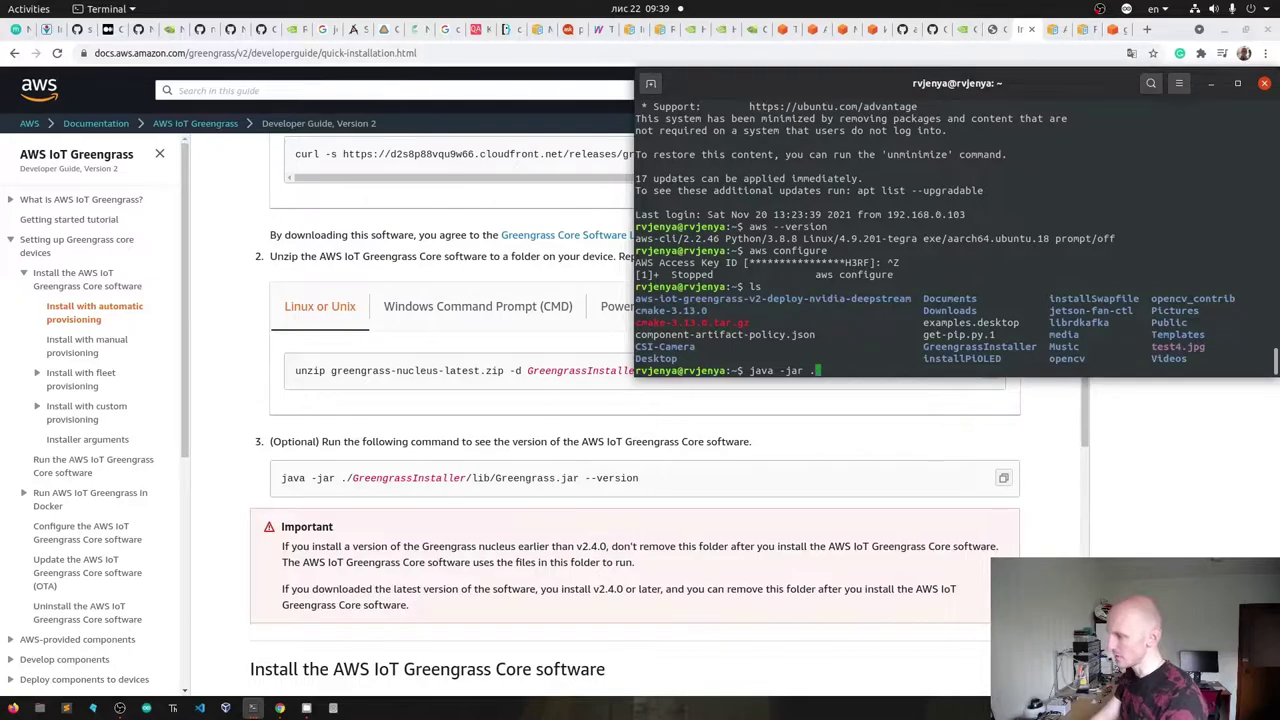
key("BackSpace")
key("BackSpace")
key("BackSpace")
key("BackSpace")
key("BackSpace")
key("BackSpace")
key("BackSpace")
key("BackSpace")
key("BackSpace")
key("BackSpace")
key("BackSpace")
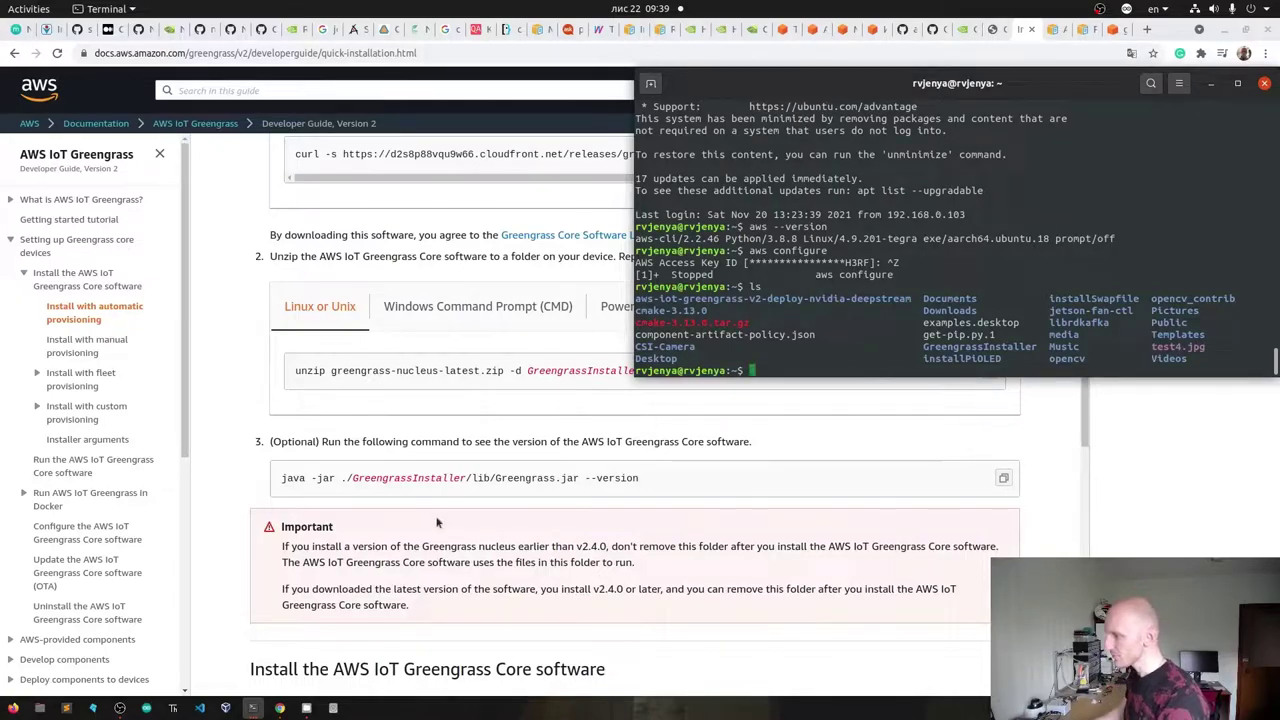
- Review the guide's Greengrass Core download steps and the installer argument descriptions in the browser
left_click(454, 447)
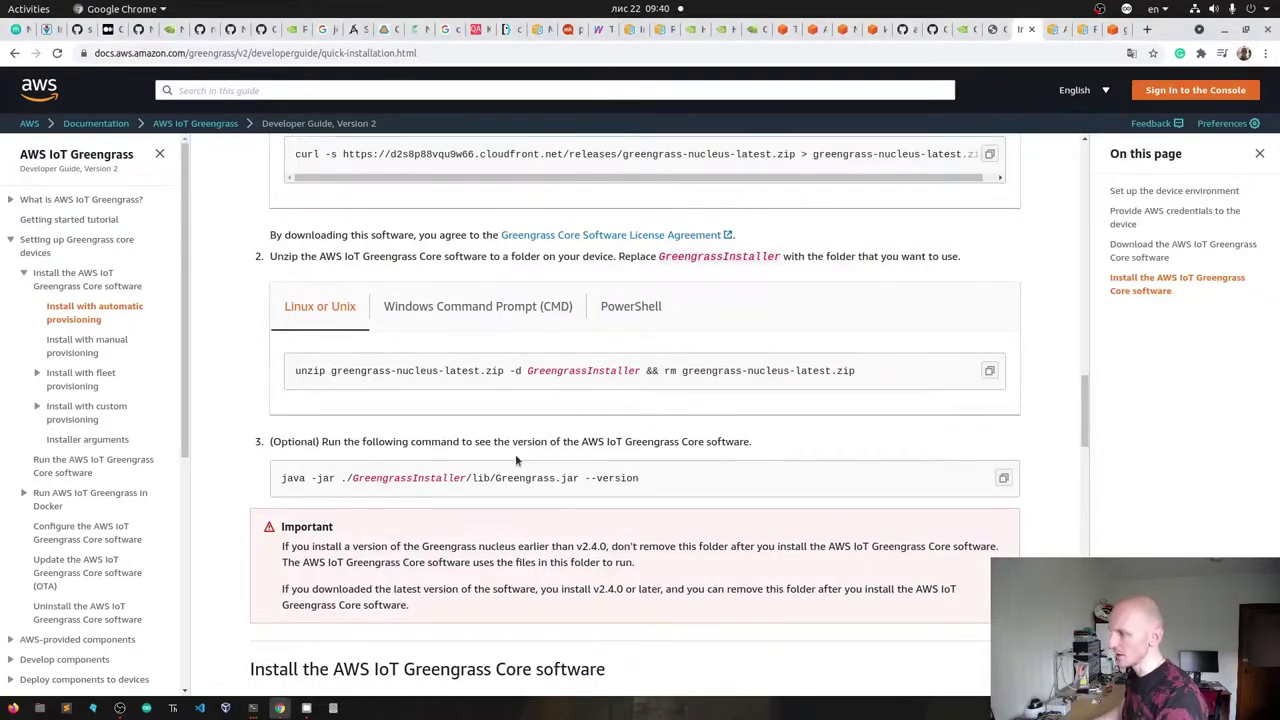
scroll(515, 454, "up", 3)
scroll(487, 463, "up", 3)
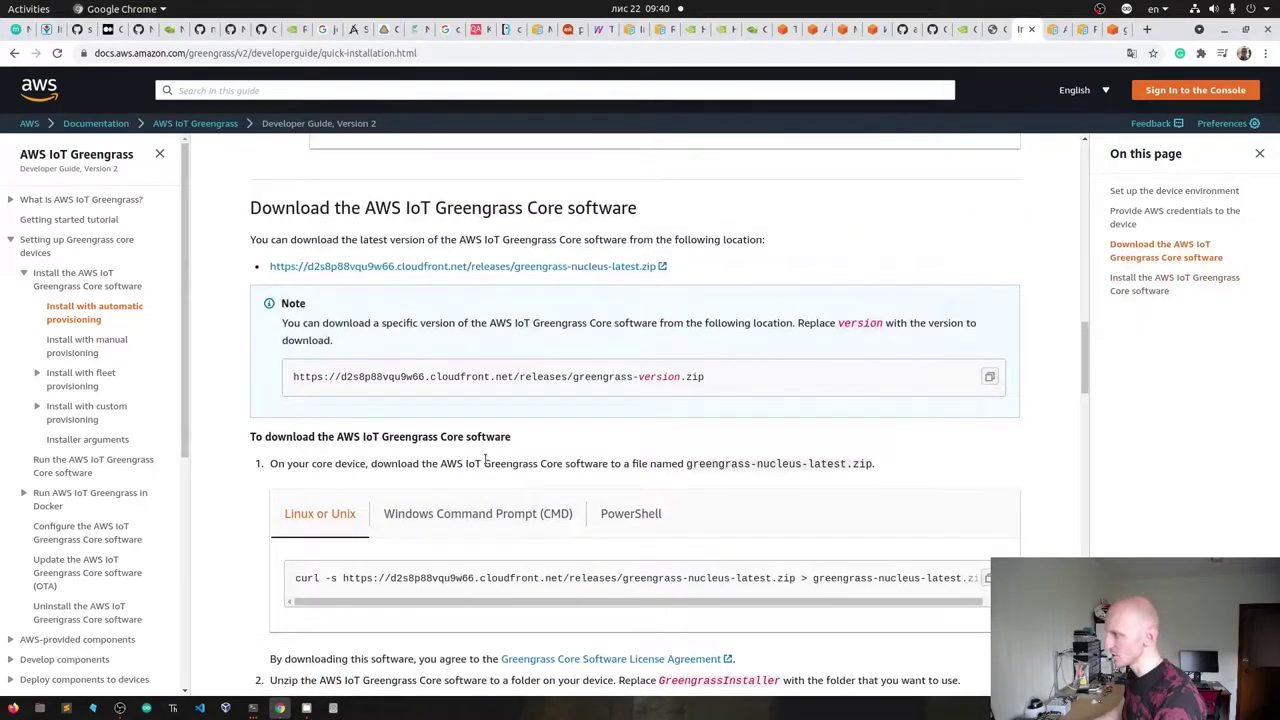
scroll(486, 460, "down", 9)
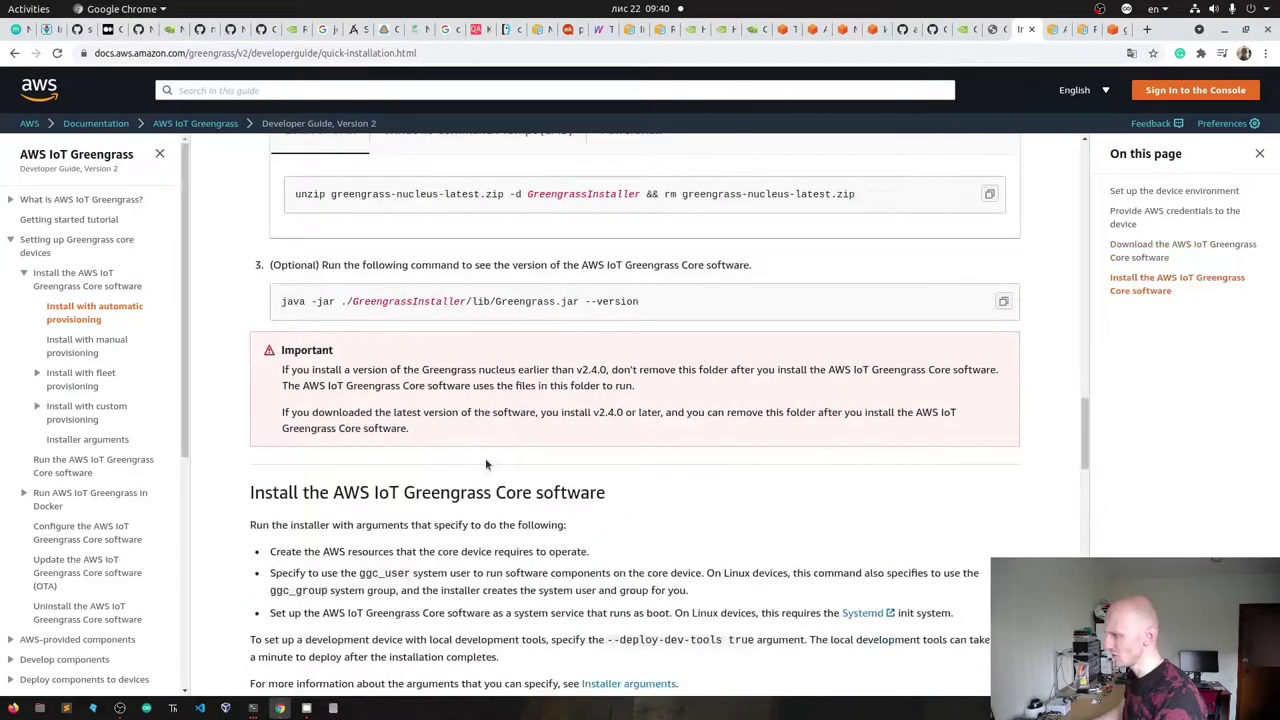
scroll(485, 462, "down", 3)
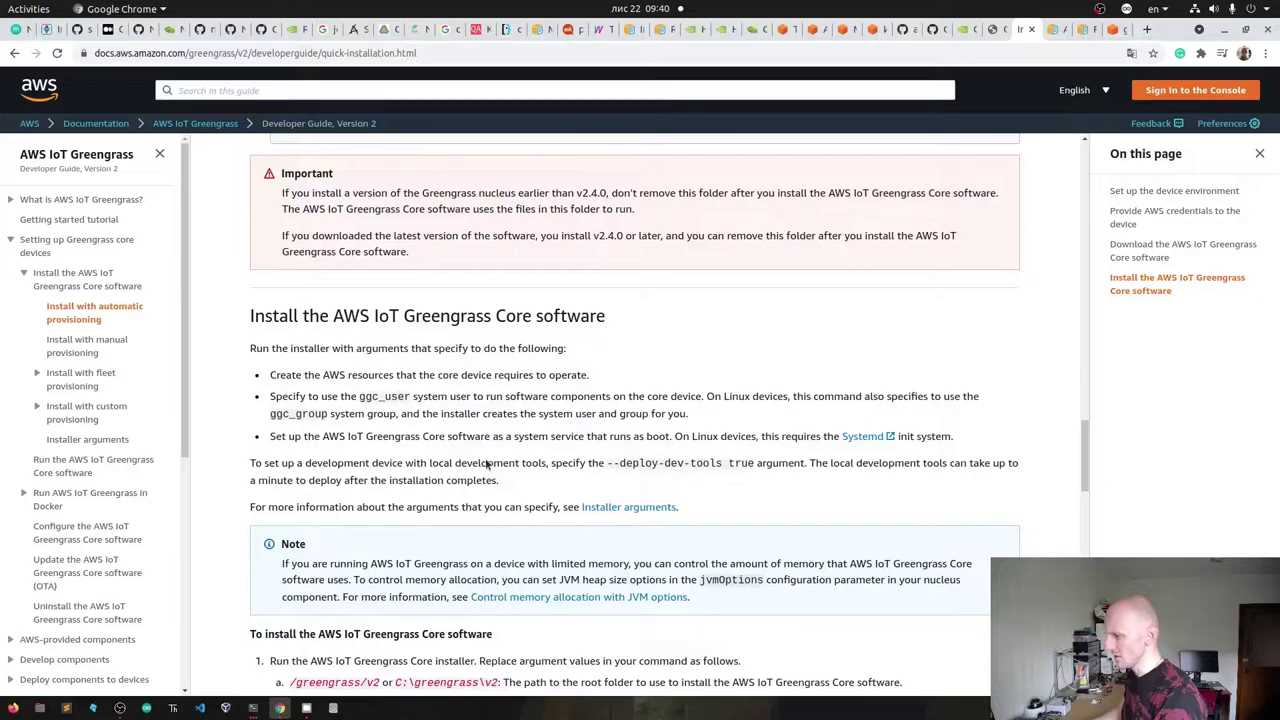
scroll(485, 463, "down", 7)
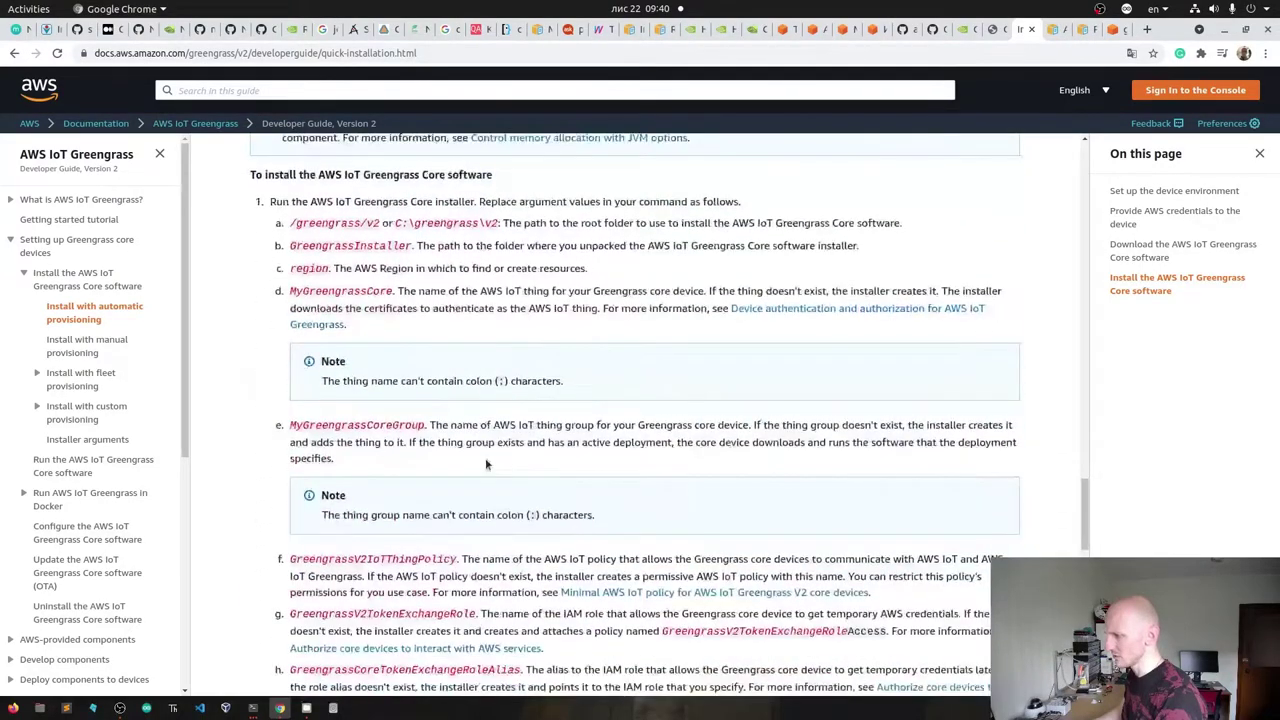
scroll(485, 463, "up", 11)
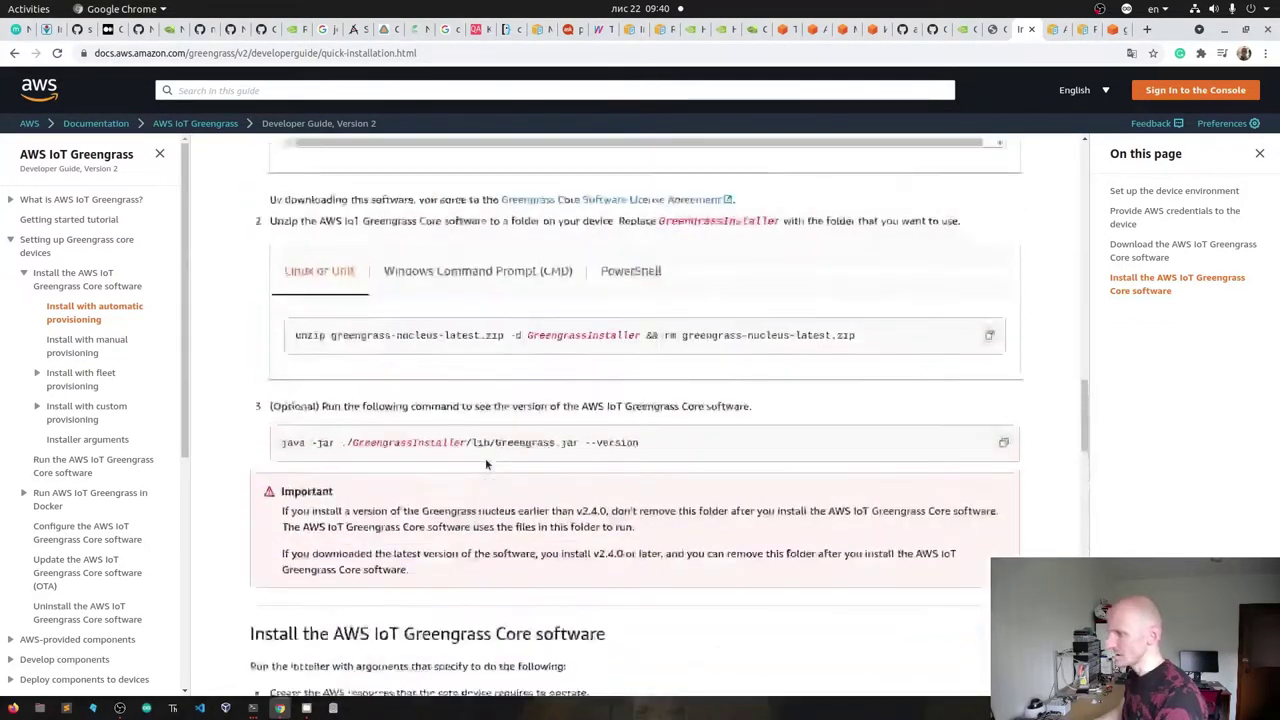
scroll(485, 463, "up", 3)
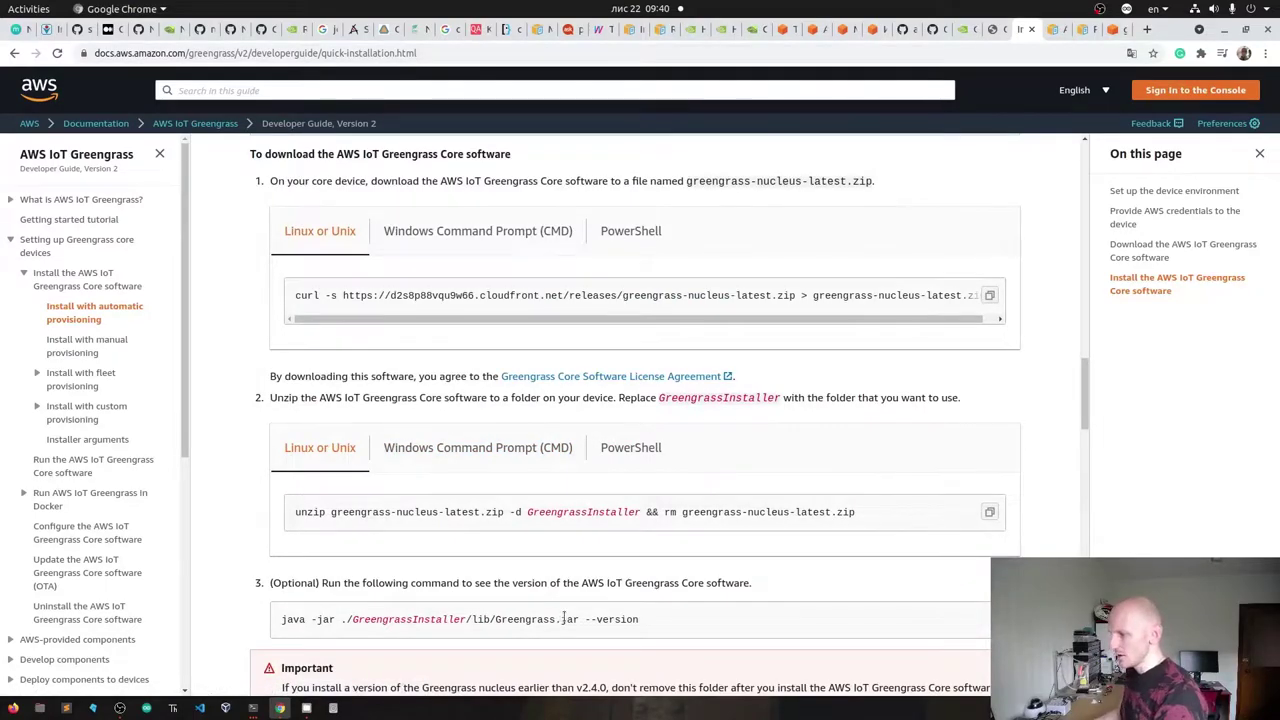
- Search Google in a new tab for "java for jetson nano"
left_click(1147, 29)
type("j")
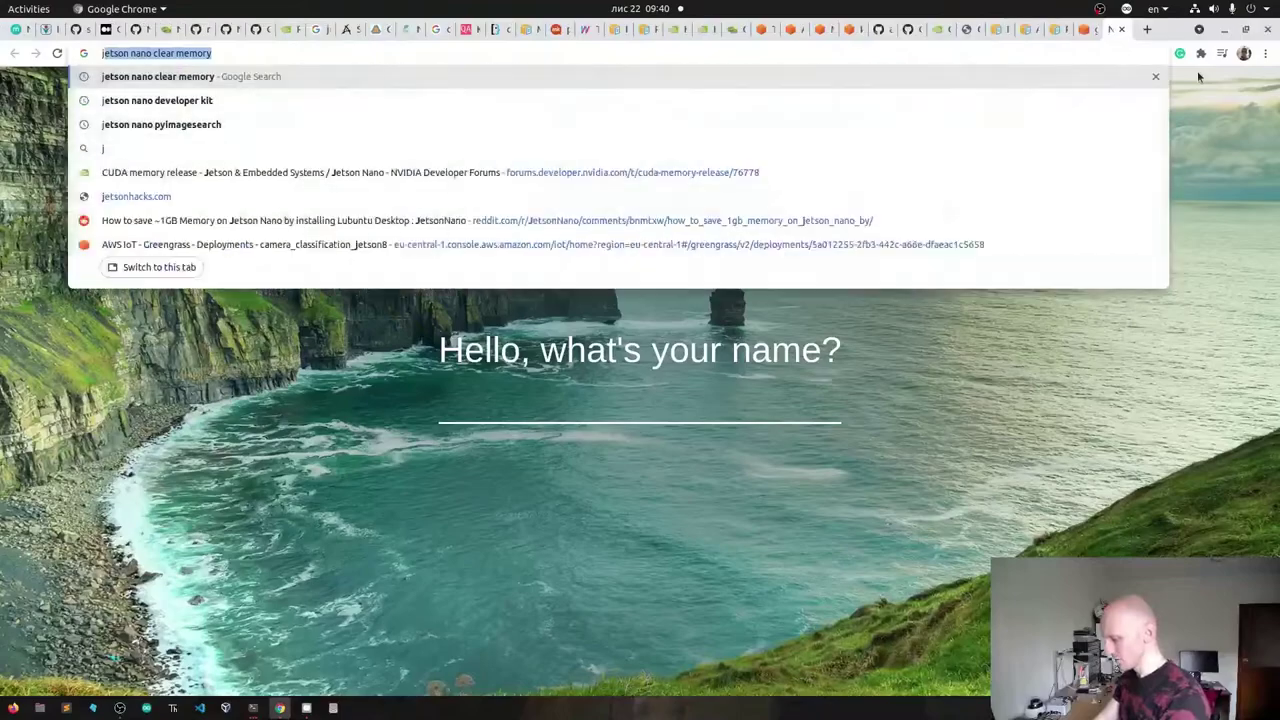
type("ava for")
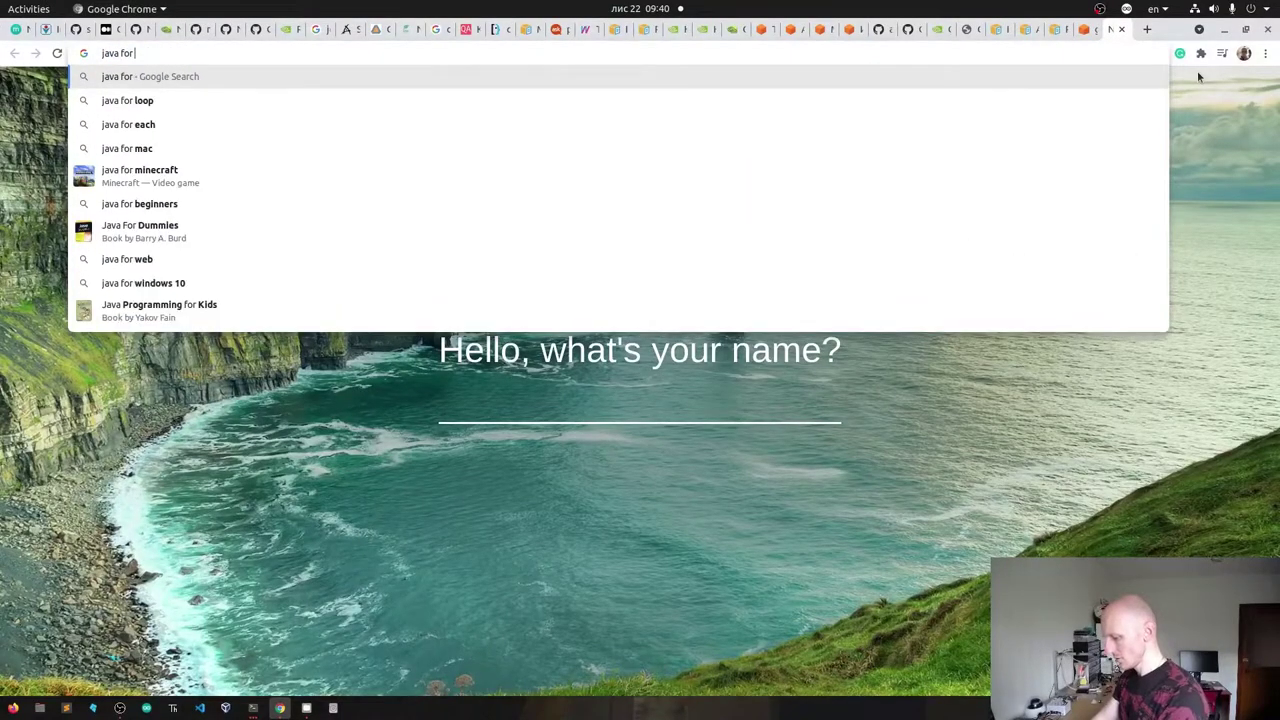
type(" jetso")
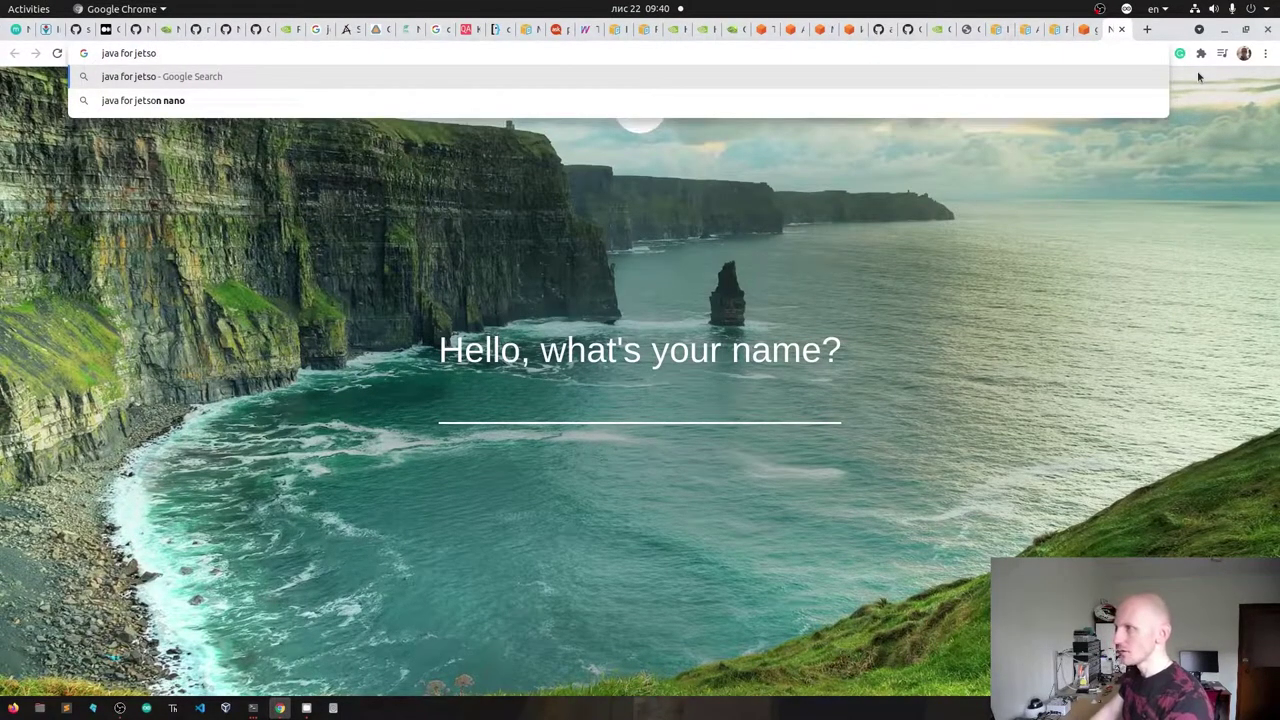
key("Return")
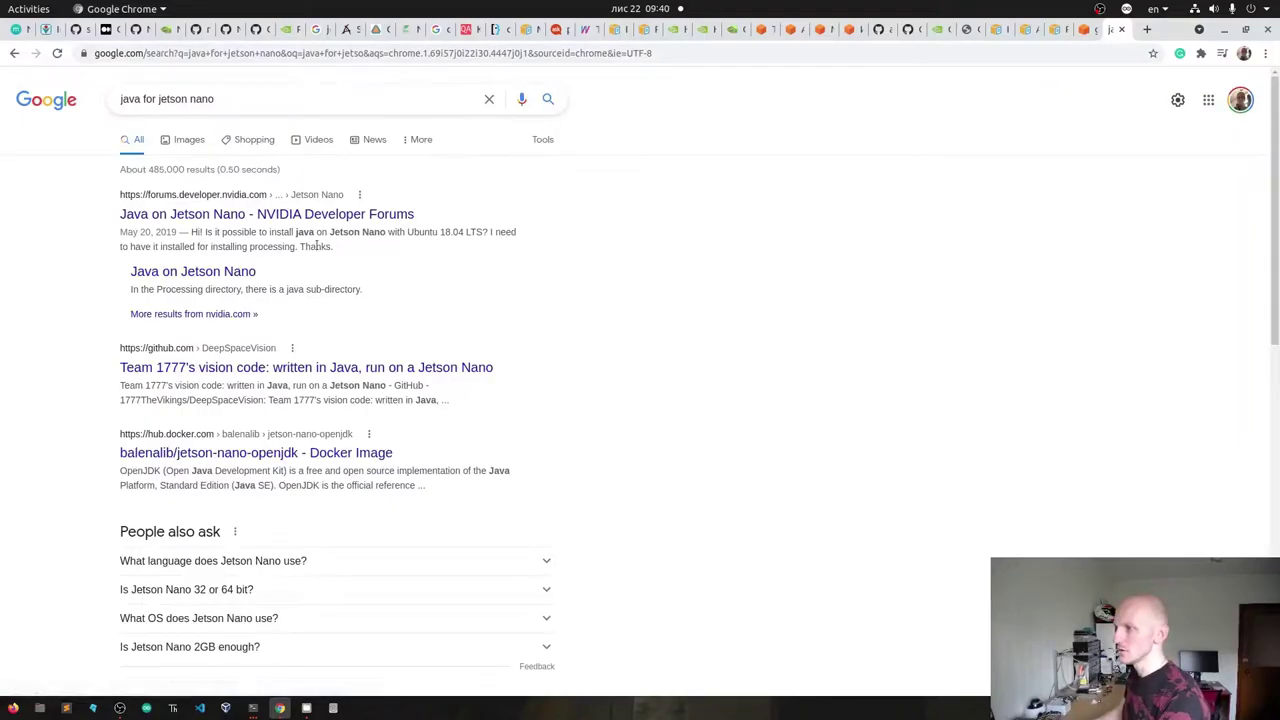
- Open the NVIDIA forum, DeepSpaceVision and balenalib/jetson-nano-openjdk results in separate tabs and examine the Docker Hub image page
middle_click(291, 216)
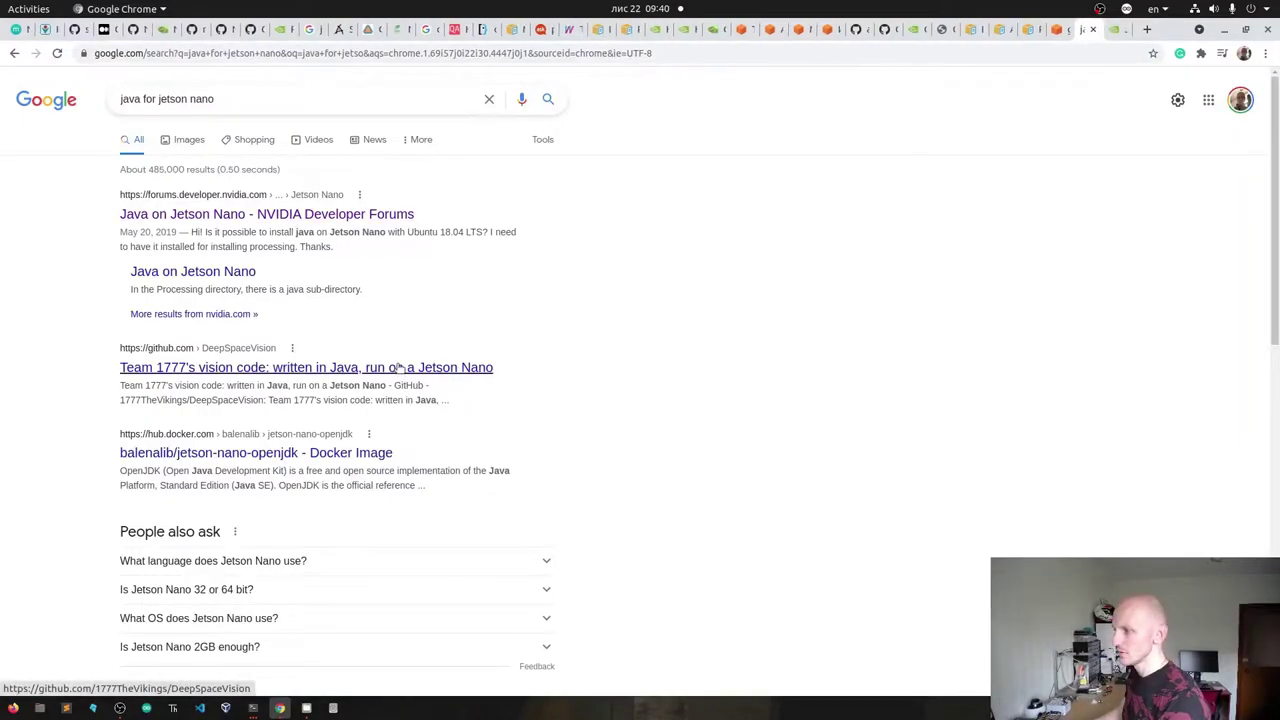
middle_click(398, 367)
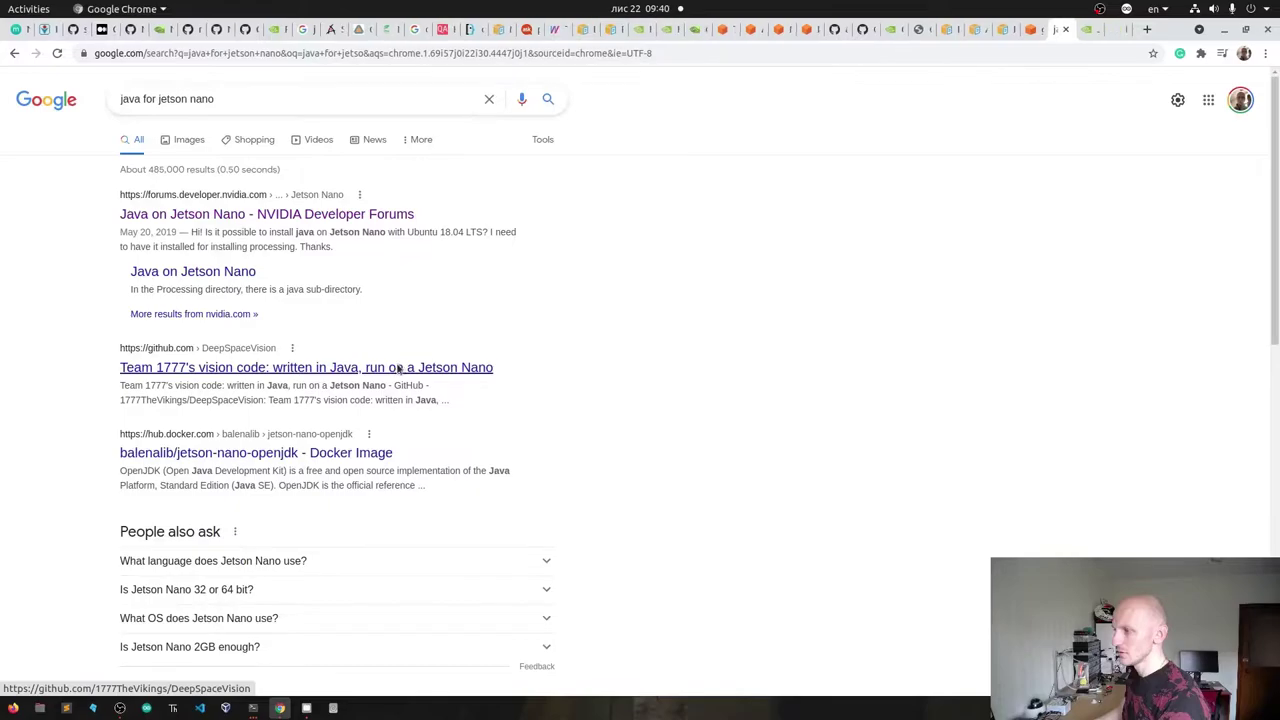
middle_click(303, 455)
left_click(1114, 30)
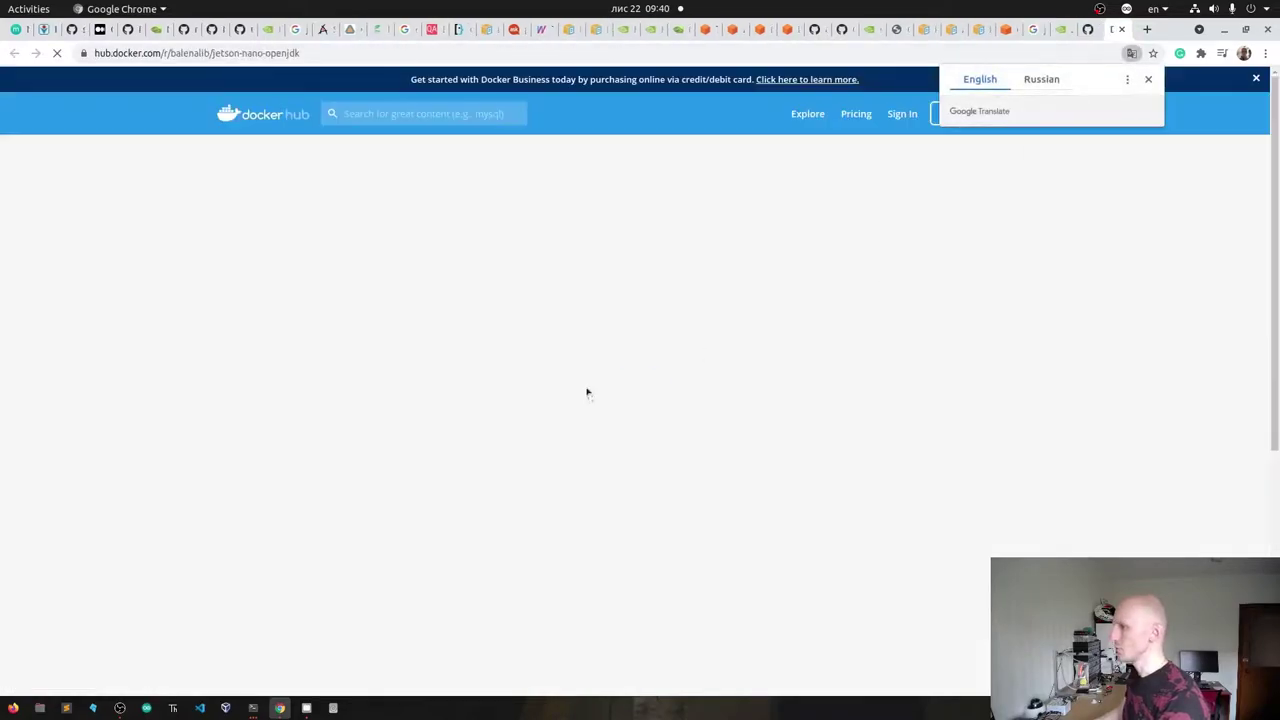
scroll(585, 455, "down", 5)
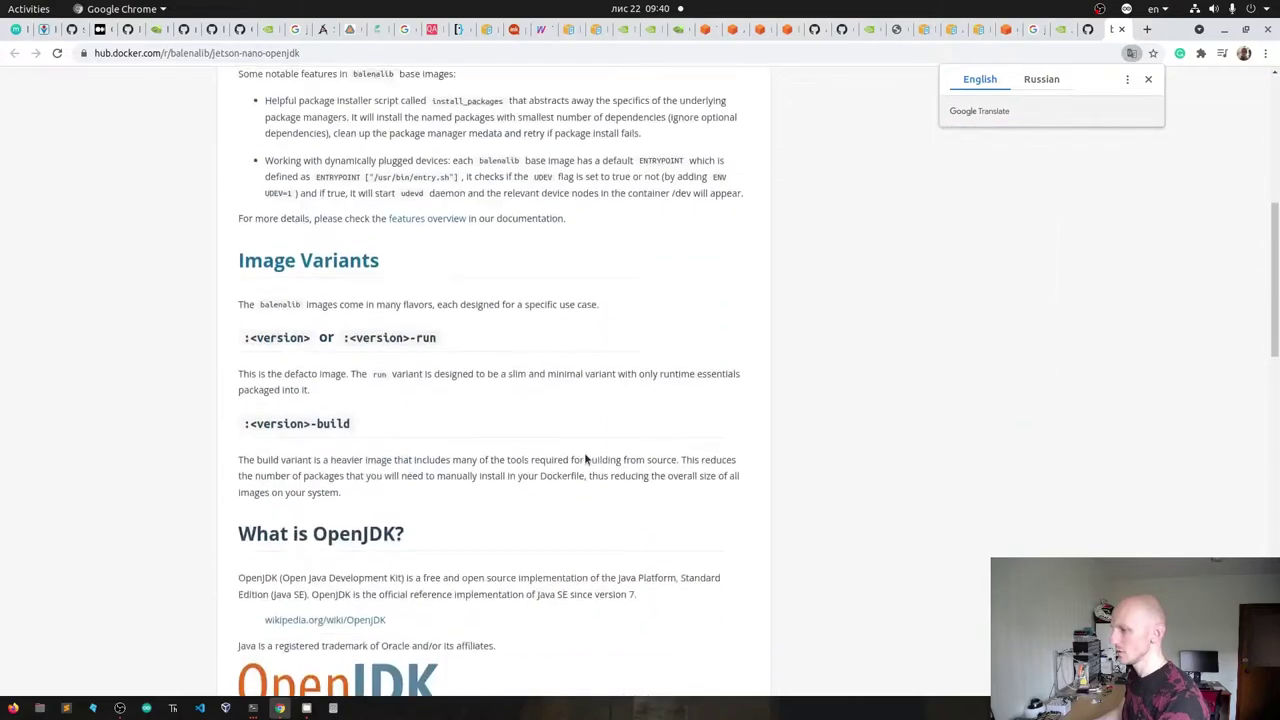
- Finish reading the Docker Hub image page, close it, and examine the DeepSpaceVision README's OpenJDK 11 install command for Jetson Nano
scroll(585, 456, "down", 5)
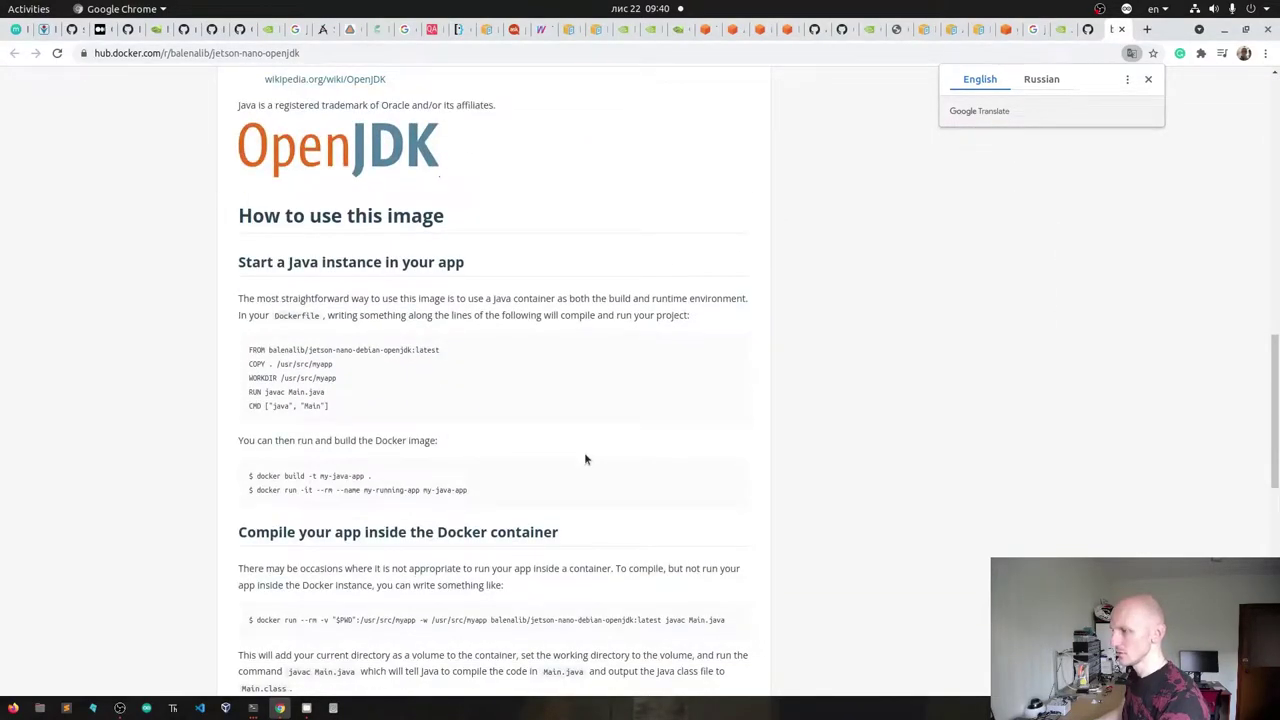
left_click(1121, 29)
scroll(168, 410, "down", 9)
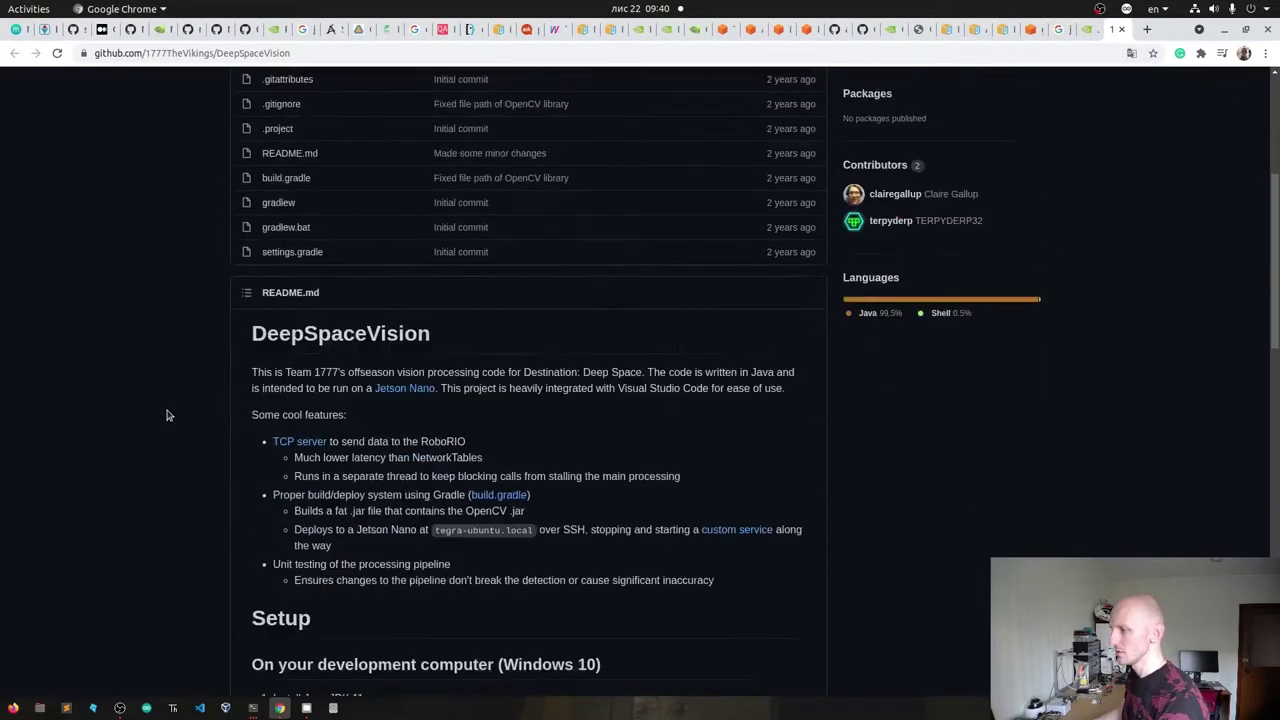
scroll(168, 416, "down", 8)
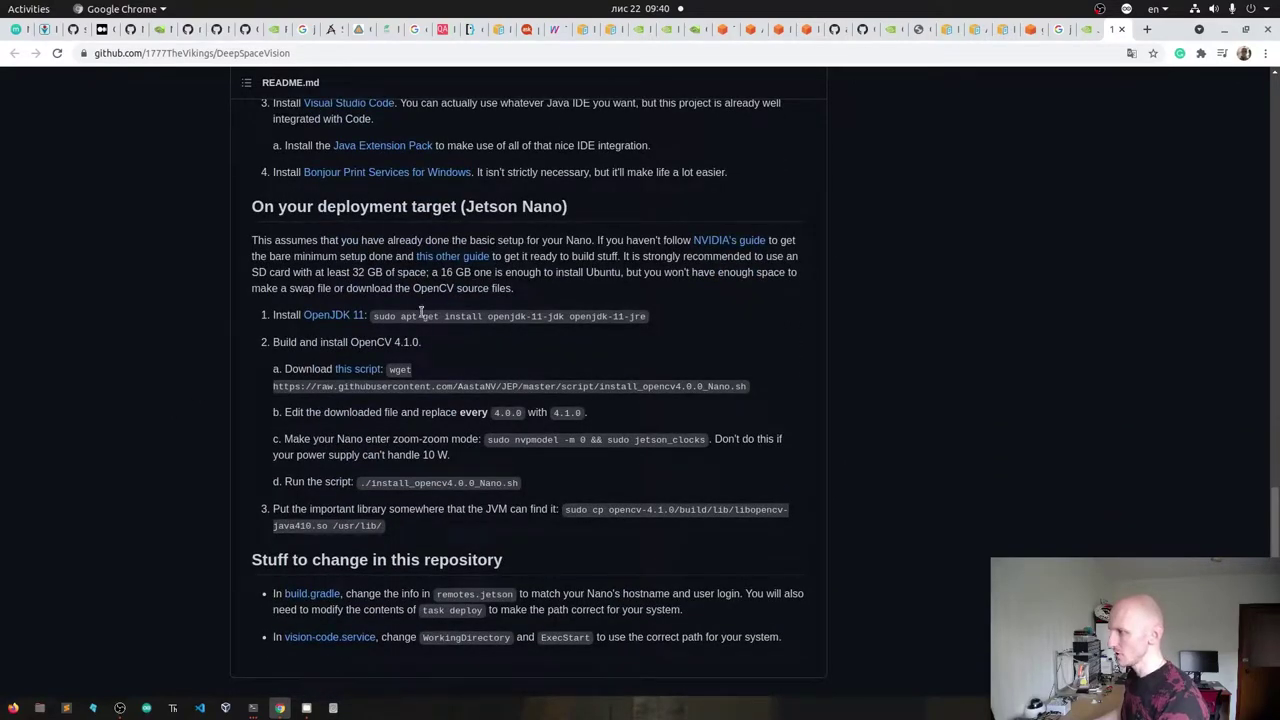
left_click_drag(376, 318, 655, 316)
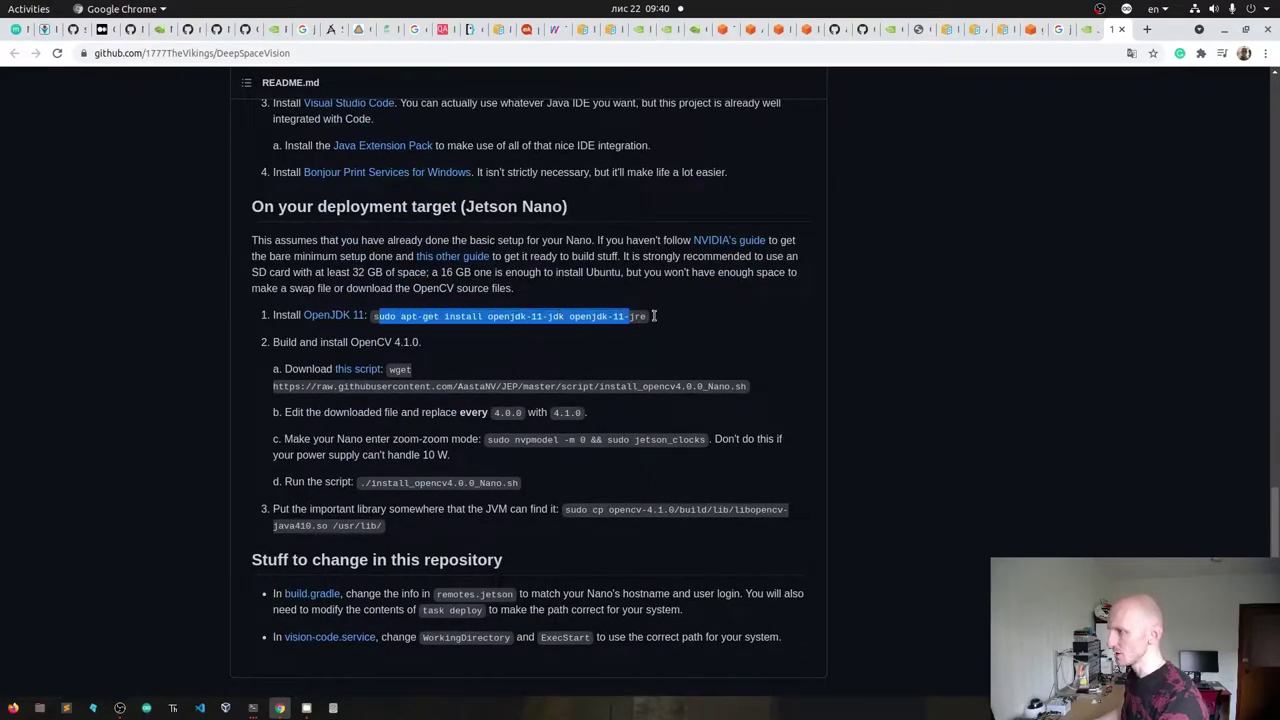
left_click(680, 320)
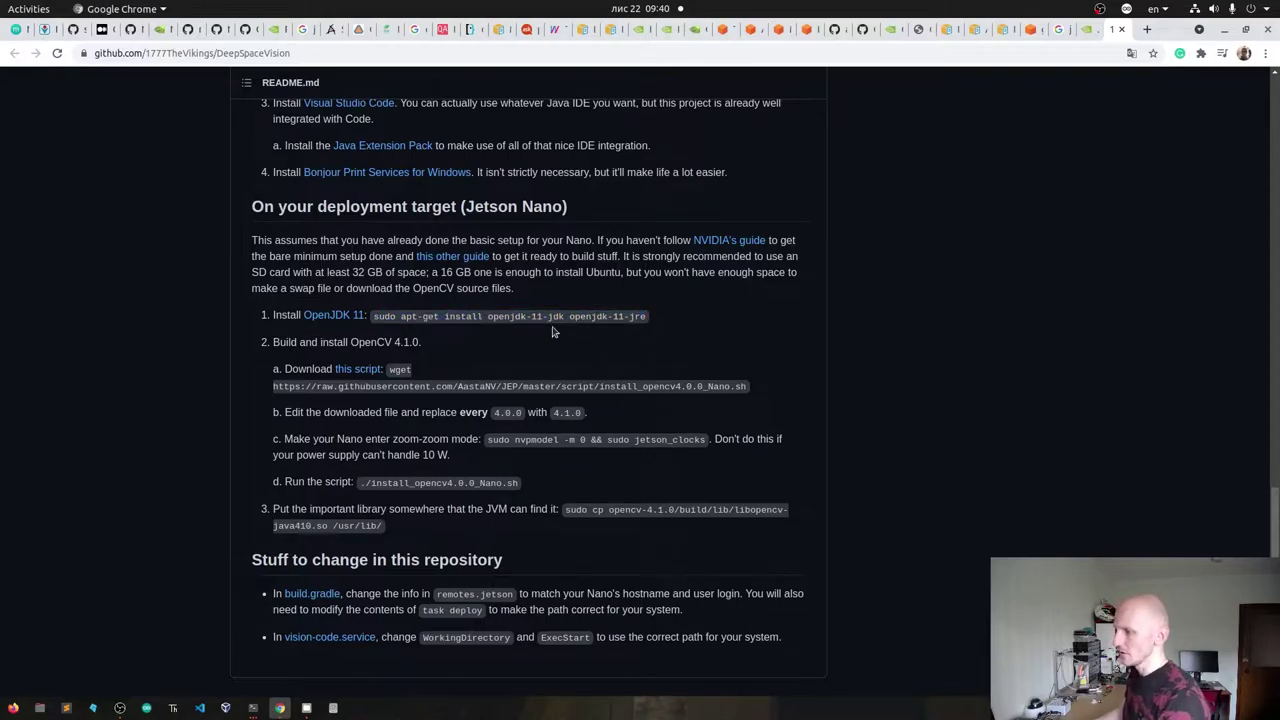
- Close the remaining Java research tabs and return to the AWS IoT Greengrass automatic provisioning guide
left_click(1122, 30)
left_click(1122, 30)
left_click(1122, 30)
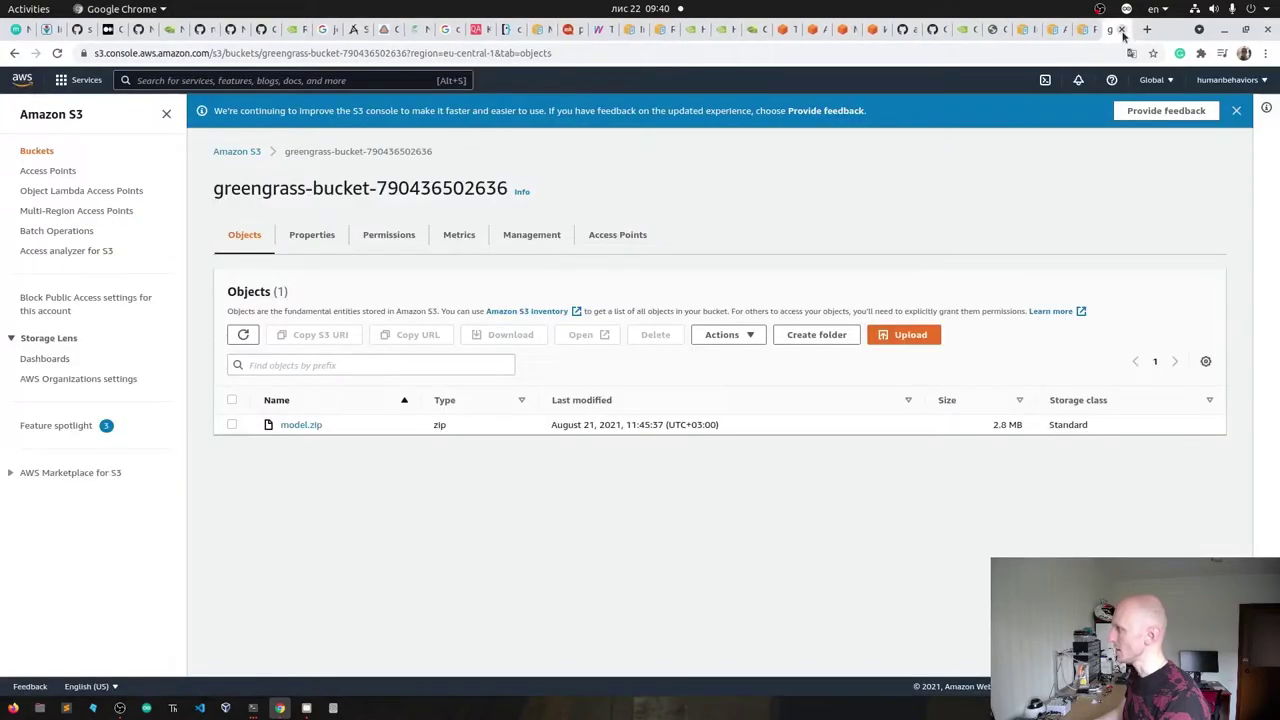
left_click(1028, 30)
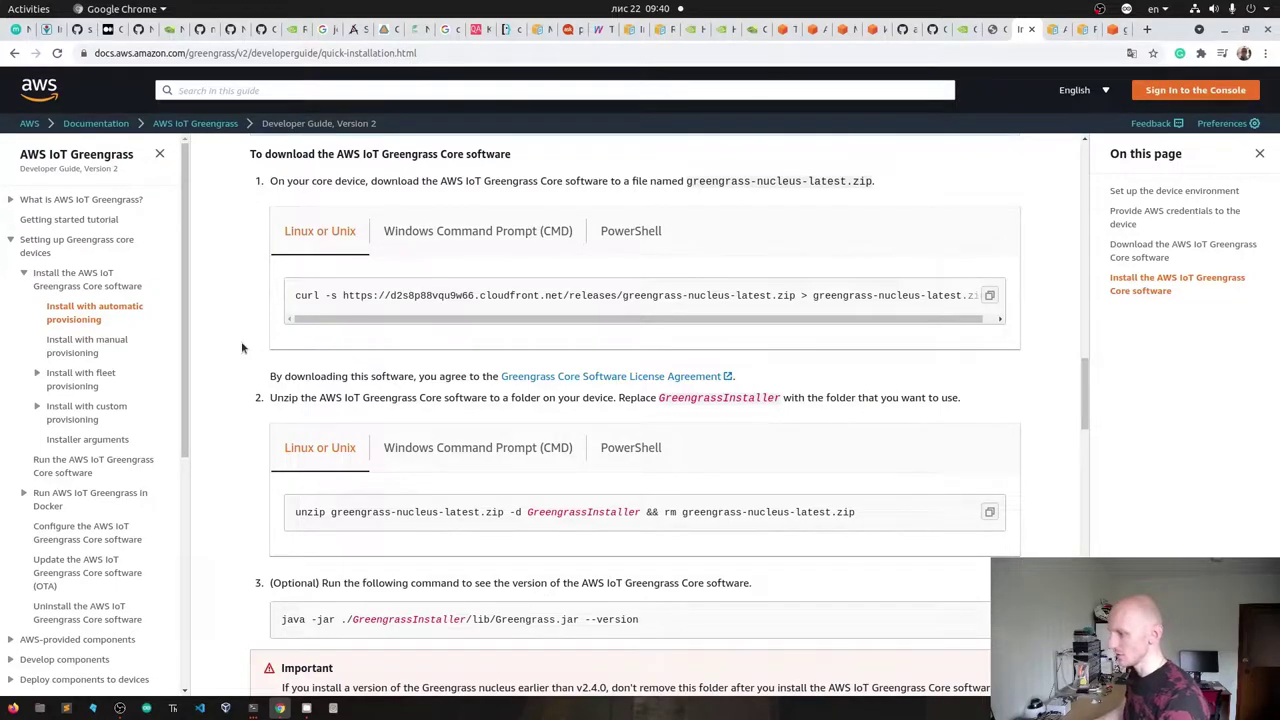
- Copy the guide's version-check command and run java -jar ./GreengrassInstaller/lib/Greengrass.jar --version in the terminal
scroll(241, 347, "down", 5)
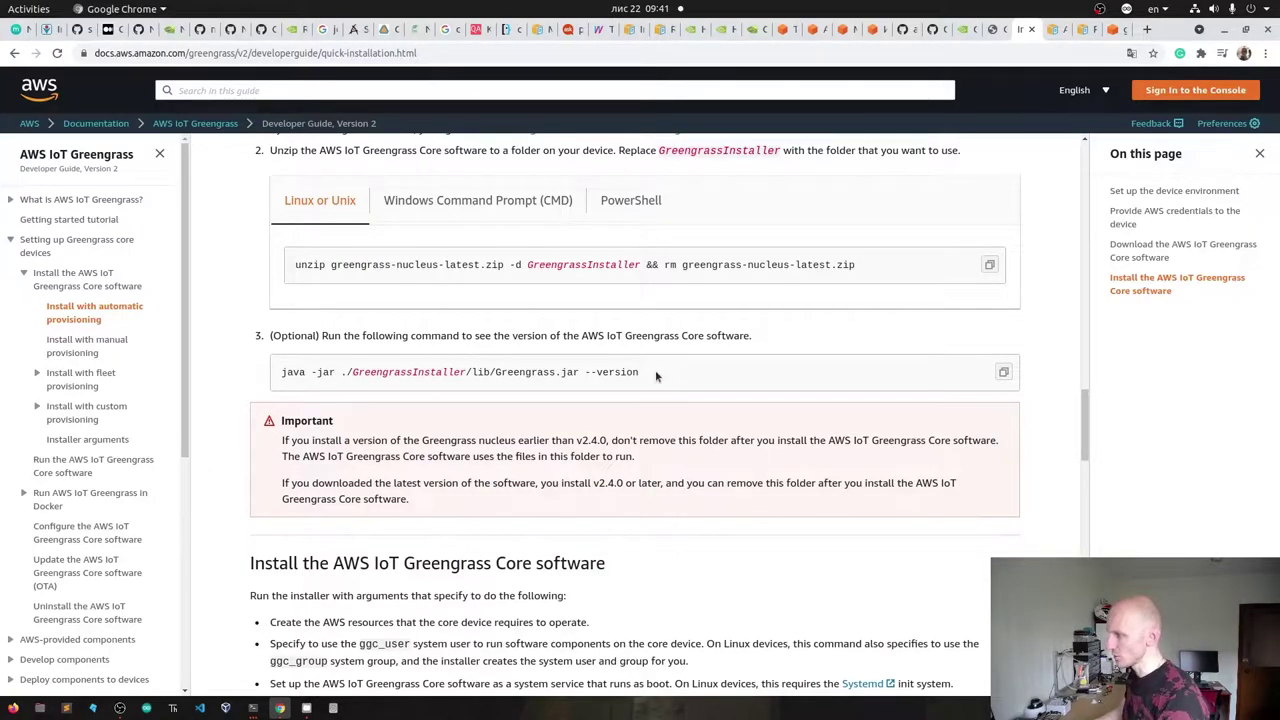
left_click_drag(660, 376, 282, 372)
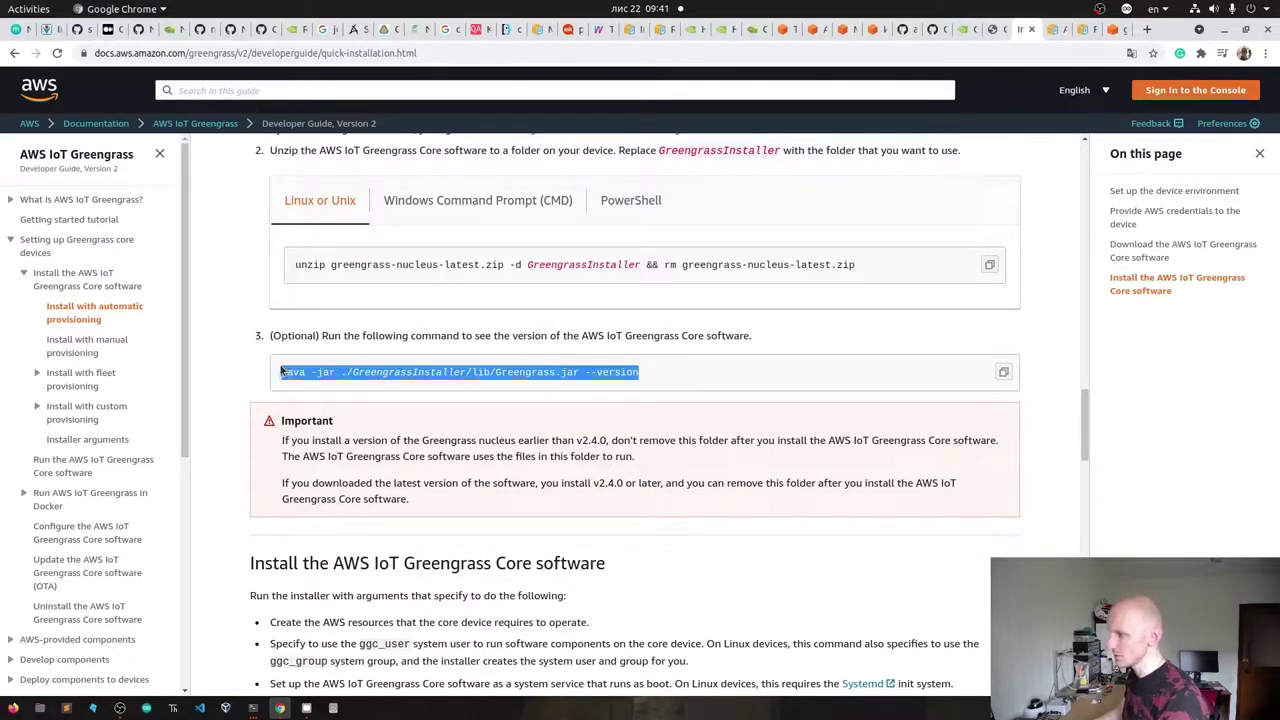
left_click(1003, 372)
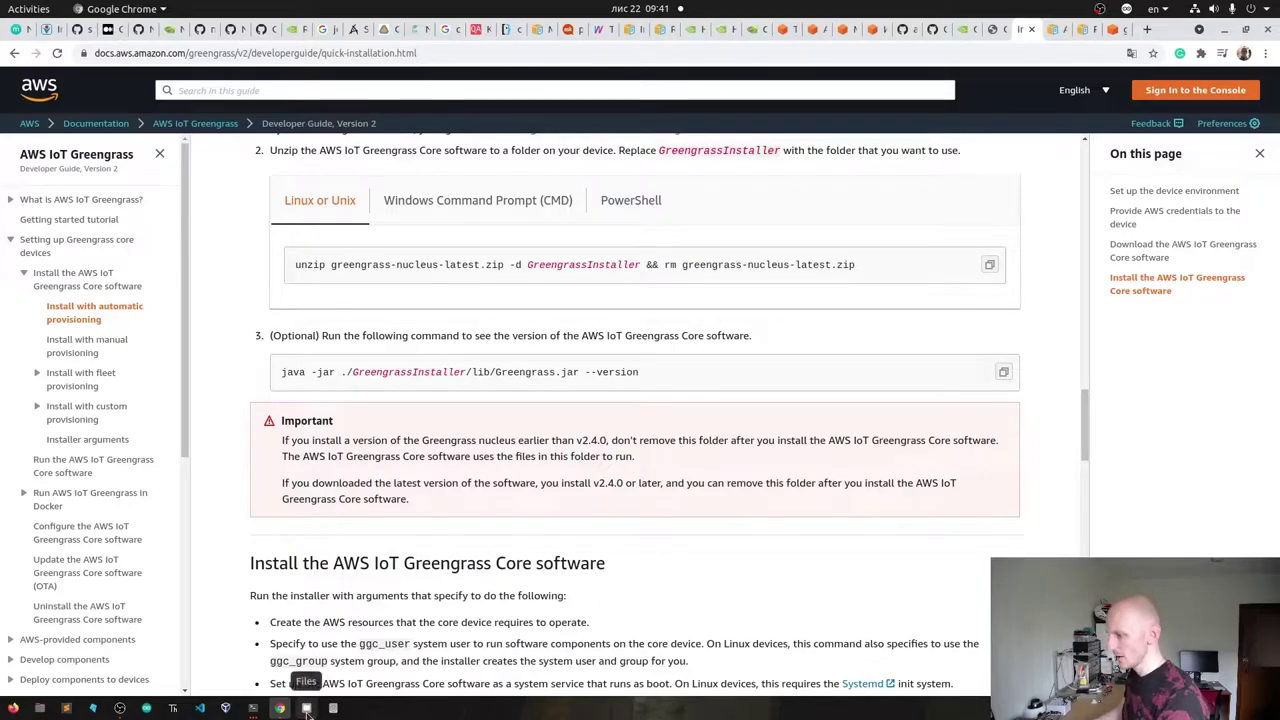
left_click(253, 708)
key("ctrl+shift+v")
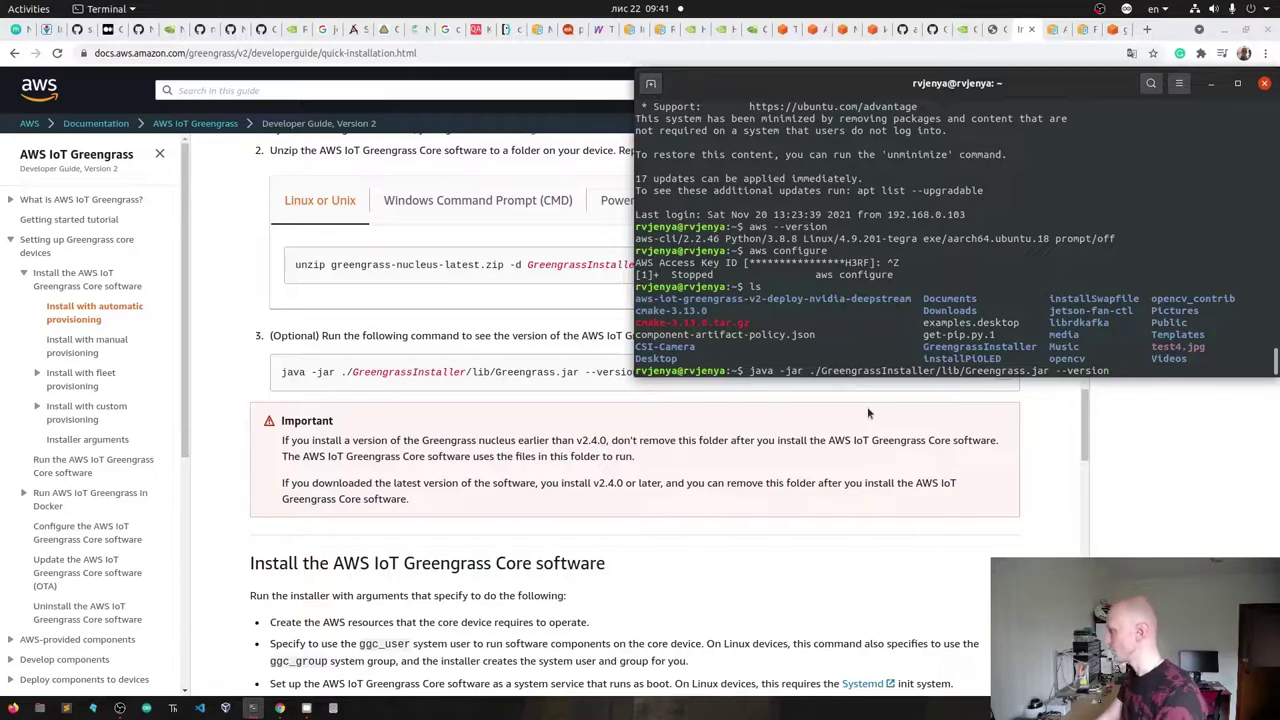
key("Return")
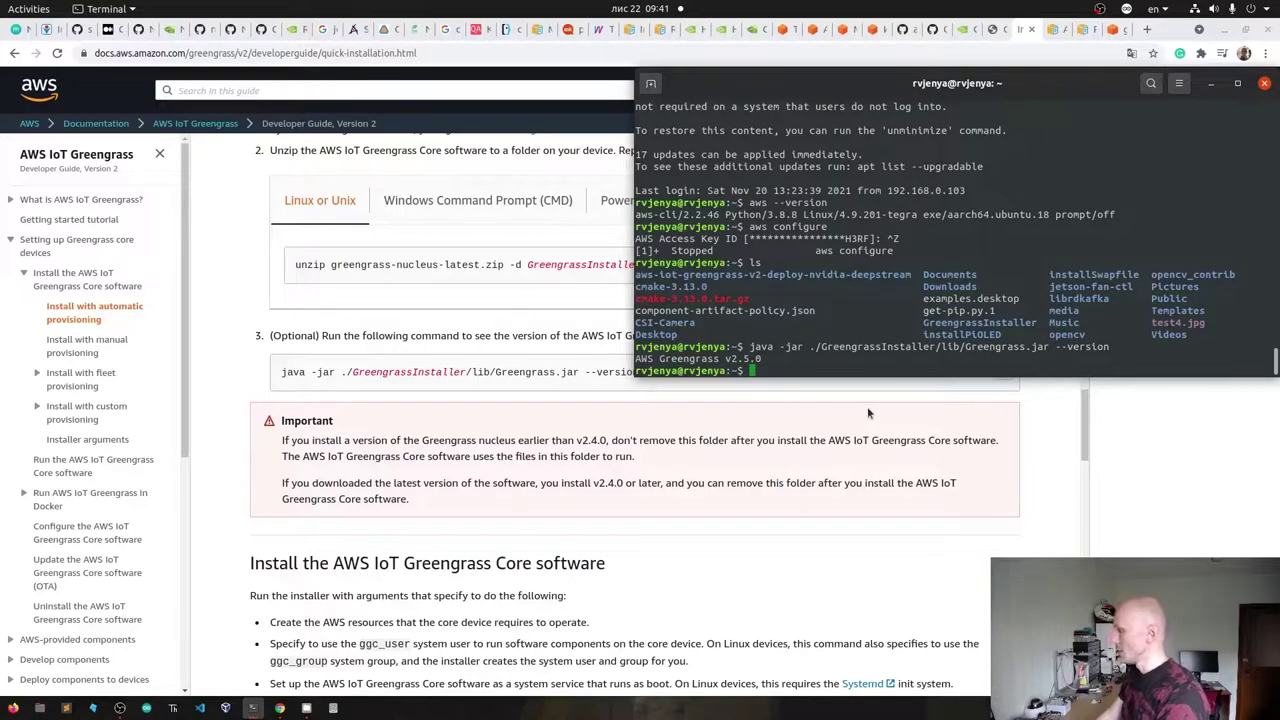
- Inspect the Greengrass version output and the jar path in the executed terminal command
triple_click(768, 358)
left_click(788, 375)
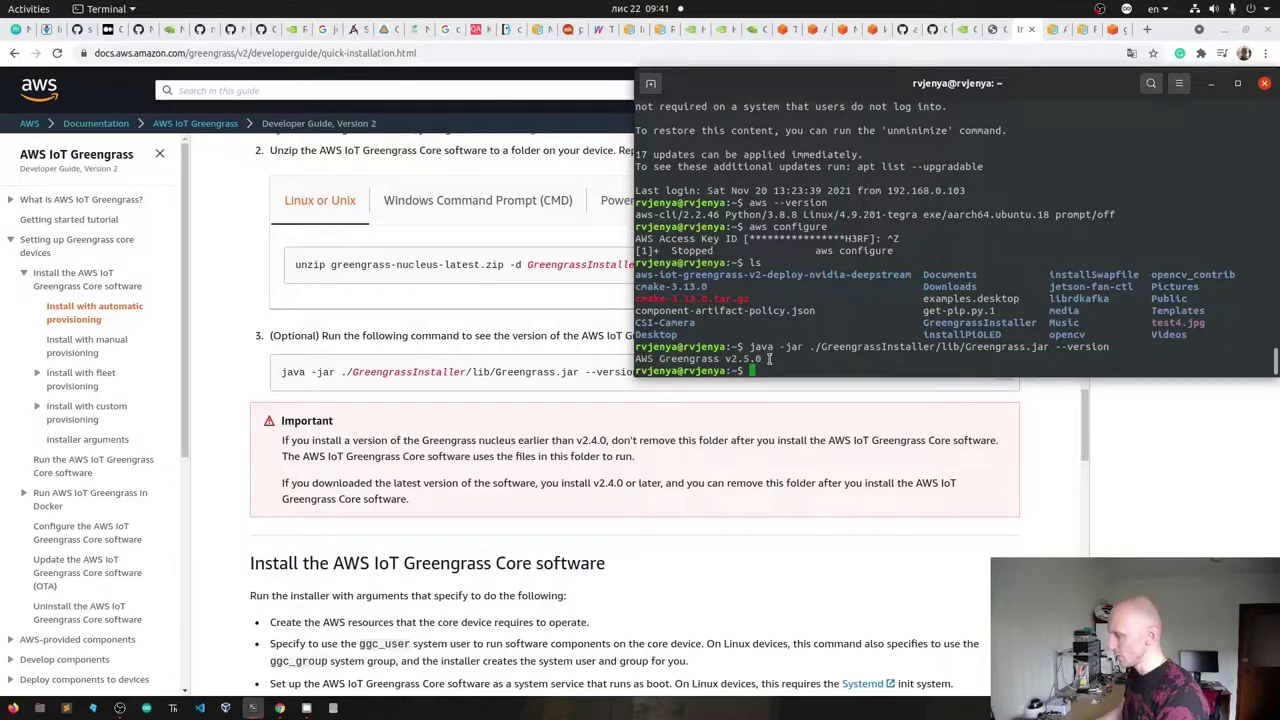
triple_click(767, 358)
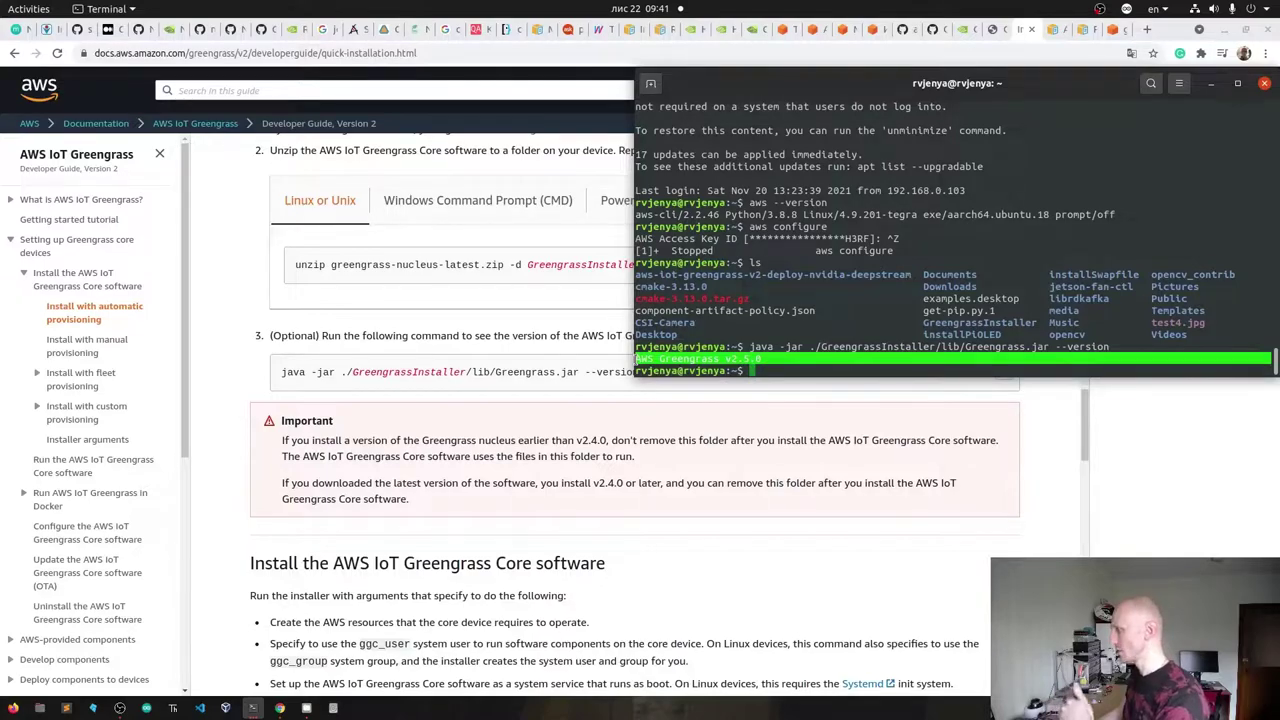
left_click(777, 358)
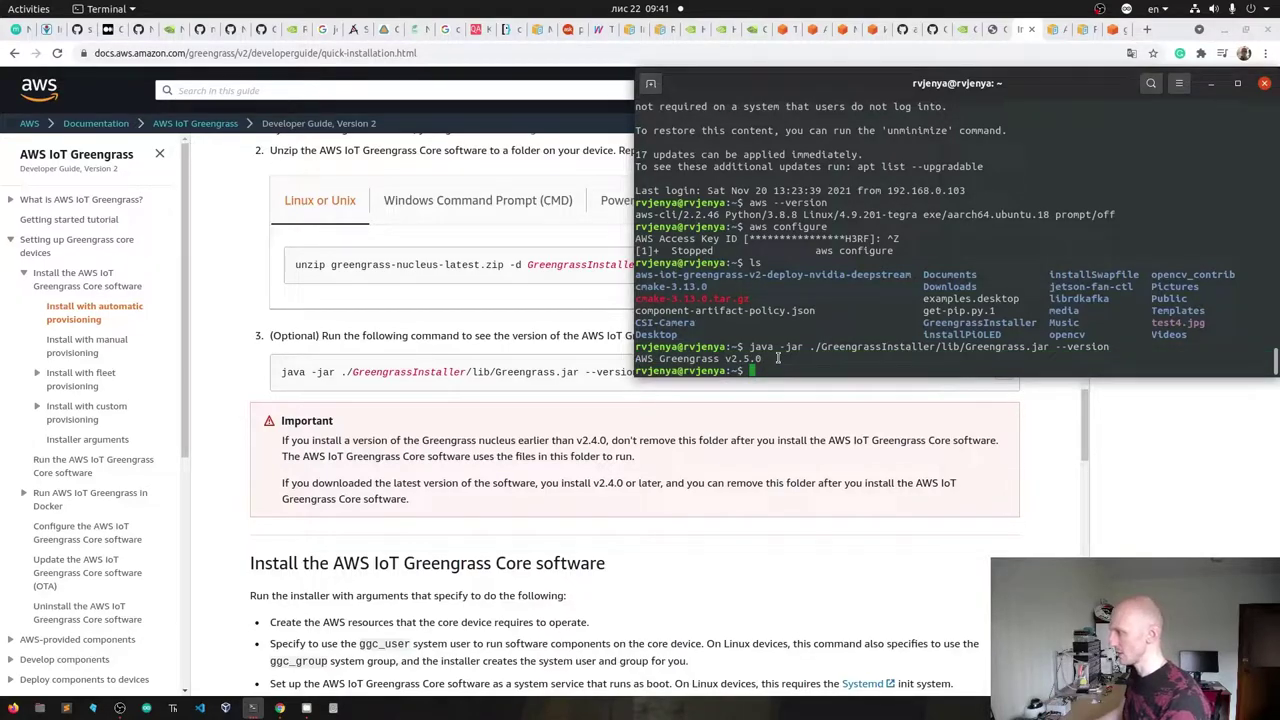
left_click_drag(826, 346, 951, 357)
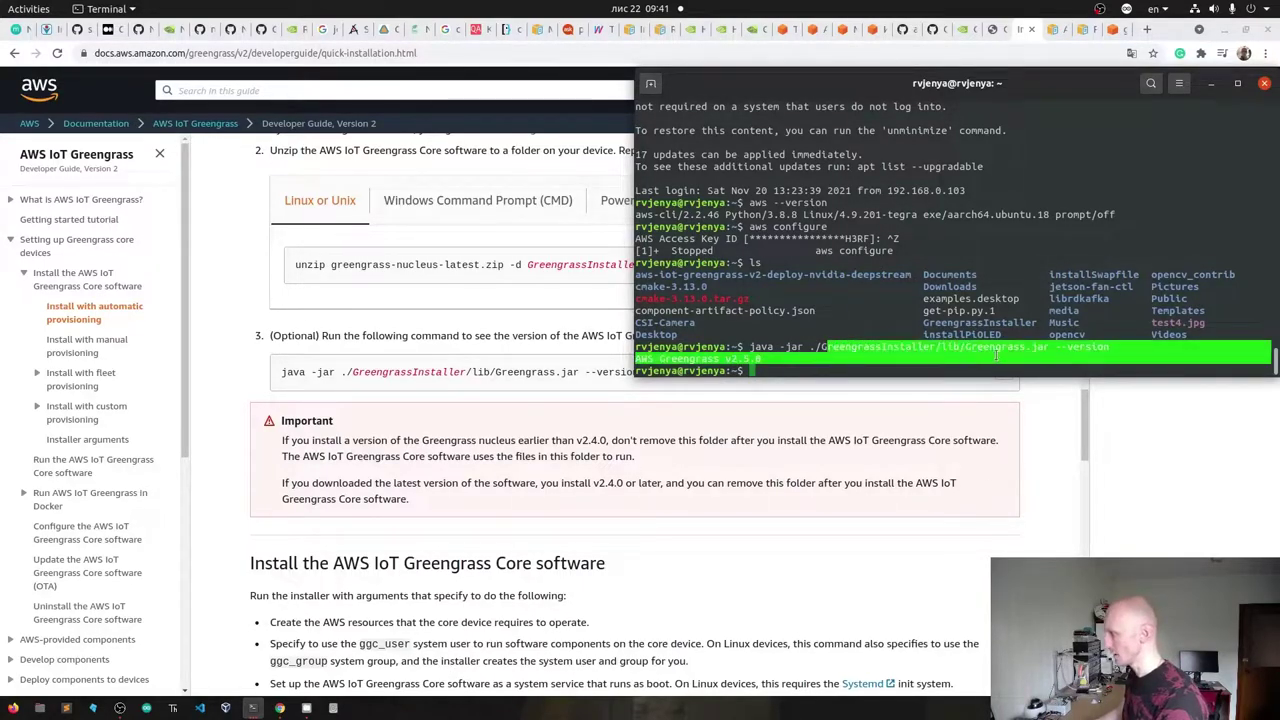
left_click(996, 355)
- Review the guide's Install the AWS IoT Greengrass Core software section, including the installer argument descriptions
left_click(640, 485)
scroll(640, 485, "down", 5)
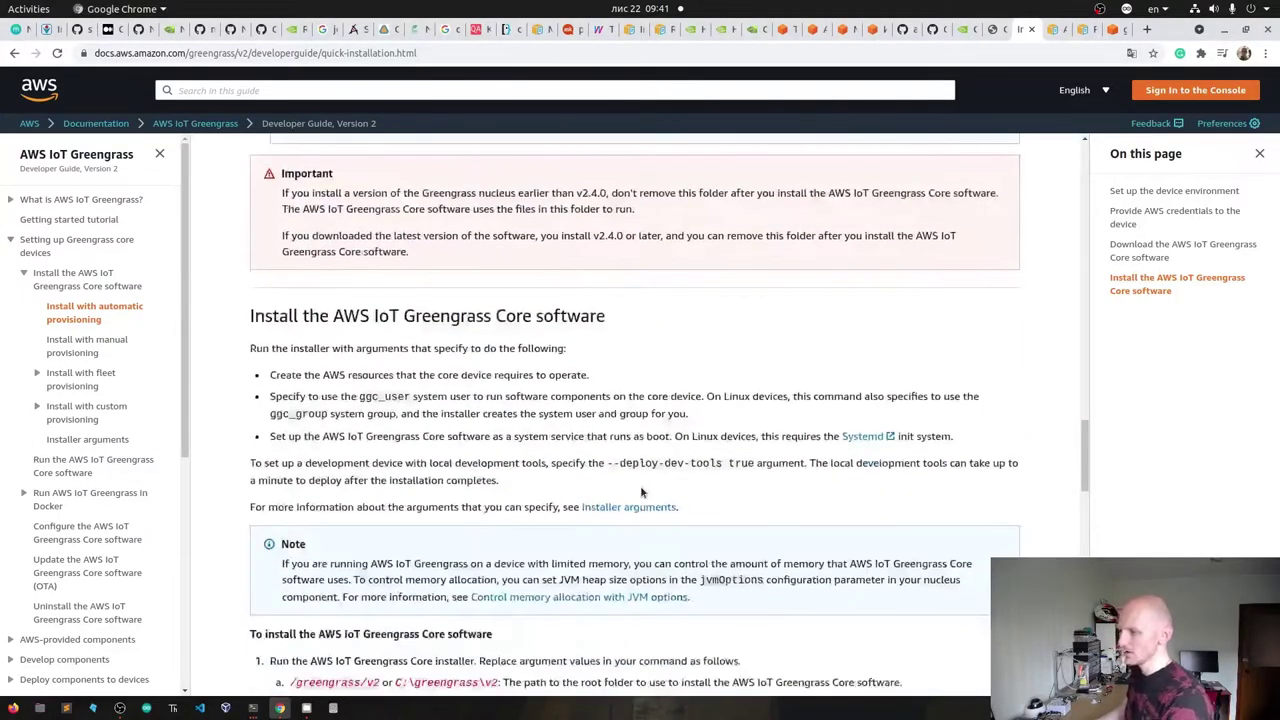
scroll(640, 485, "down", 4)
scroll(598, 472, "down", 4)
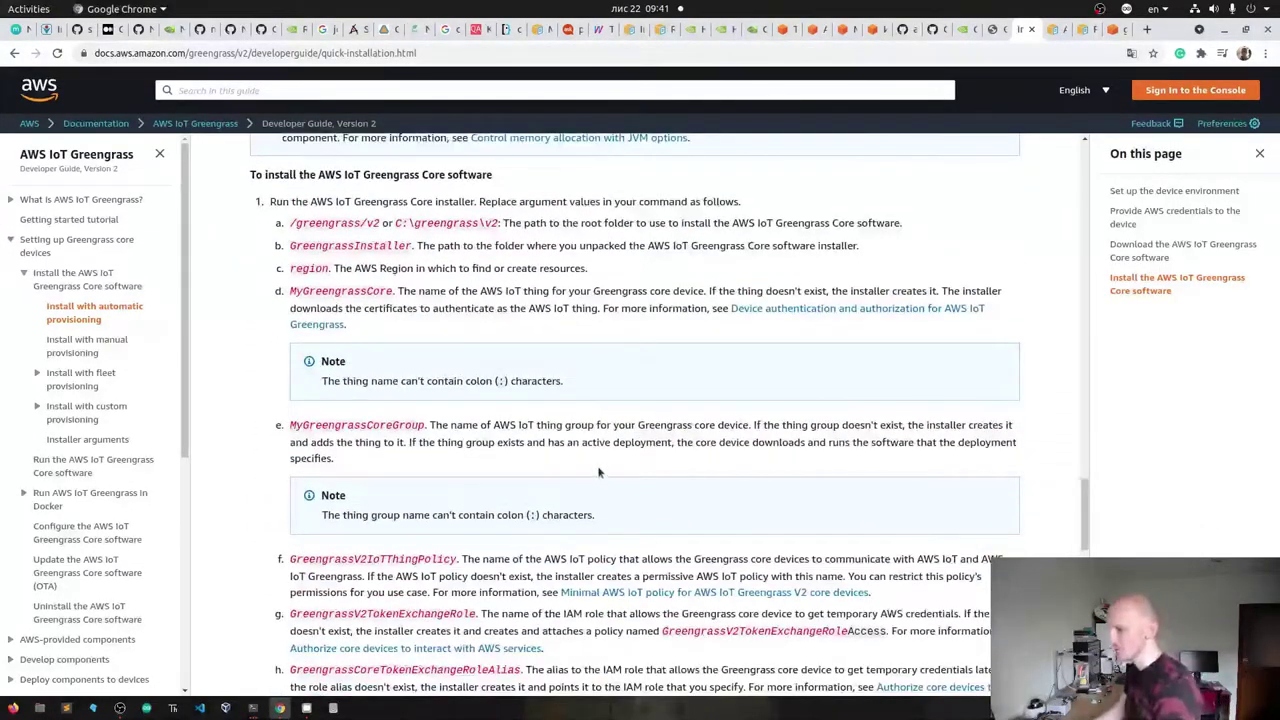
scroll(517, 440, "up", 3)
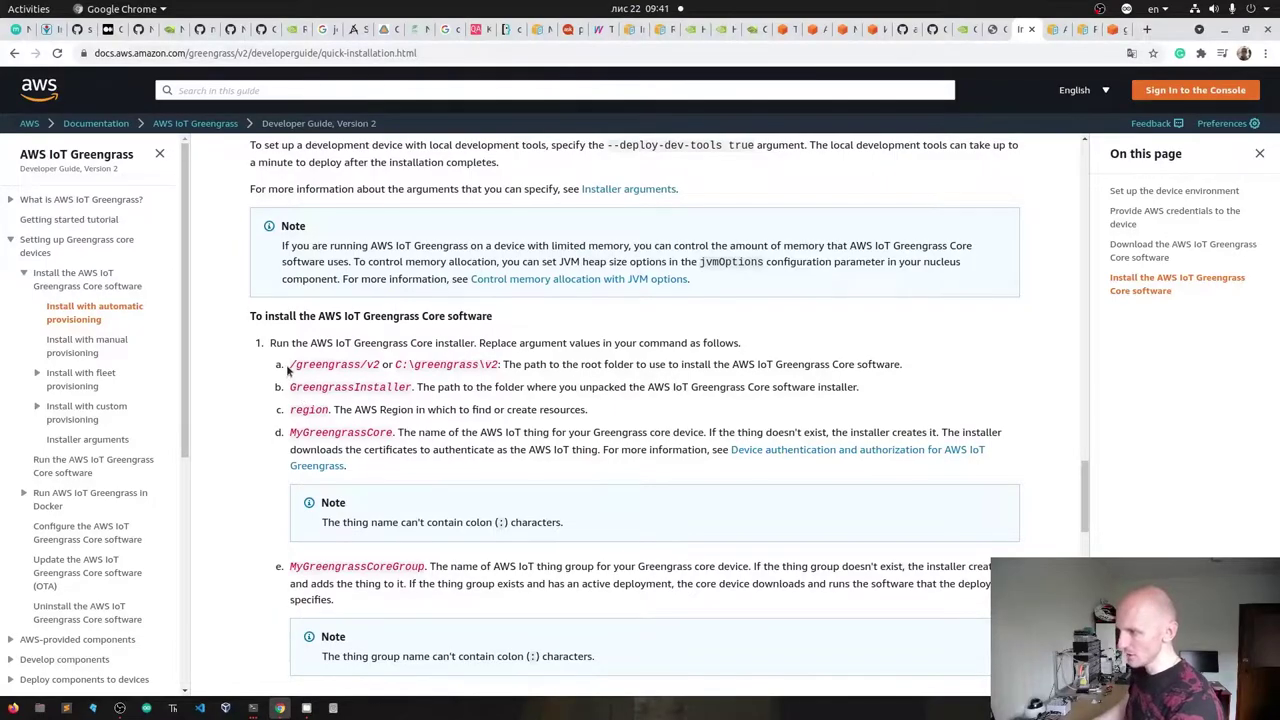
mouse_move(290, 365)
left_mouse_down()
mouse_move(508, 388)
mouse_move(298, 366)
left_mouse_up()
scroll(575, 458, "down", 10)
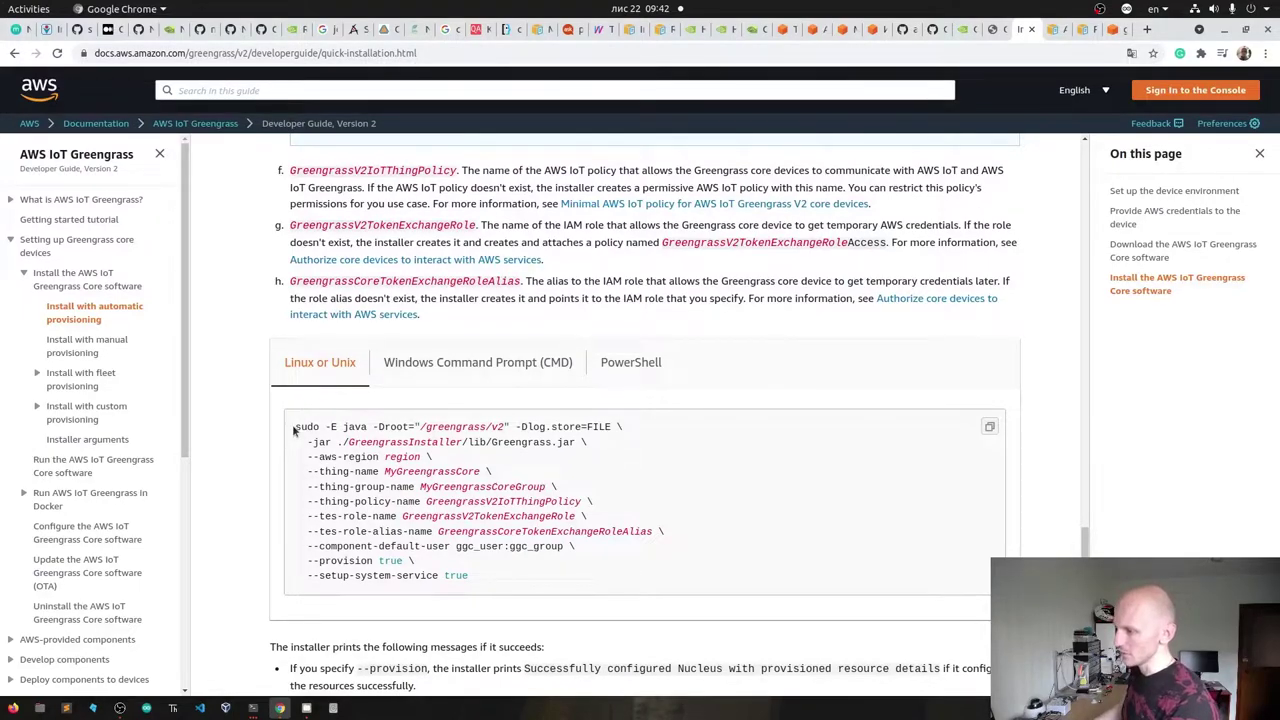
- Examine the Linux installer command in the guide, focusing on its root folder and --aws-region arguments
left_click_drag(293, 430, 519, 575)
left_click(519, 576)
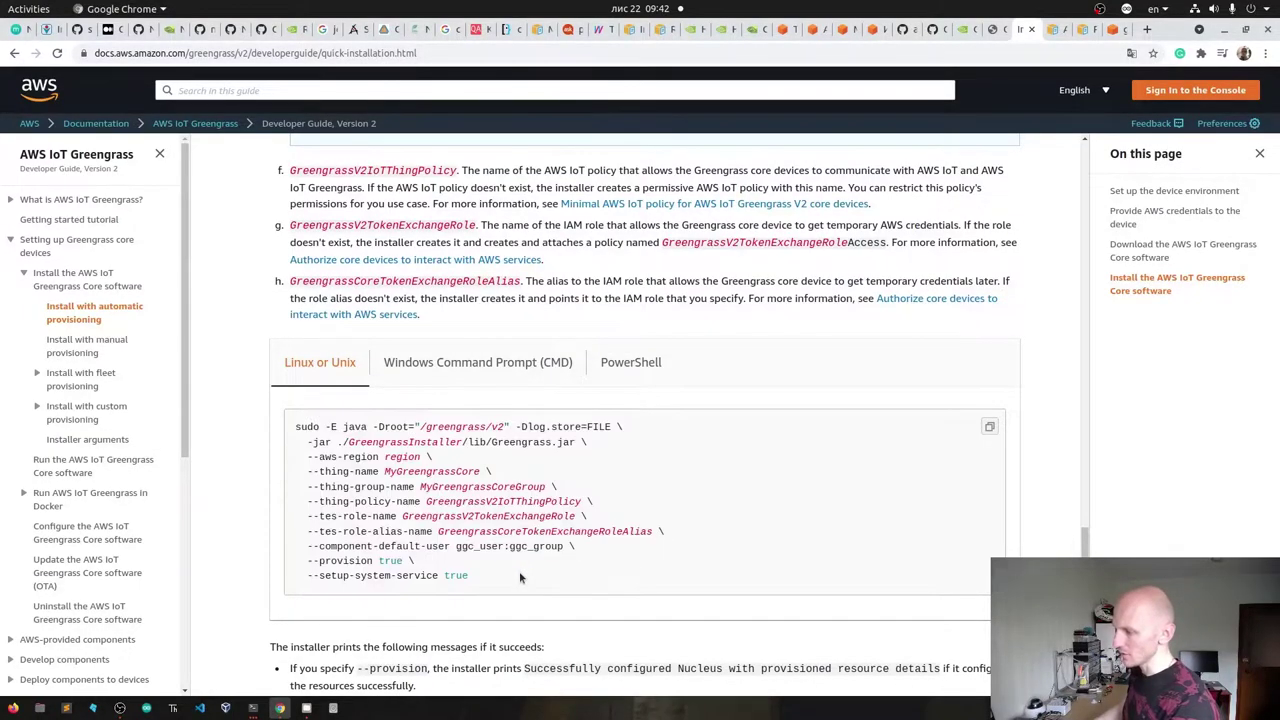
left_click_drag(295, 424, 522, 574)
left_click(523, 575)
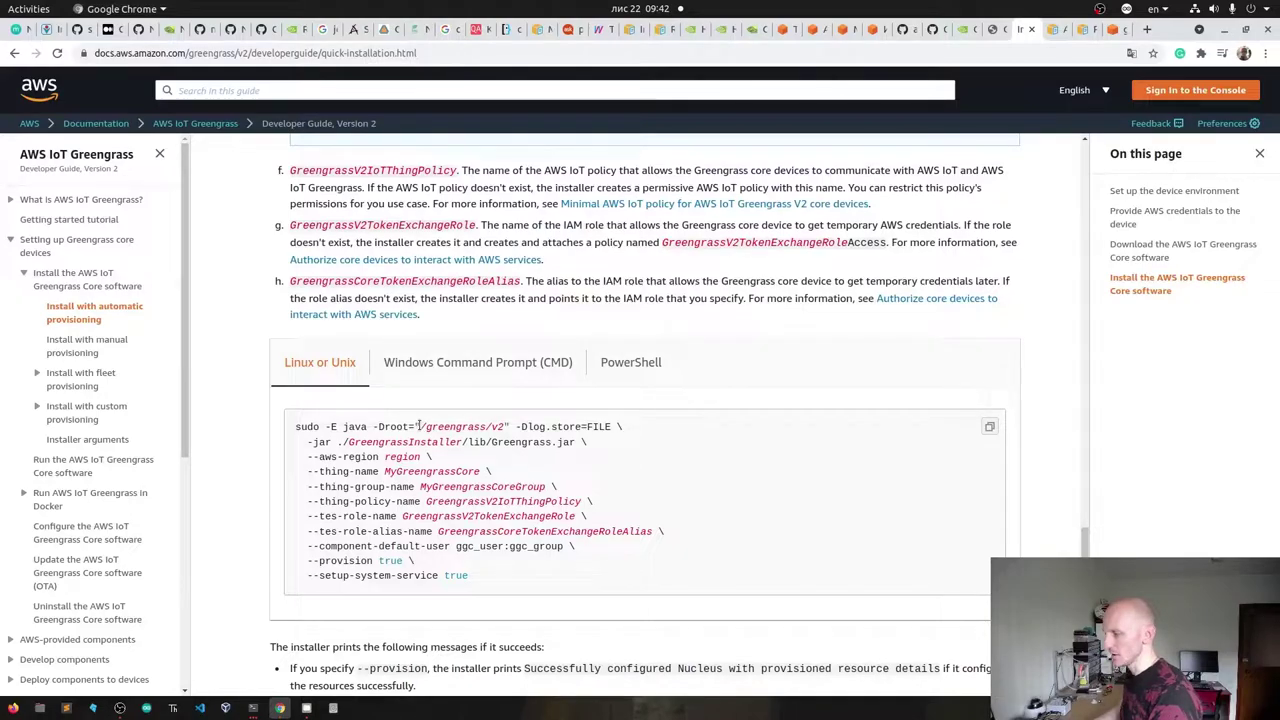
left_click_drag(419, 426, 504, 427)
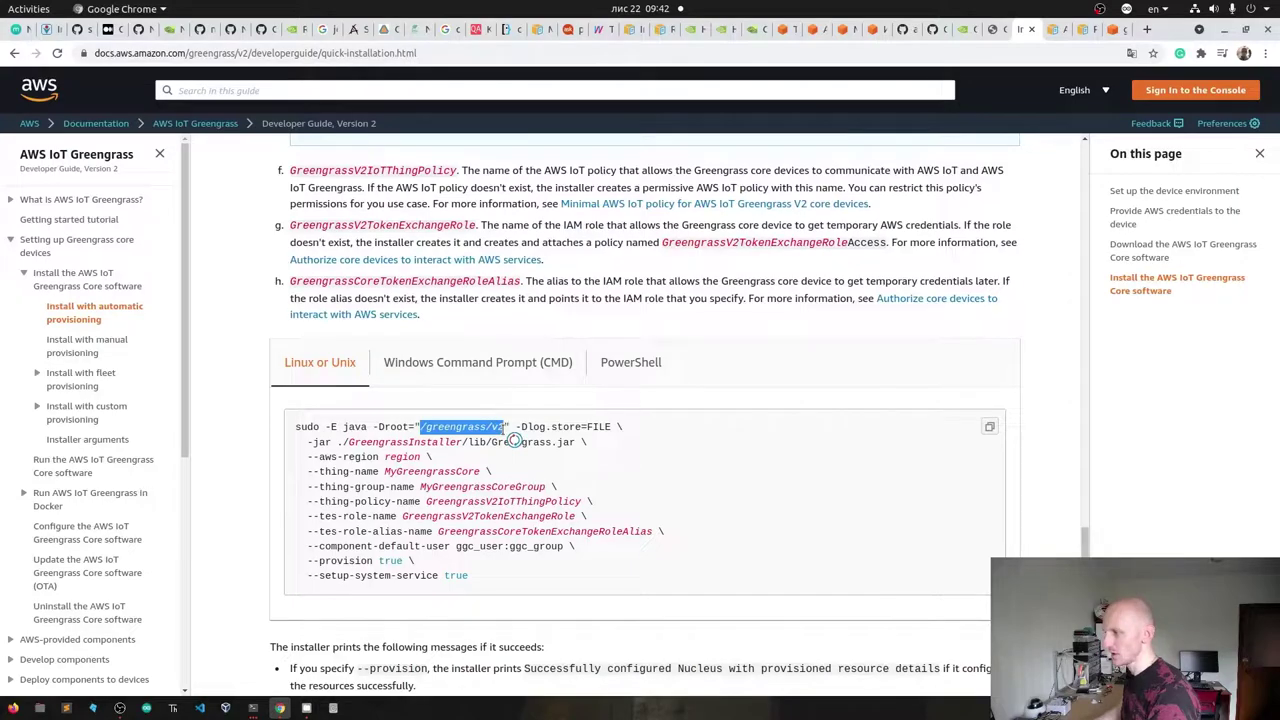
left_click(481, 500)
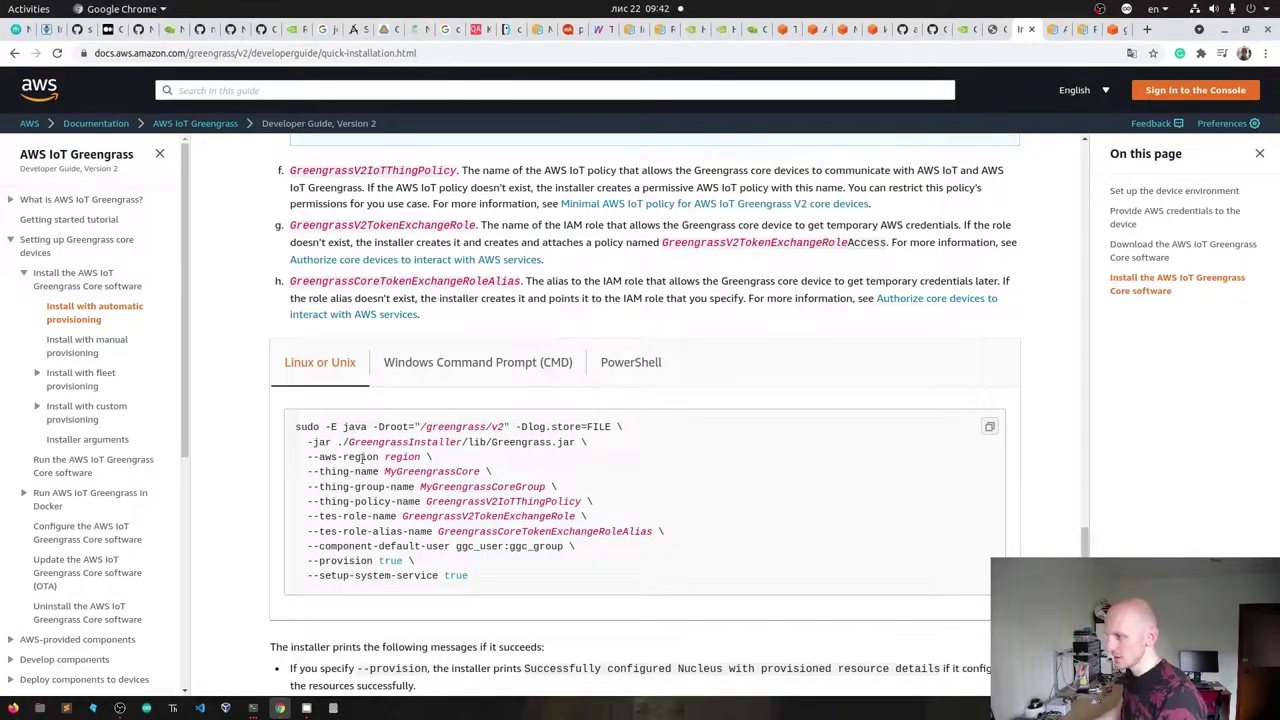
left_click_drag(384, 457, 424, 456)
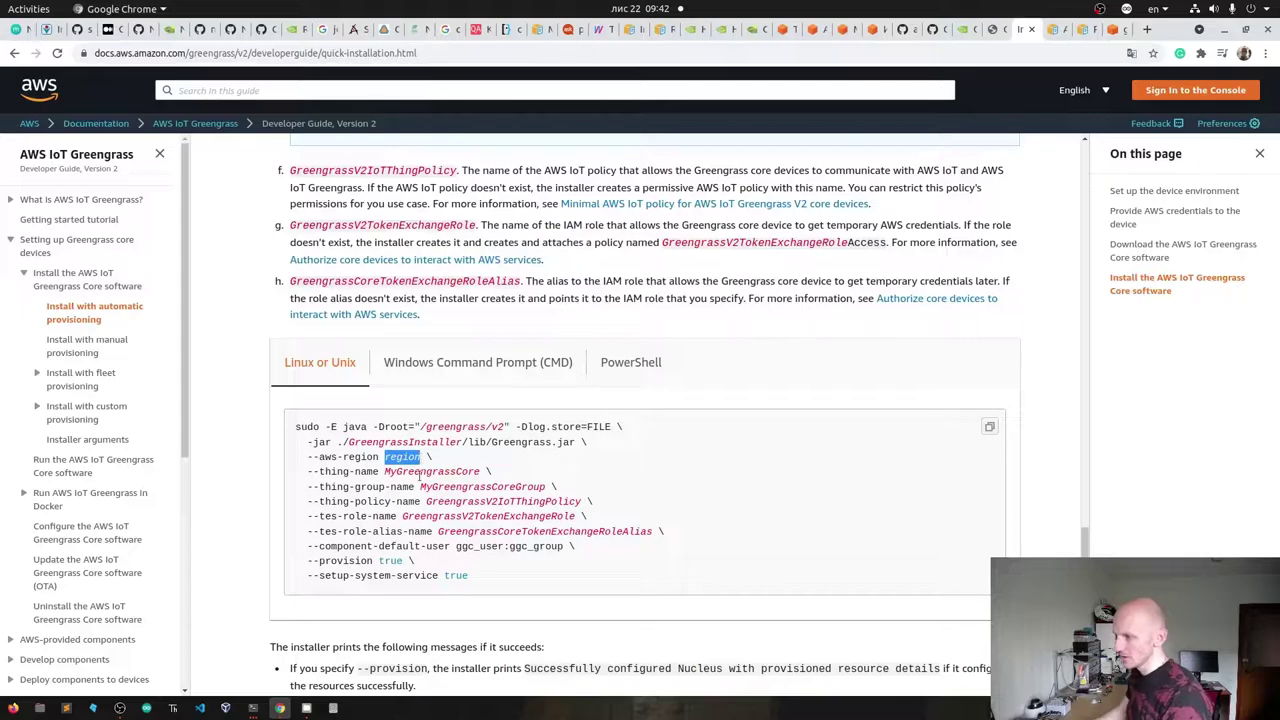
left_click(418, 476)
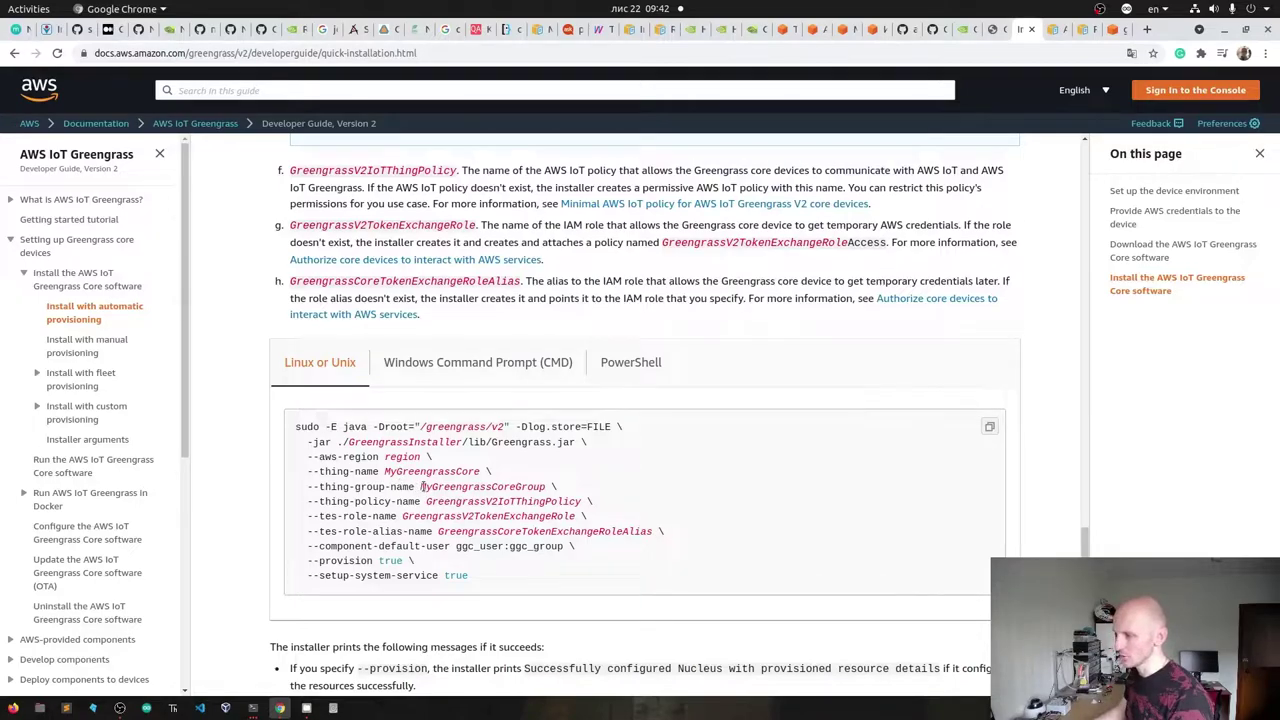
- Examine the installer command's thing group, component default user, provision, system service and thing name arguments
left_click_drag(422, 486, 548, 484)
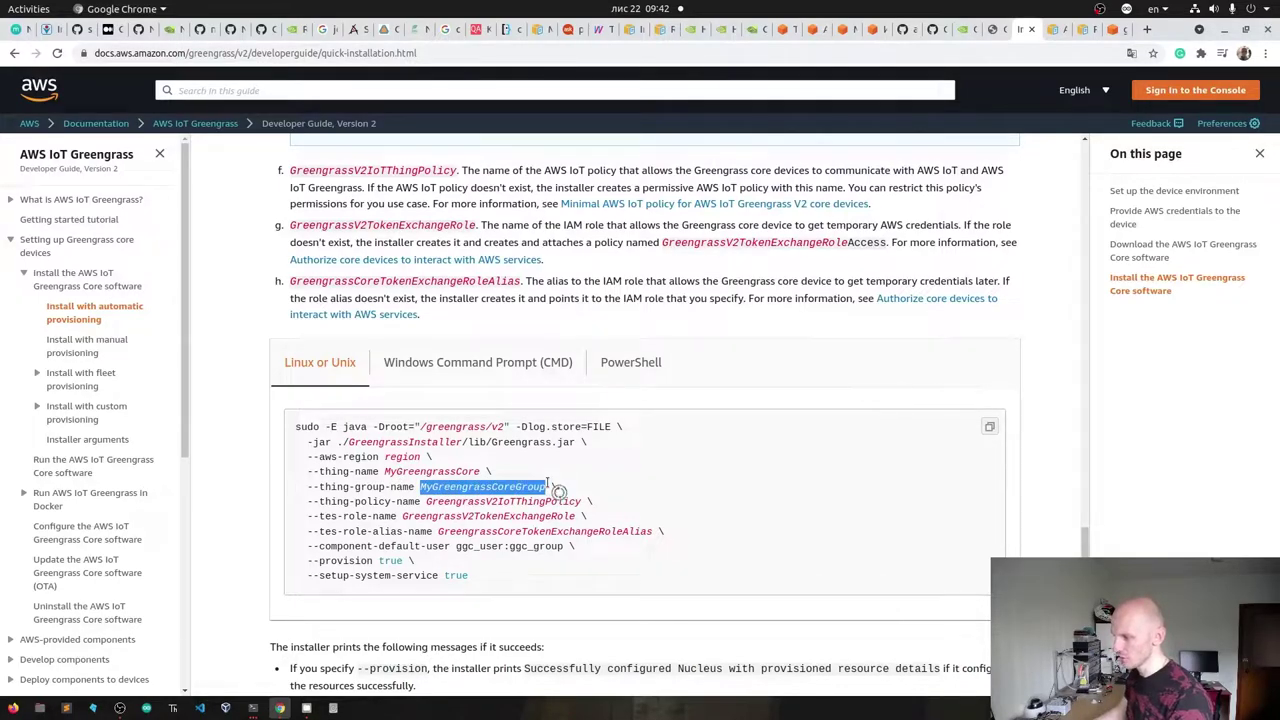
left_click(548, 484)
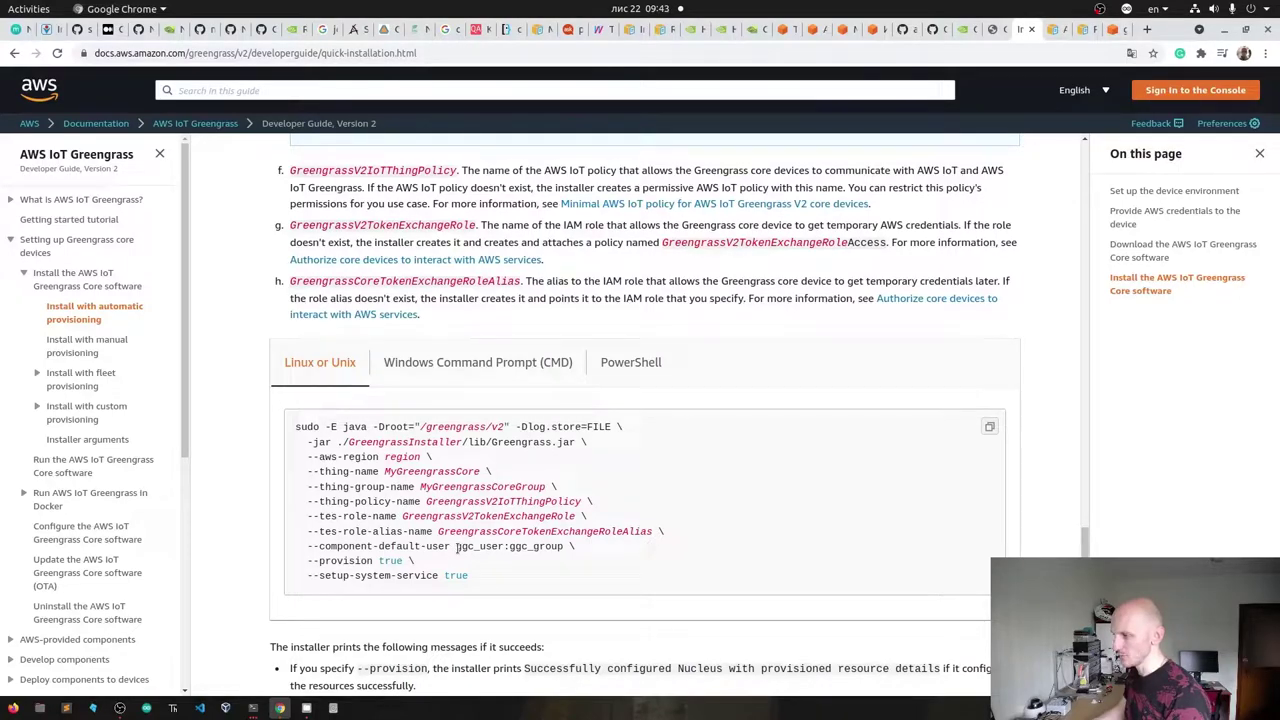
left_click_drag(457, 547, 563, 547)
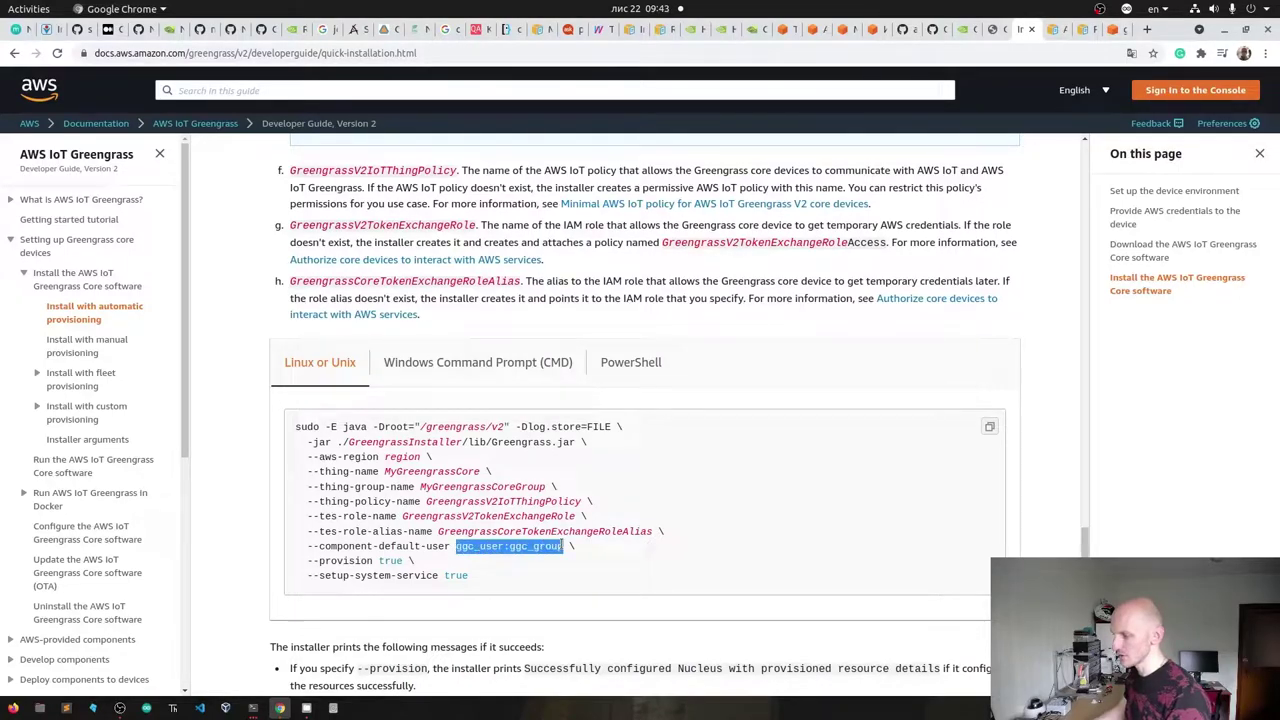
left_click(562, 550)
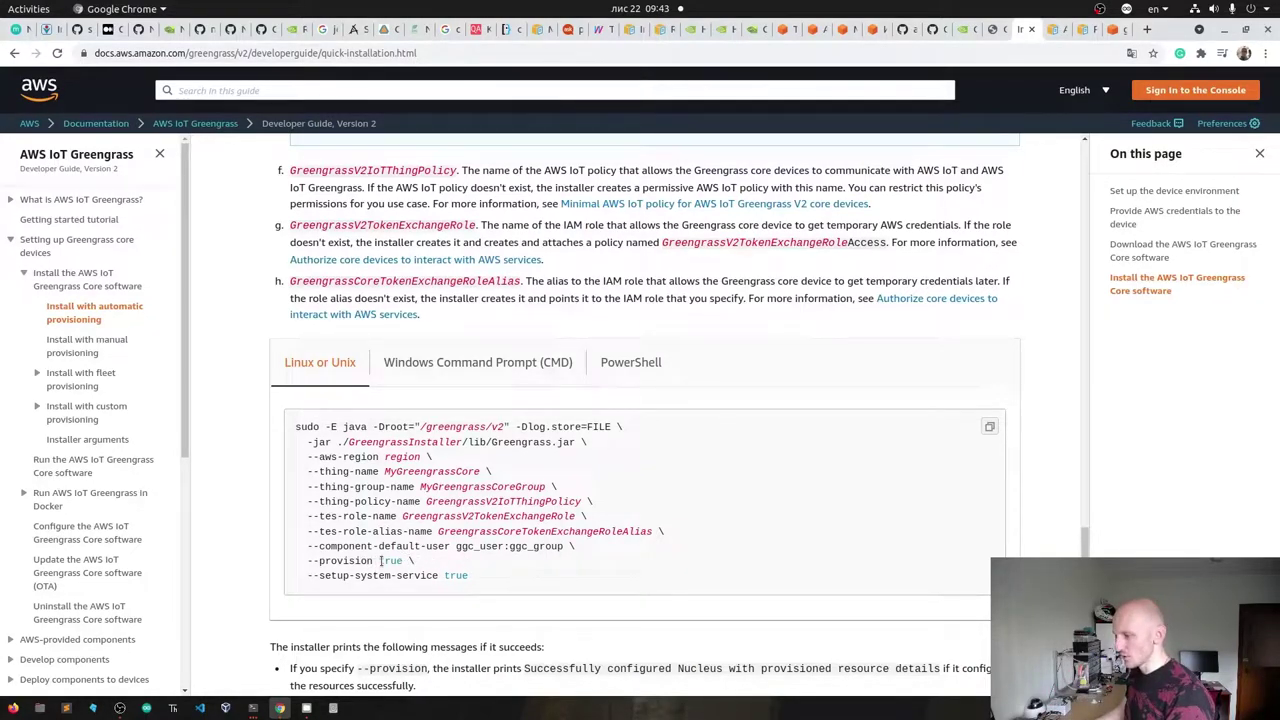
left_click_drag(378, 561, 442, 577)
left_click(481, 576)
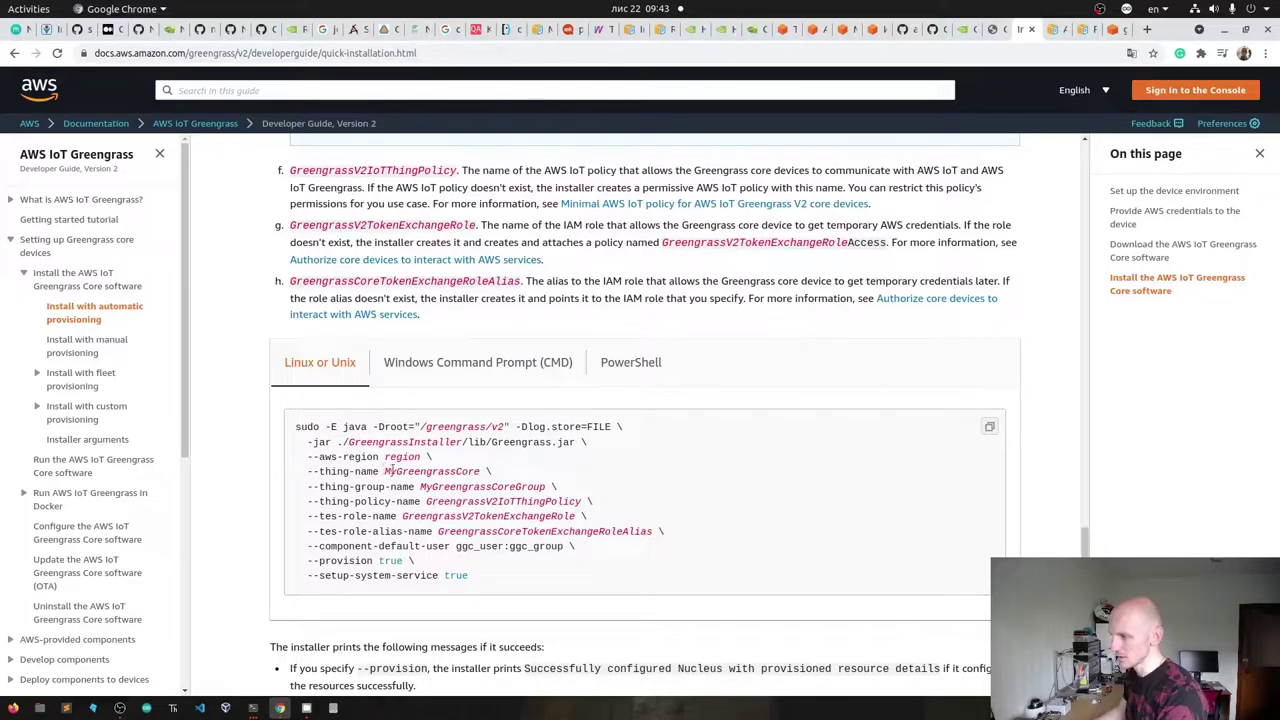
left_click_drag(385, 471, 481, 472)
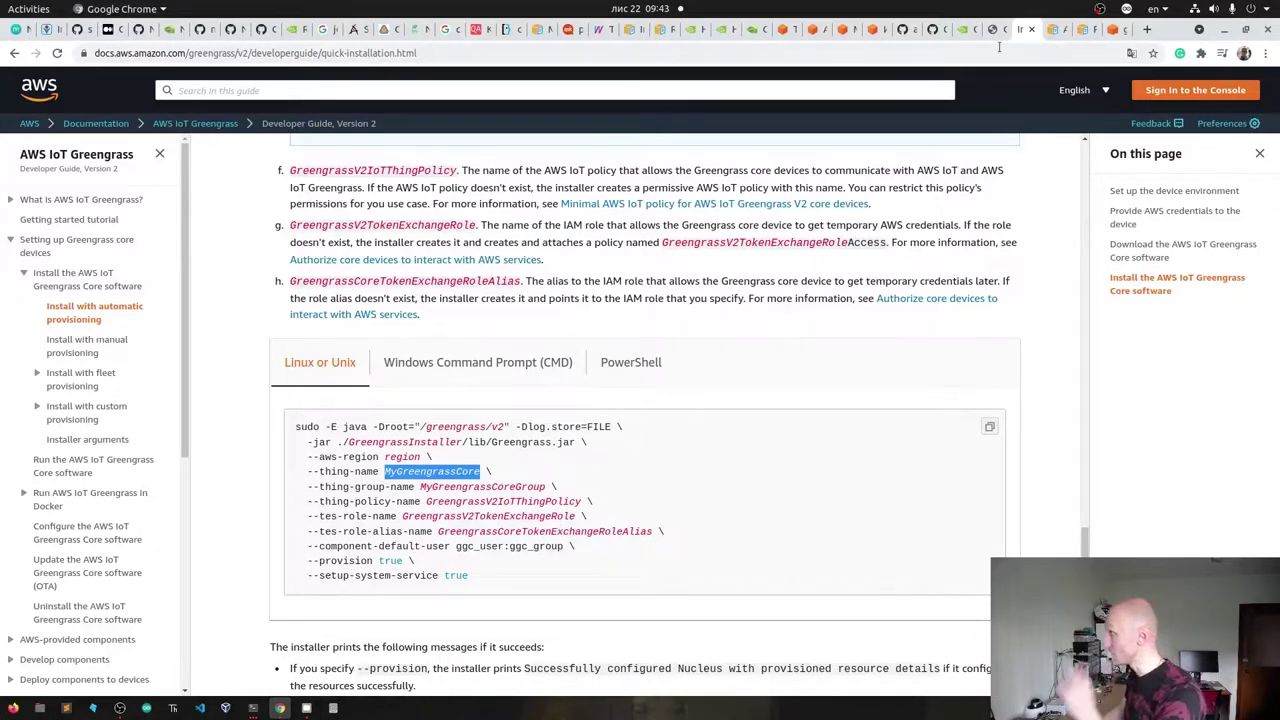
- Switch to the Install.sh gist and examine its Greengrass installer command and Amazon Corretto Java installation lines
left_click(935, 30)
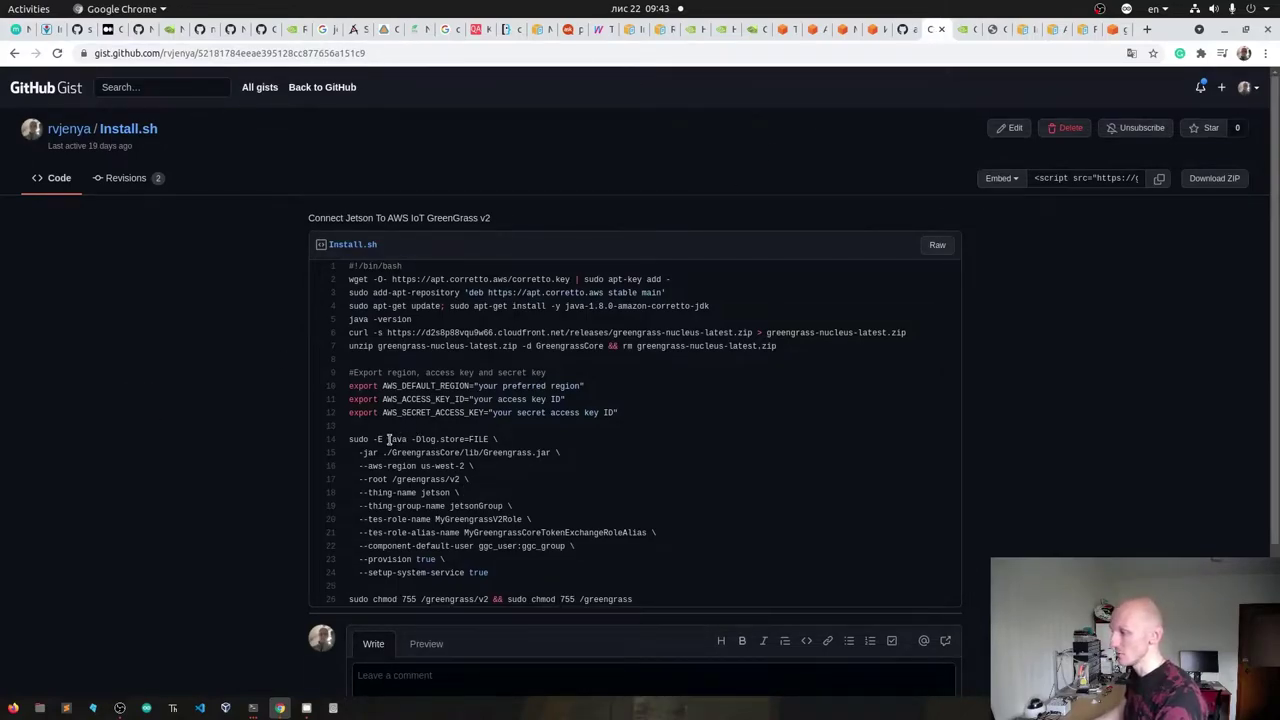
left_click_drag(390, 439, 573, 546)
left_click(573, 546)
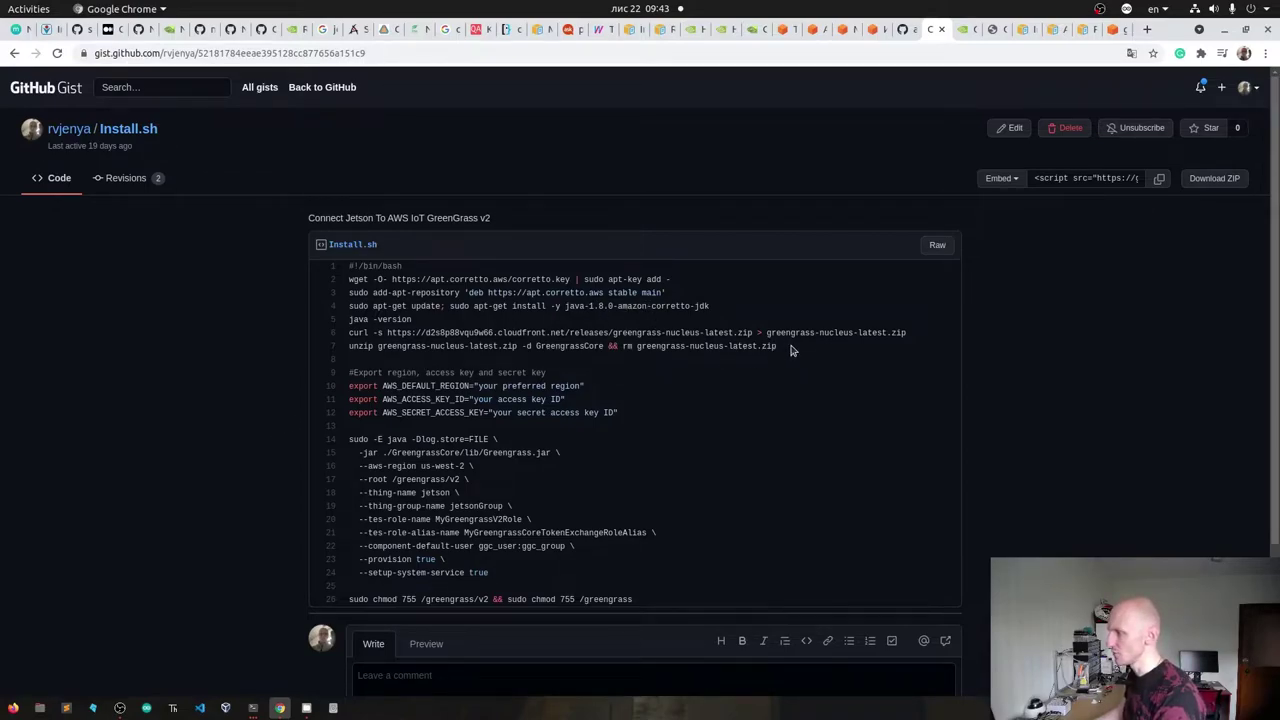
left_click_drag(740, 309, 327, 265)
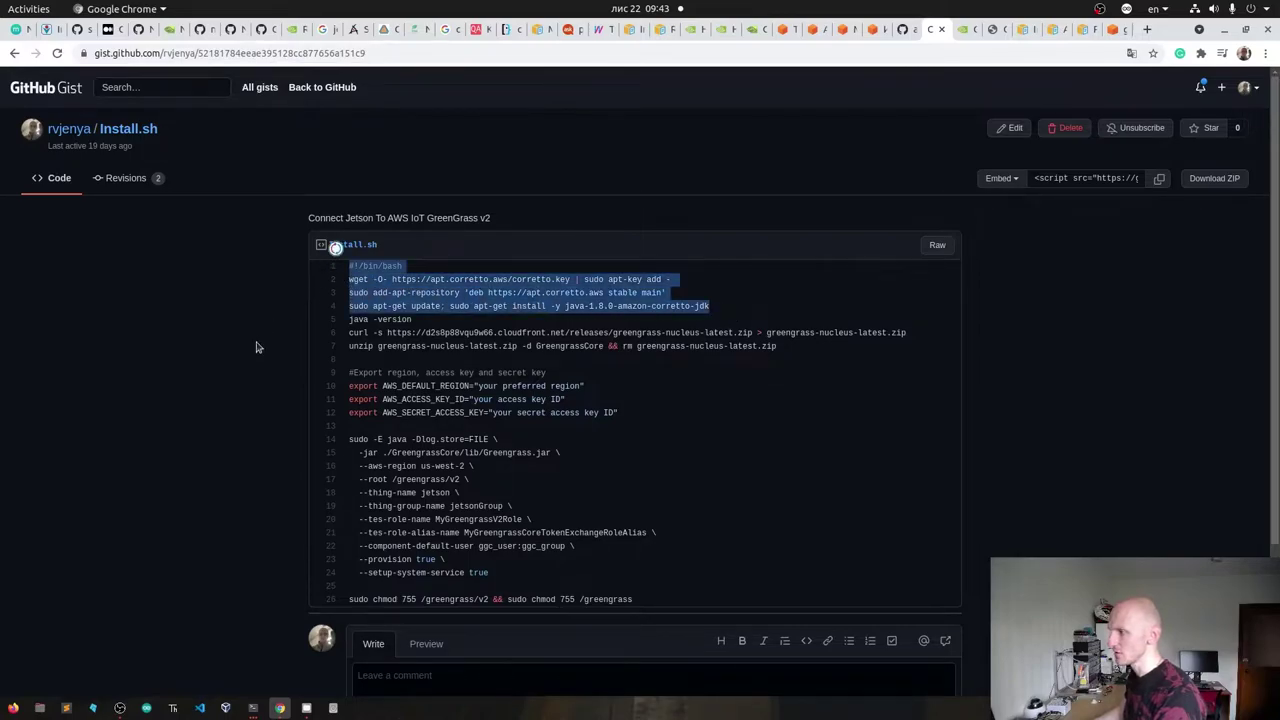
- Examine the Install.sh lines that export the default region, access key ID and secret access key
left_click(654, 292)
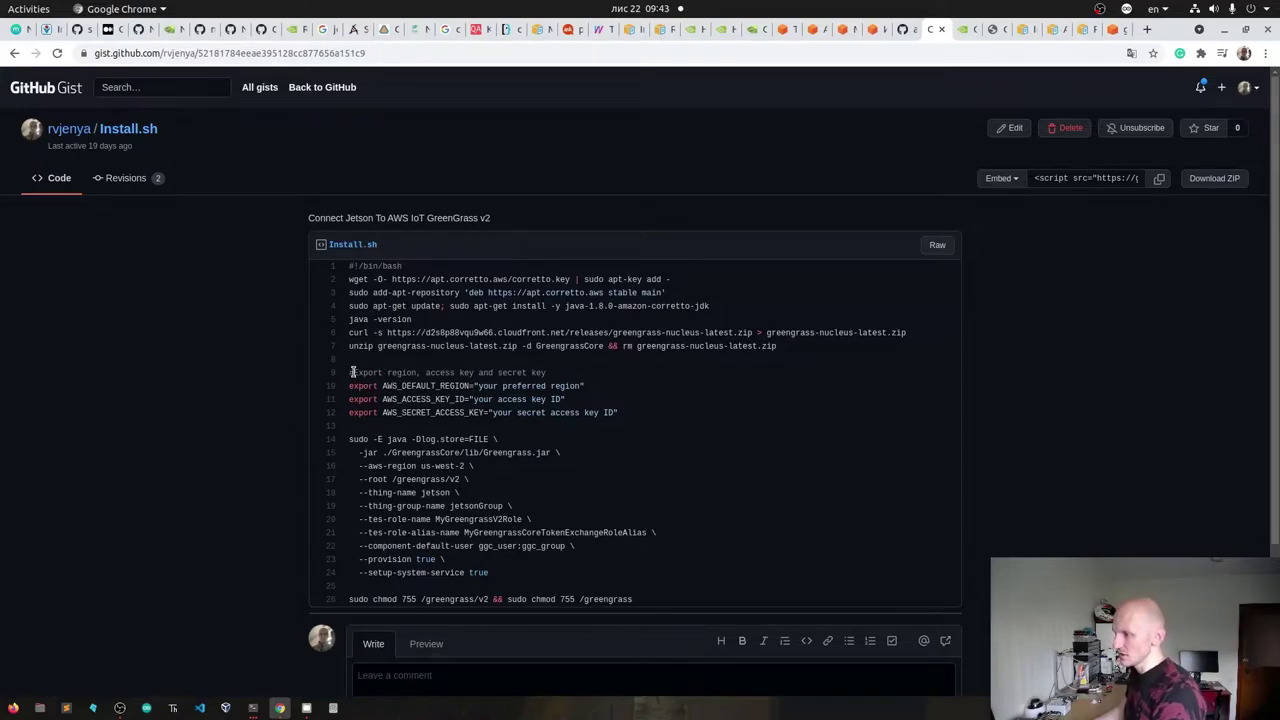
left_click_drag(348, 372, 640, 420)
left_click(641, 421)
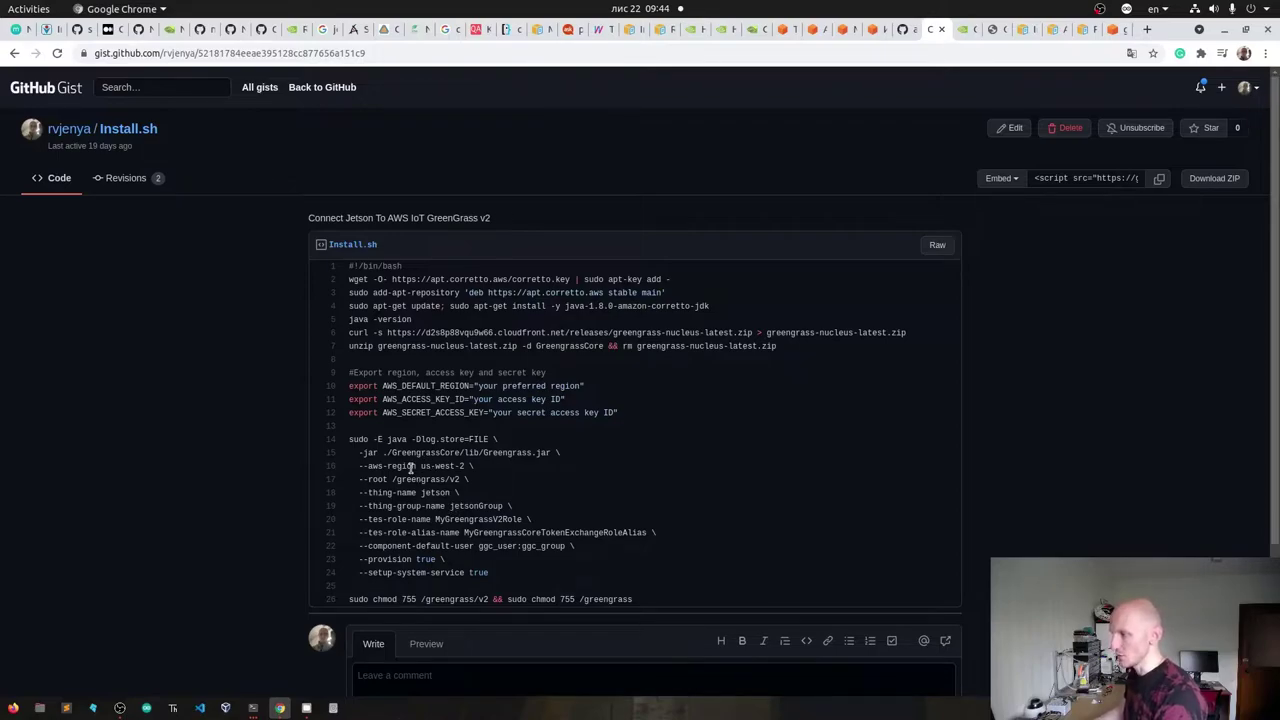
- Examine the --aws-region, --root, --thing-name and Greengrass.jar values in the Install.sh installer command
left_click_drag(420, 466, 466, 467)
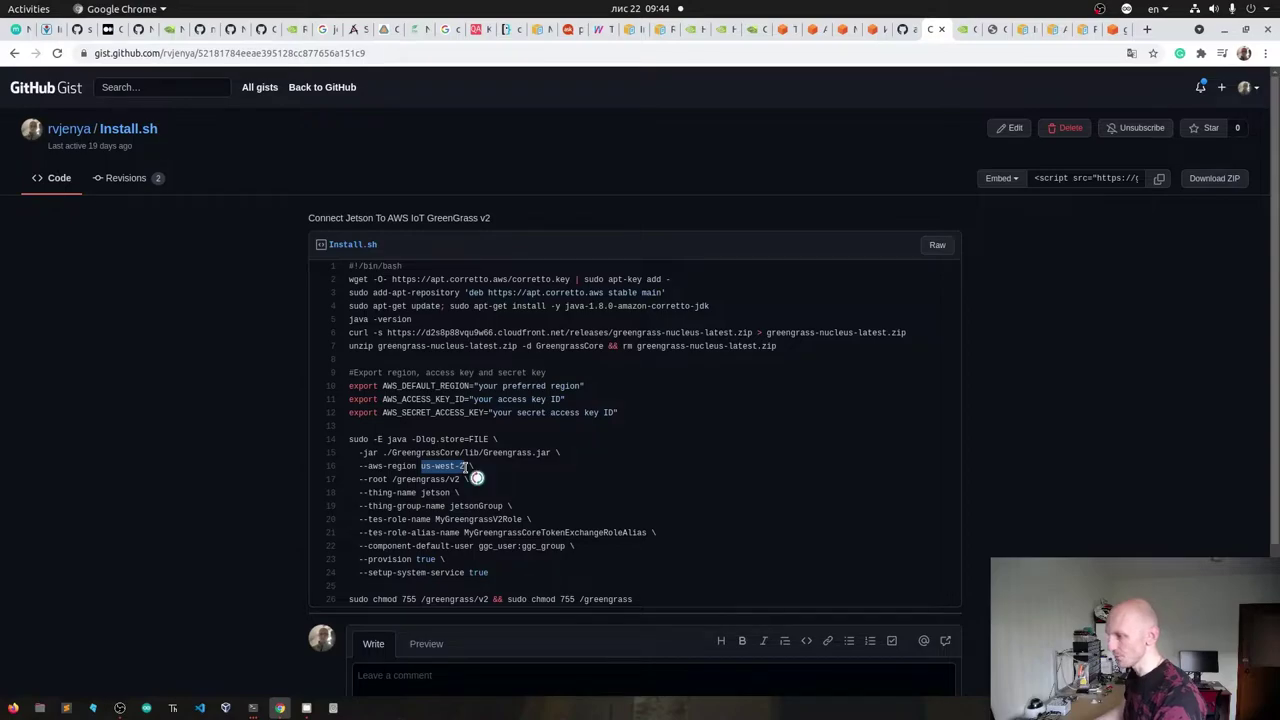
left_click(462, 486)
left_click_drag(453, 480, 391, 480)
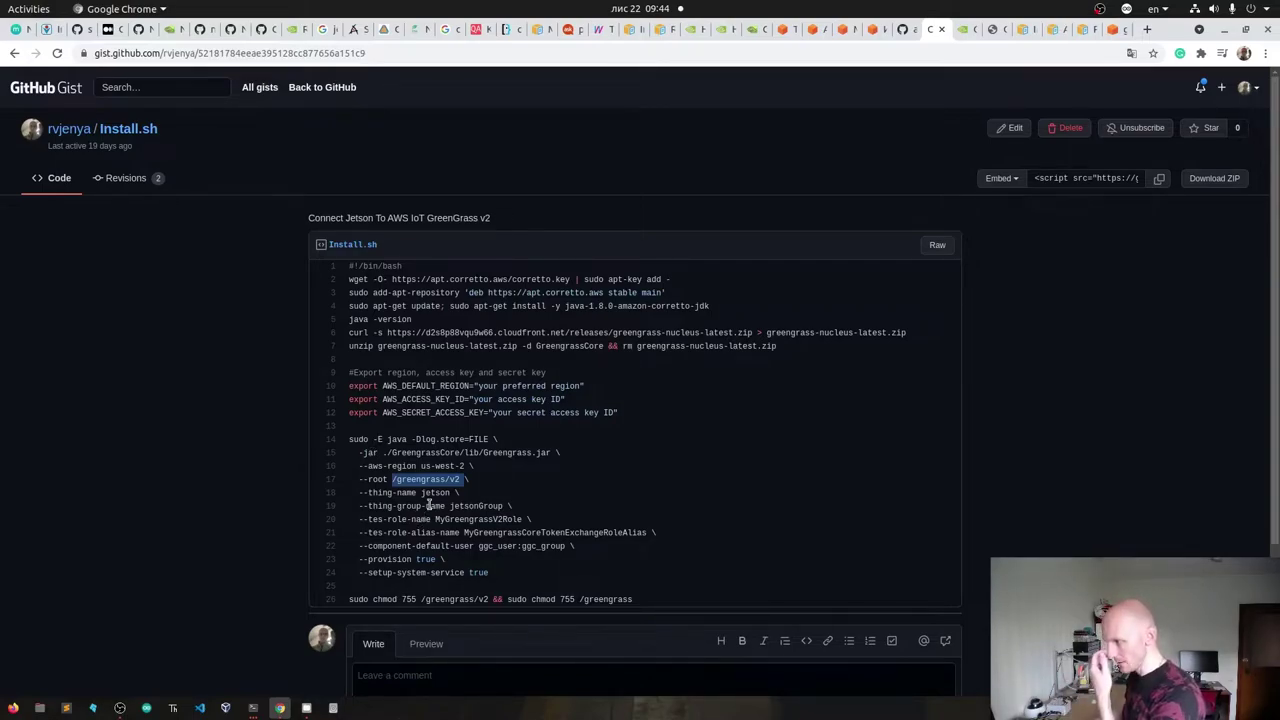
left_click_drag(421, 492, 448, 496)
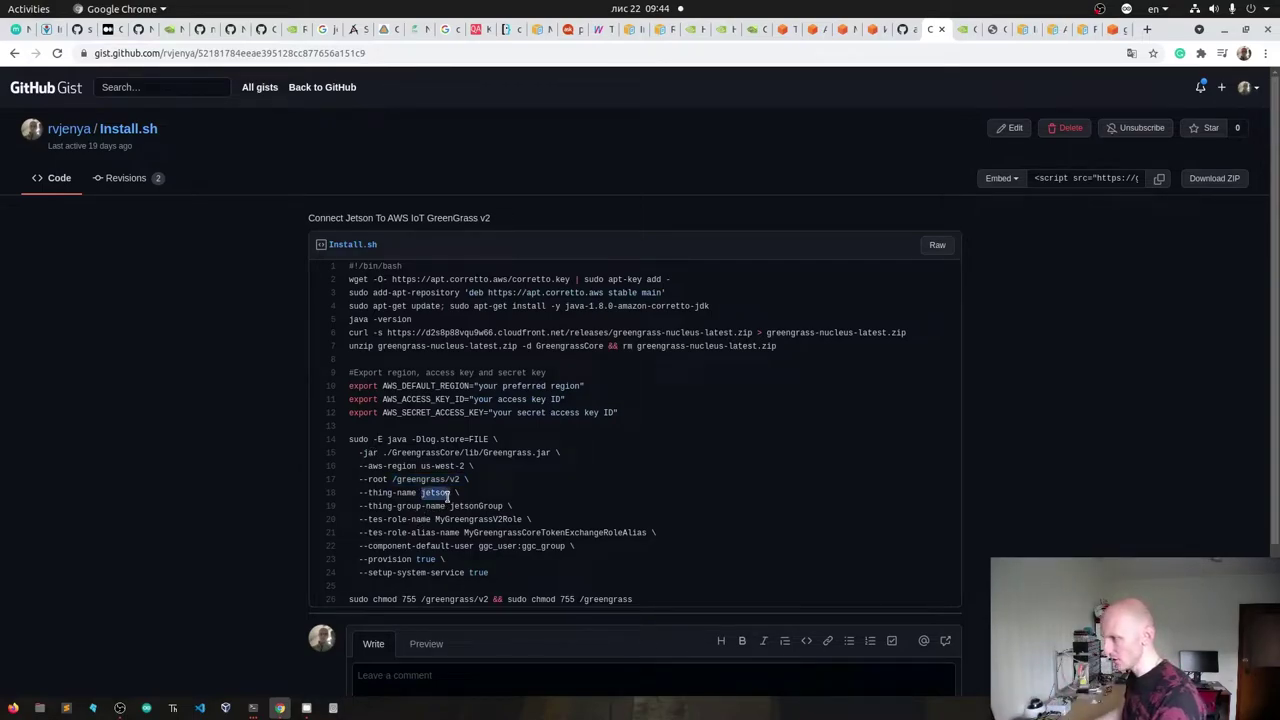
left_click(481, 513)
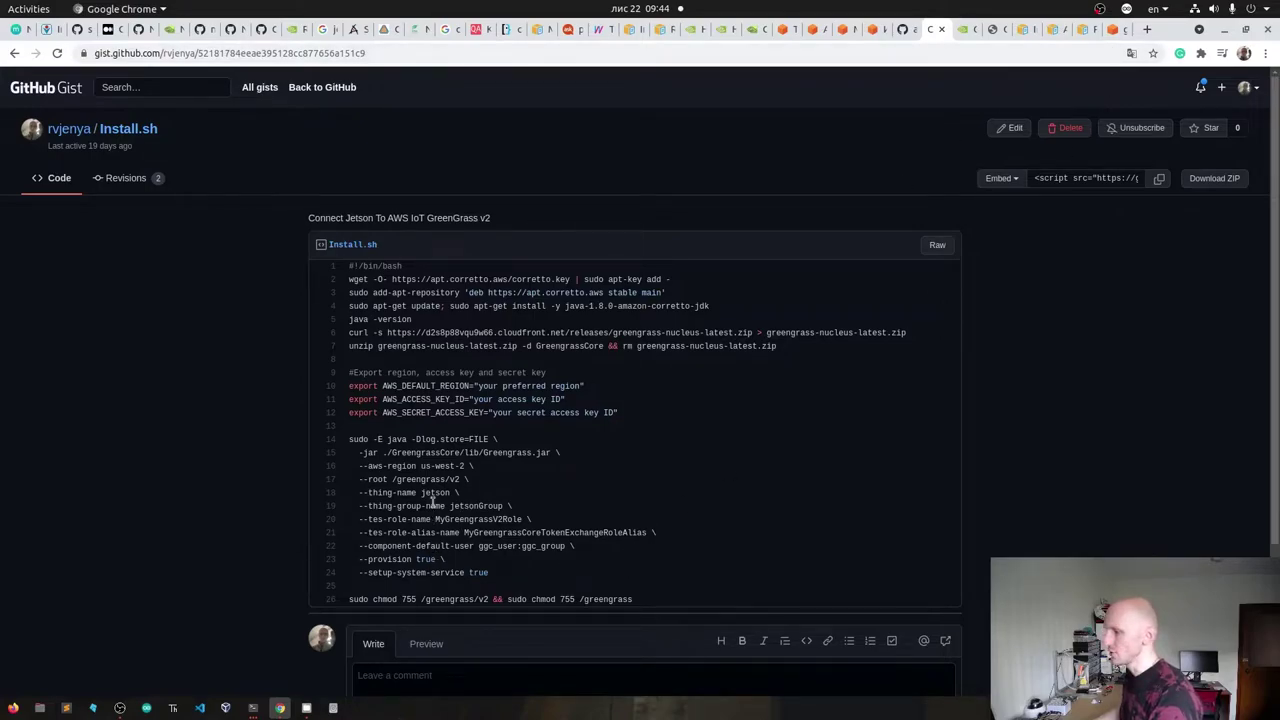
left_click_drag(553, 452, 484, 453)
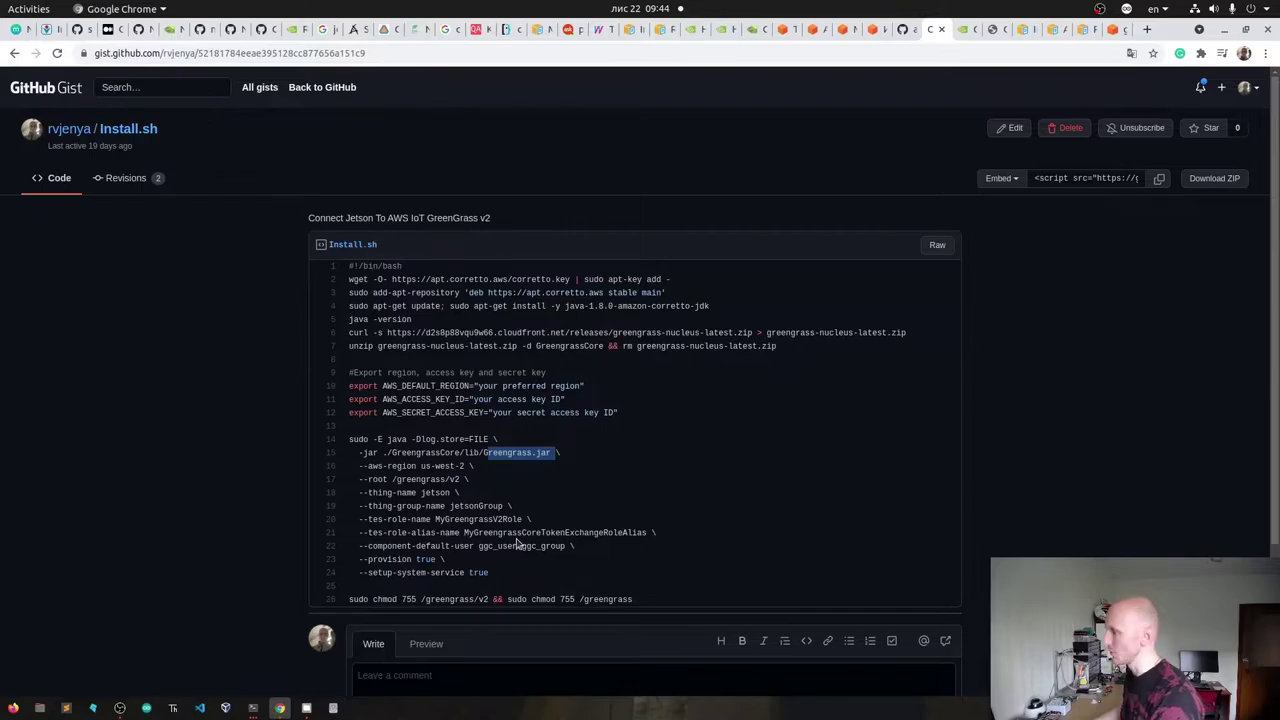
- Switch to the AWS console and open the AWS IoT service by searching for "iot"
left_click(1020, 29)
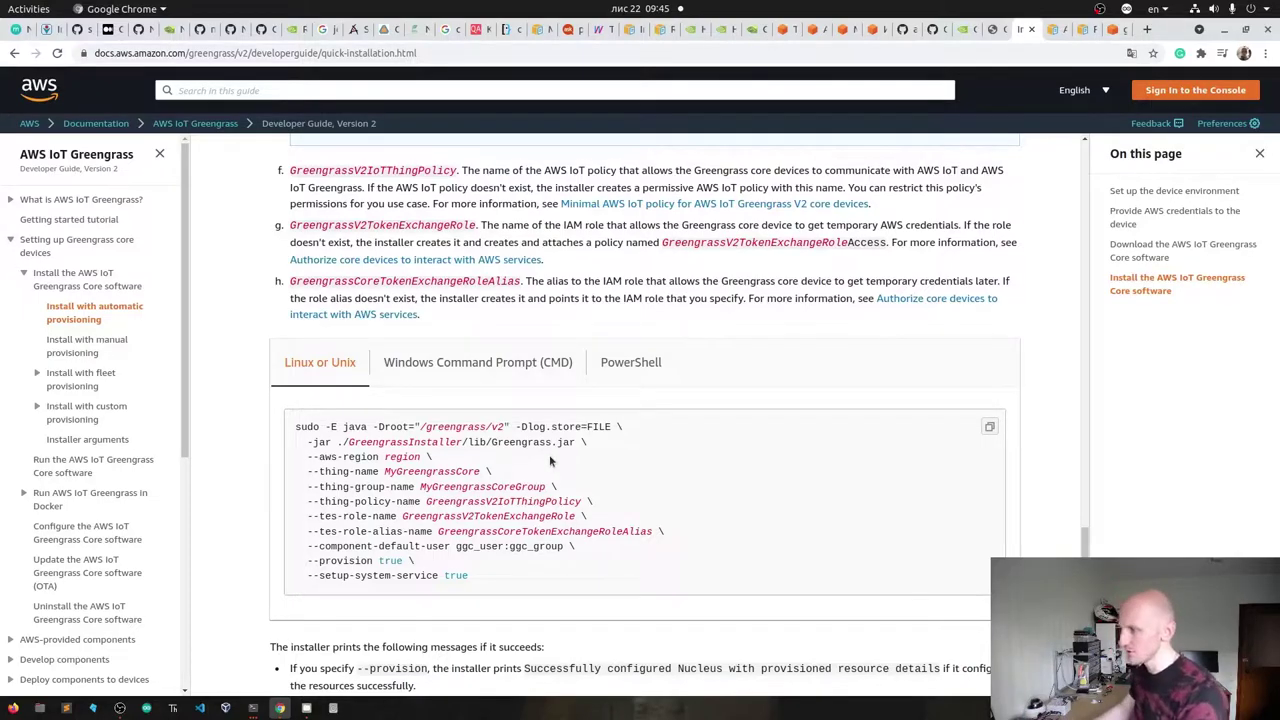
left_click(1111, 30)
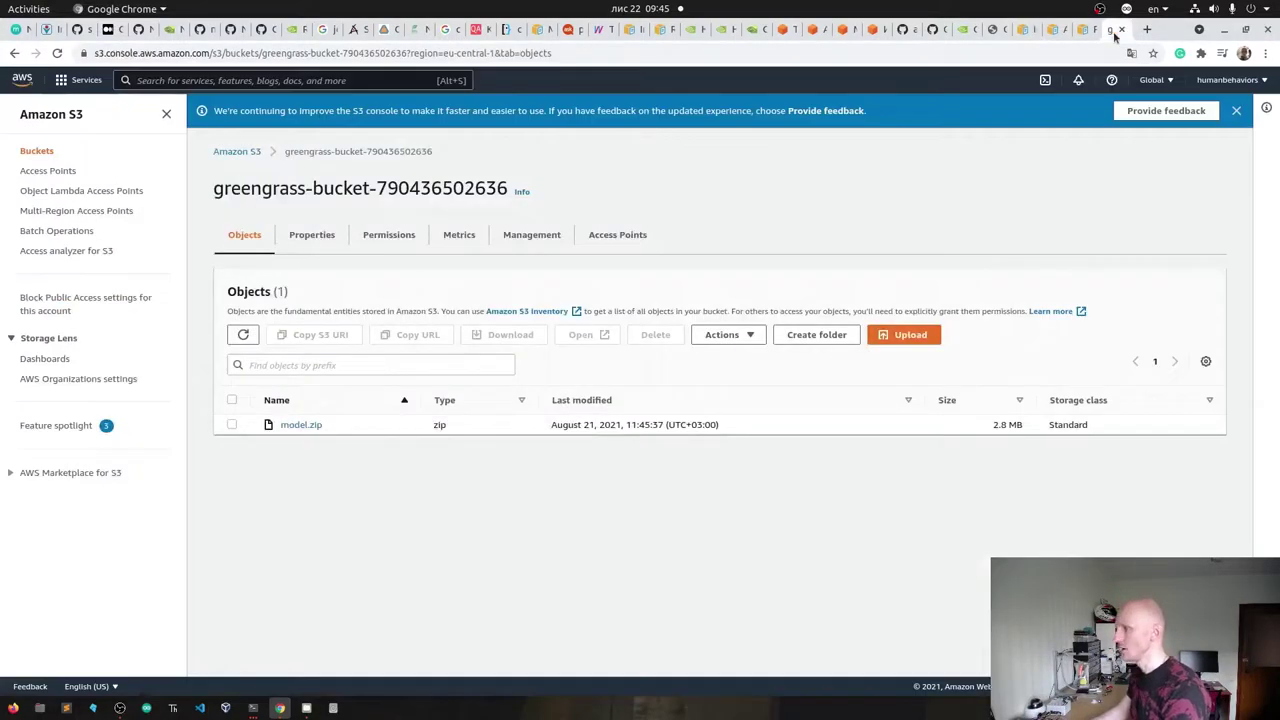
left_click(190, 82)
type("iot")
key("Return")
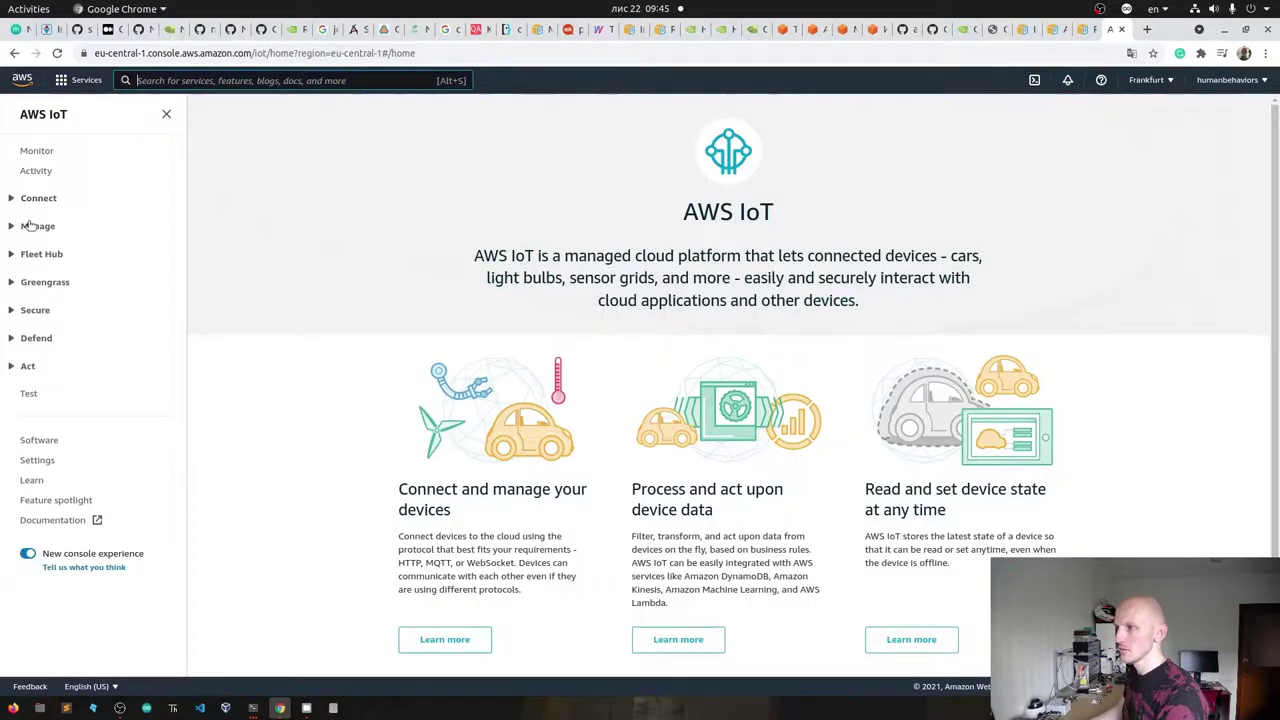
- Review the Things and Thing groups lists under Manage, ending on the Things list
left_click(37, 226)
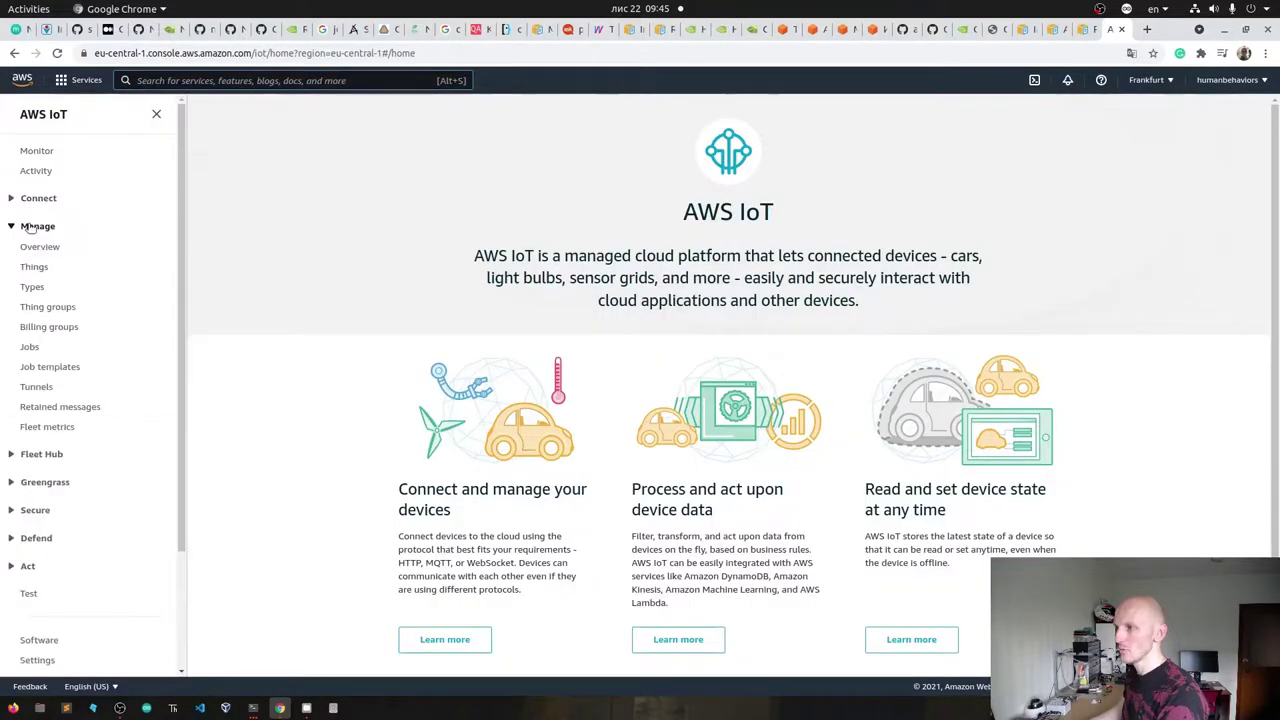
left_click(33, 266)
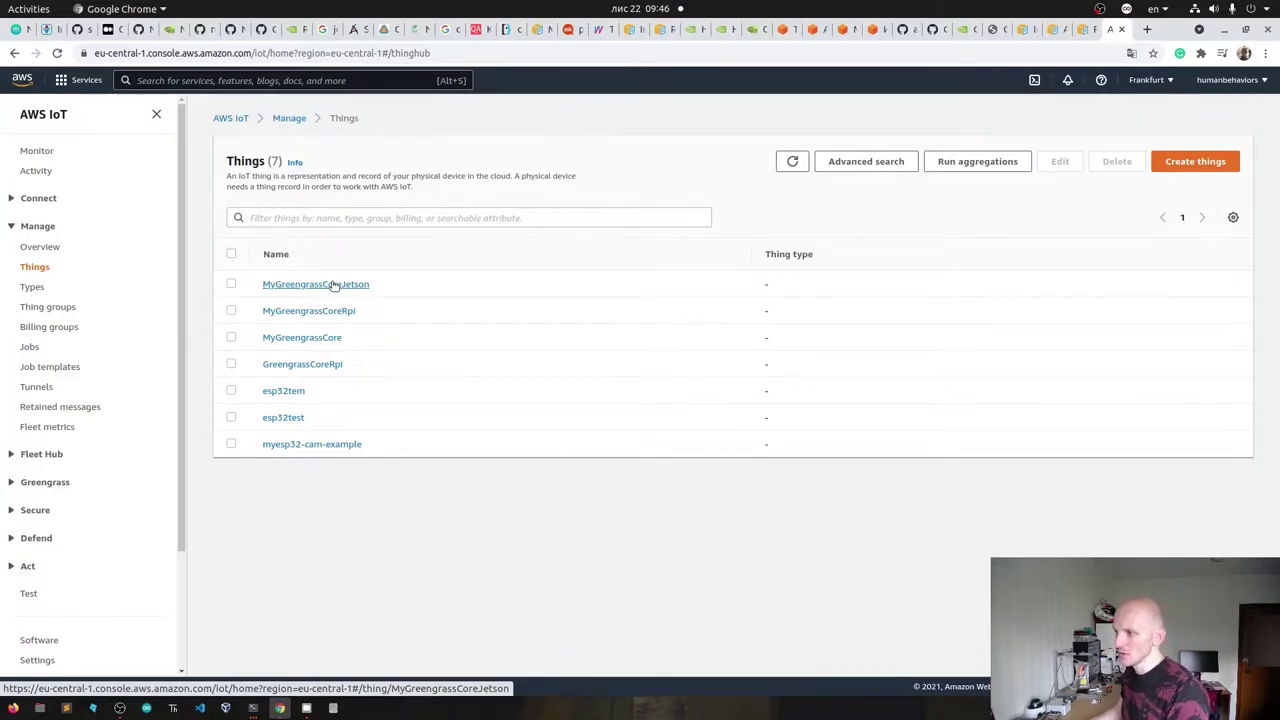
left_click(50, 309)
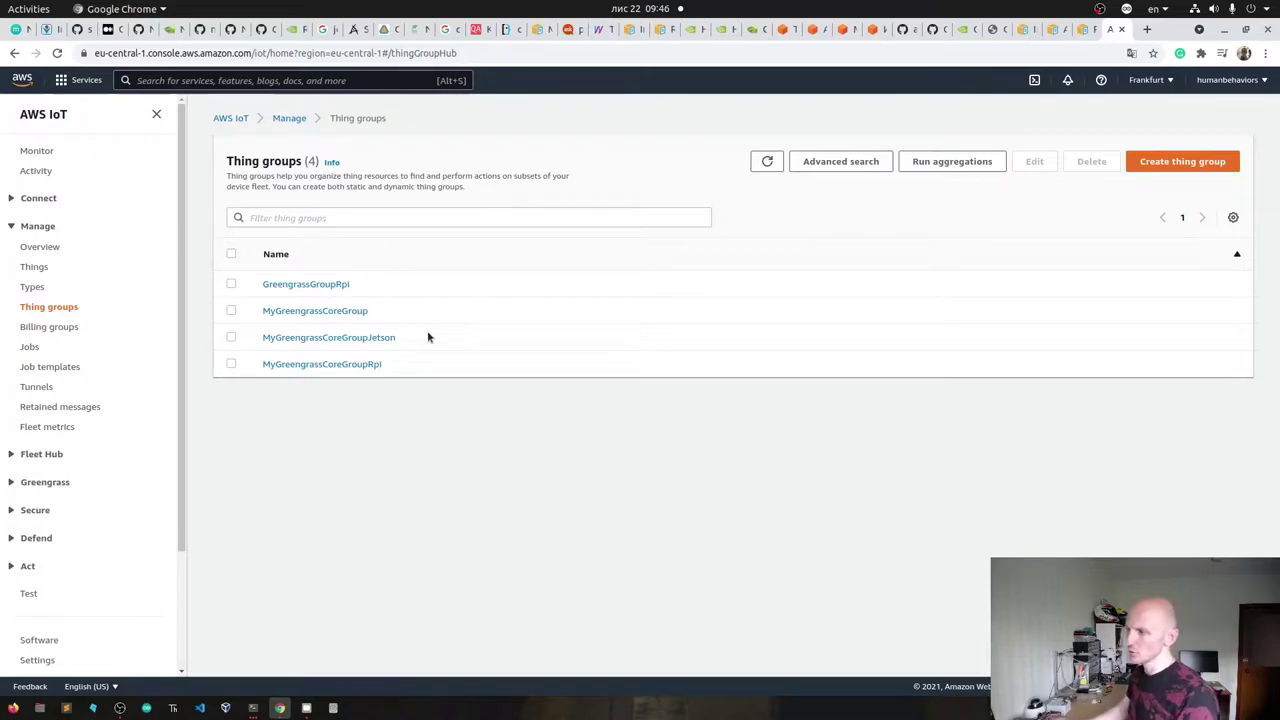
left_click(35, 268)
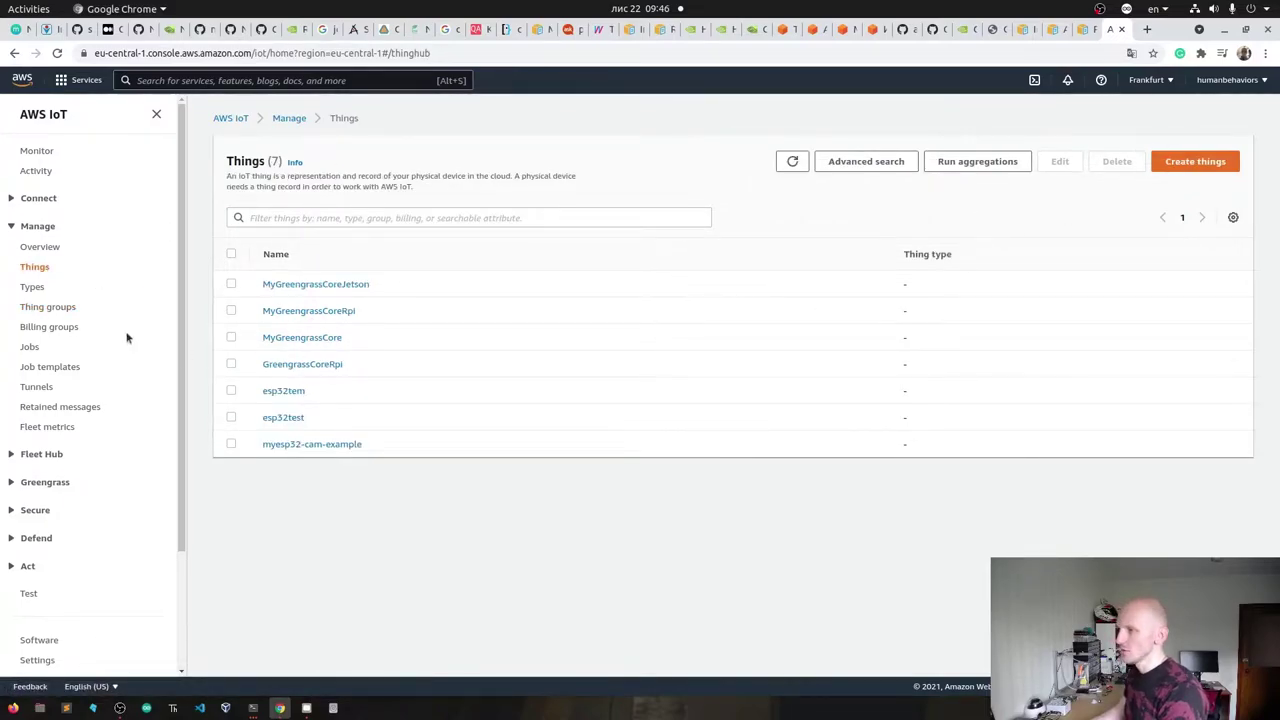
- Check the --thing-name argument in the guide's installer command against the AWS IoT Things list
left_click(1022, 30)
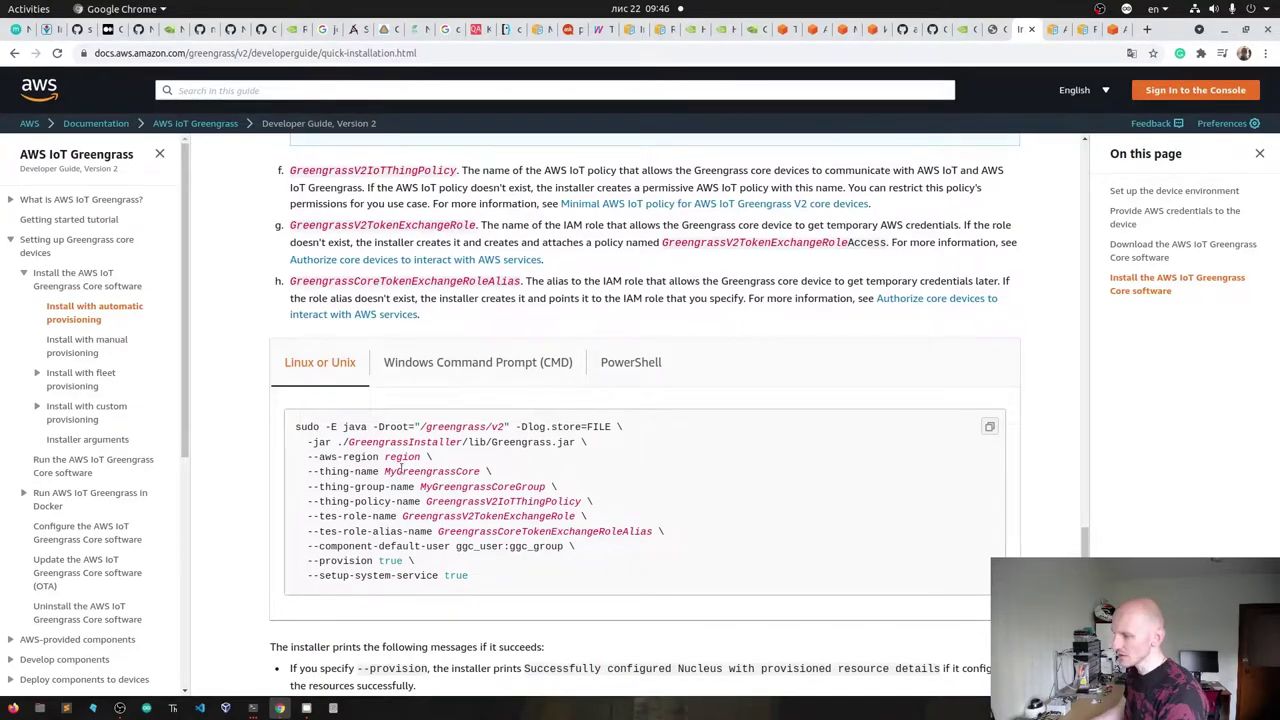
left_click_drag(400, 469, 448, 479)
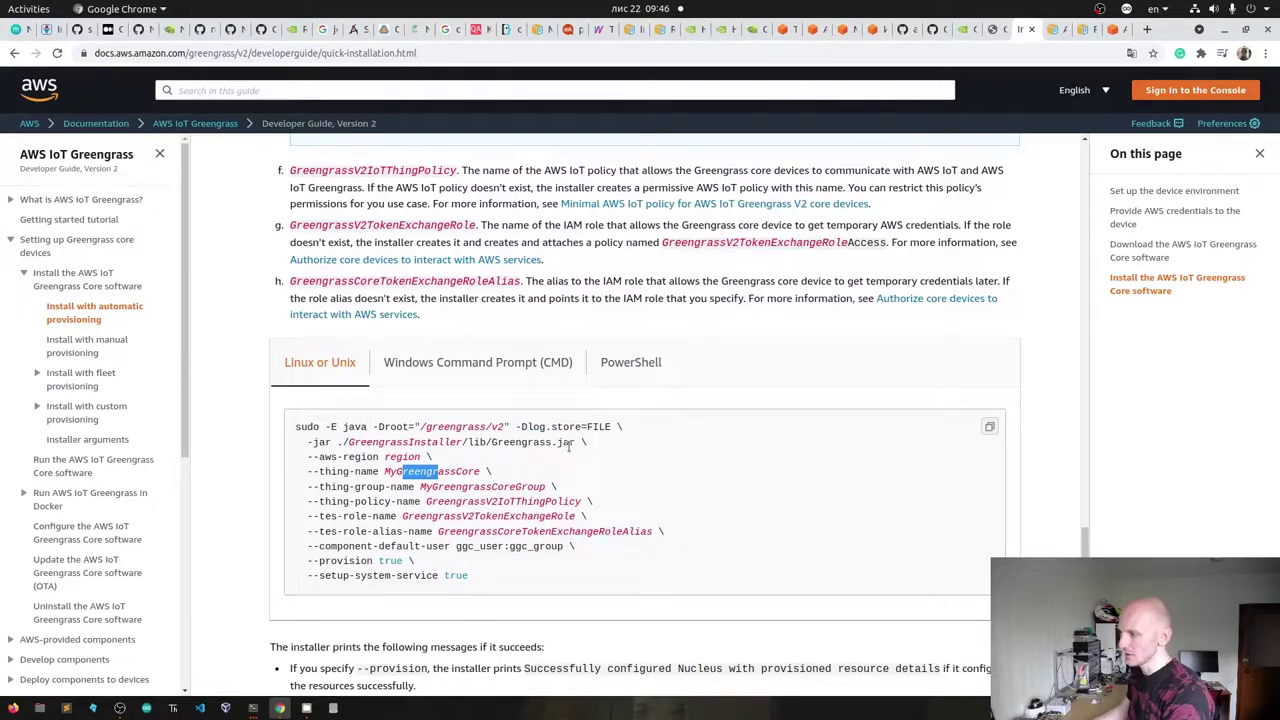
left_click(1114, 29)
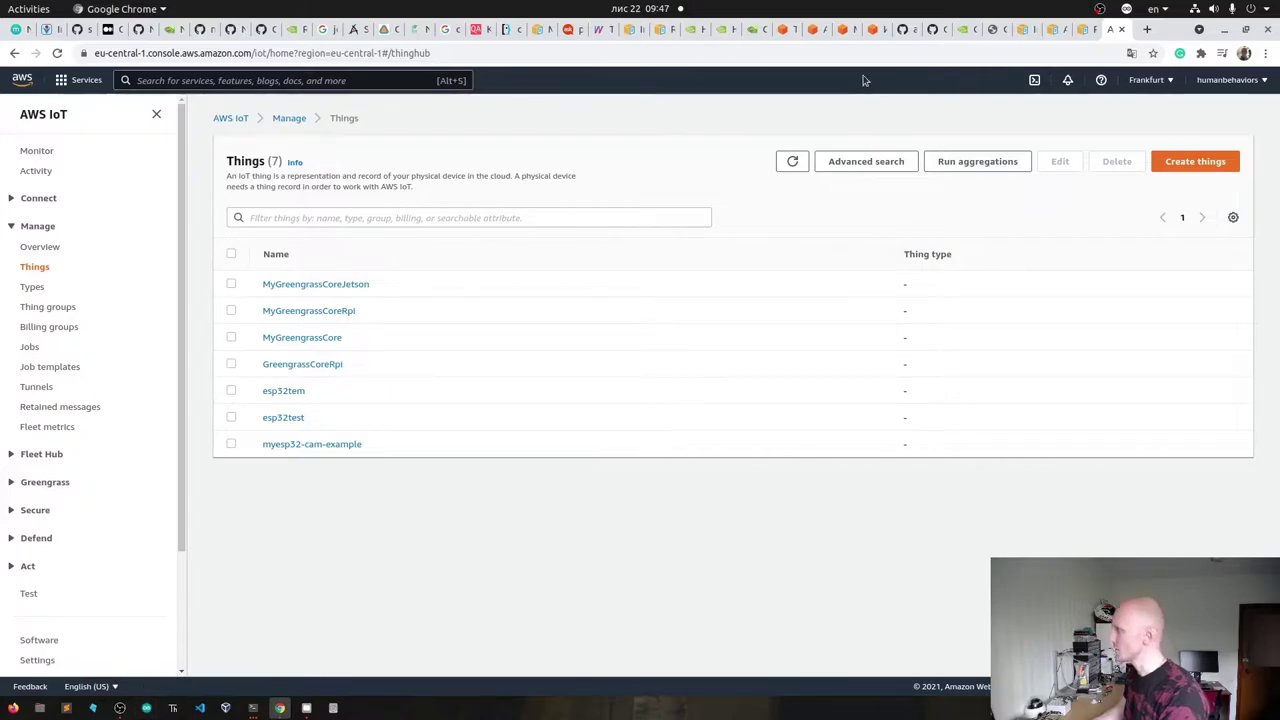
- Open the guide's Run the AWS IoT Greengrass Core software page and copy the Linux command that checks the system service status
left_click(1023, 29)
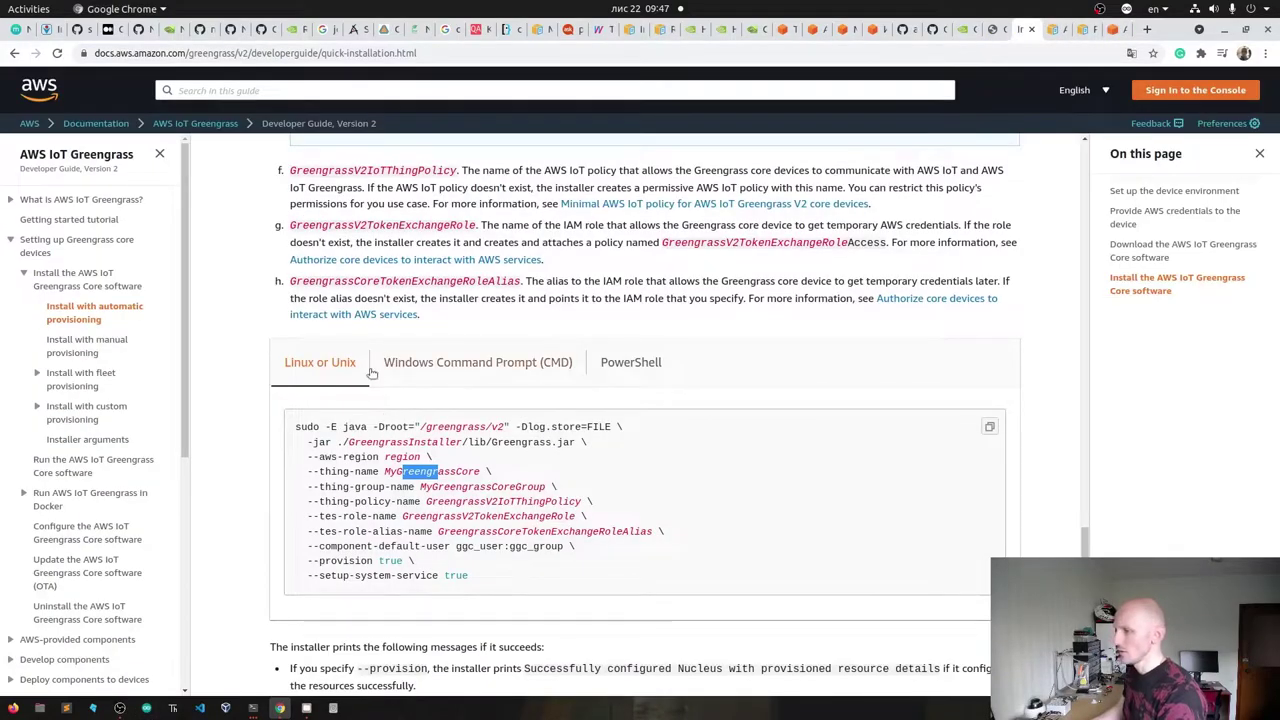
scroll(231, 338, "down", 3)
scroll(283, 420, "down", 5)
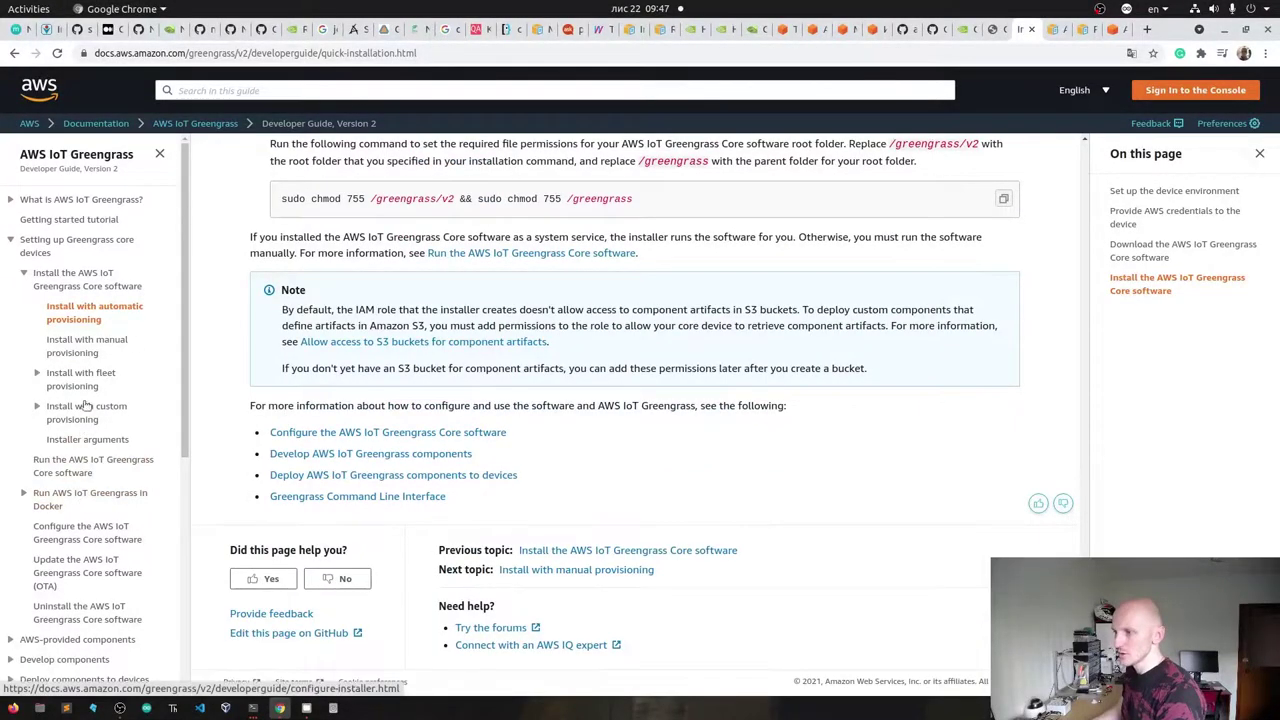
left_click(104, 460)
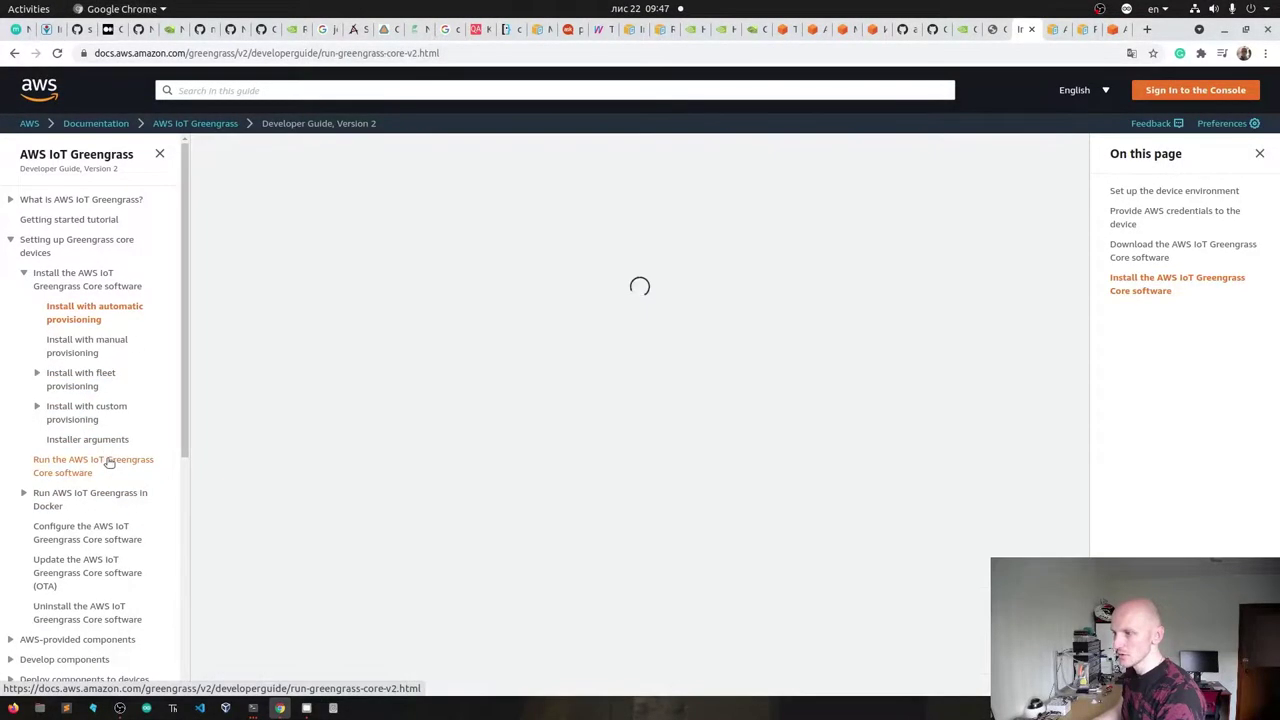
scroll(770, 438, "down", 4)
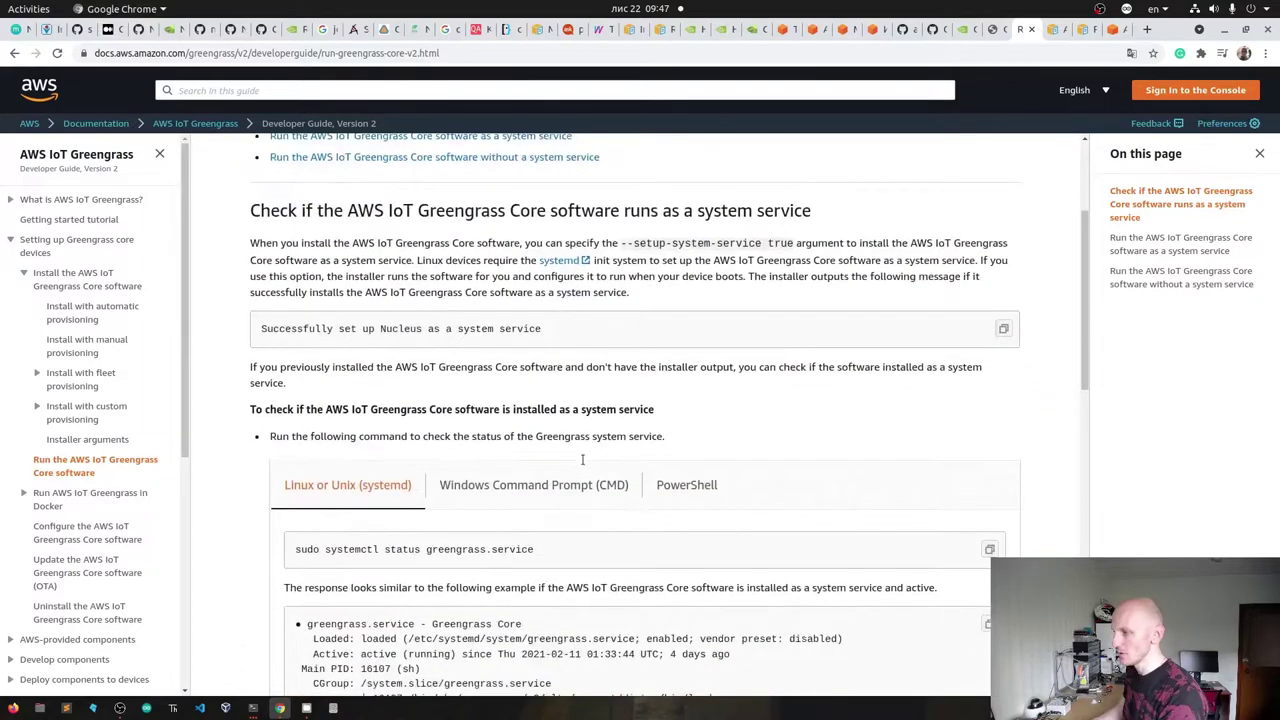
left_click(988, 339)
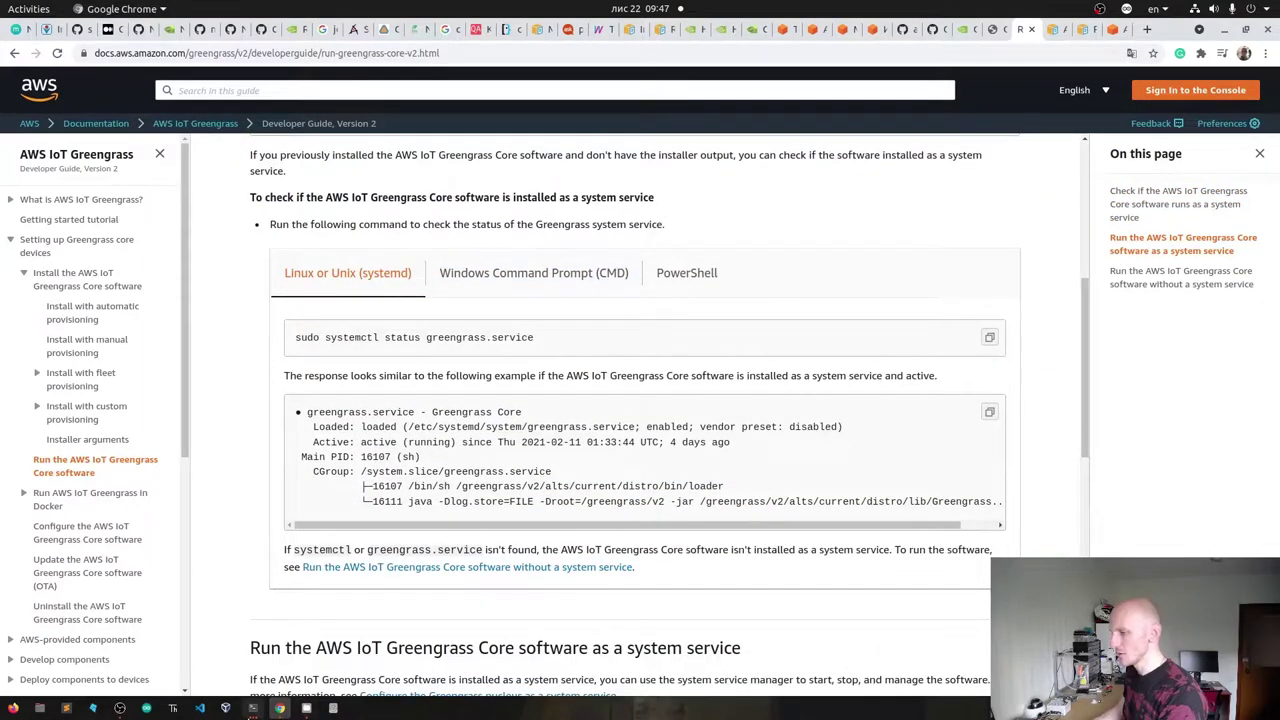
- Run sudo systemctl status greengrass.service in the terminal, enter the sudo password, and suspend the status output
left_click(253, 708)
key("ctrl+shift+v")
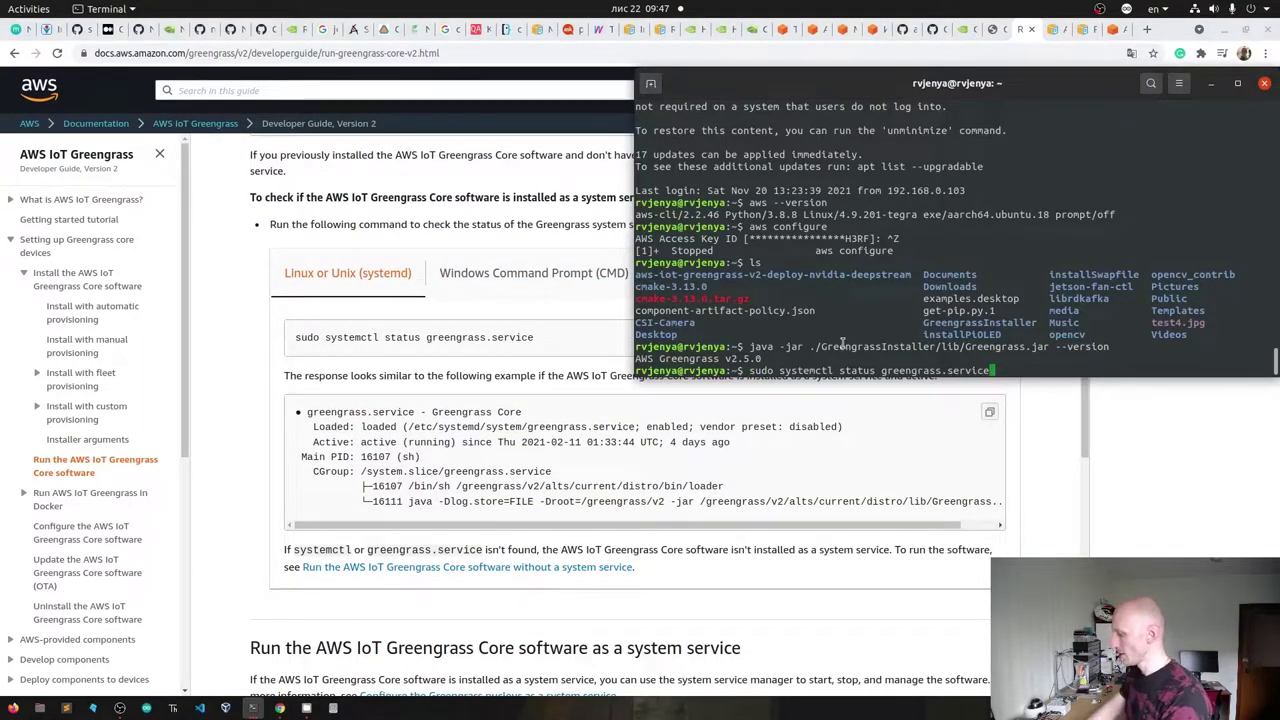
key("Return")
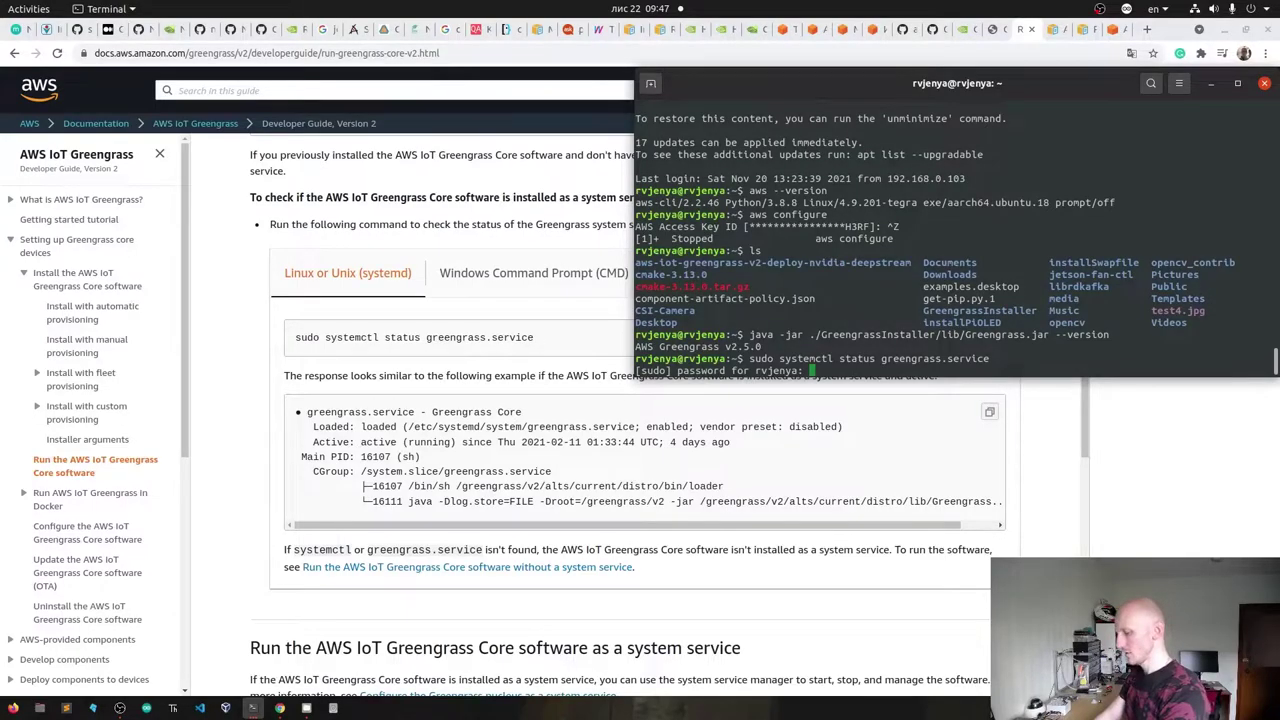
key("Return")
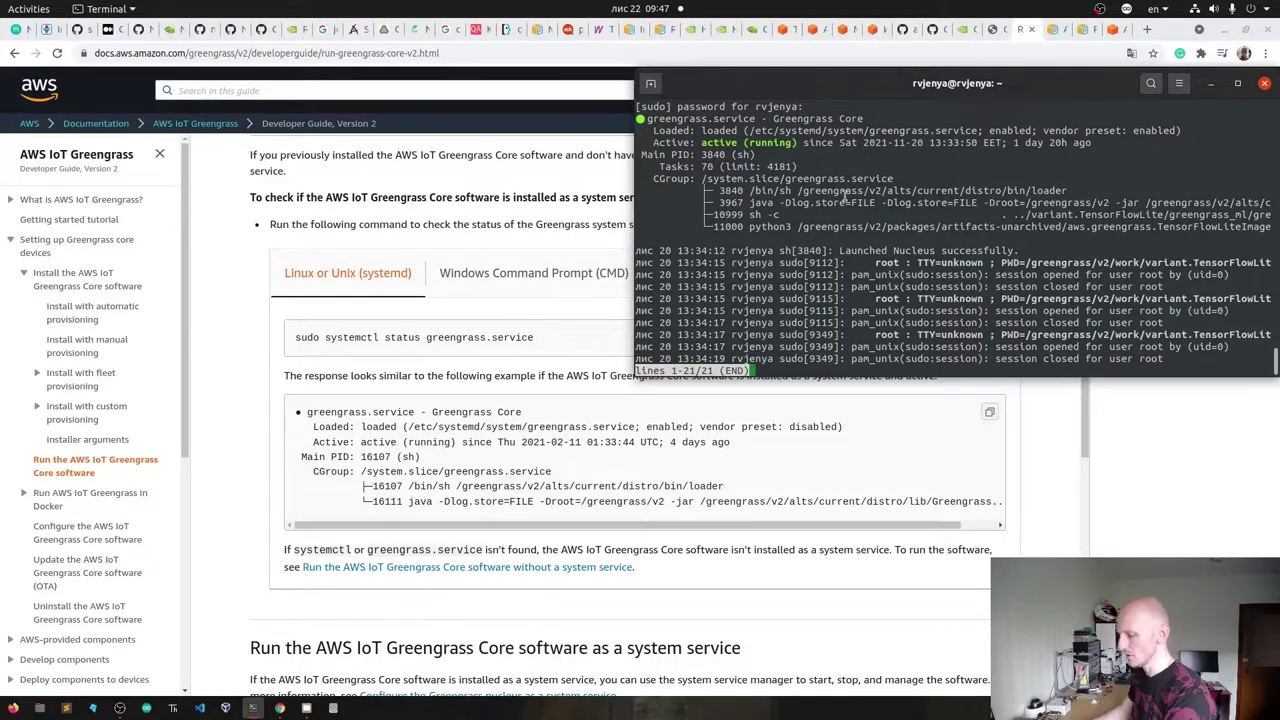
key("ctrl+z")
- Return to the AWS IoT console, view the Greengrass deployments and core devices, and open the MyGreengrassCoreJetson core device
left_click(486, 320)
left_click(533, 272)
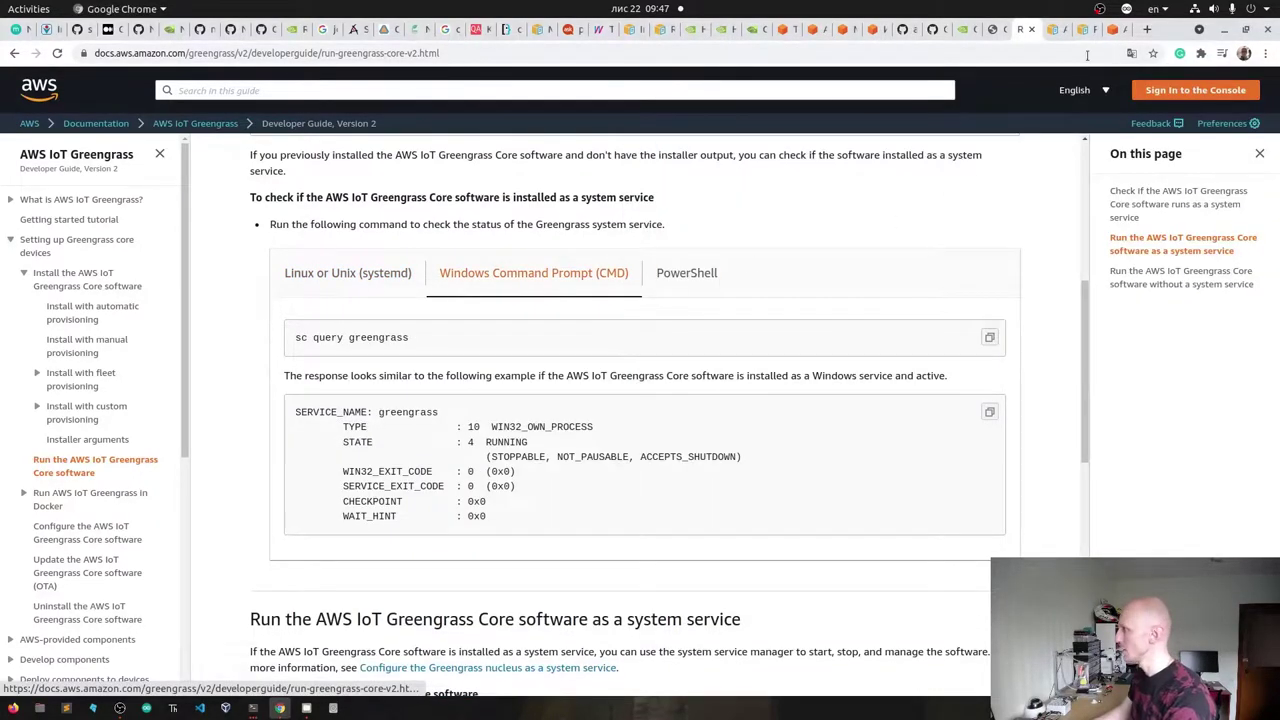
left_click(1111, 36)
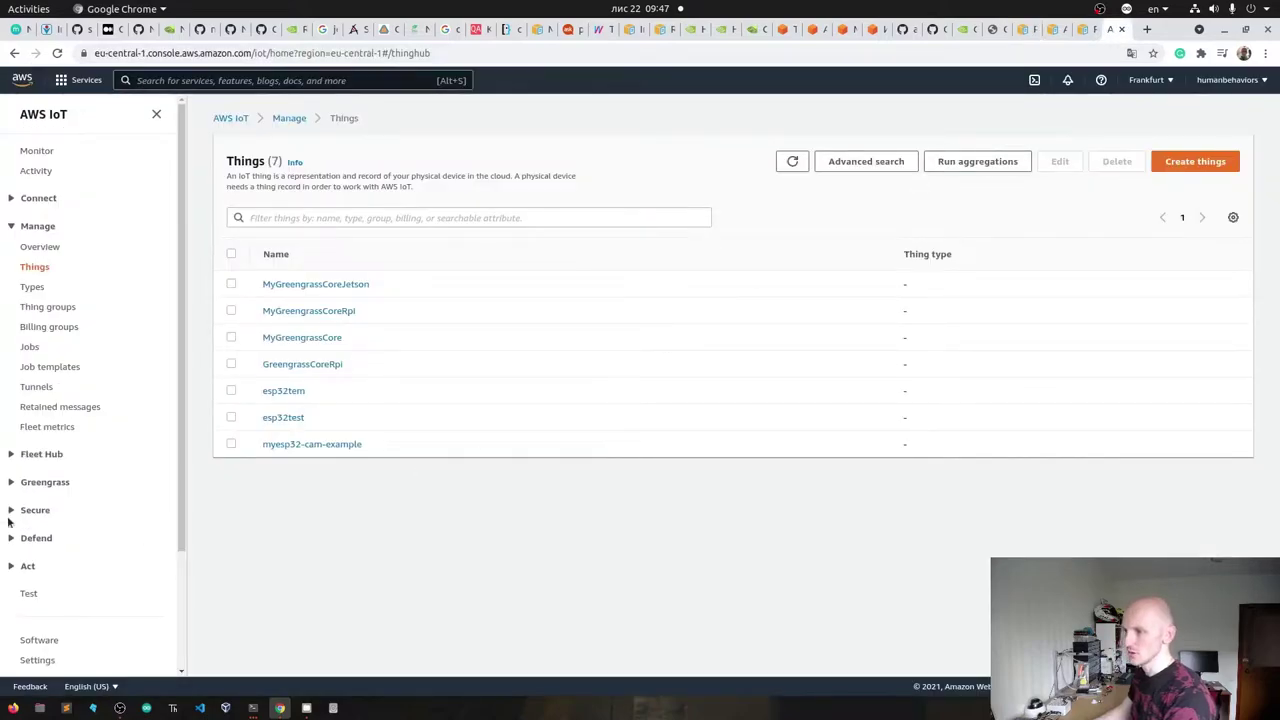
left_click(39, 482)
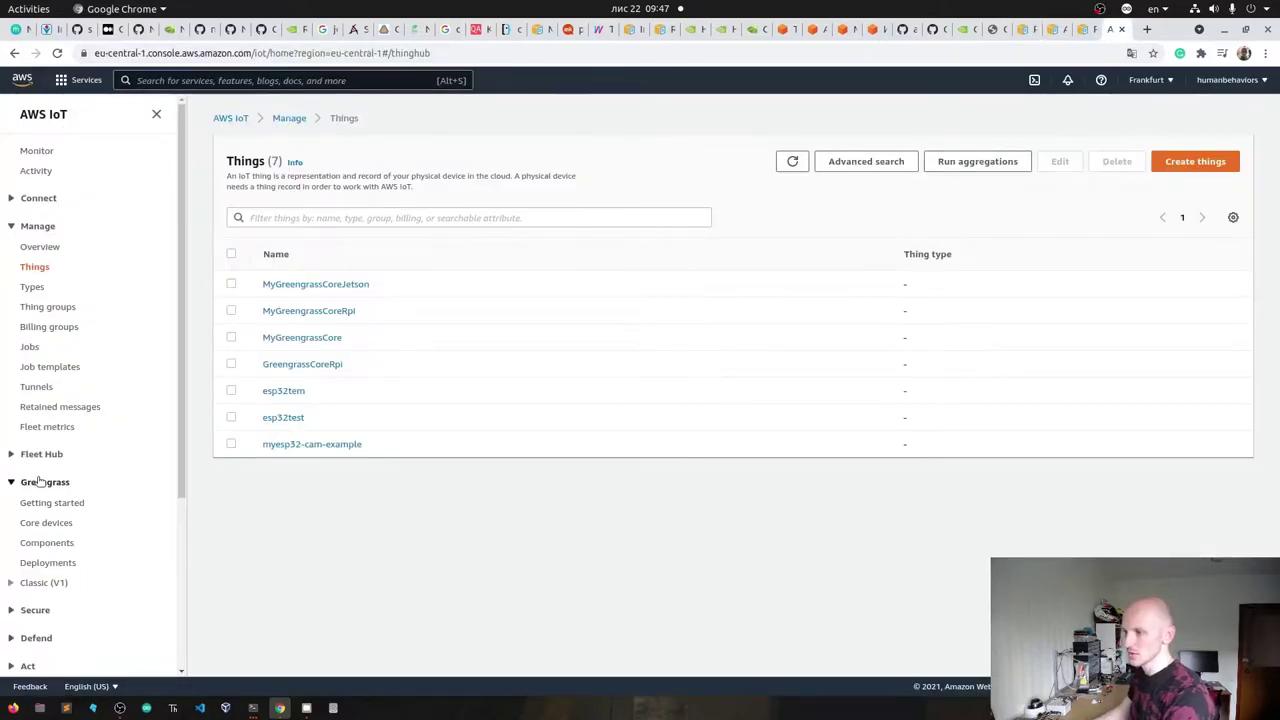
left_click(47, 563)
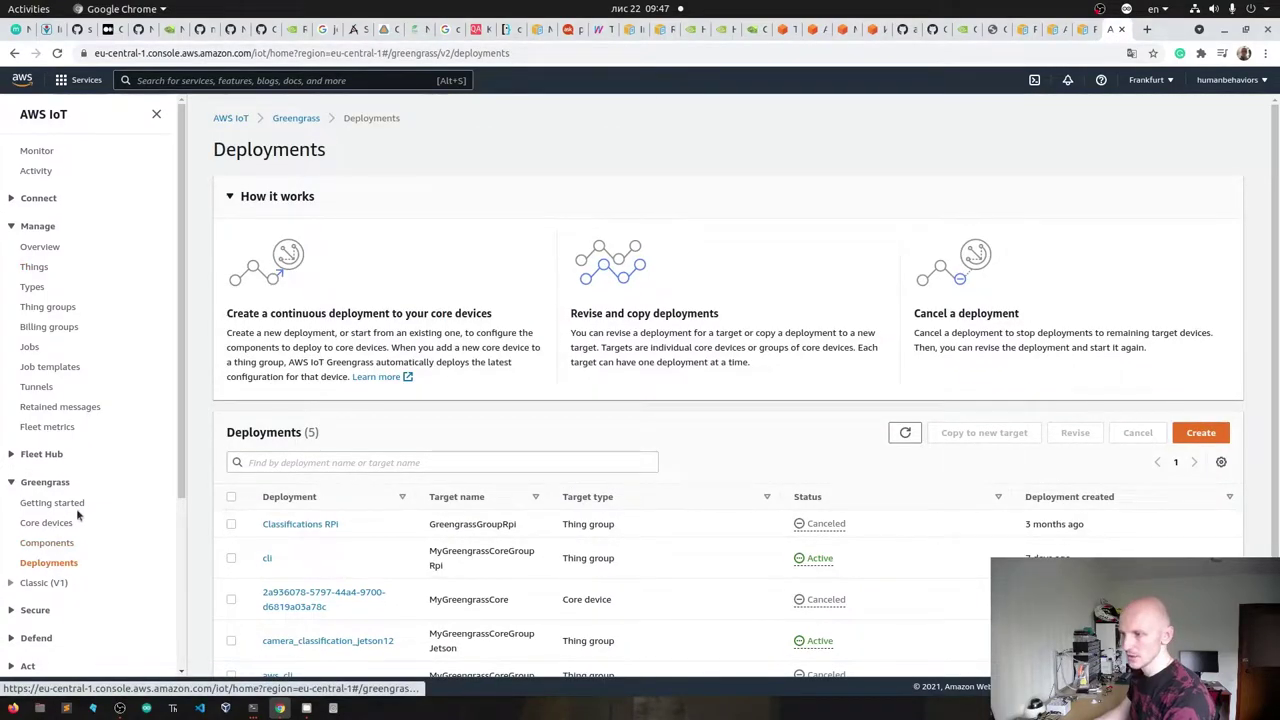
left_click(46, 523)
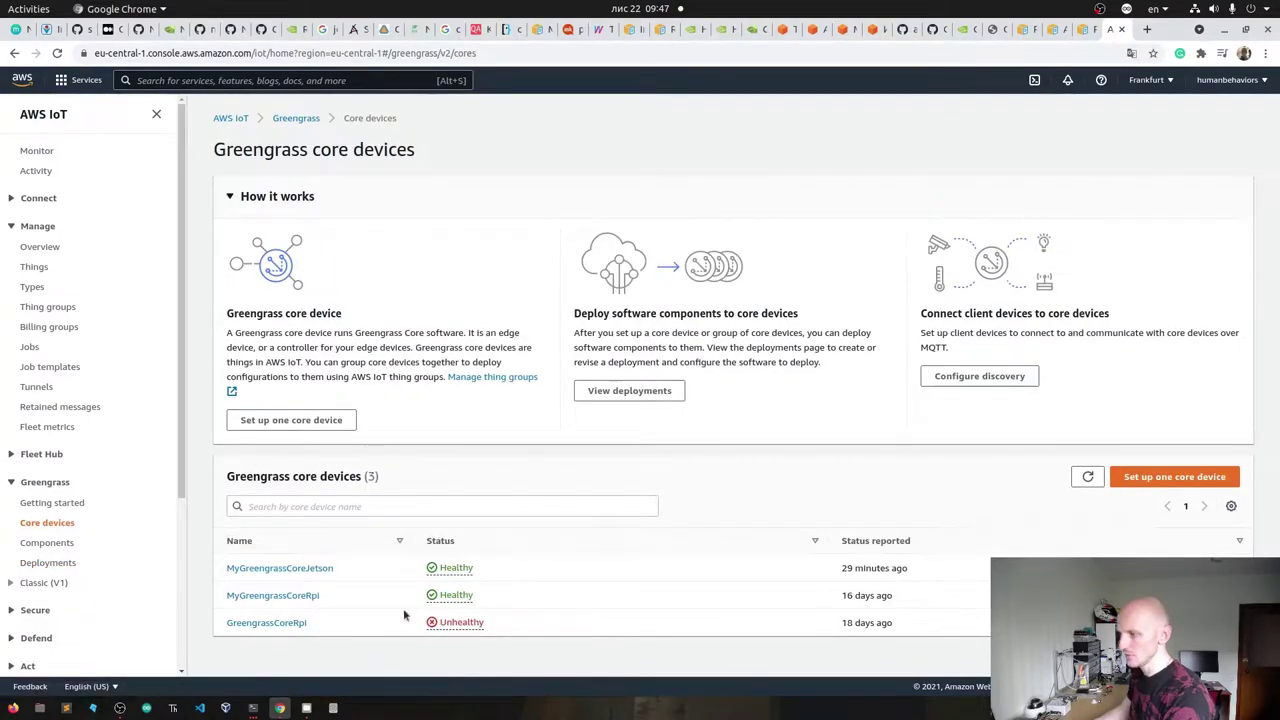
left_click(312, 568)
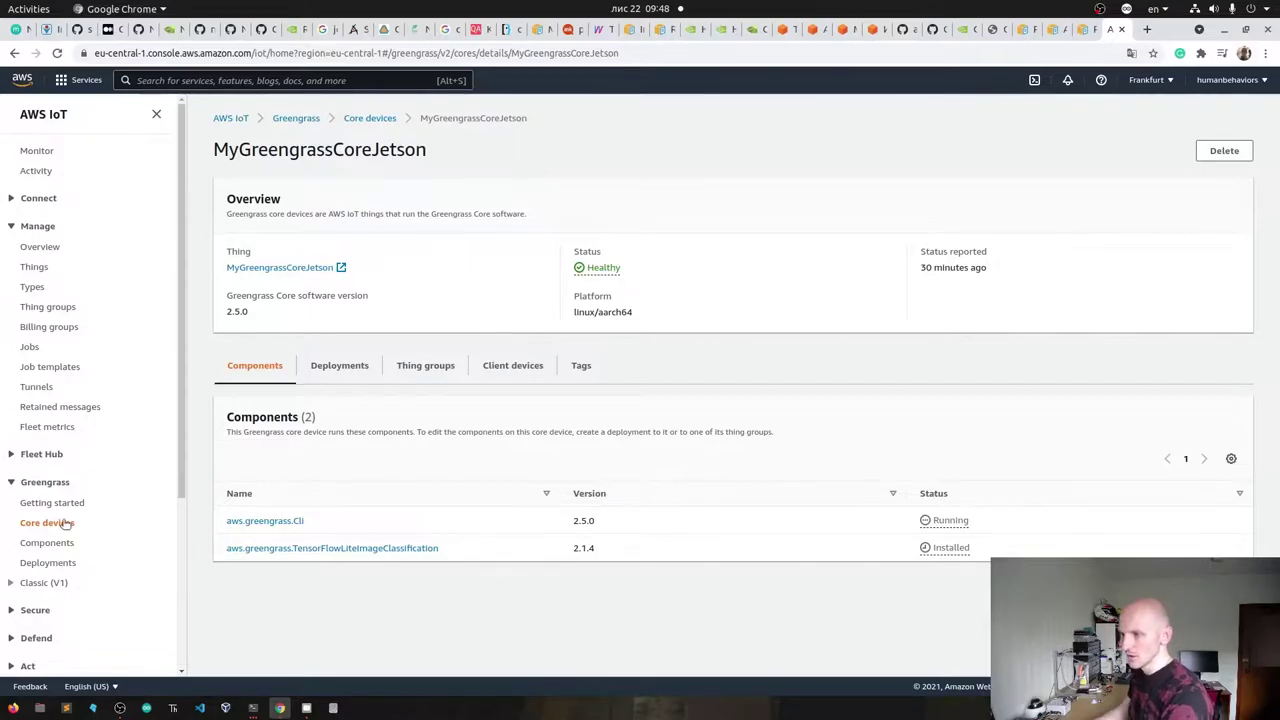
- Open the guide's Install with automatic provisioning page and review its download and installation sections for the AWS IoT Greengrass Core software
left_click(1021, 31)
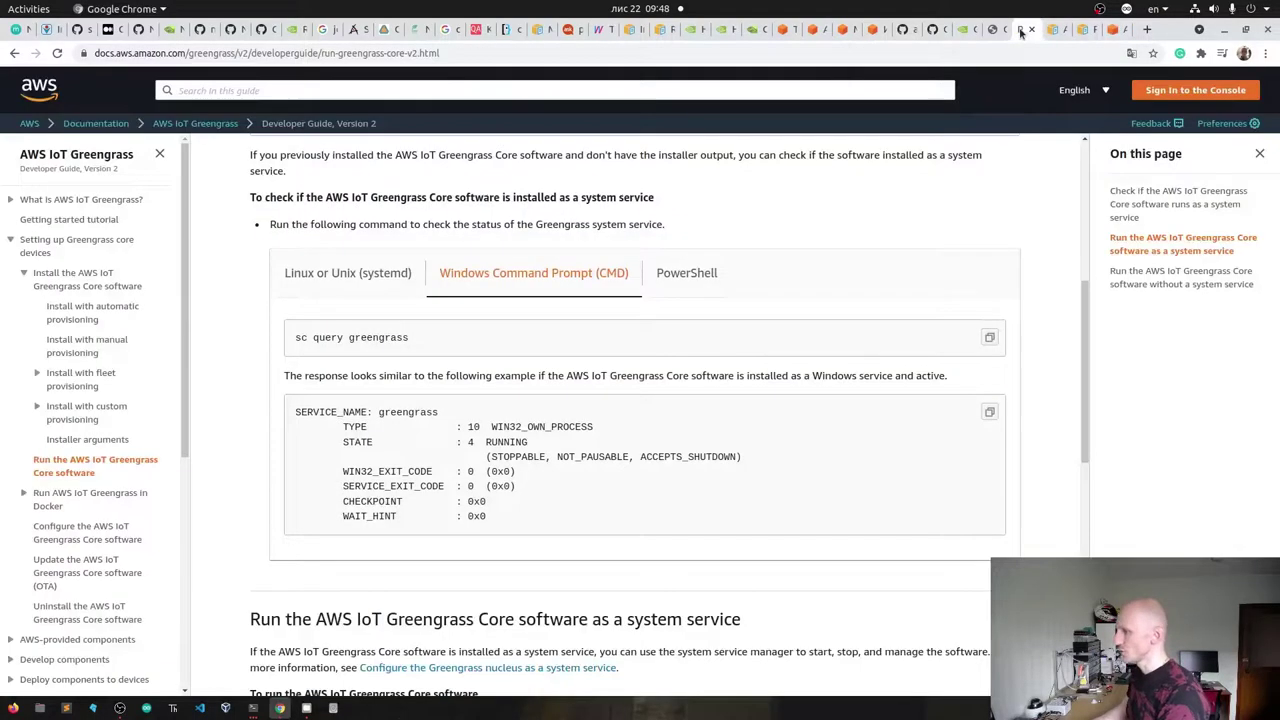
left_click(1060, 30)
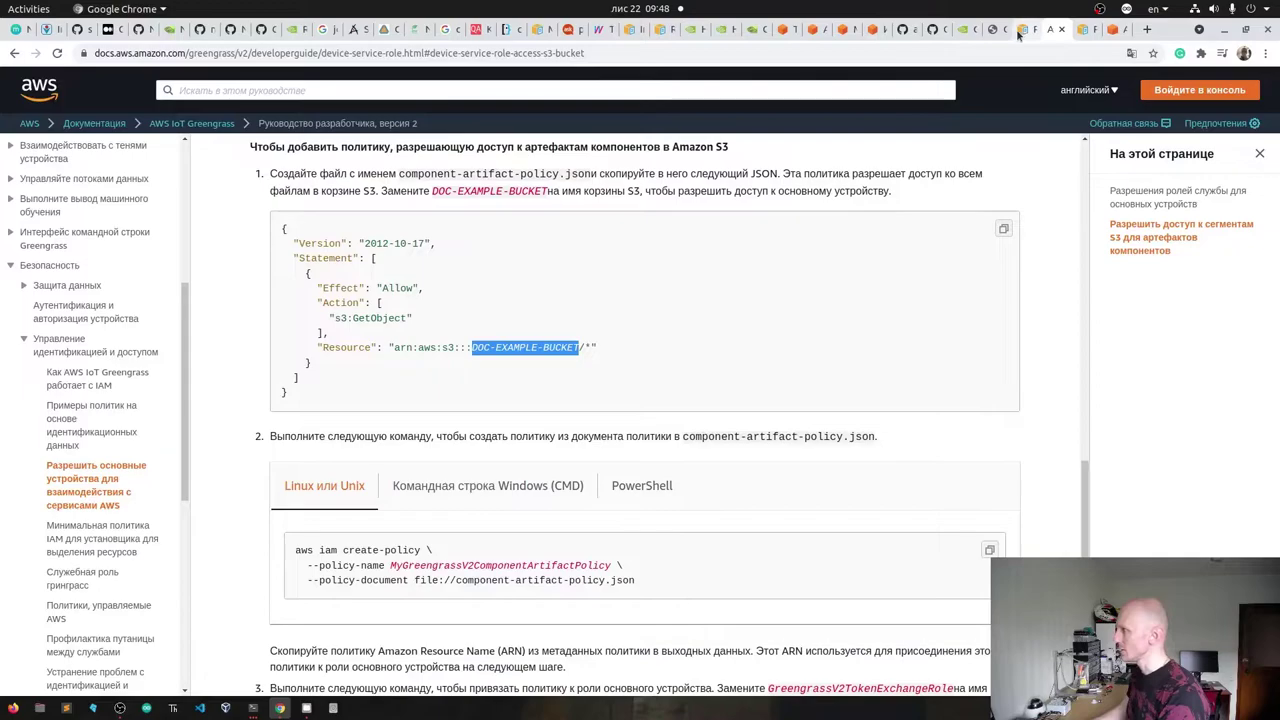
left_click(1021, 30)
left_click(76, 316)
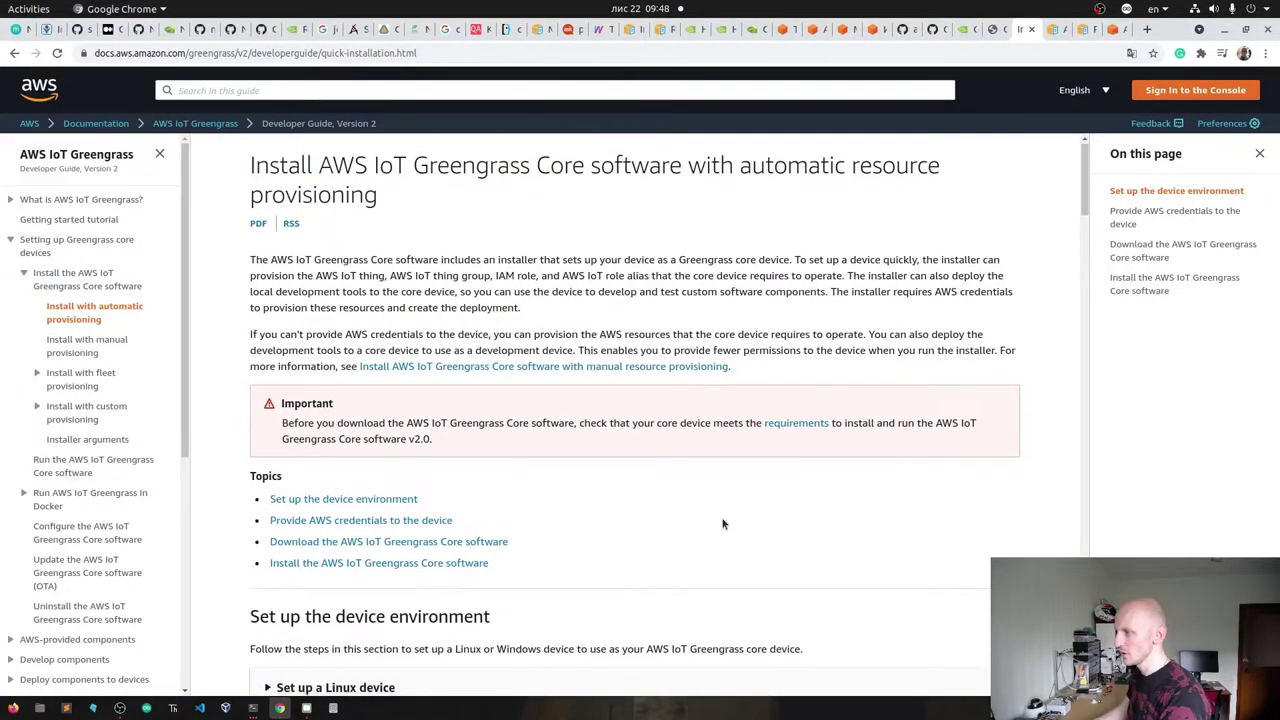
scroll(723, 523, "down", 5)
scroll(723, 523, "down", 10)
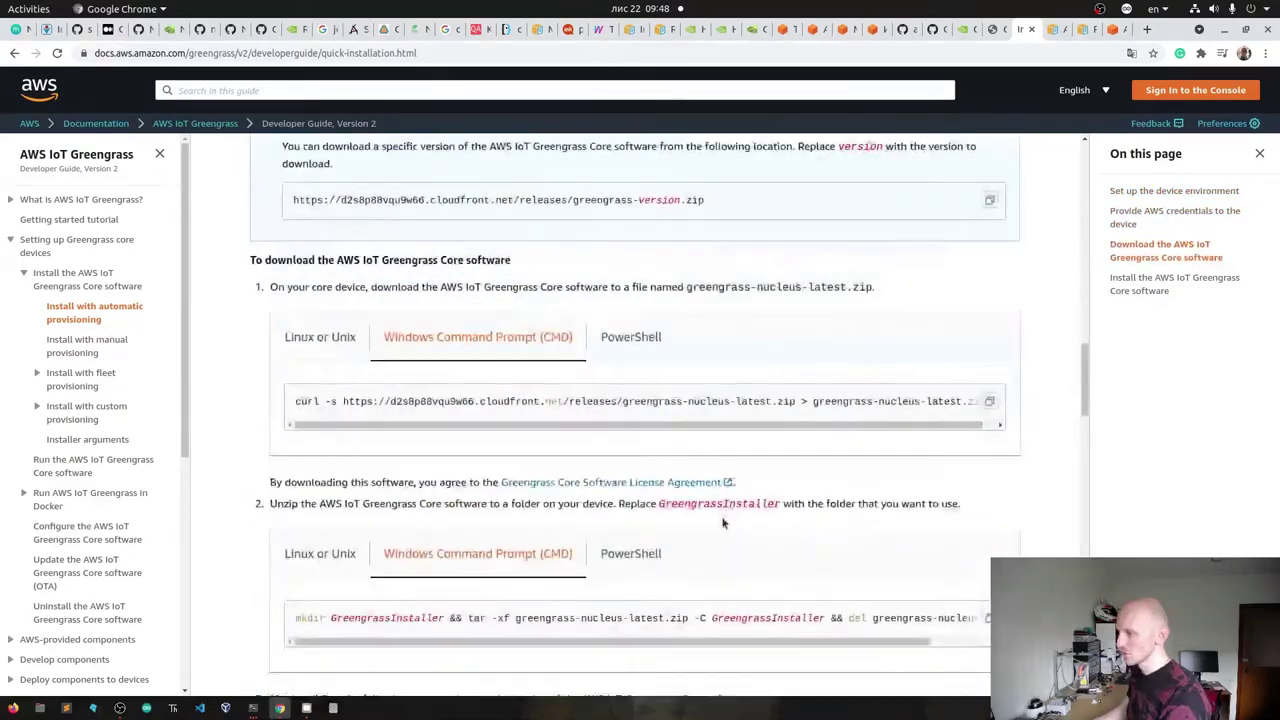
scroll(723, 523, "down", 7)
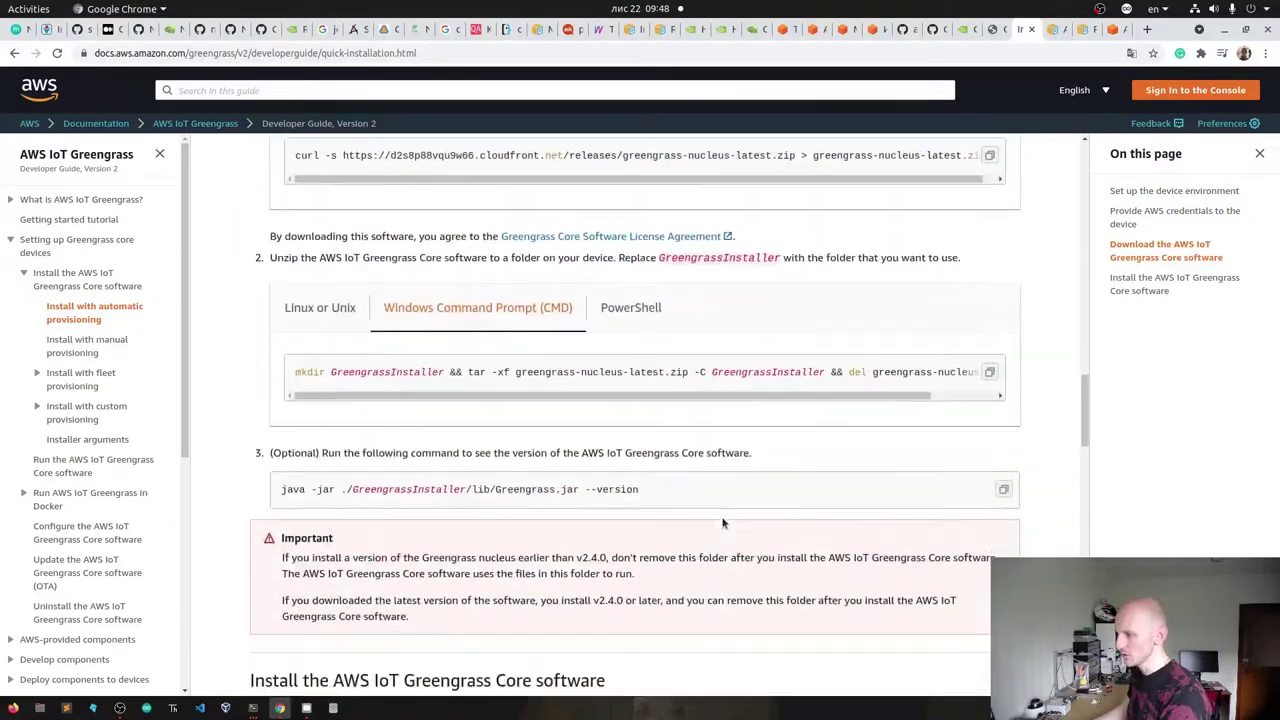
scroll(723, 522, "up", 10)
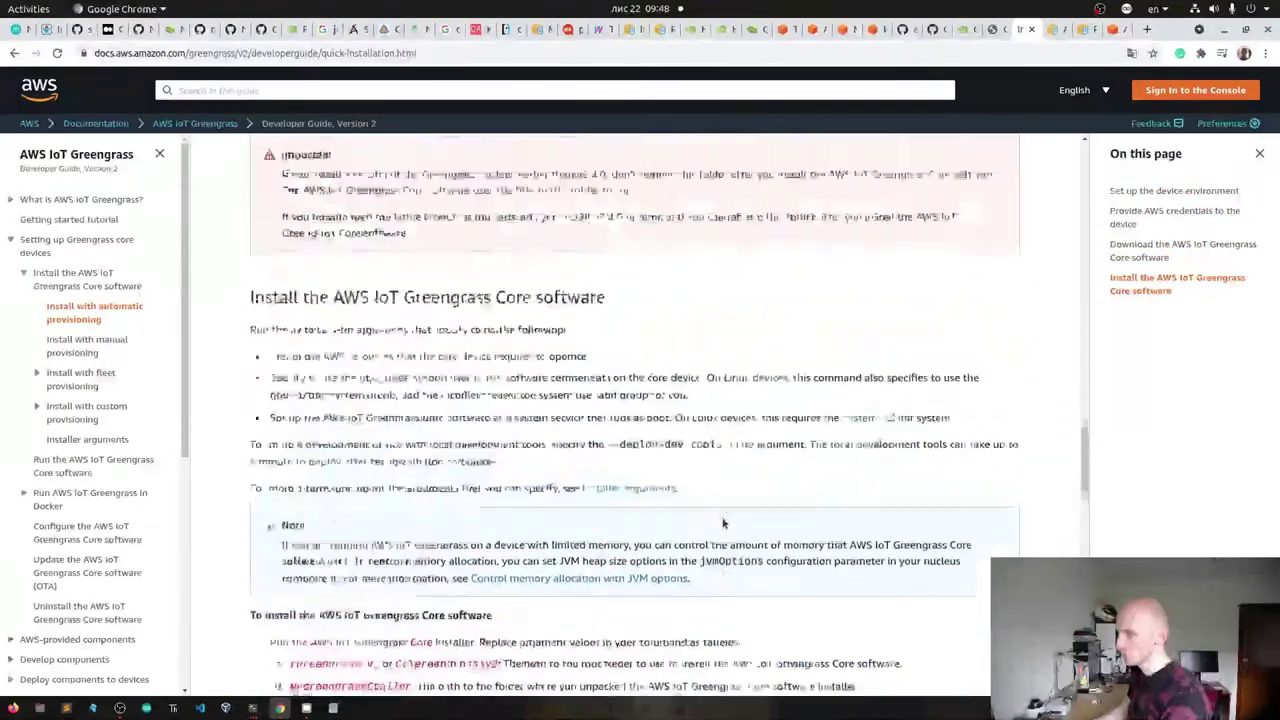
scroll(723, 522, "up", 2)
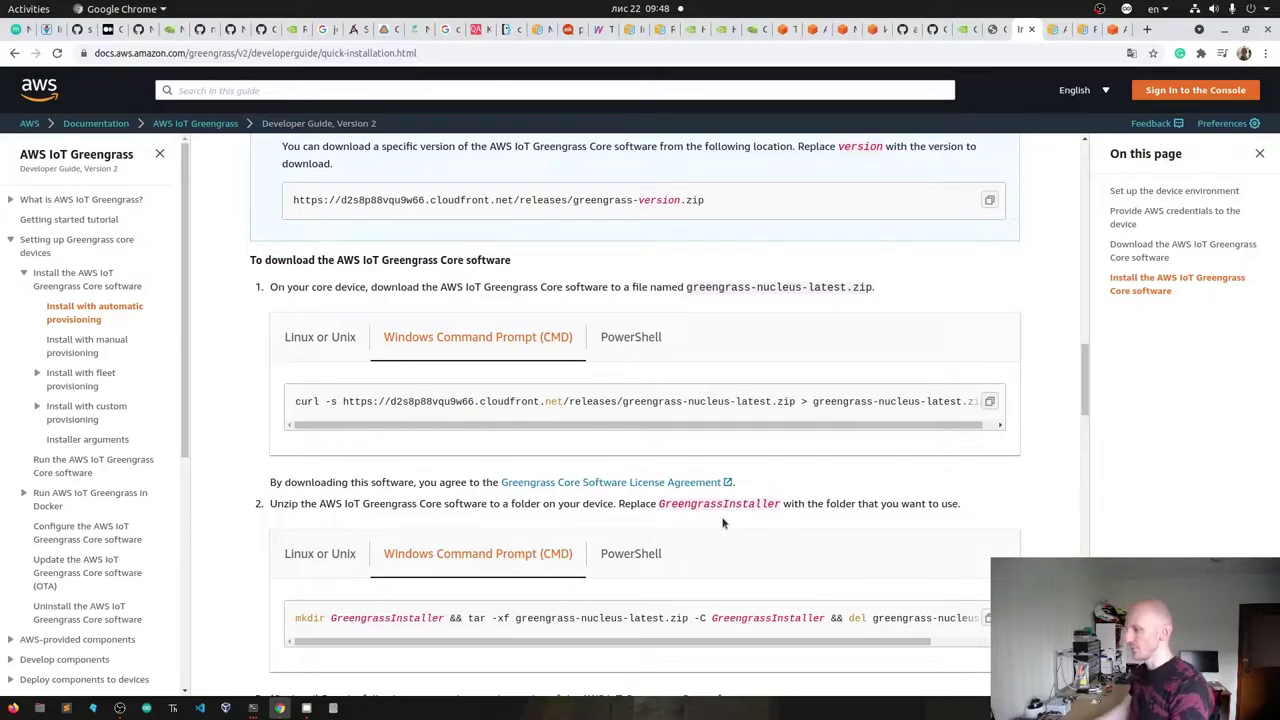
- Return to the AWS IoT console, search the public Greengrass components for "cli", and open aws.greengrass.Cli
left_click(1110, 29)
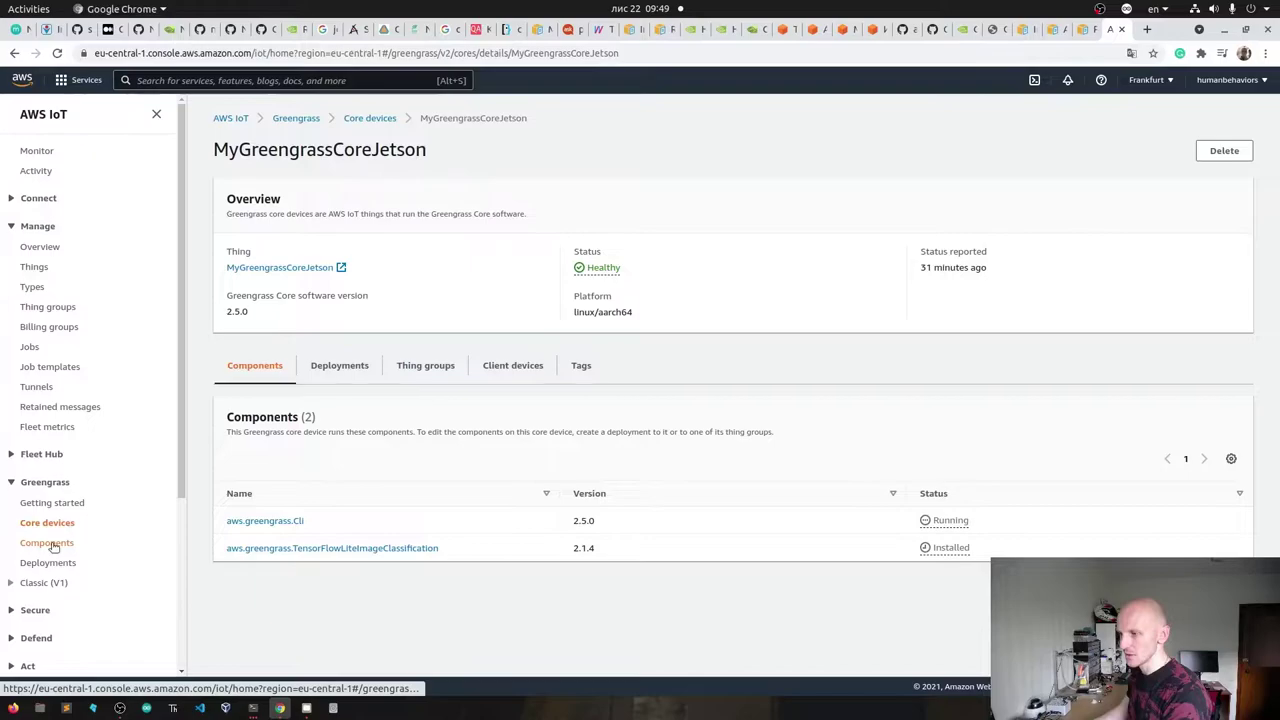
left_click(62, 543)
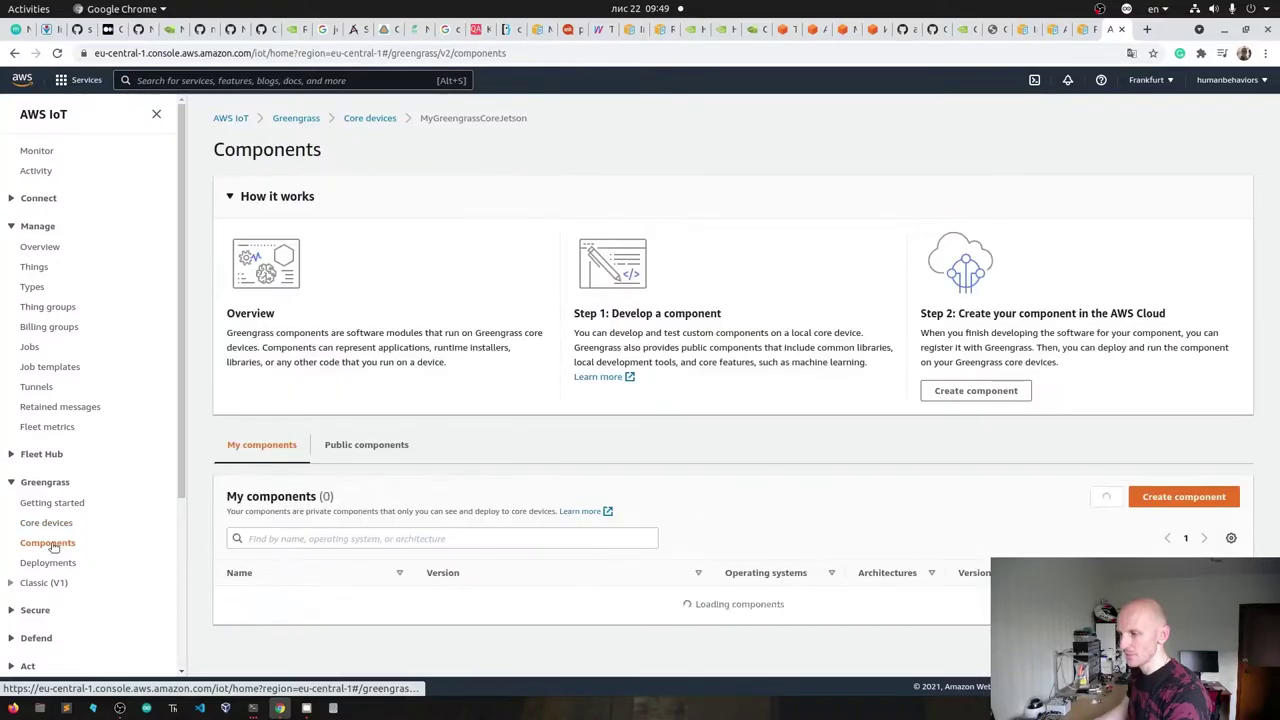
left_click(369, 446)
left_click(350, 538)
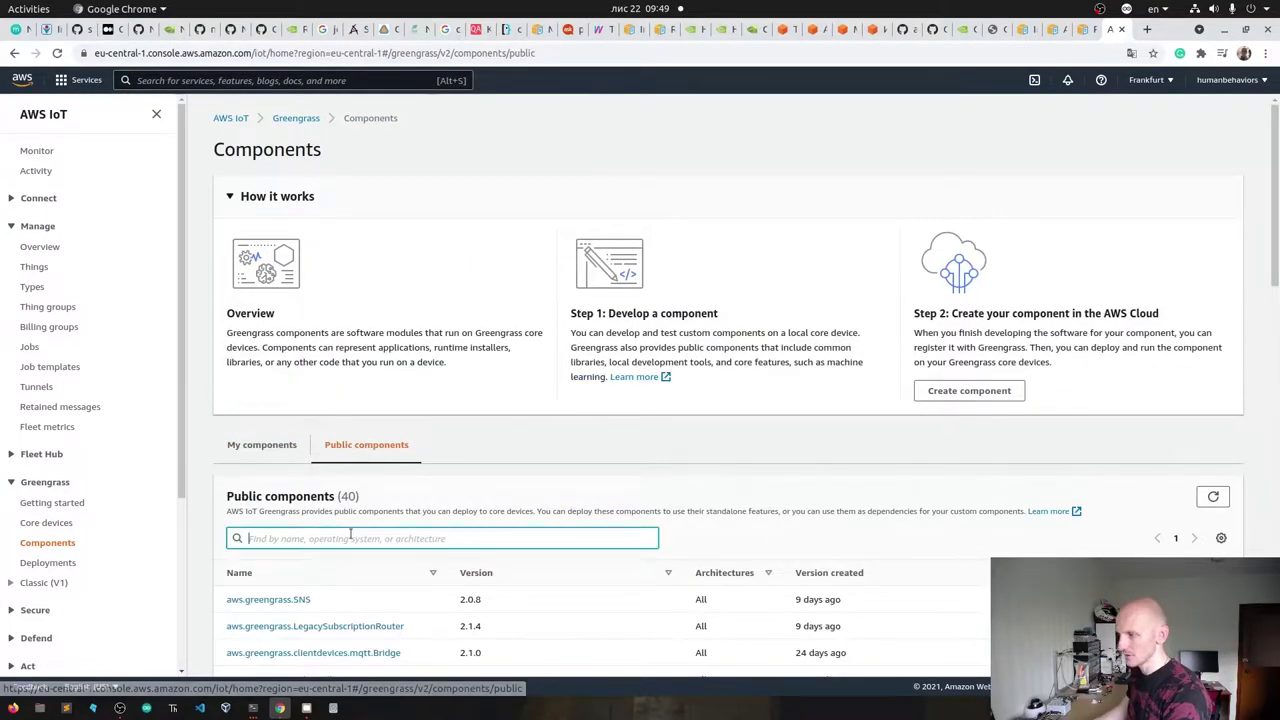
type("cli")
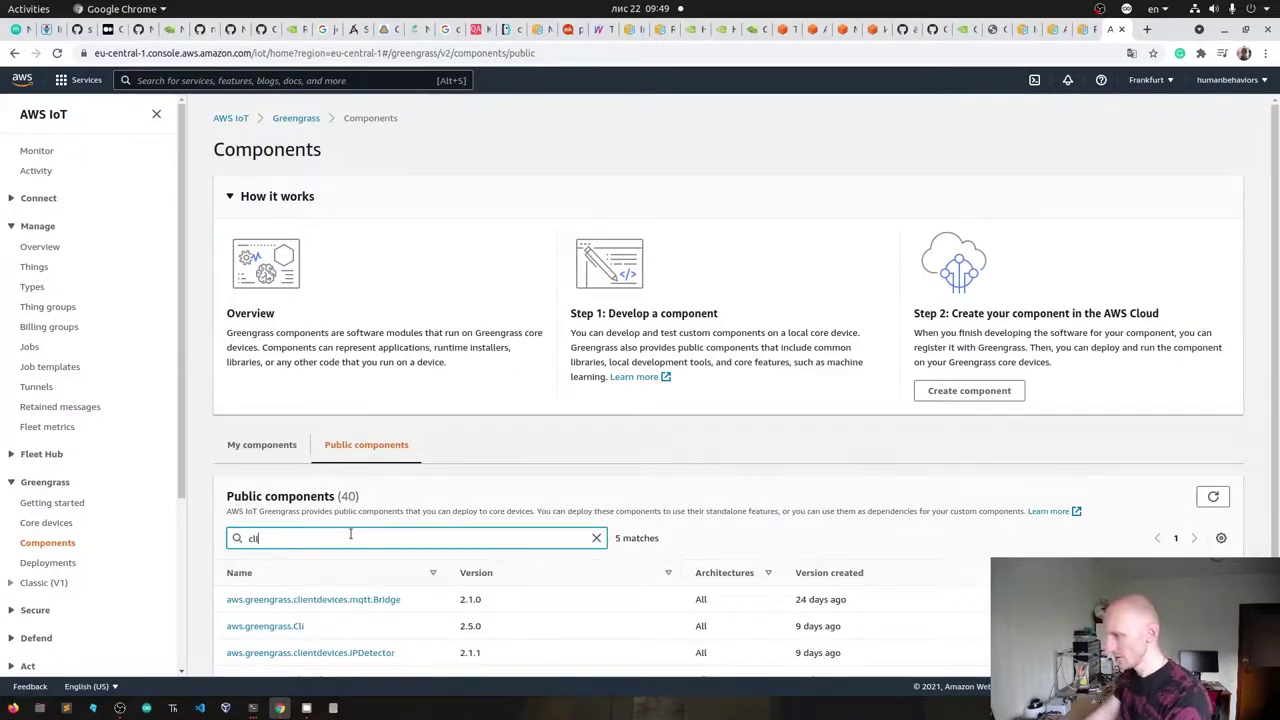
left_click(294, 627)
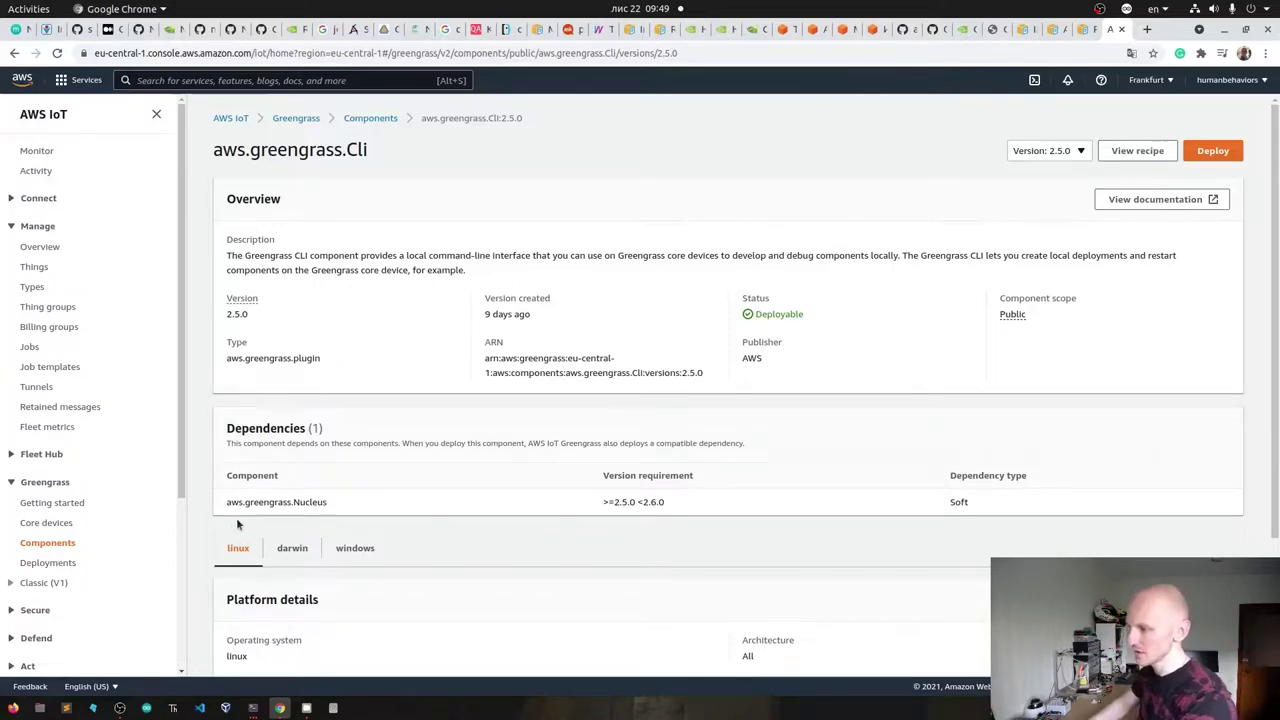
- Examine the aws.greengrass.Cli component's dependency and its Linux artifact files, highlighting the aws.greengrass.Nucleus, Cli.jar and cli.client.zip names
left_click_drag(334, 502, 228, 502)
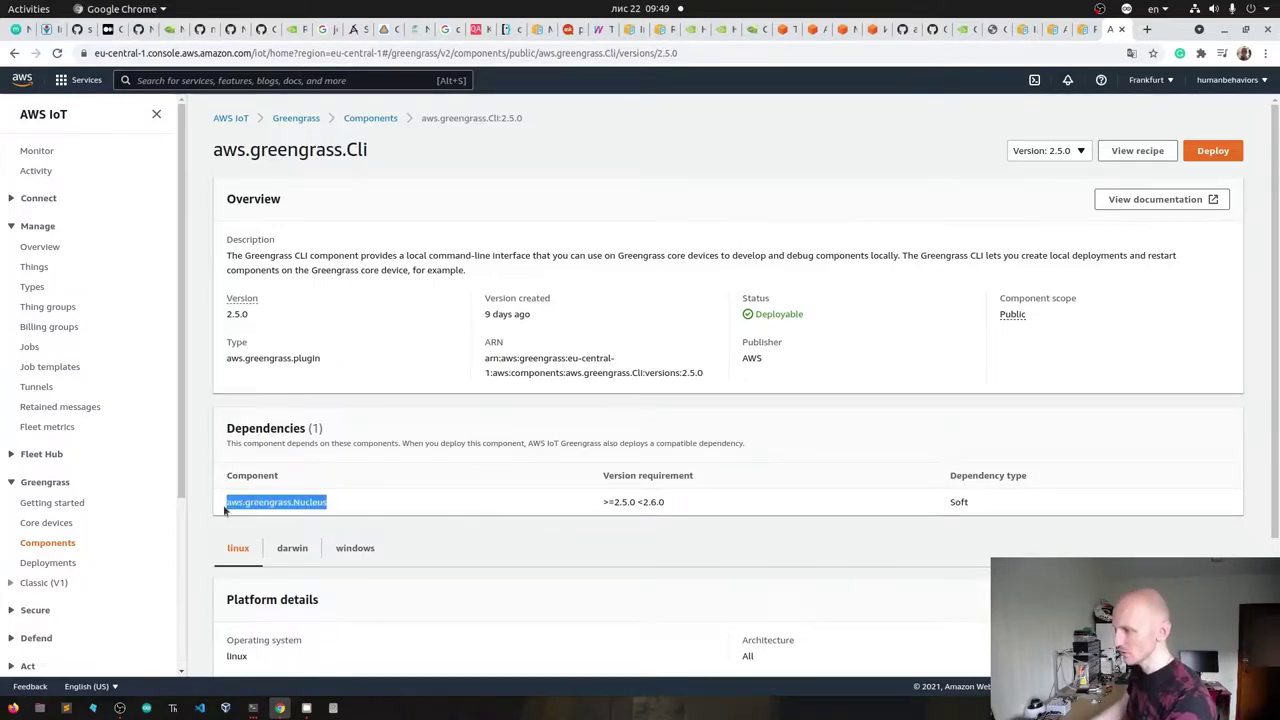
left_click(228, 498)
scroll(627, 470, "down", 3)
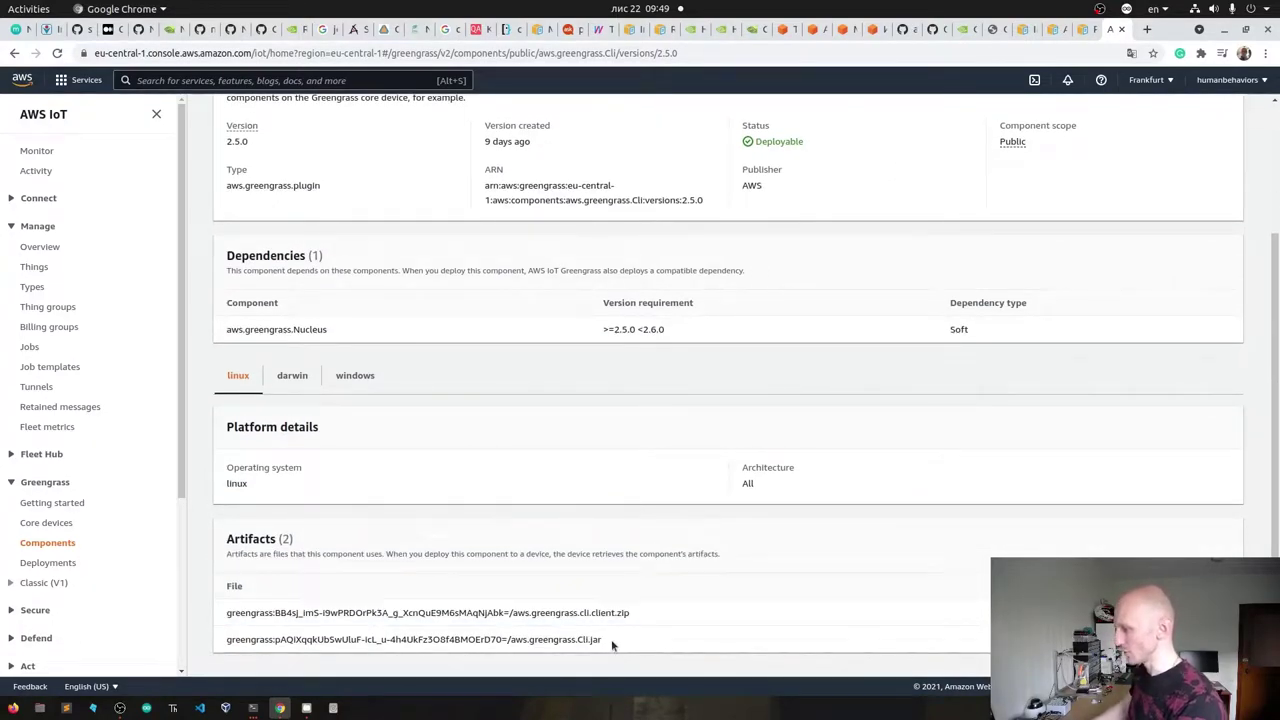
left_click_drag(611, 639, 510, 634)
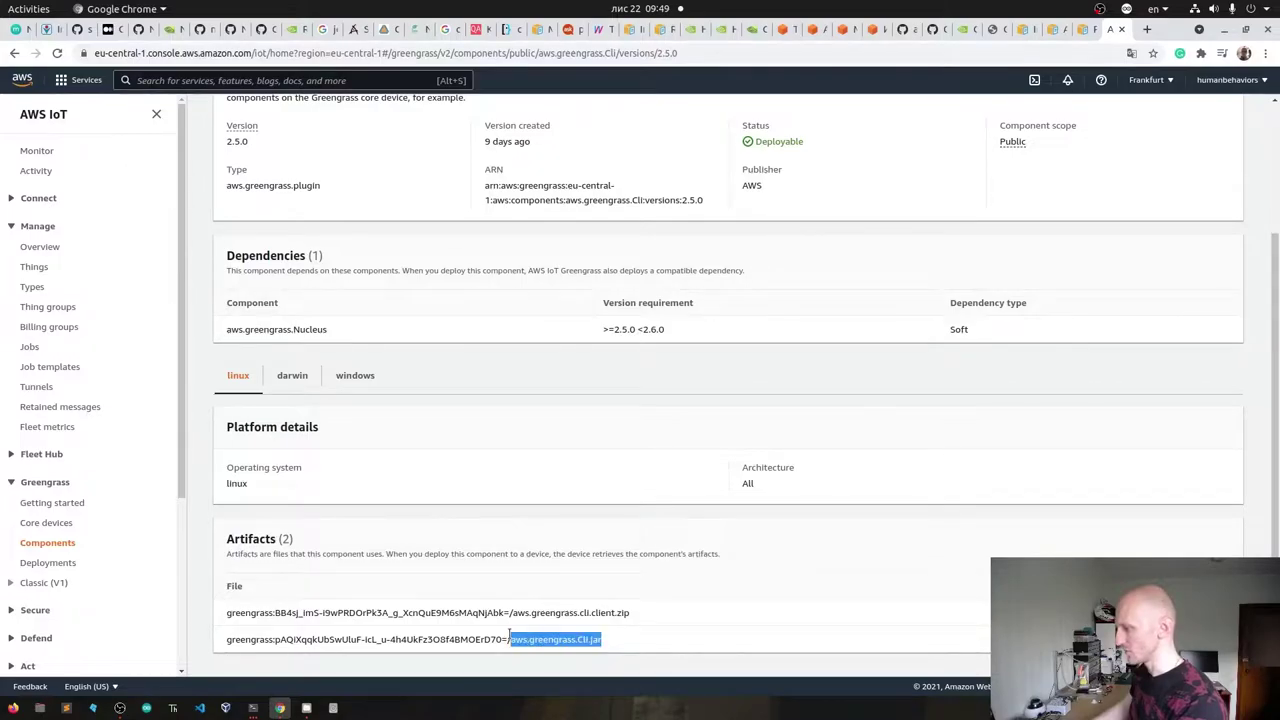
left_click(639, 615)
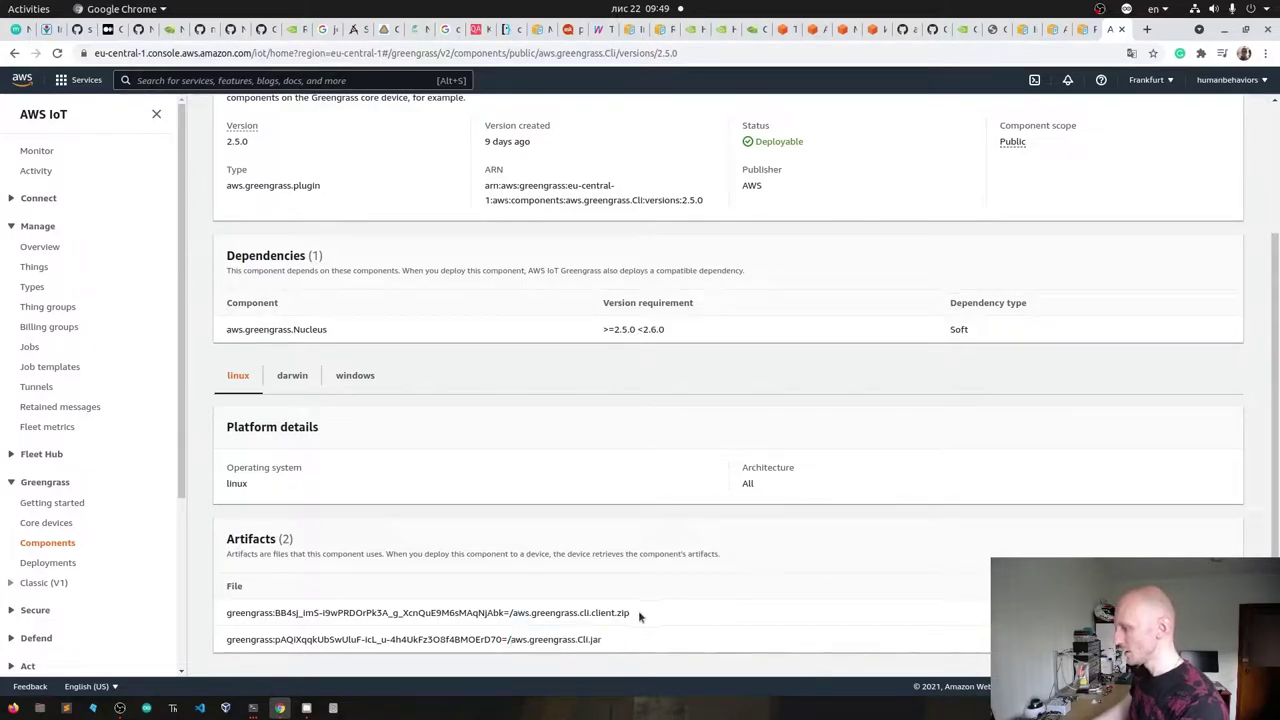
left_click_drag(638, 612, 517, 612)
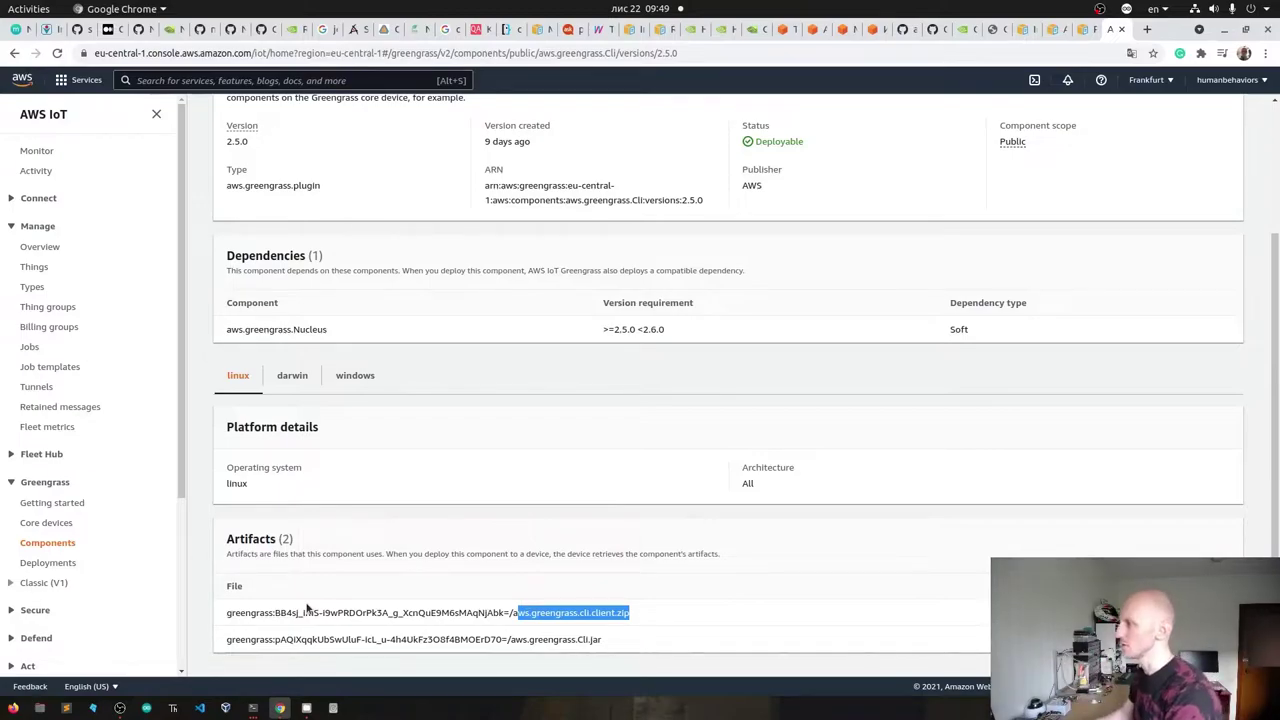
left_click(640, 548)
scroll(640, 548, "up", 3)
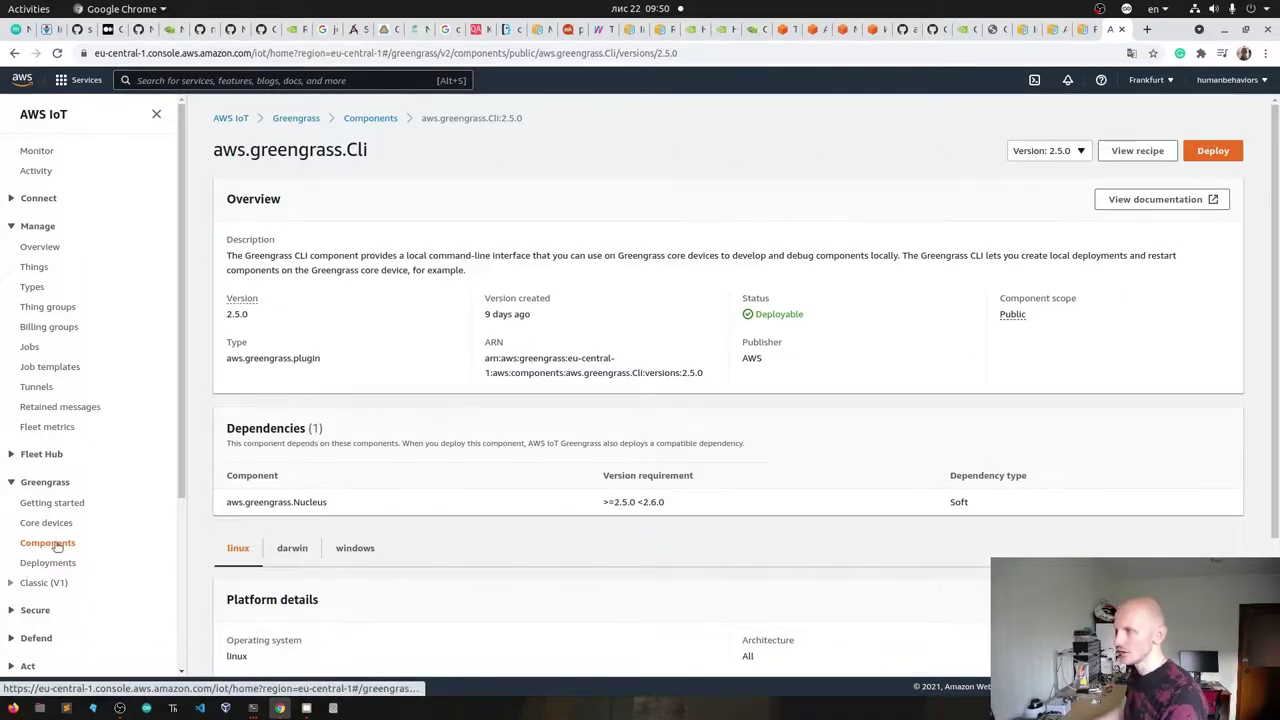
- Search the AWS services for "iot", open IoT Core, and go to the Greengrass components page
left_click(278, 81)
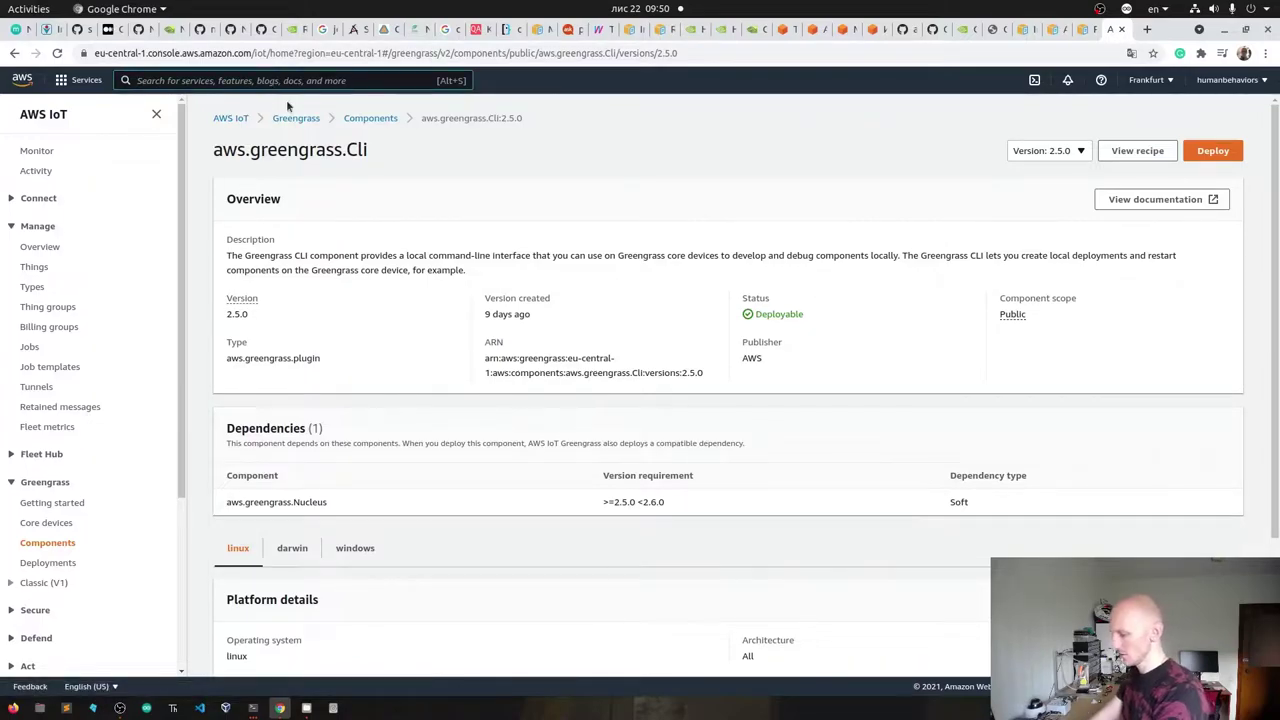
type("iot")
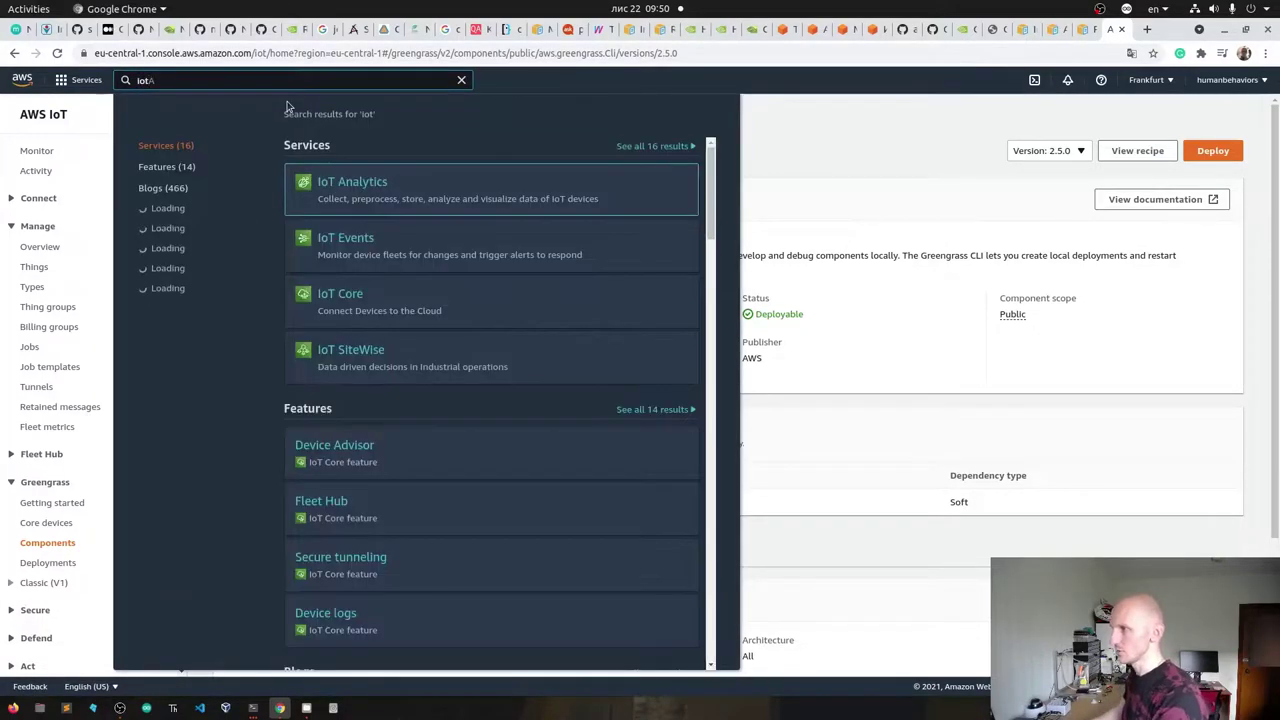
type("A")
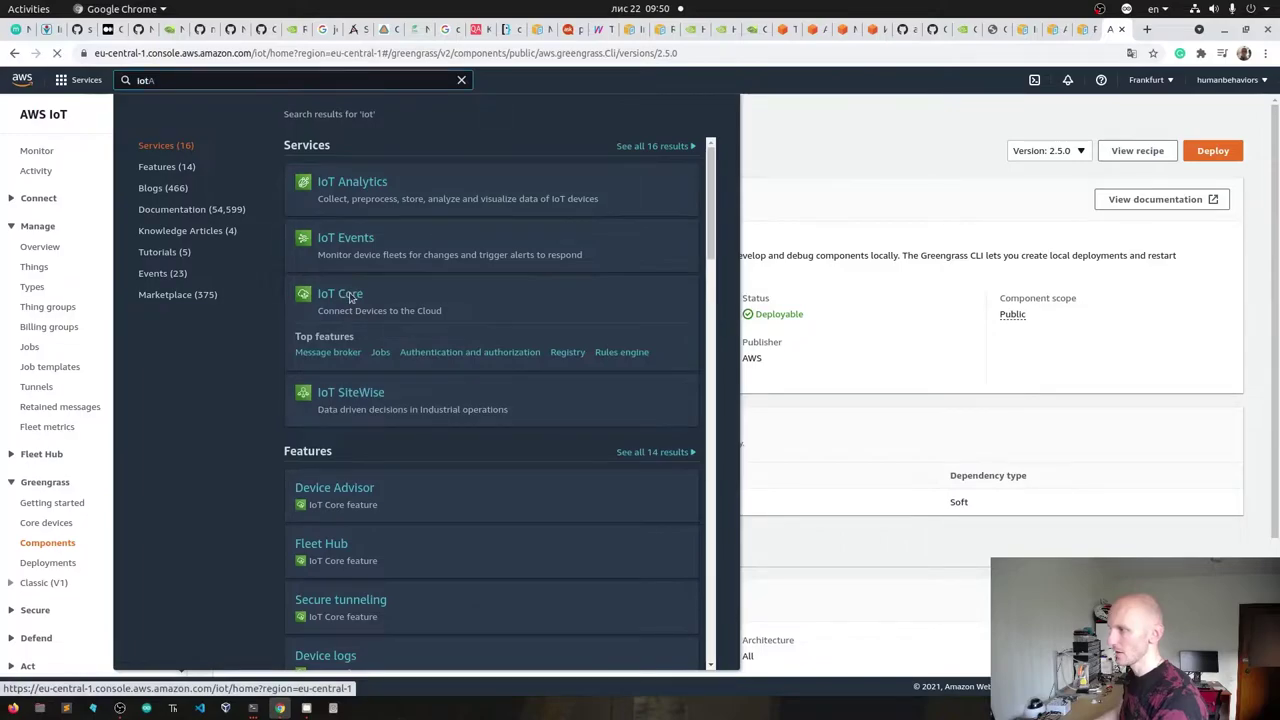
left_click(350, 293)
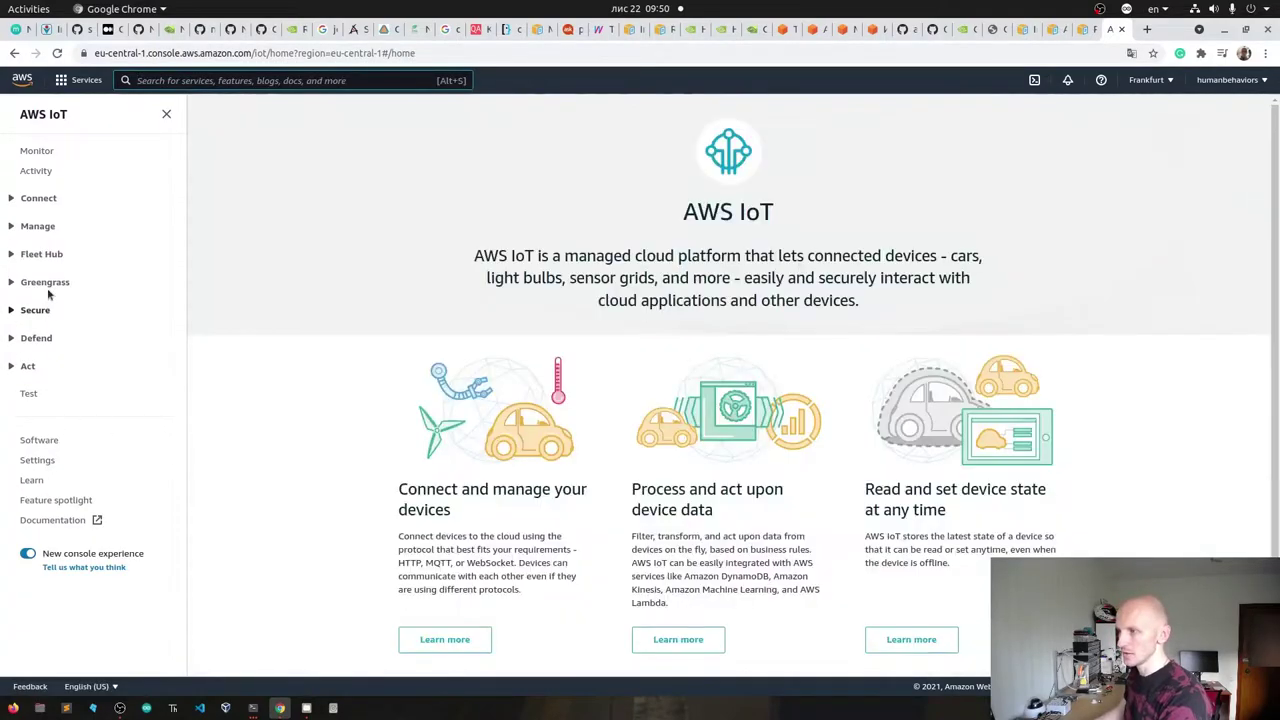
left_click(45, 284)
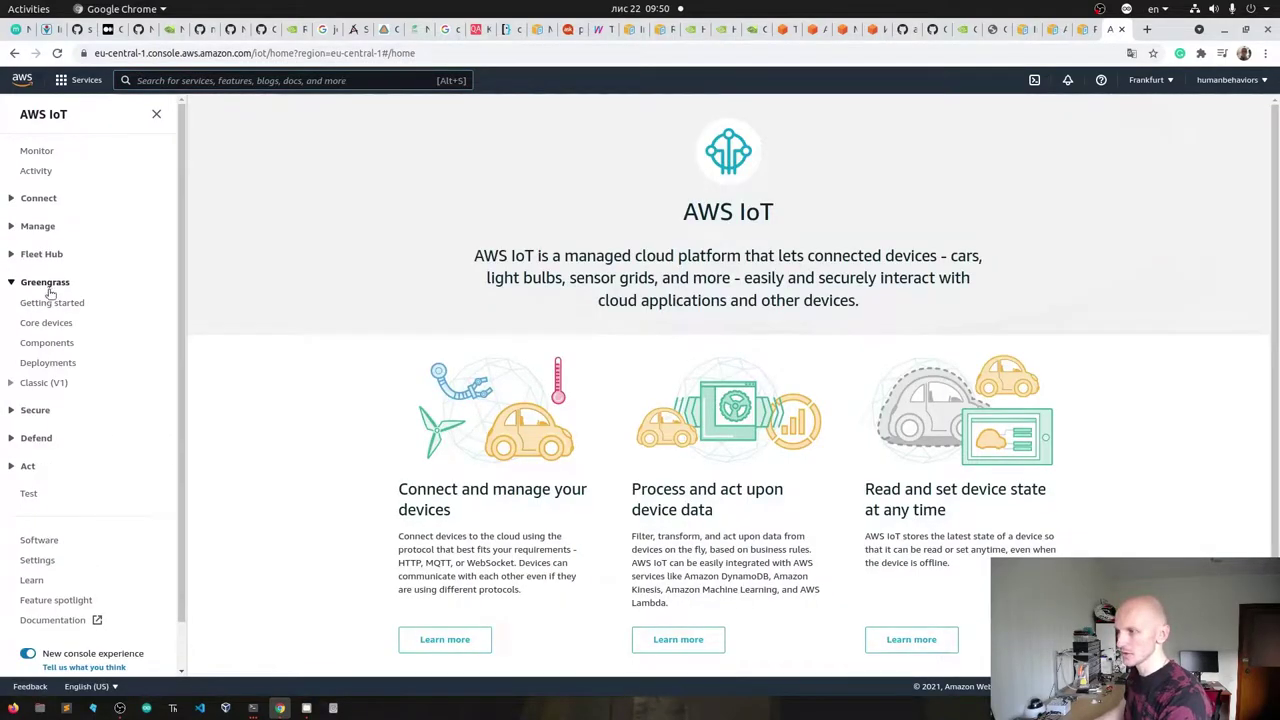
left_click(68, 345)
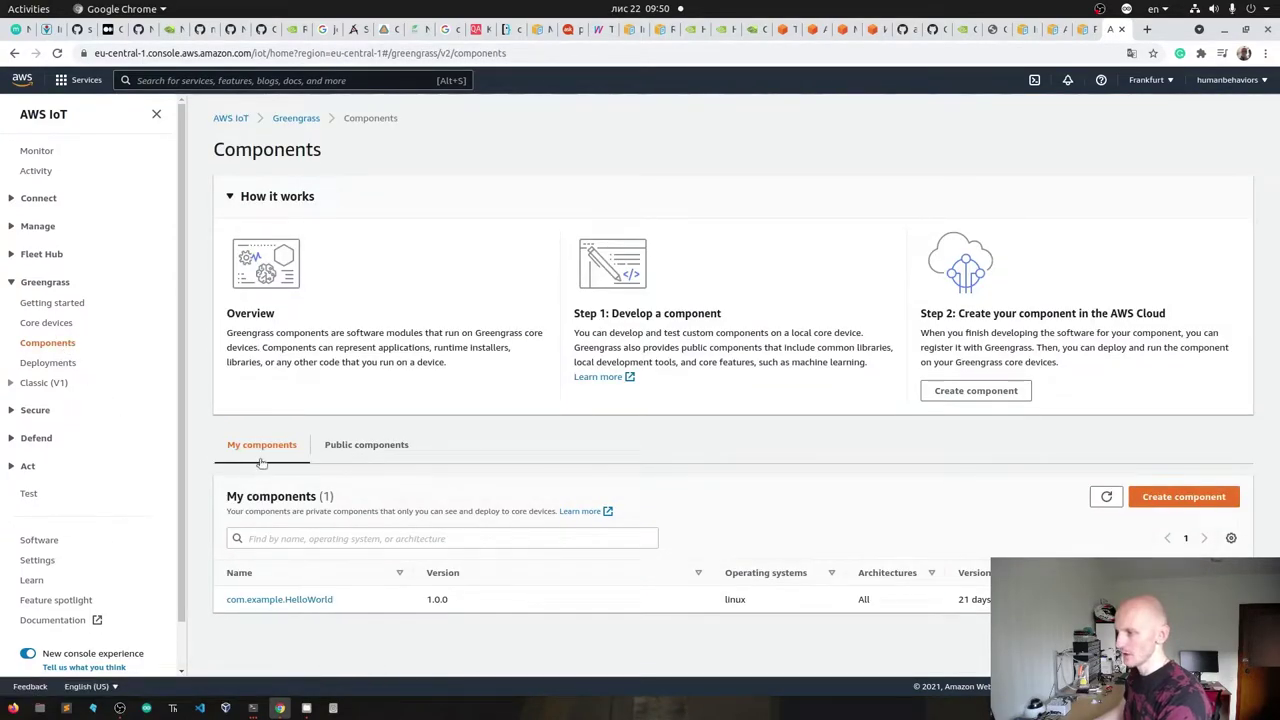
- Find the aws.greengrass.Cli component among the public components with the search term "cli" and open its details
left_click(368, 445)
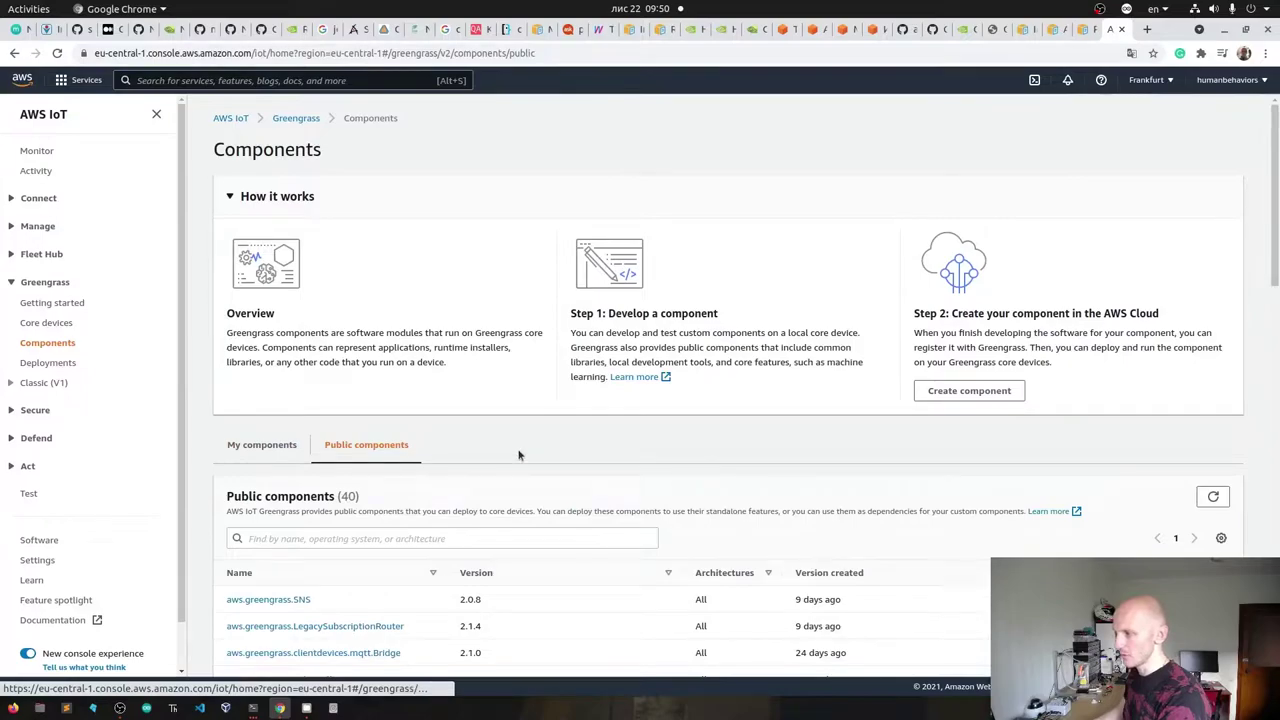
left_click(437, 539)
type("cli")
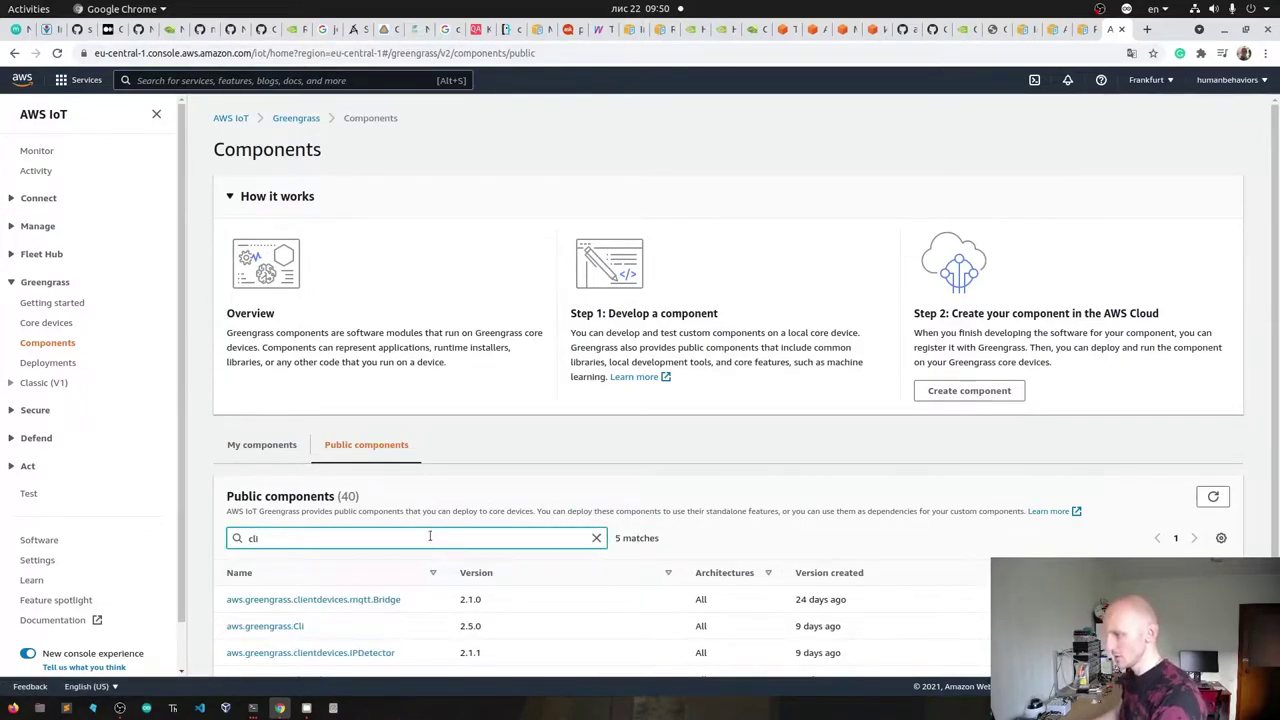
scroll(360, 555, "down", 2)
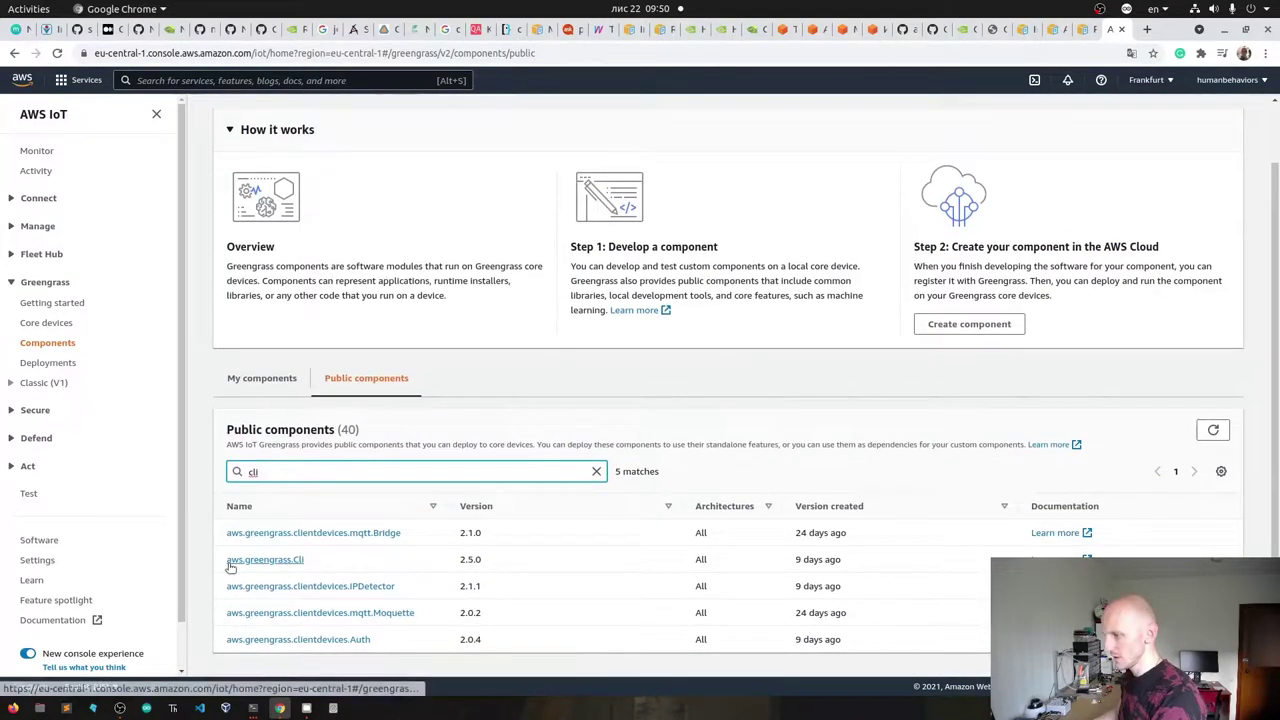
left_click(281, 562)
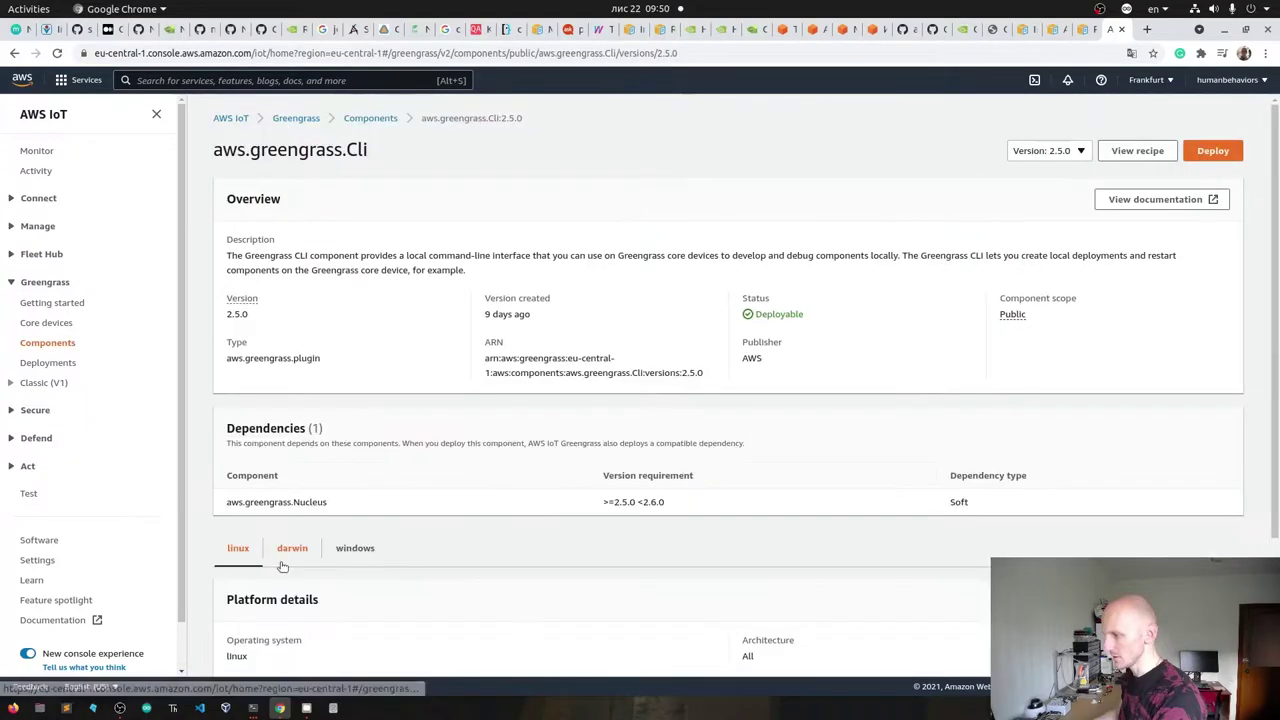
- Open the recipe of aws.greengrass.Cli version 2.5.0 and examine its platform manifests, artifacts and the read and execute permissions
left_click(1076, 152)
left_click(926, 146)
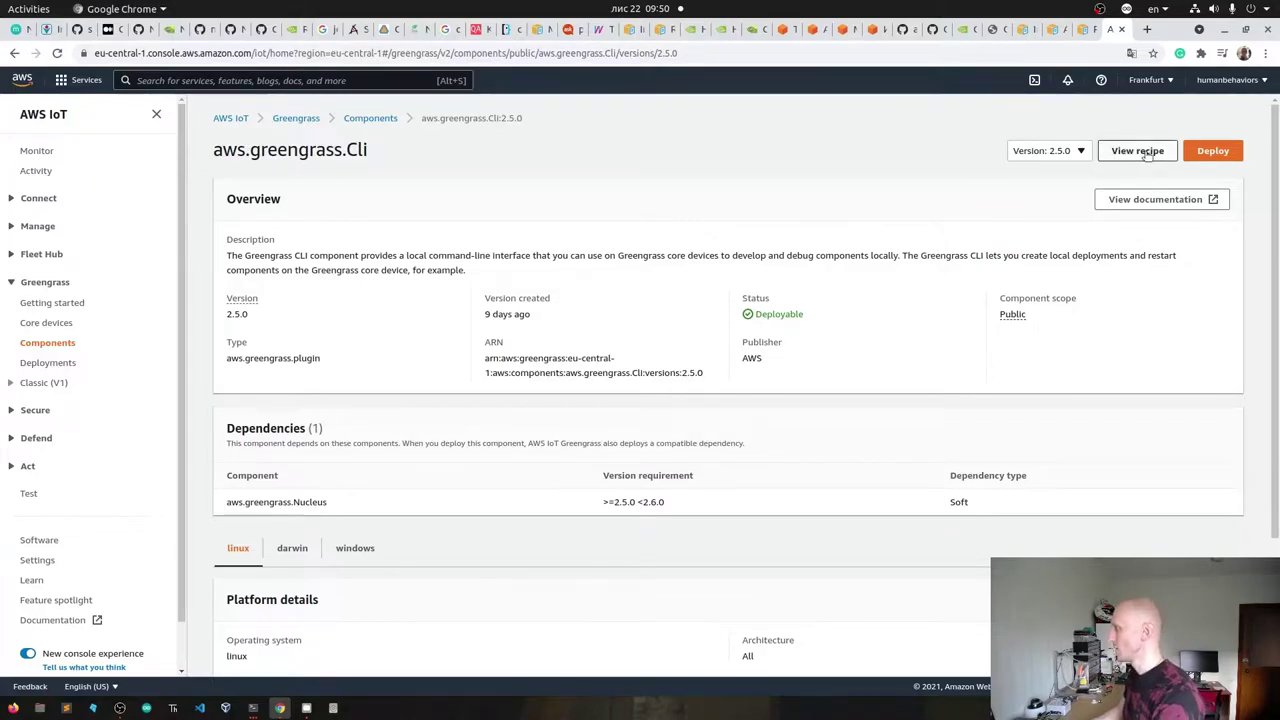
left_click(1146, 155)
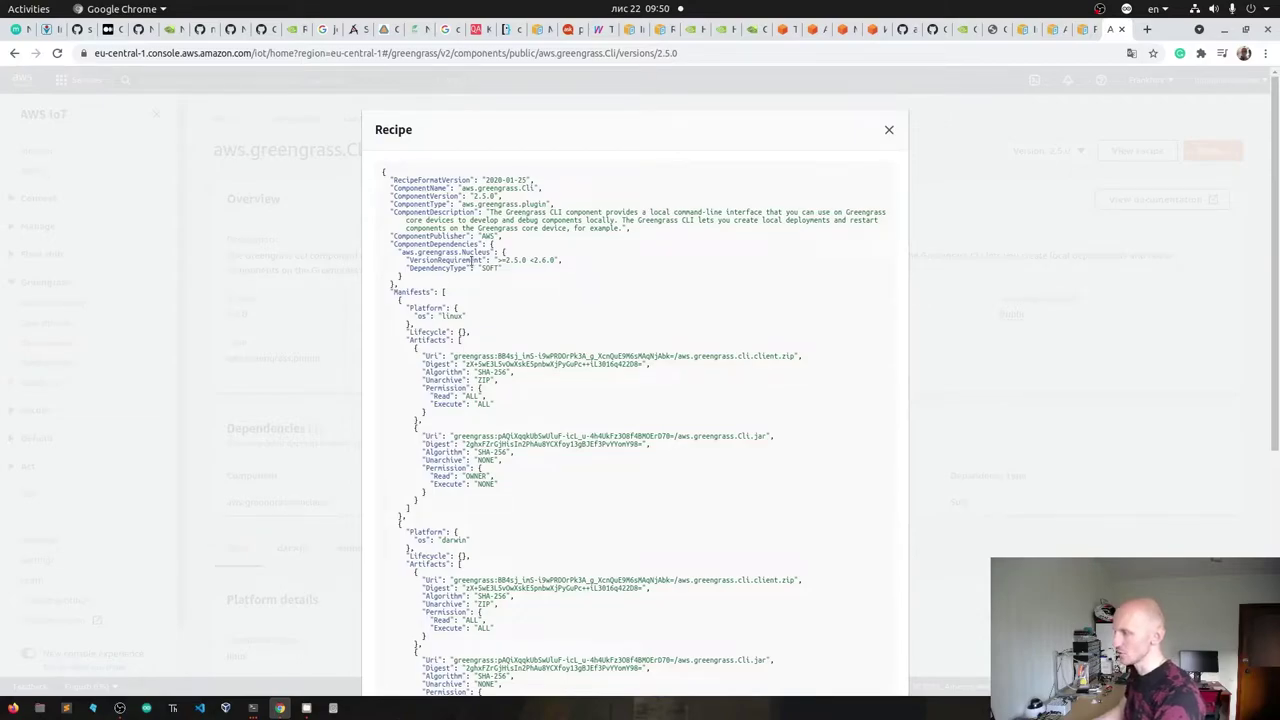
scroll(470, 261, "down", 5)
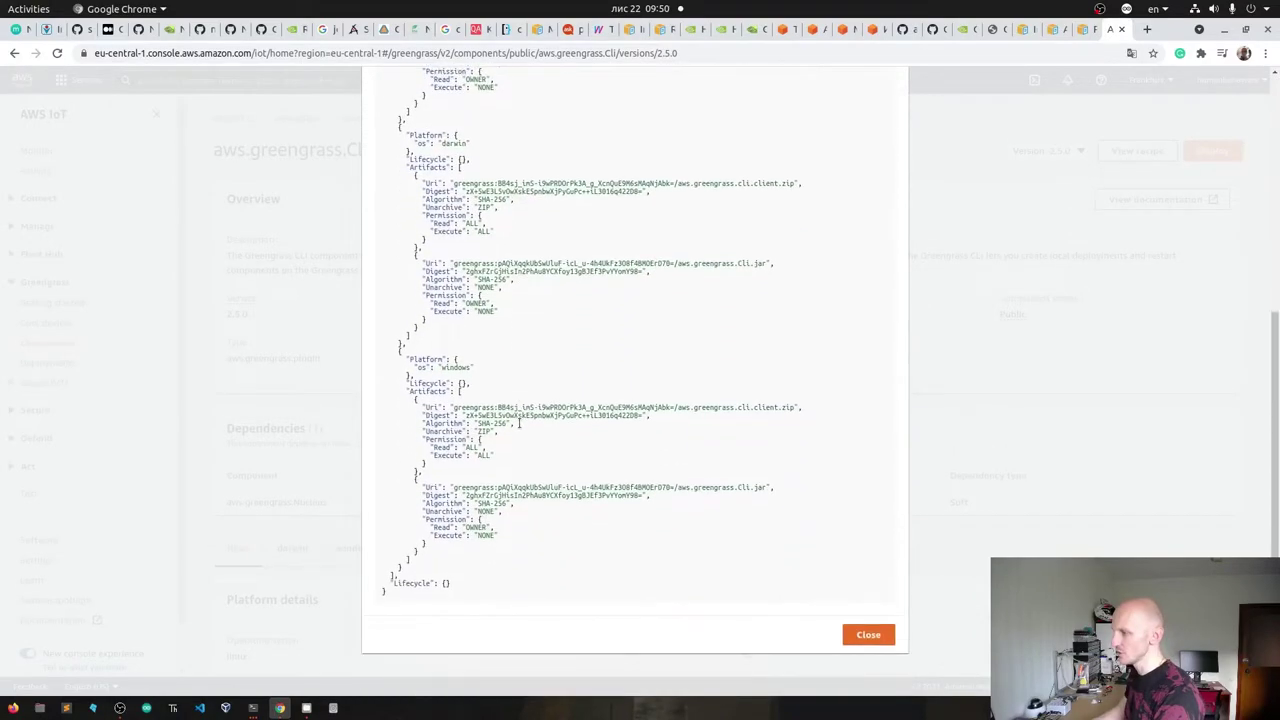
scroll(519, 423, "up", 8)
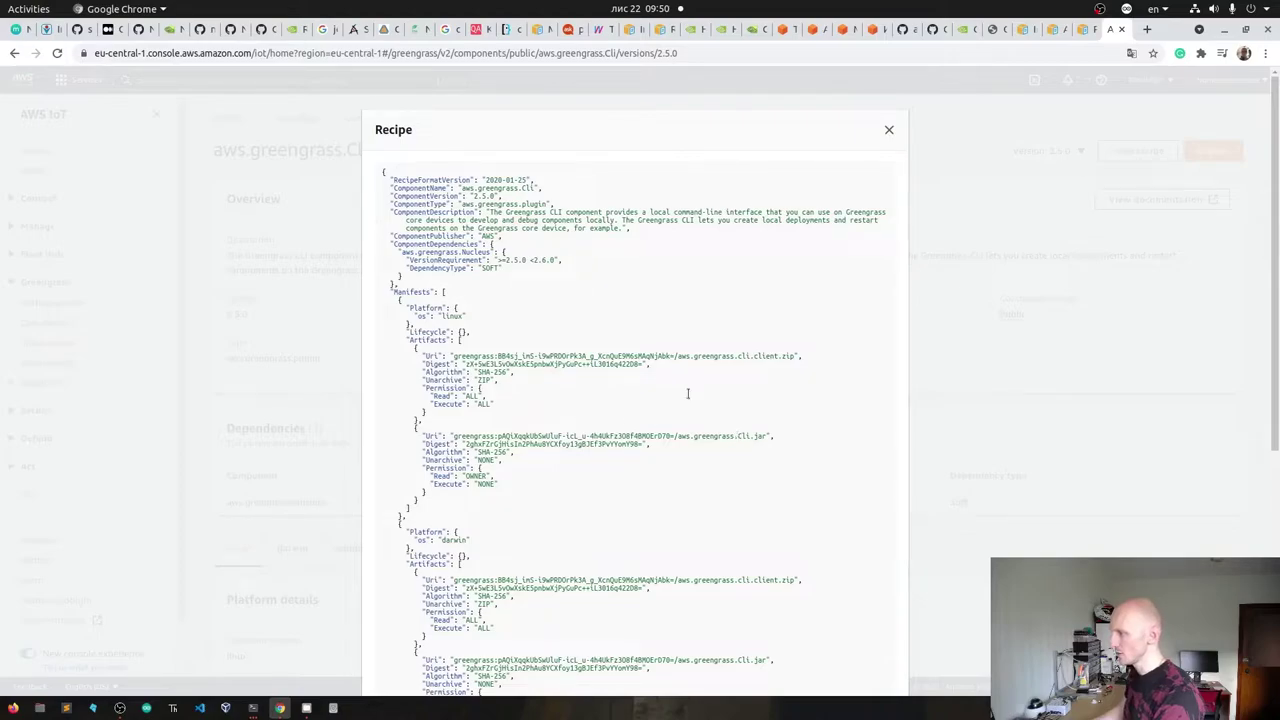
triple_click(454, 397)
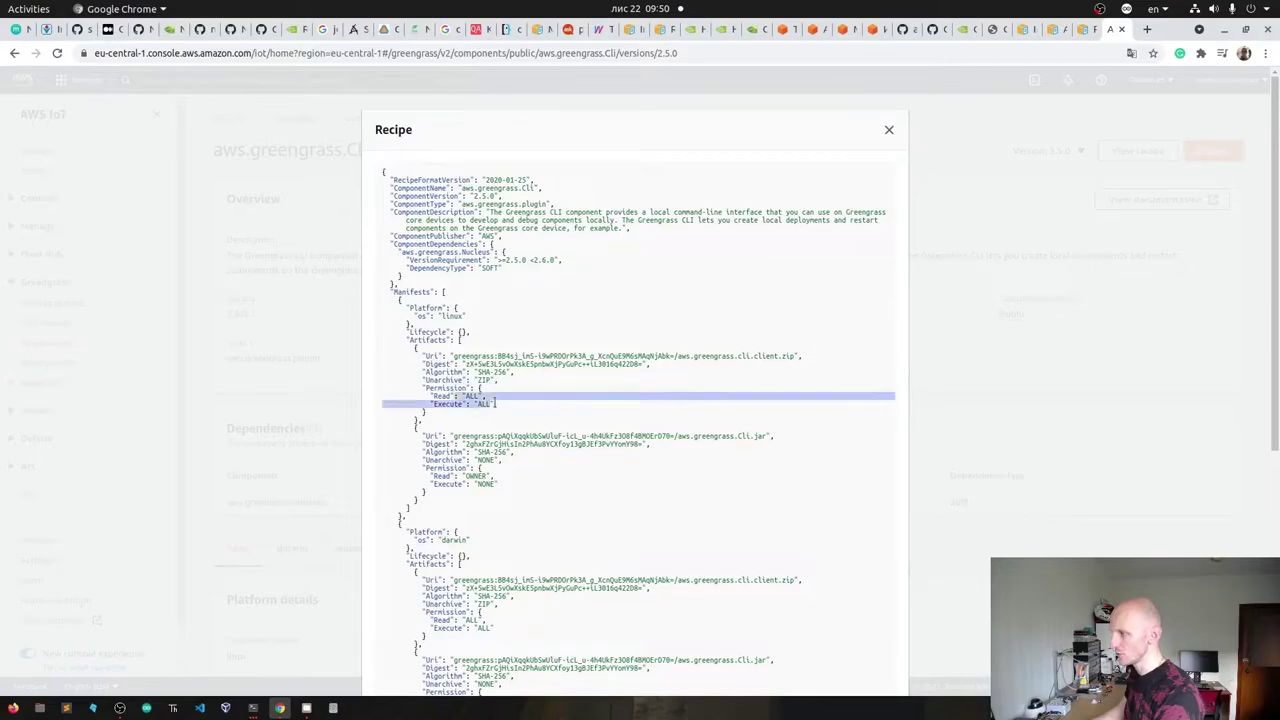
left_click(497, 402)
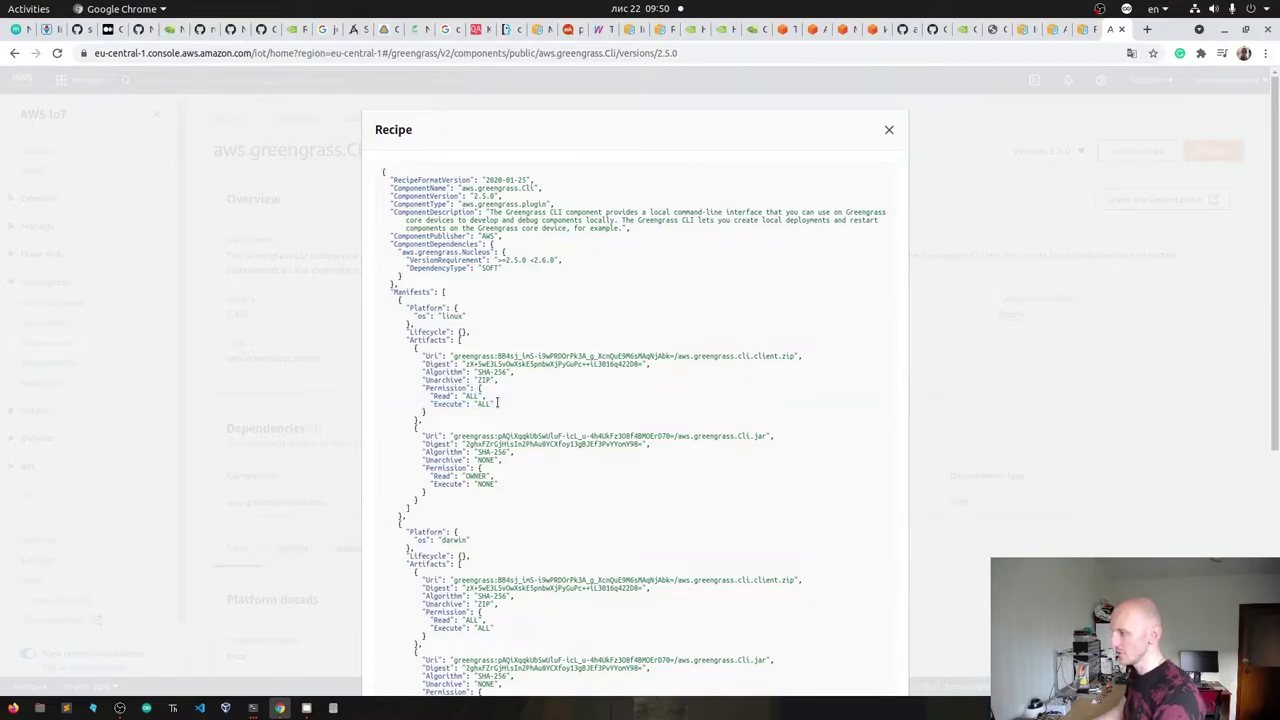
scroll(497, 402, "down", 6)
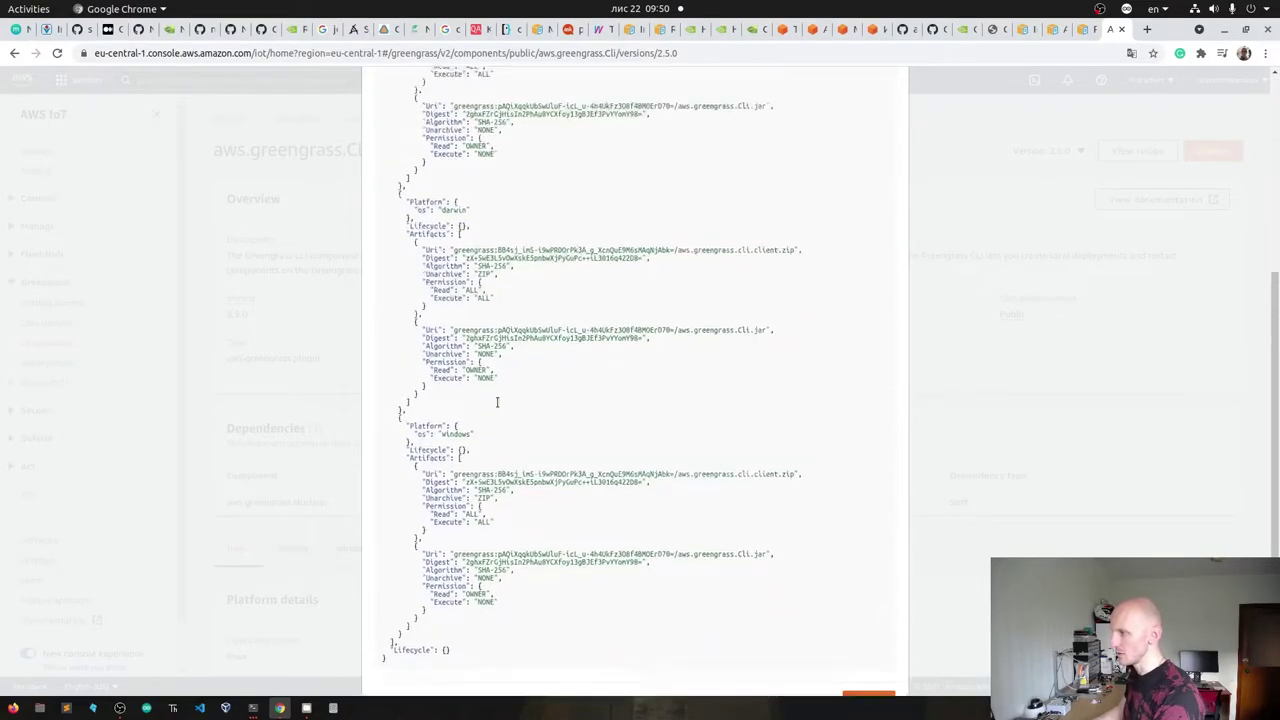
- Review the component description in the aws.greengrass.Cli recipe by highlighting it, and close the recipe
scroll(497, 402, "up", 10)
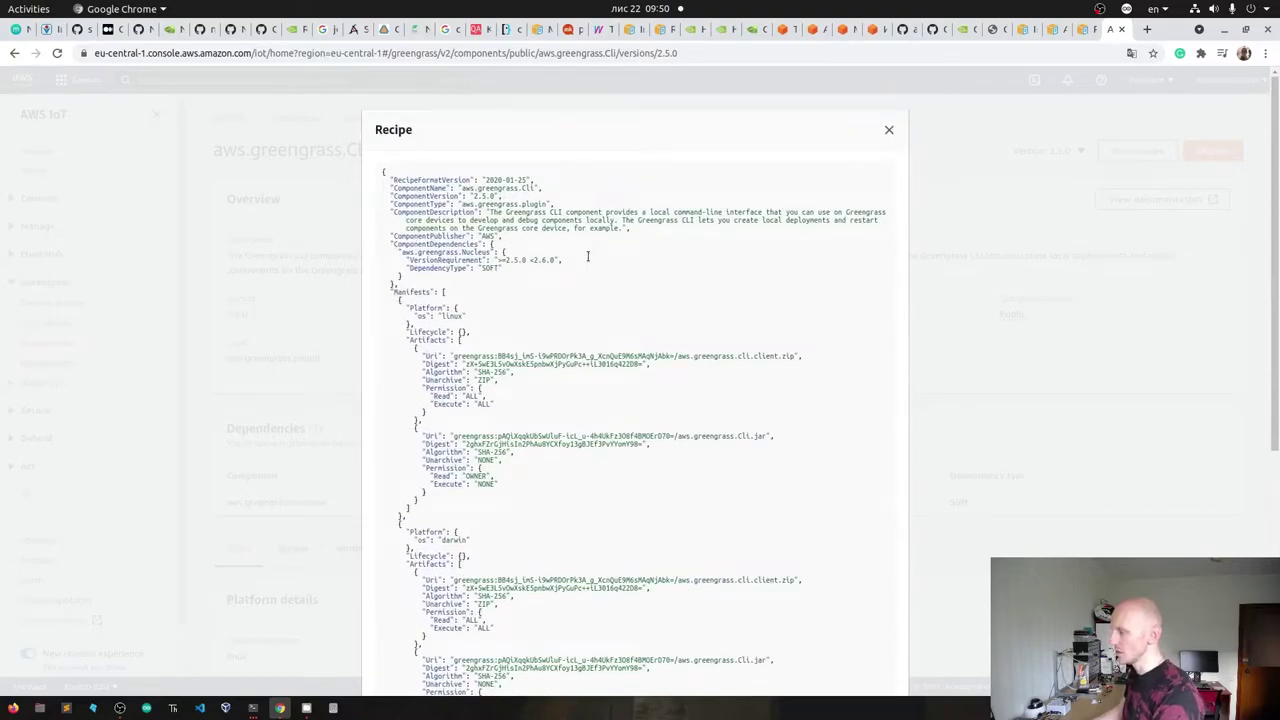
left_click_drag(535, 213, 706, 255)
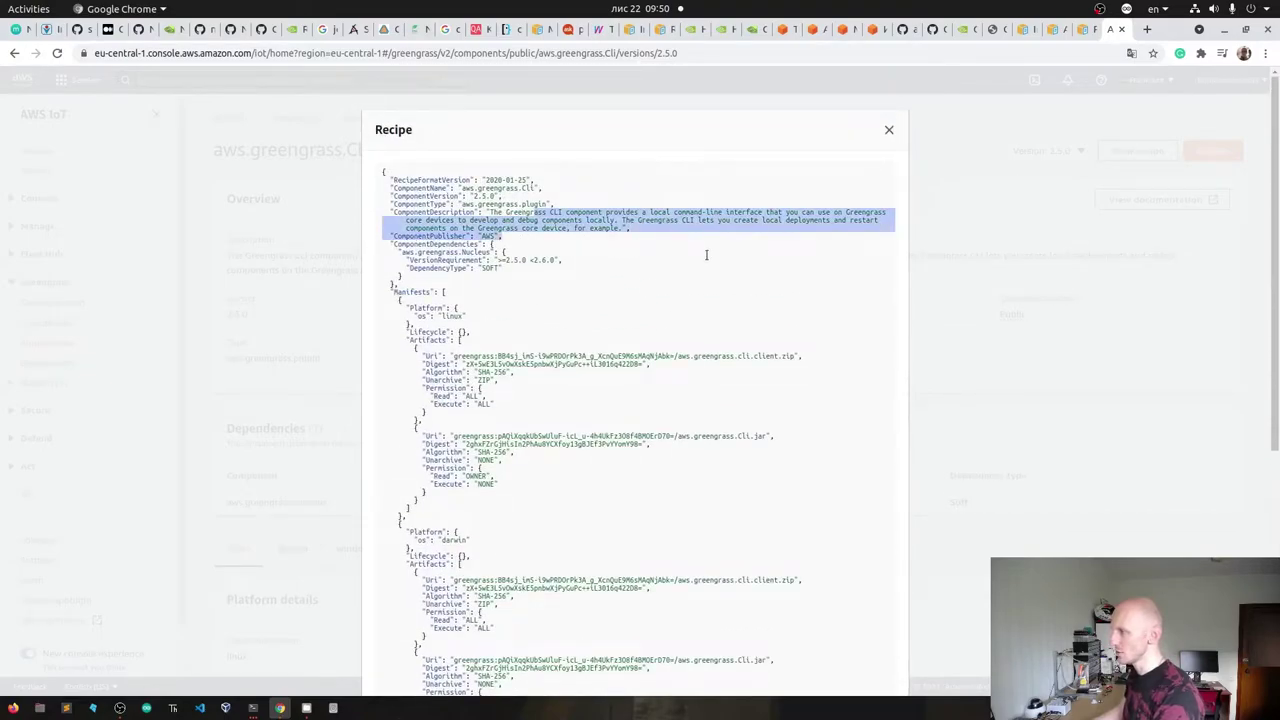
left_click(706, 255)
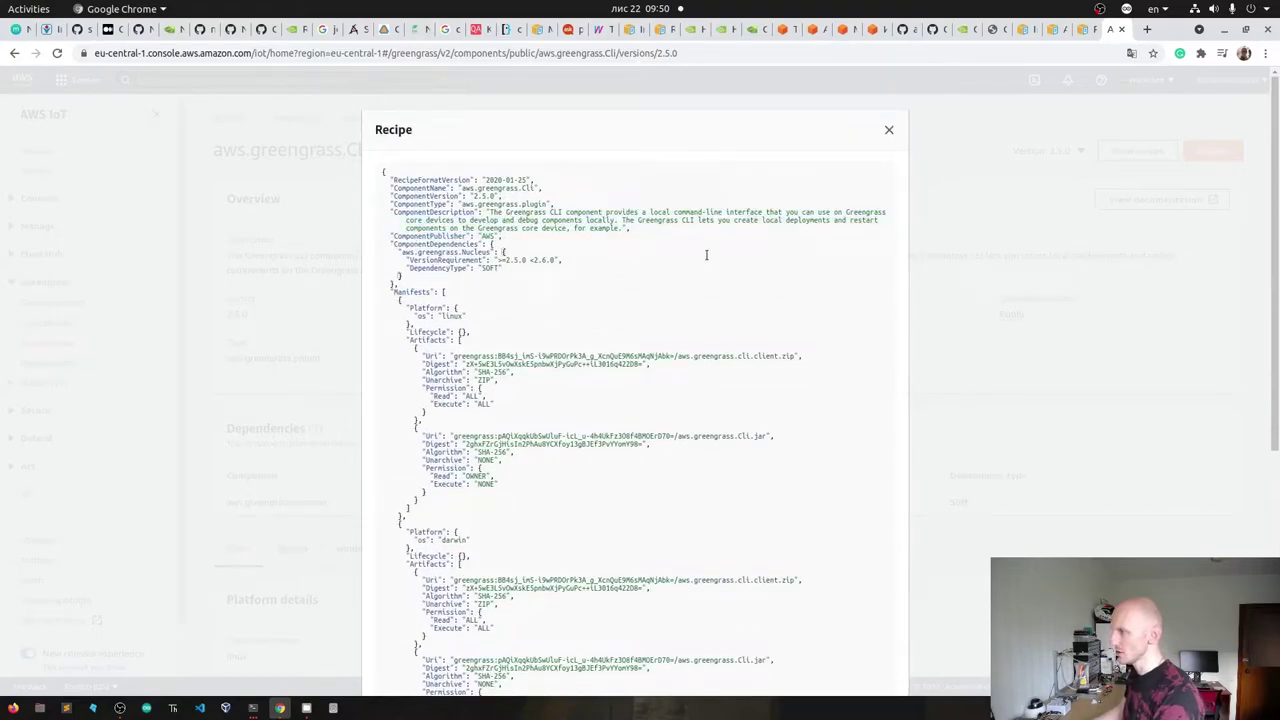
left_click(887, 130)
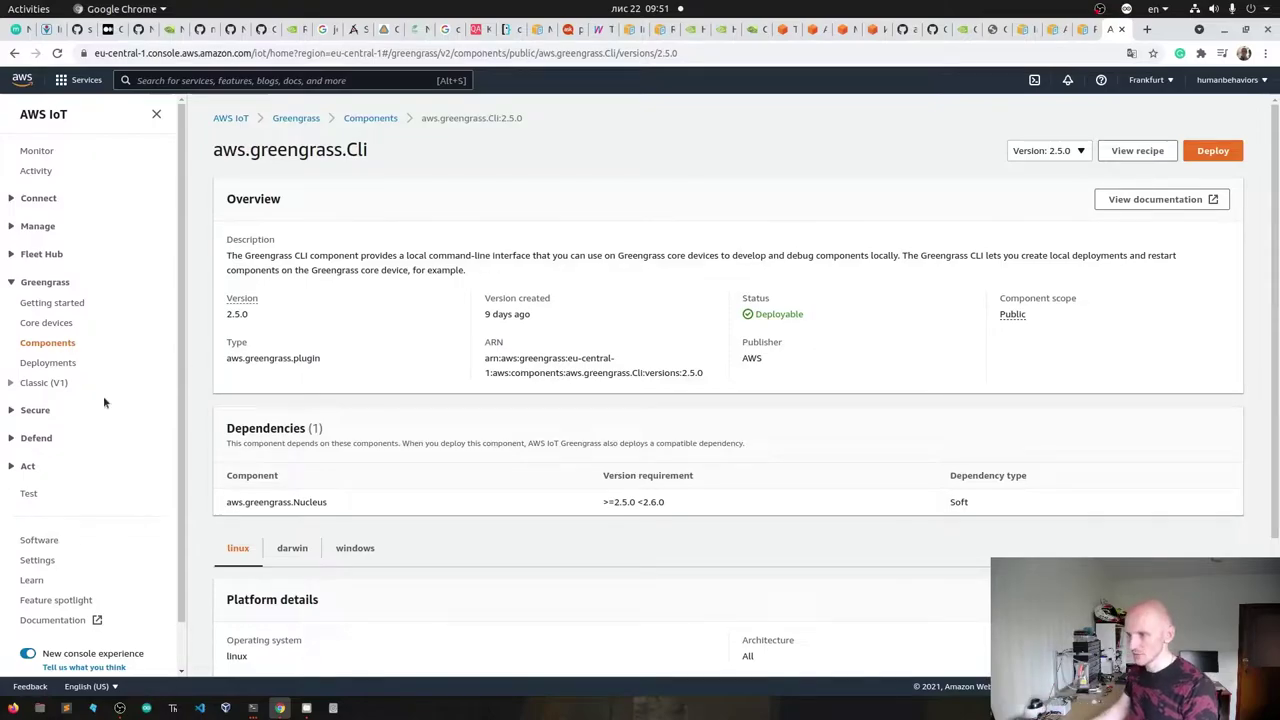
- View the private com.example.HelloWorld component among the Greengrass components, and go to the list of public components
left_click(53, 345)
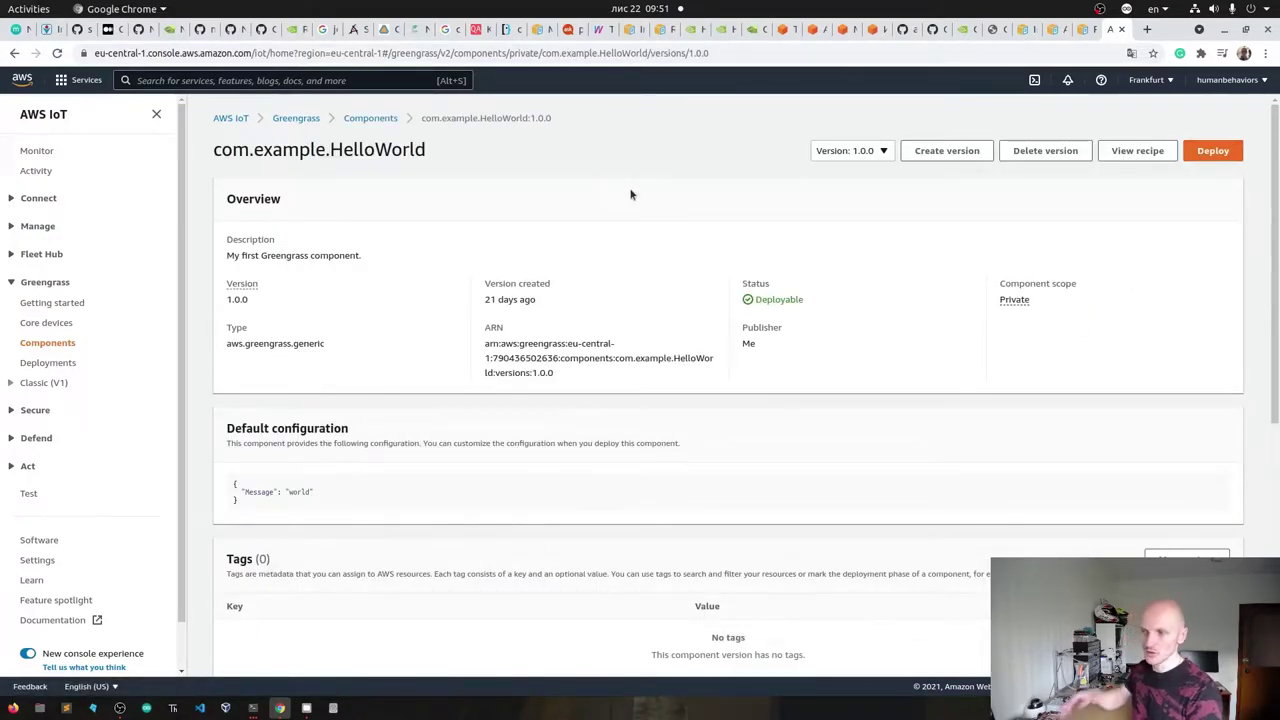
left_click(47, 343)
left_click(366, 444)
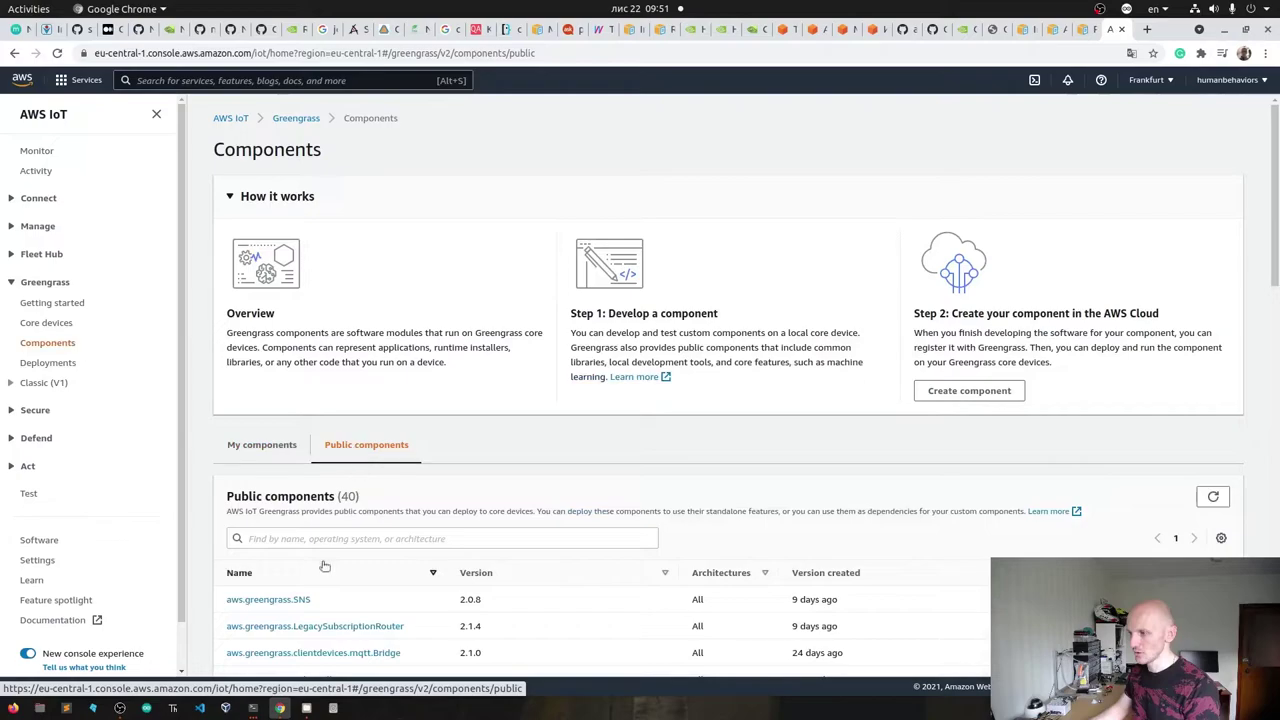
- Find aws.greengrass.Cli among the public components with the search term "cli" and review its details, dependency and Linux artifacts
left_click(320, 539)
type("c")
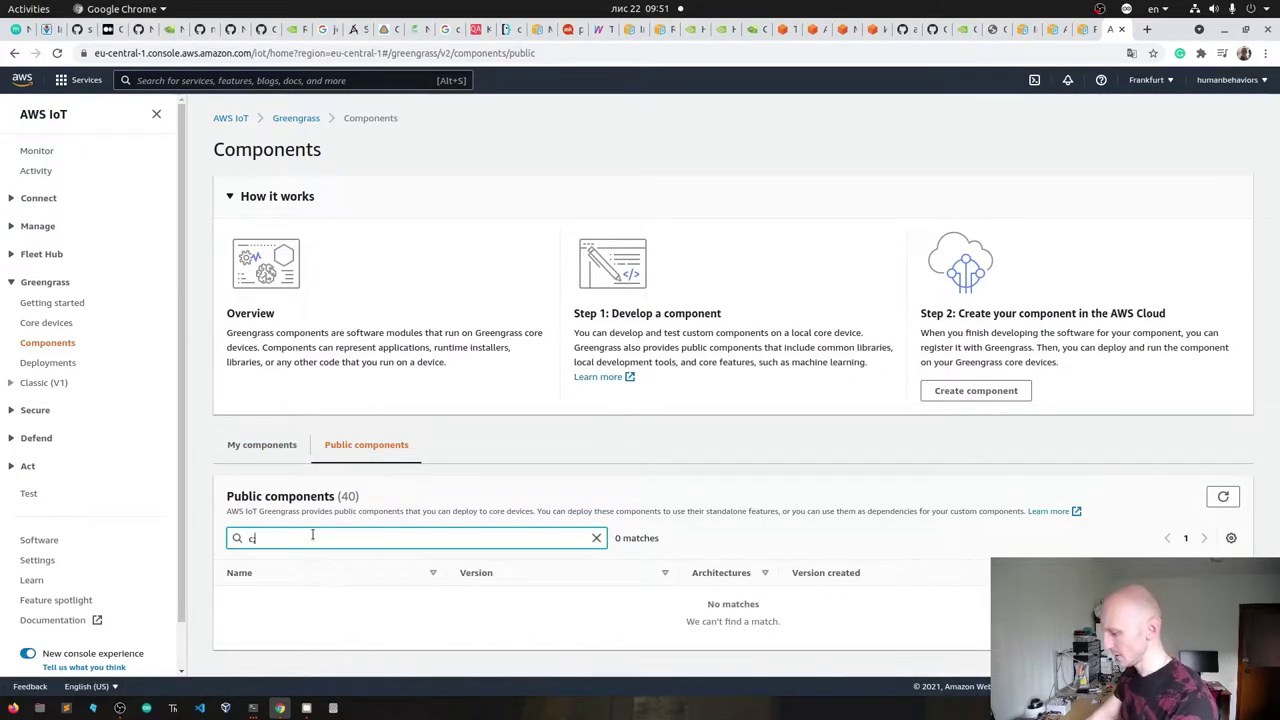
type(";")
key("BackSpace")
key("BackSpace")
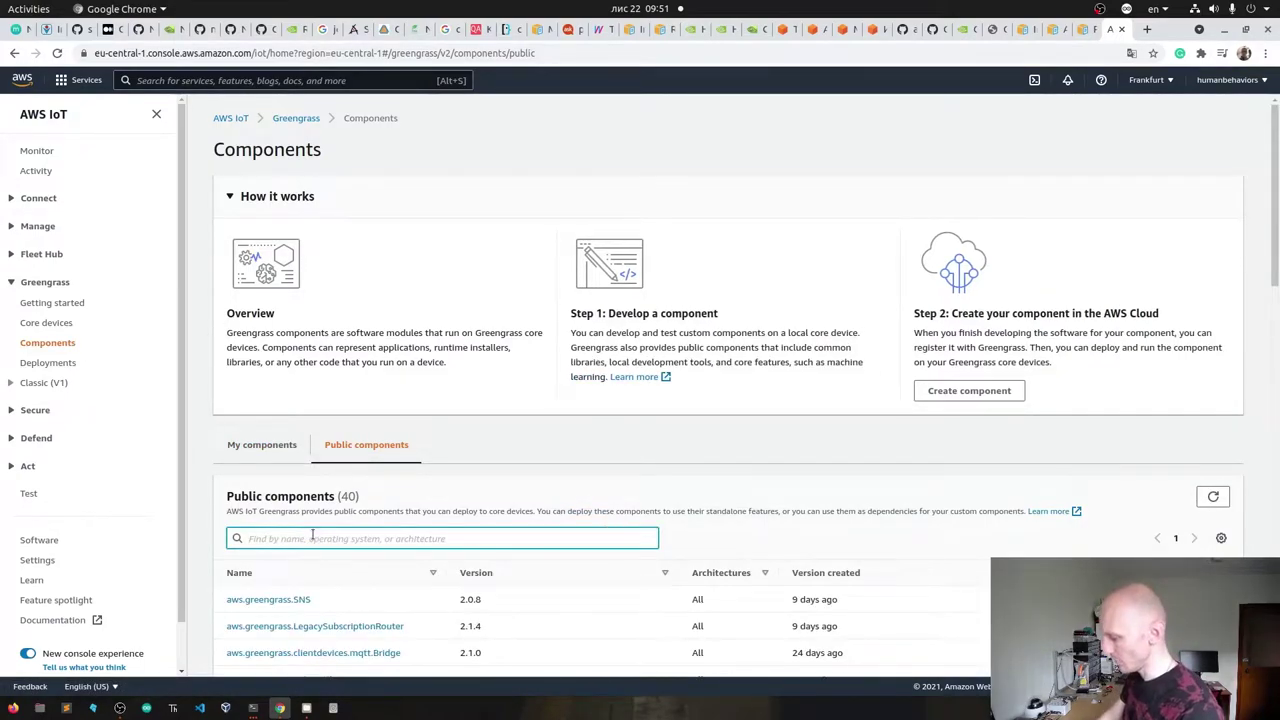
type("cli")
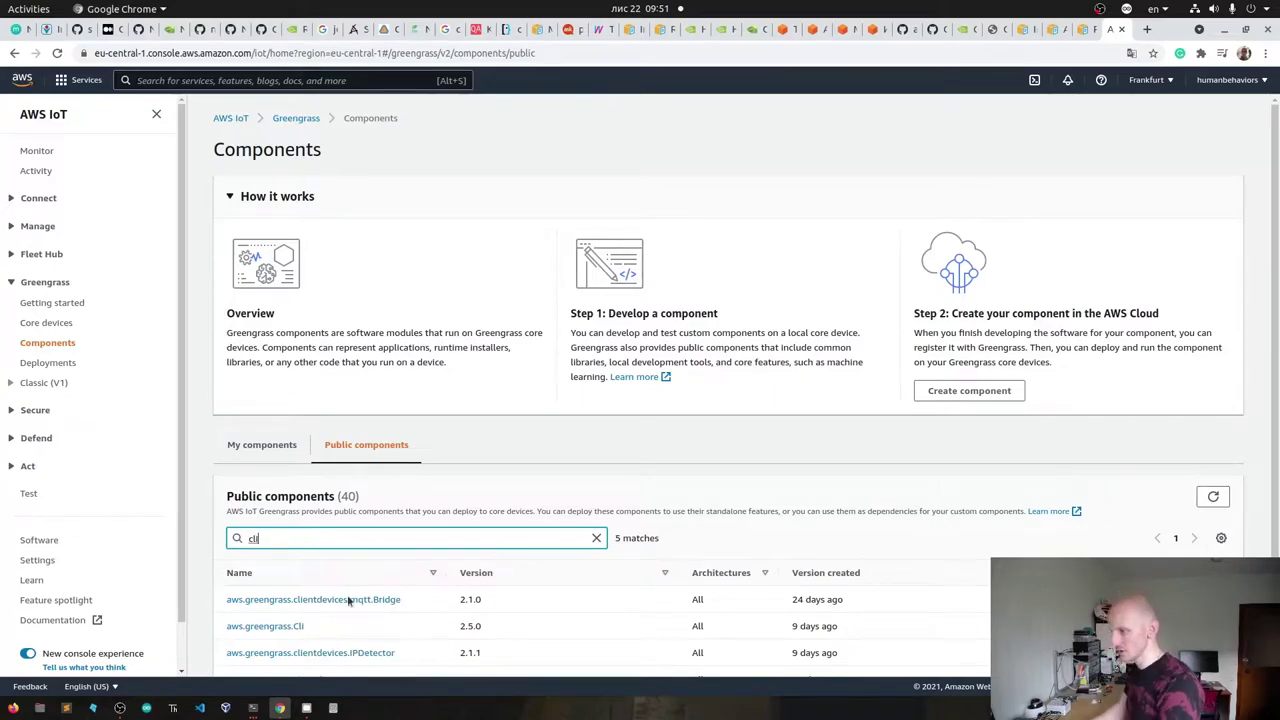
left_click(292, 627)
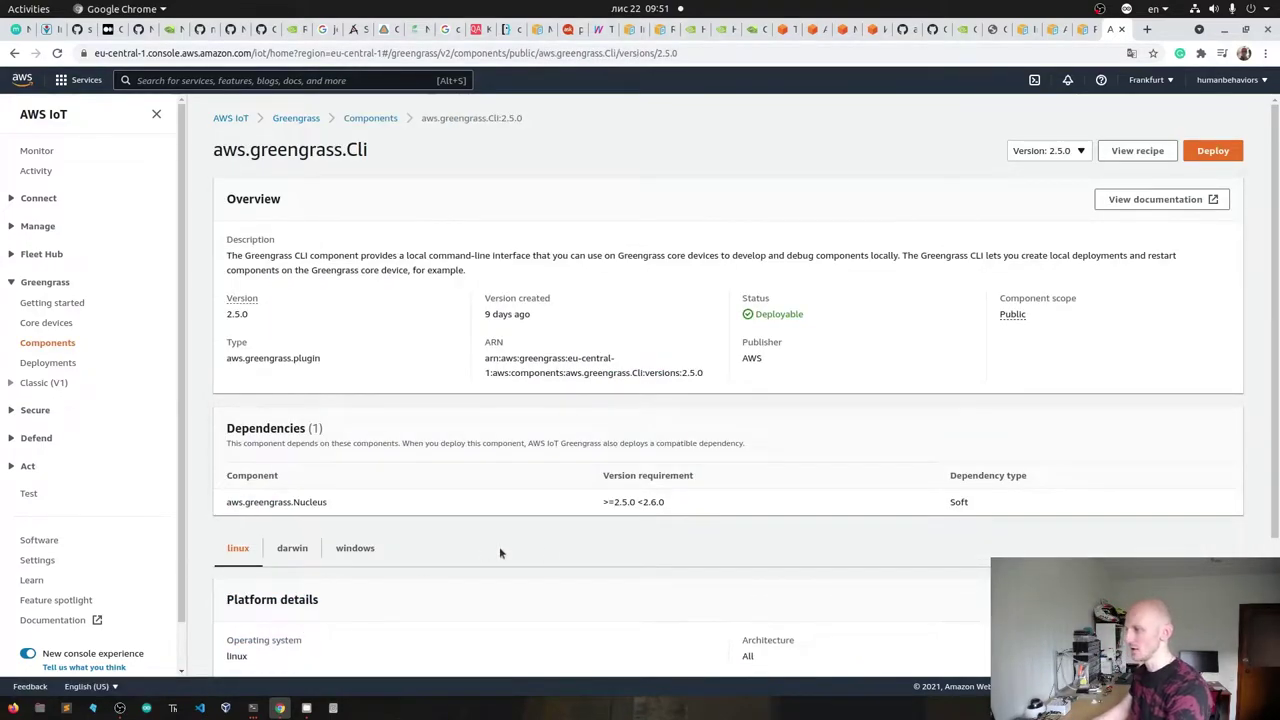
scroll(526, 546, "down", 3)
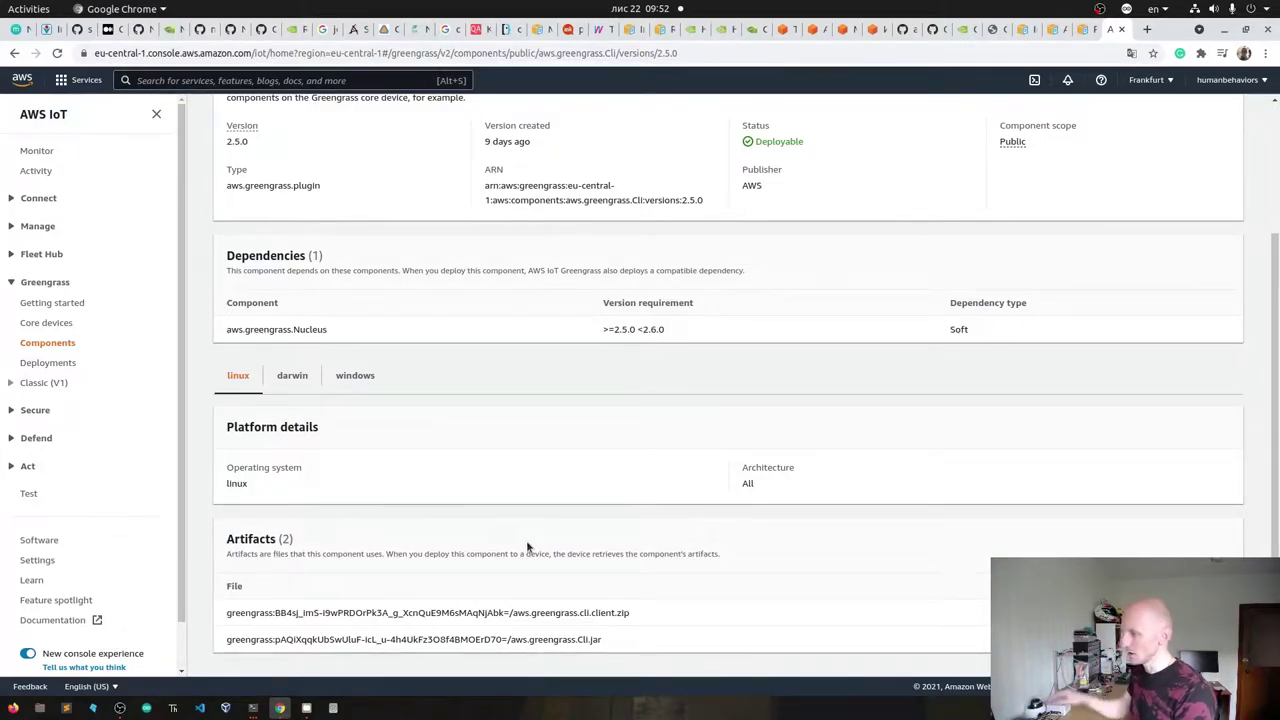
scroll(563, 538, "up", 3)
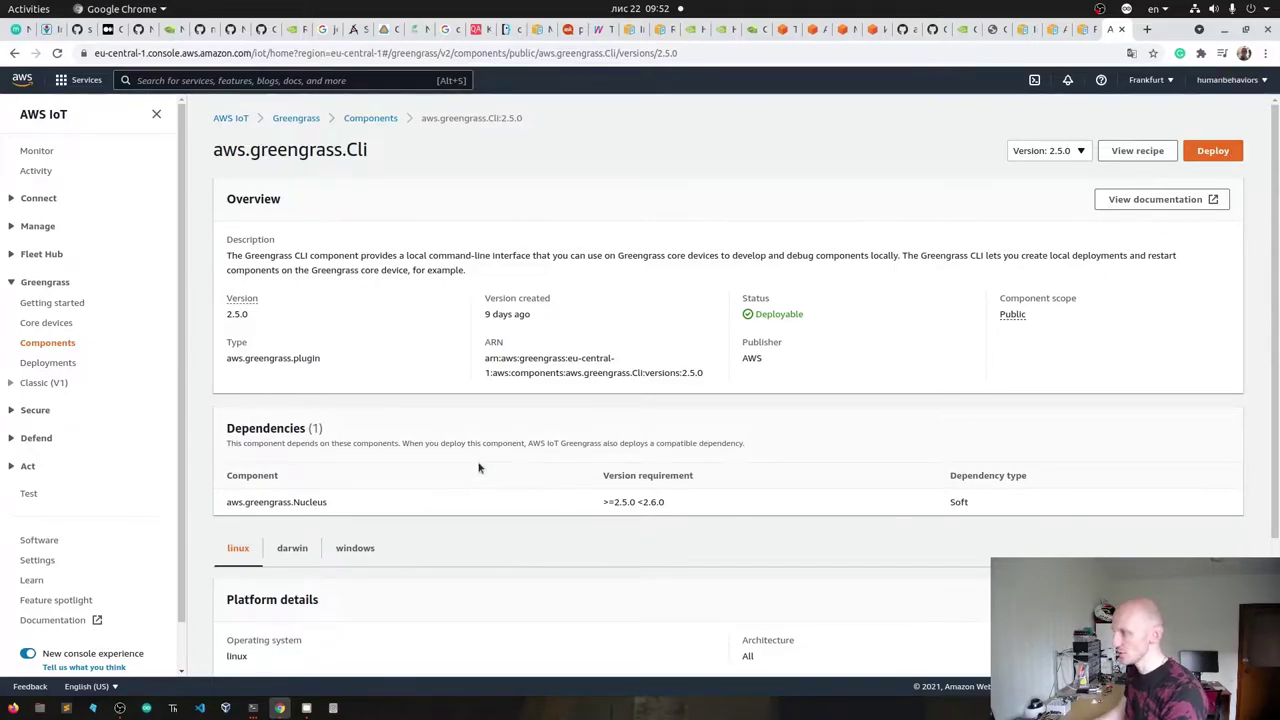
- Switch to the AWS IoT Greengrass Developer Guide and open the Create deployments page under Deploy components to devices
left_click(1024, 31)
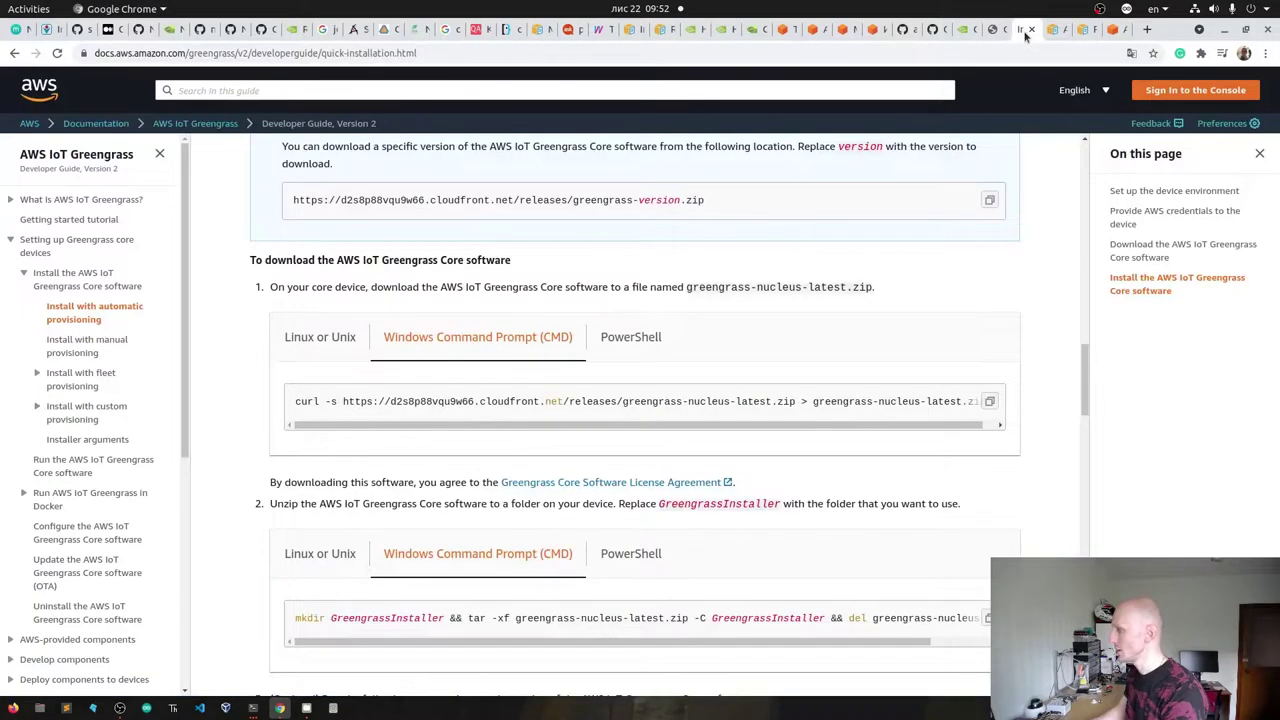
scroll(75, 458, "down", 2)
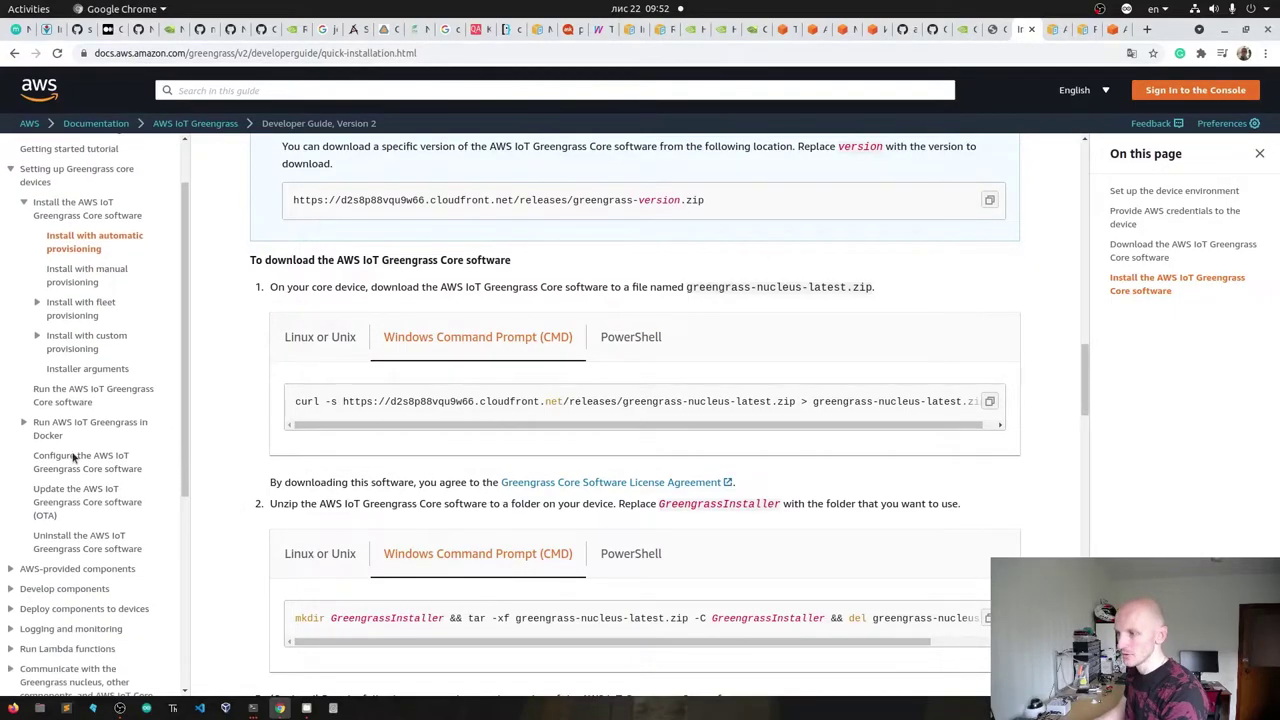
scroll(120, 490, "down", 4)
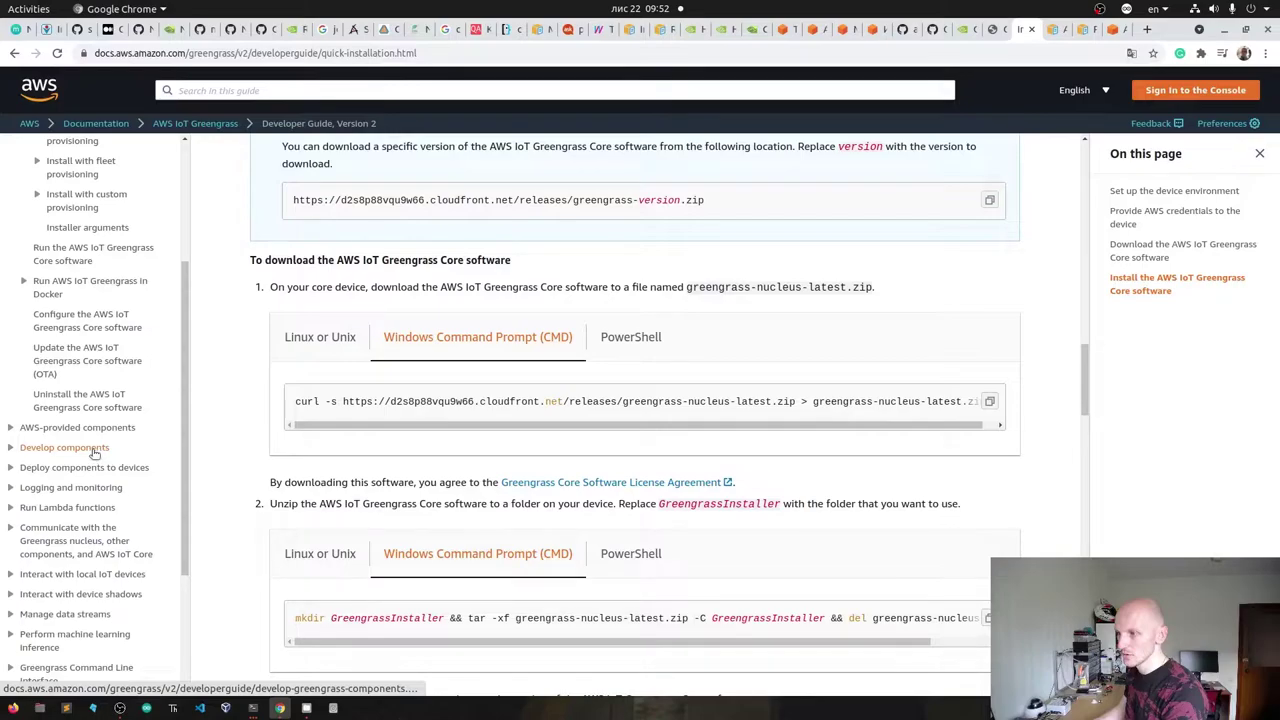
left_click(95, 467)
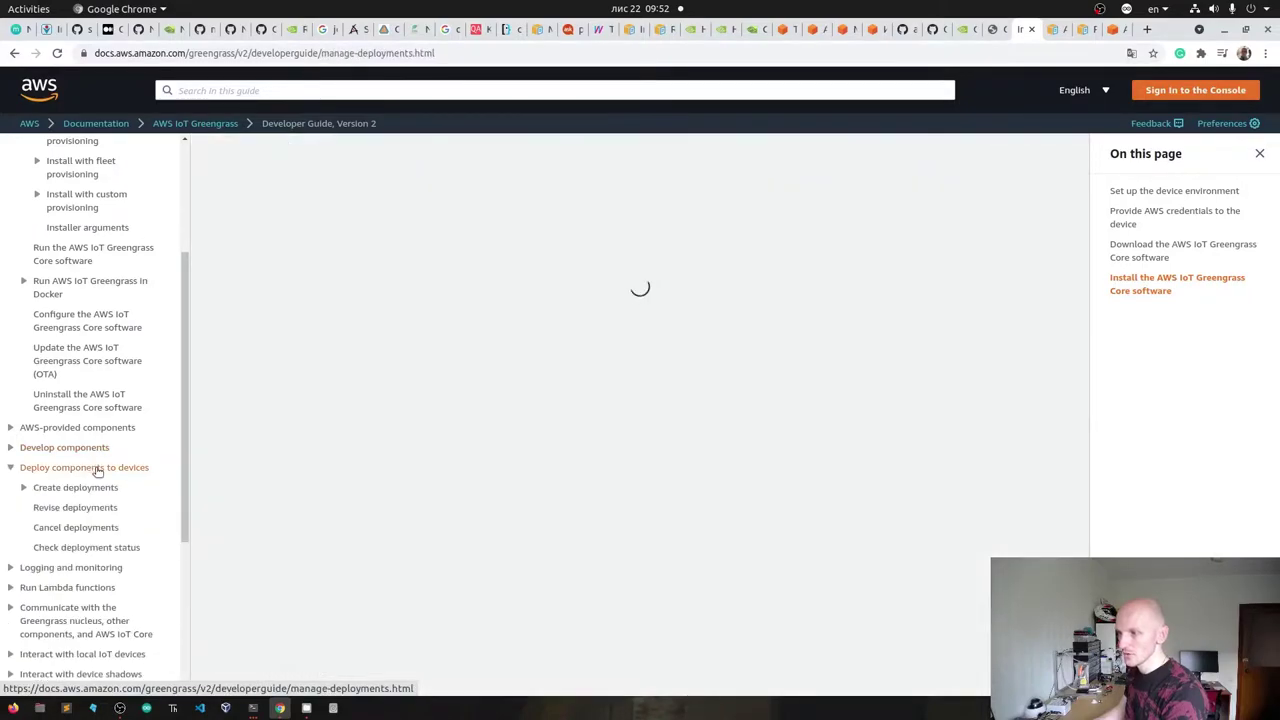
left_click(96, 487)
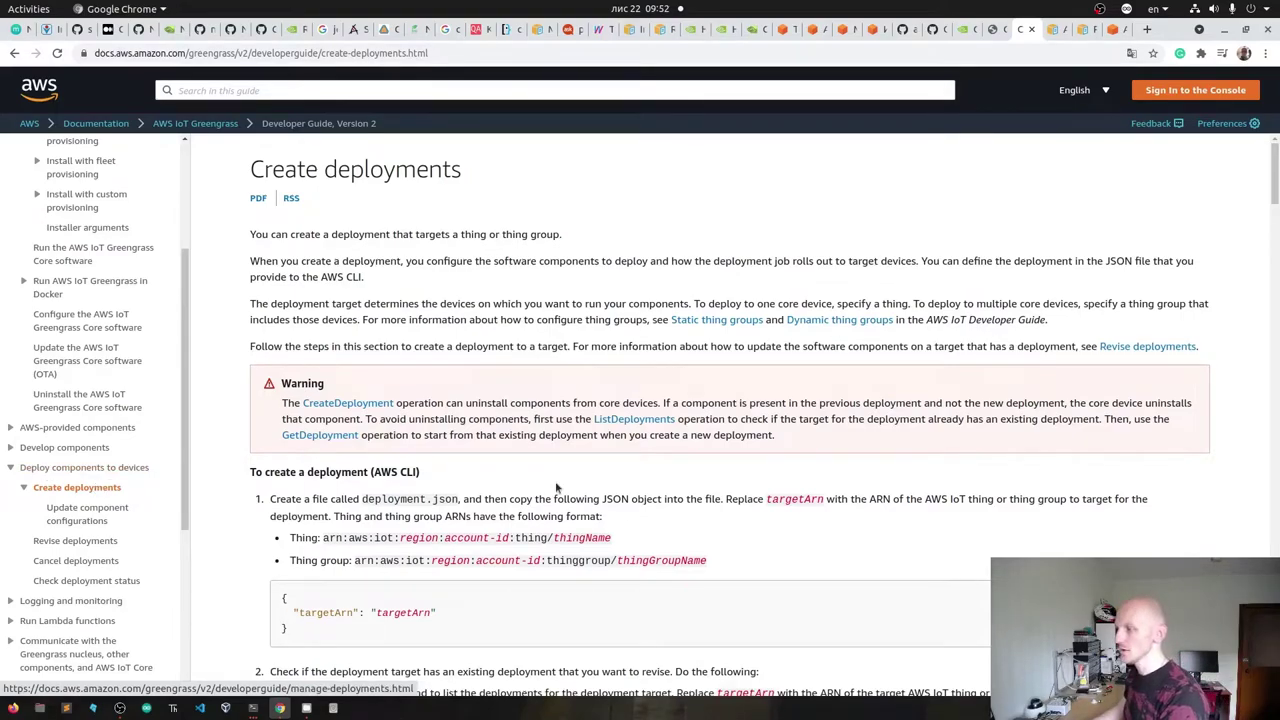
- Examine the Create deployments page's AWS CLI steps, component options, example configuration updates and deployment policies
scroll(555, 485, "down", 3)
scroll(555, 494, "up", 3)
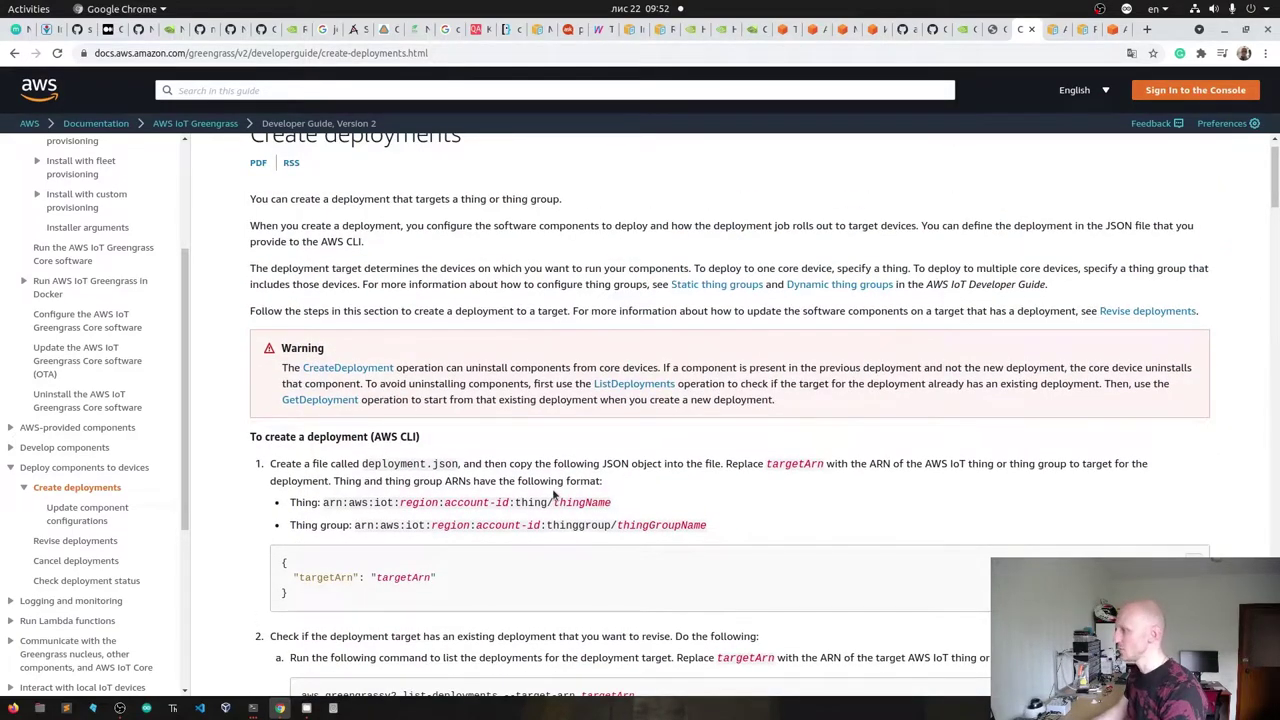
scroll(552, 490, "down", 6)
scroll(550, 487, "down", 5)
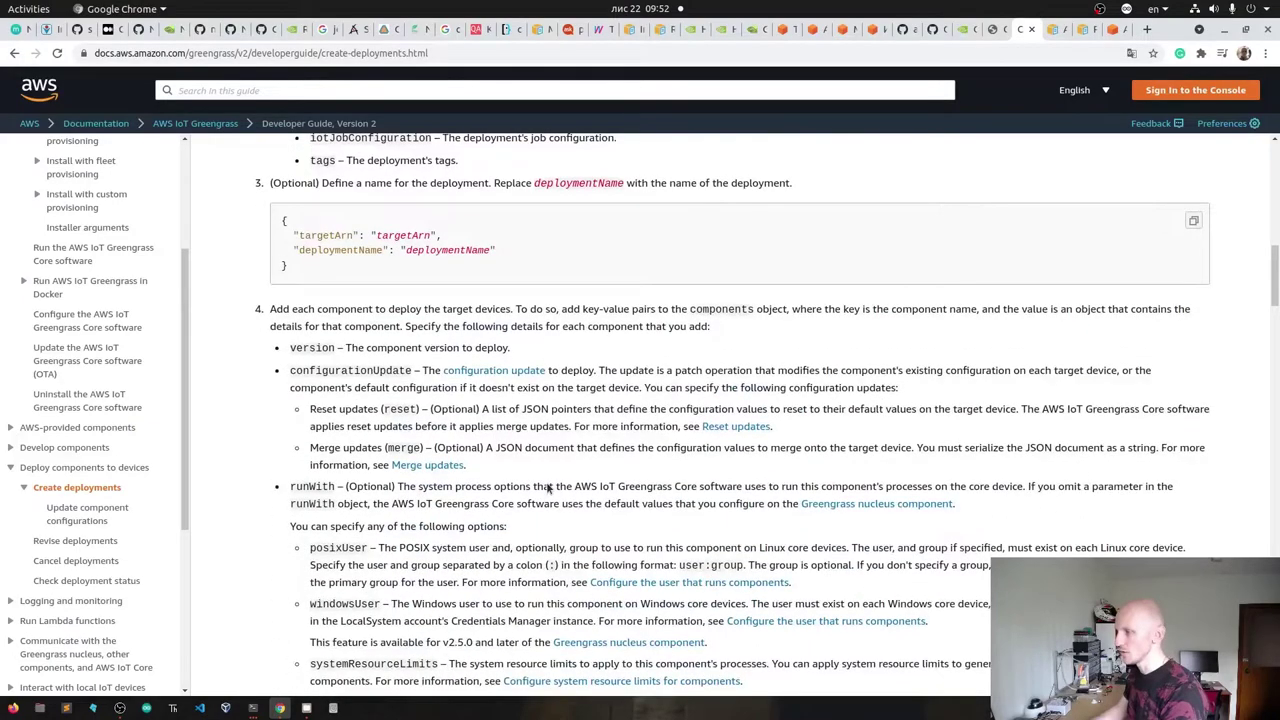
scroll(548, 487, "down", 3)
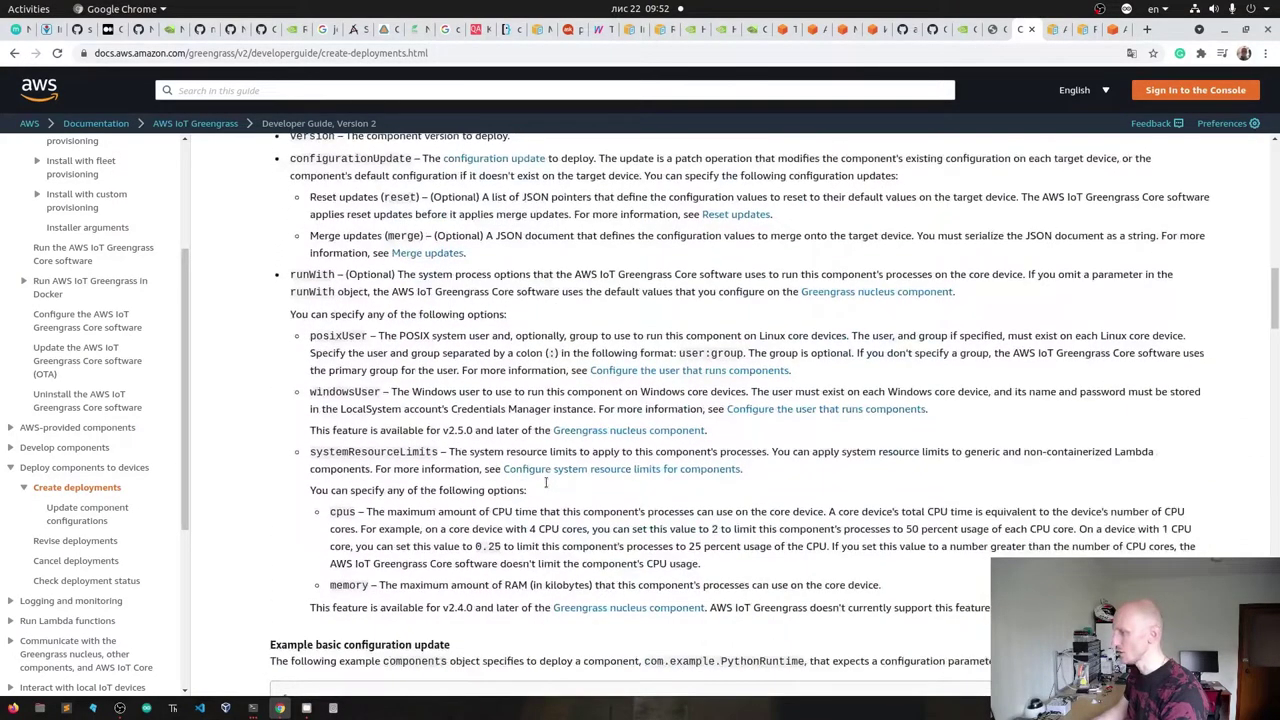
scroll(548, 487, "down", 4)
scroll(548, 487, "down", 6)
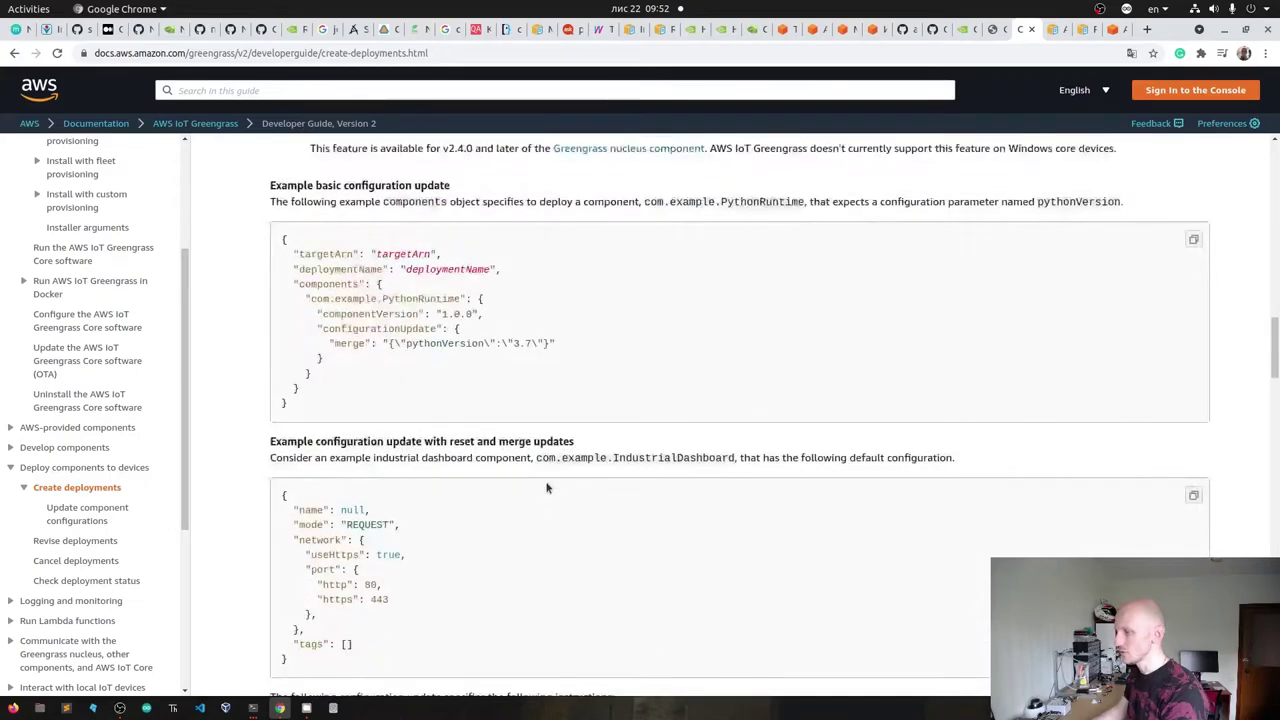
scroll(548, 487, "down", 12)
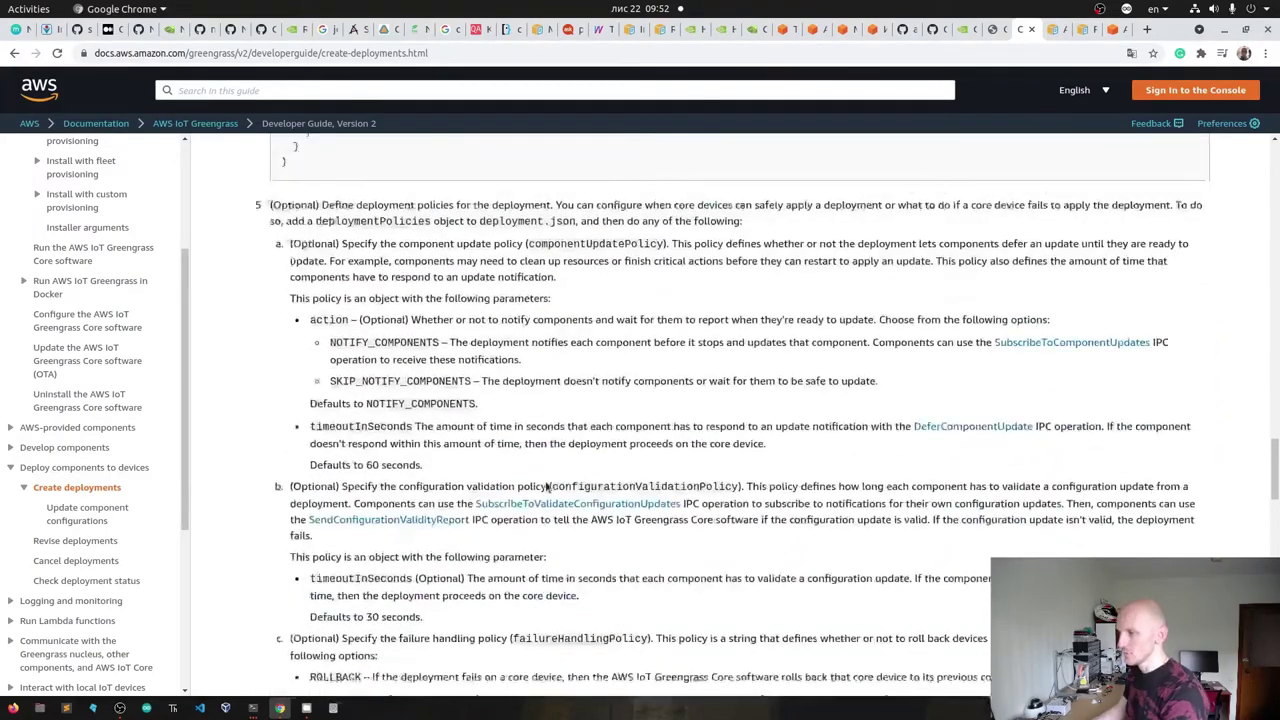
scroll(543, 483, "down", 3)
- Open the guide's Update component configurations page and read through the Revise deployments page
left_click(105, 513)
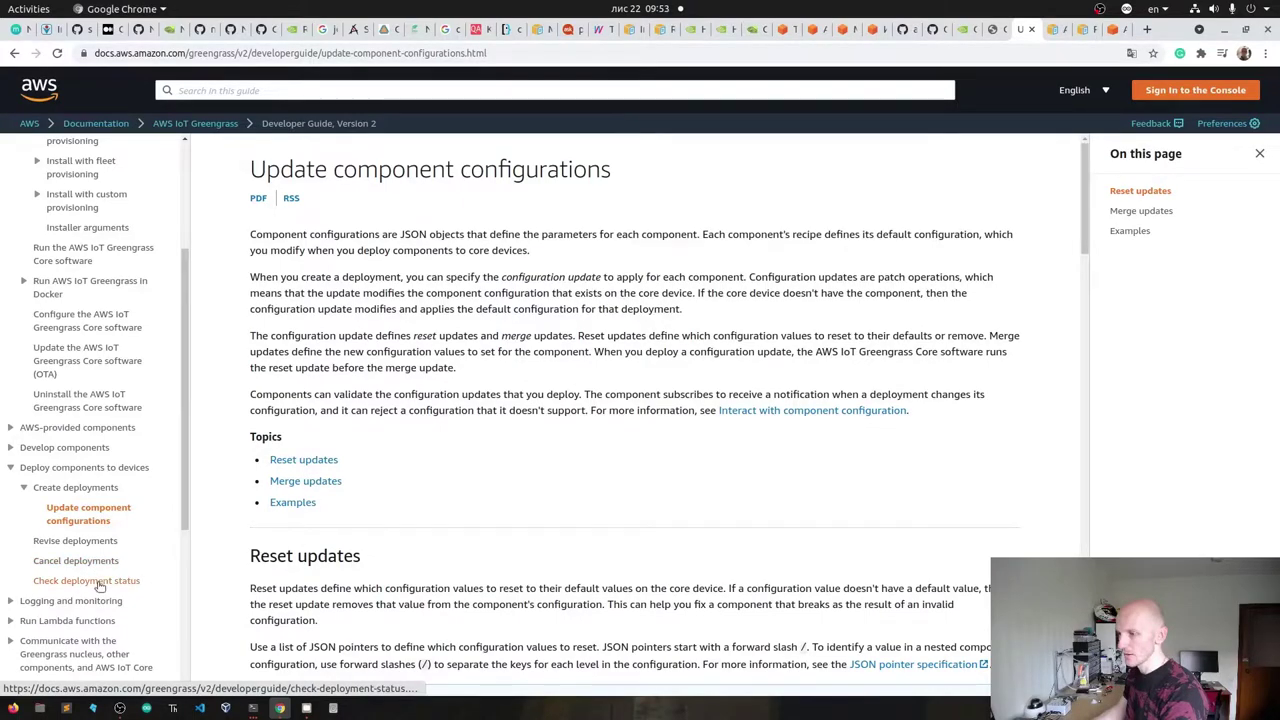
left_click(76, 540)
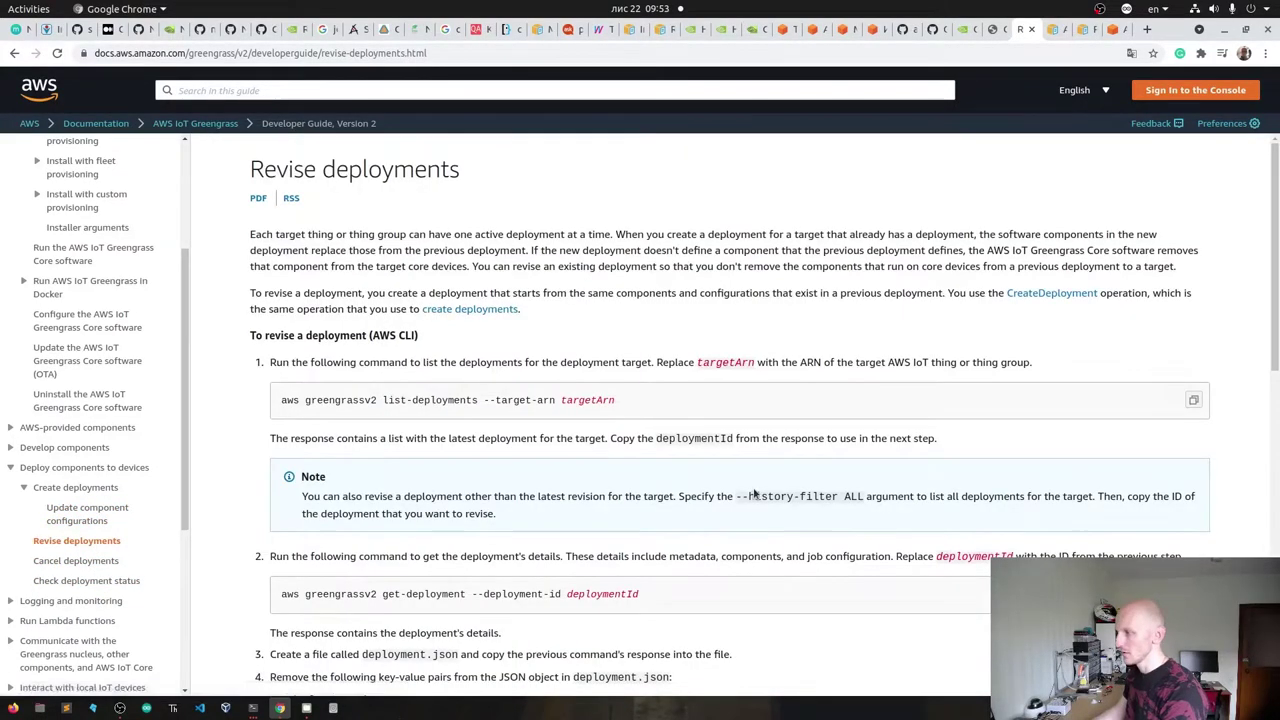
scroll(754, 492, "down", 3)
scroll(754, 493, "down", 10)
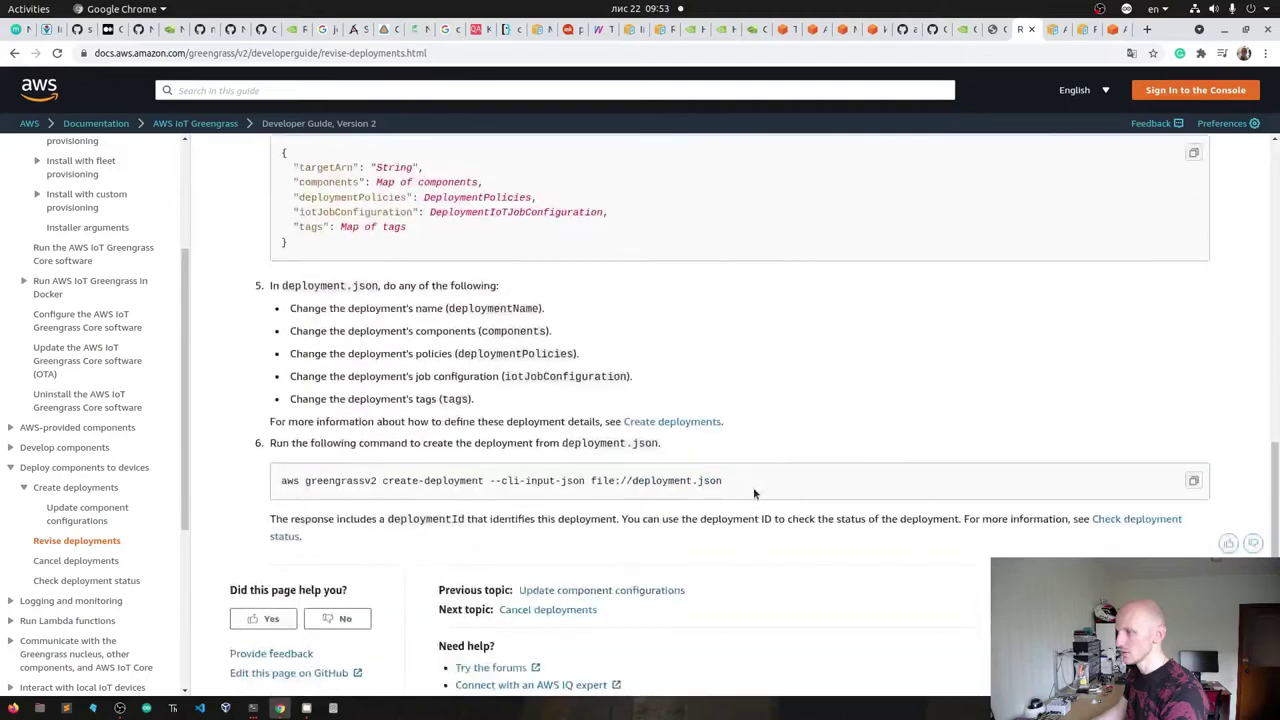
scroll(754, 490, "up", 13)
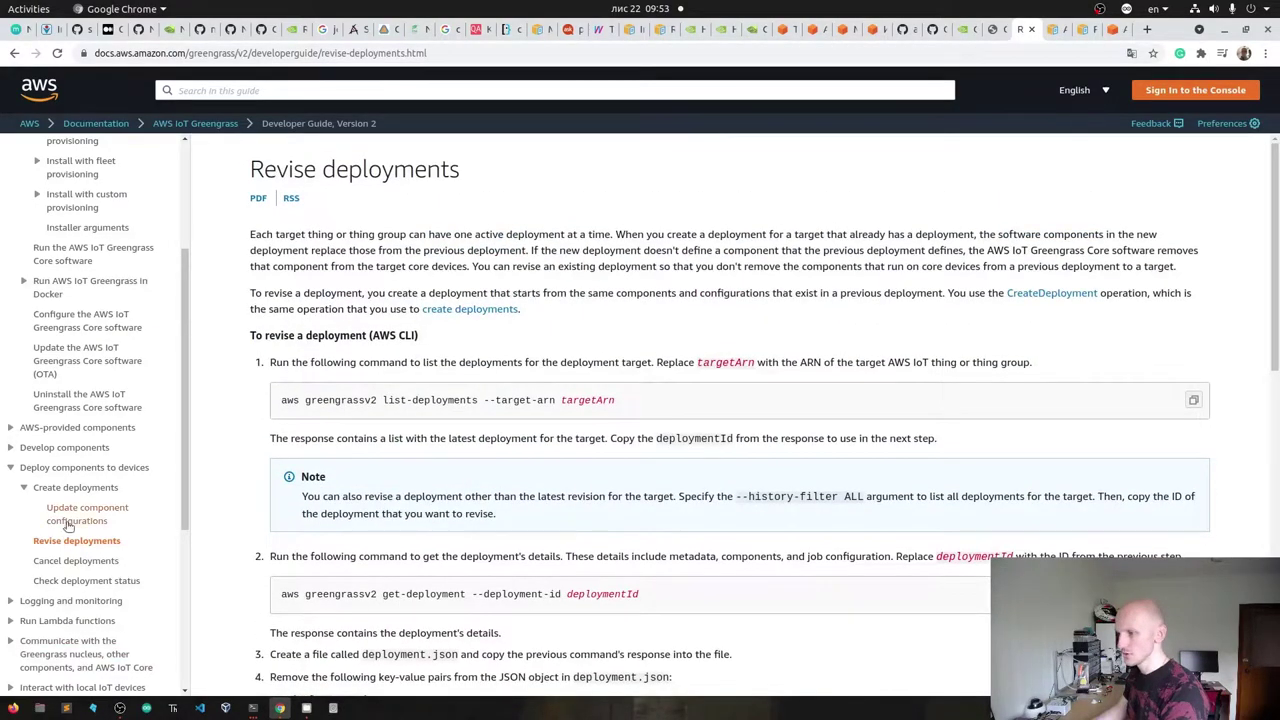
- Read the guide's Cancel deployments page and the Check deployment status page with their AWS CLI commands
left_click(74, 562)
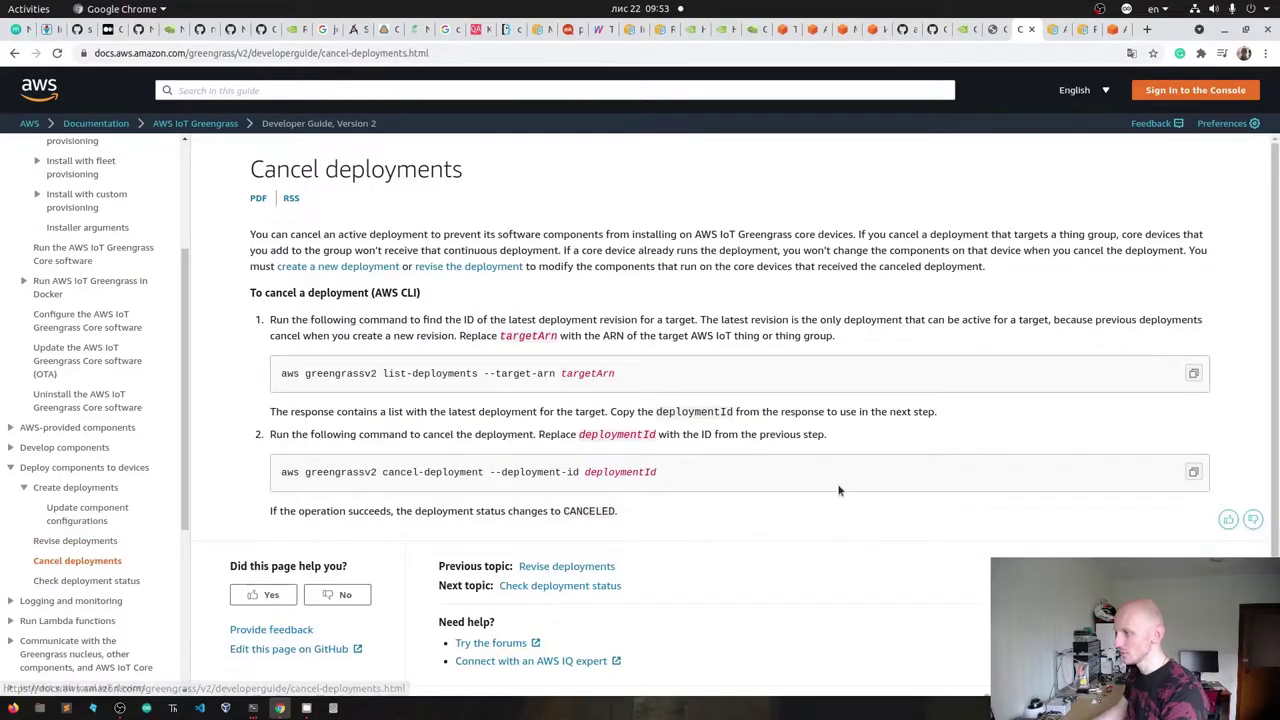
left_click(100, 581)
scroll(695, 455, "down", 5)
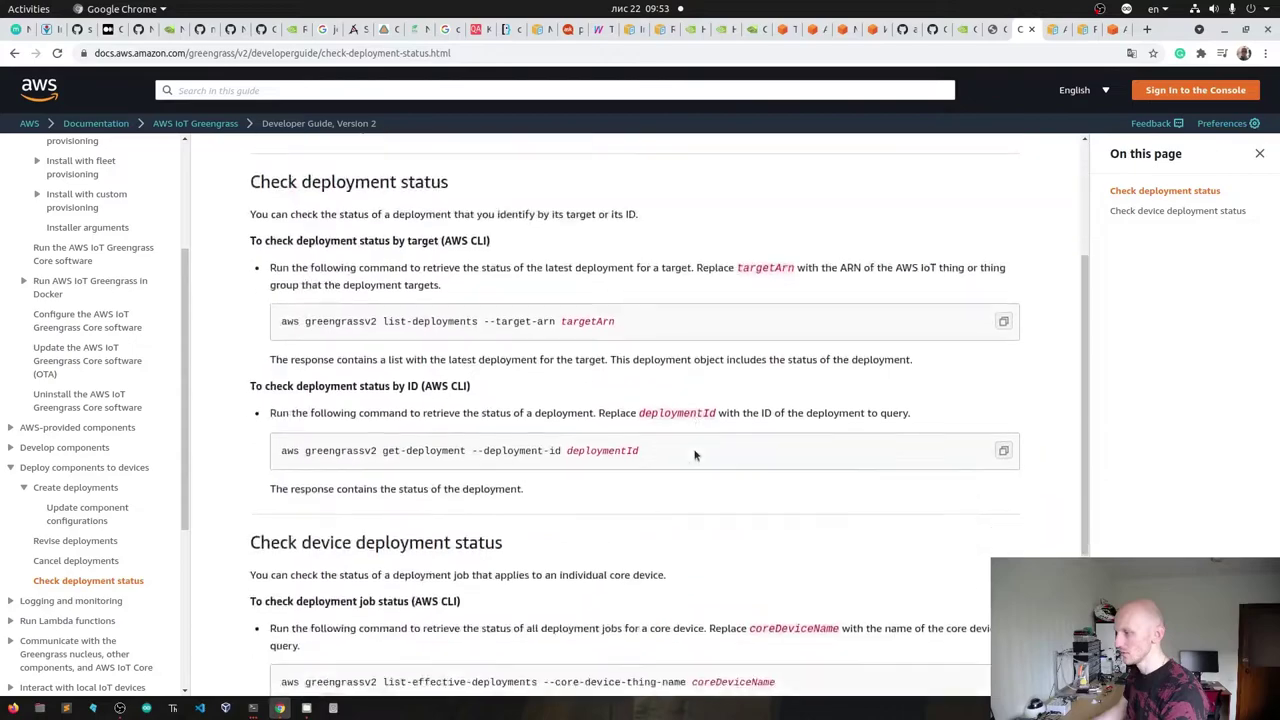
scroll(695, 455, "up", 5)
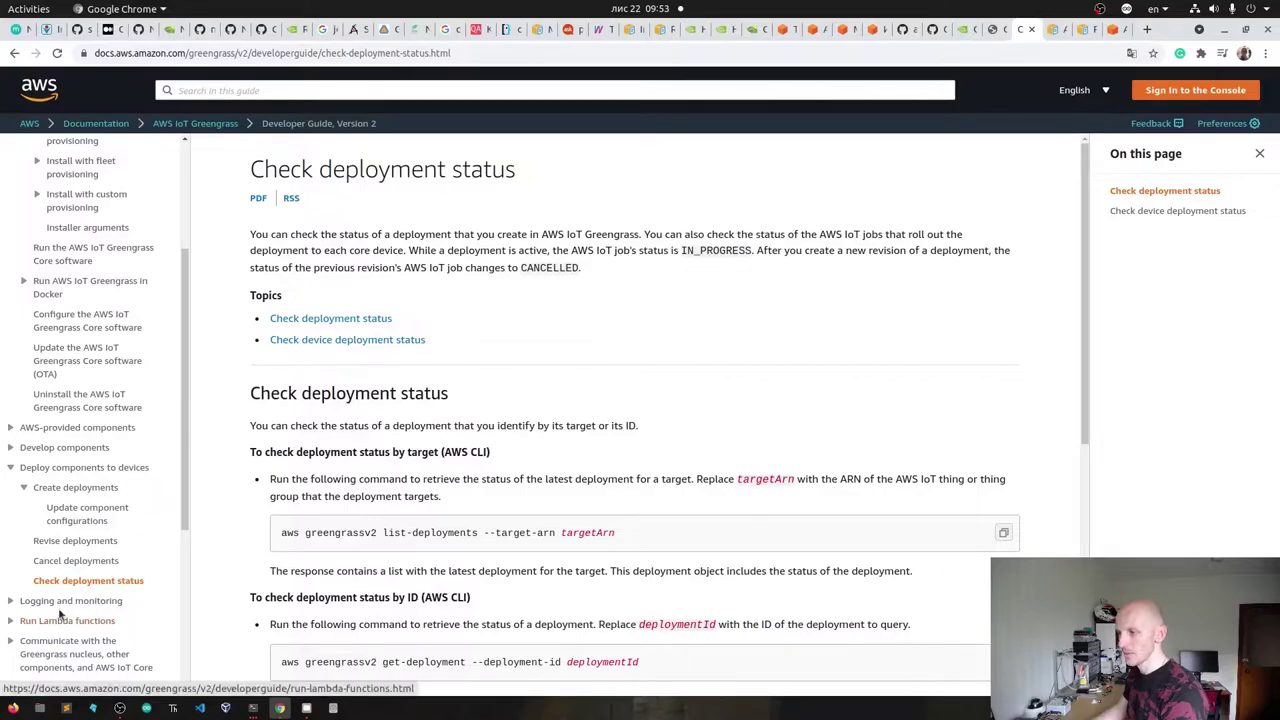
- Skim the overview page on deploying AWS IoT Greengrass components to devices, including the deployment policies and the rollout configuration
left_click(84, 467)
scroll(594, 451, "down", 4)
scroll(596, 457, "down", 10)
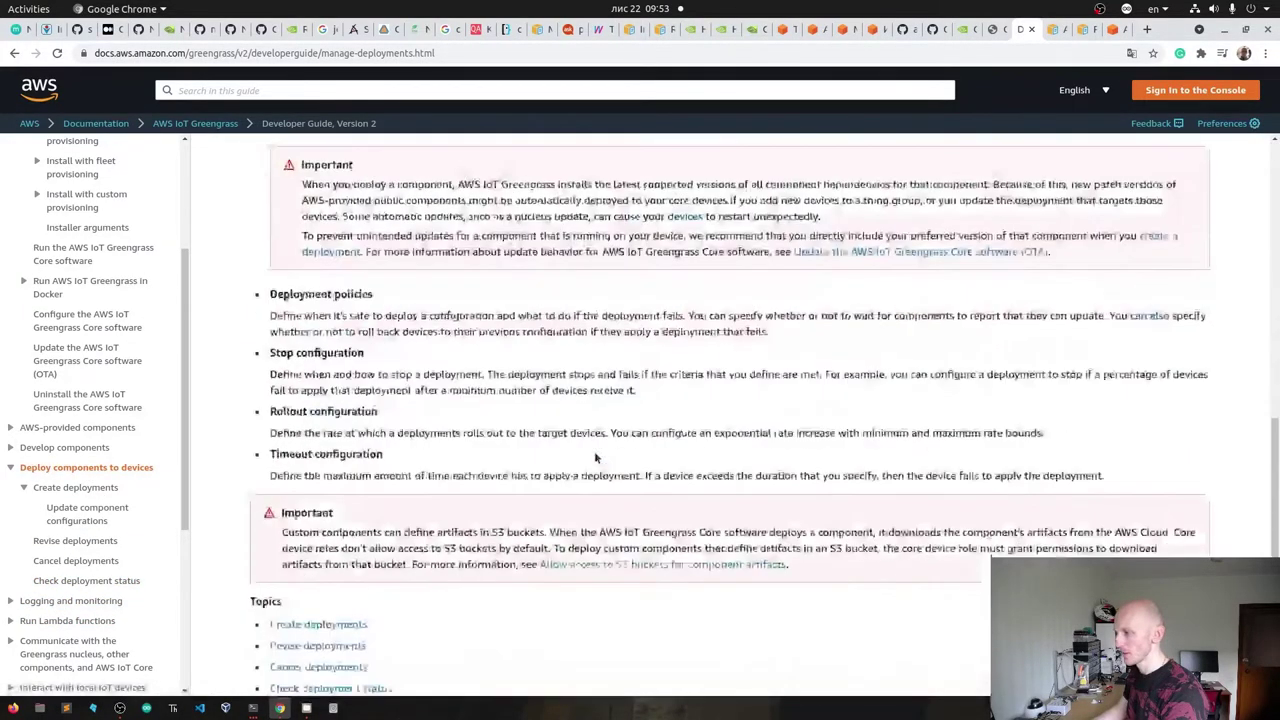
scroll(596, 457, "up", 11)
scroll(597, 487, "up", 3)
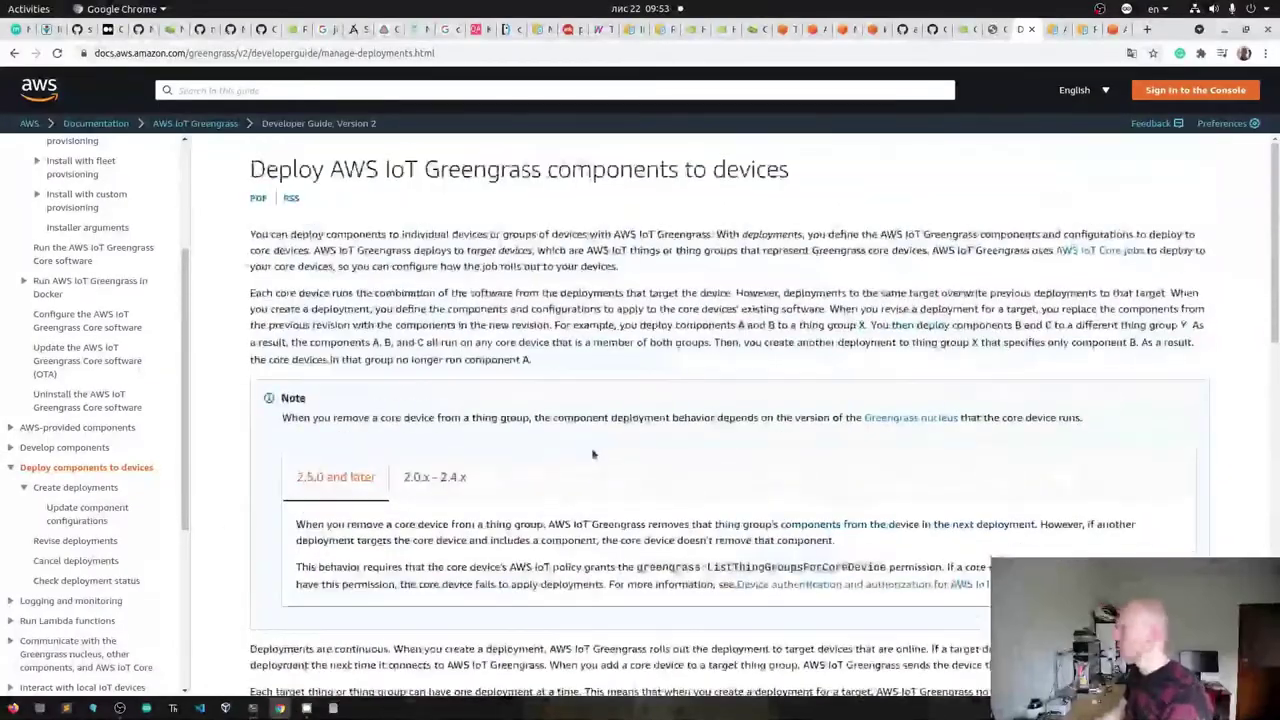
- Close the deployment guide page and view the documentation on the S3 access policy for component artifacts
left_click(1033, 30)
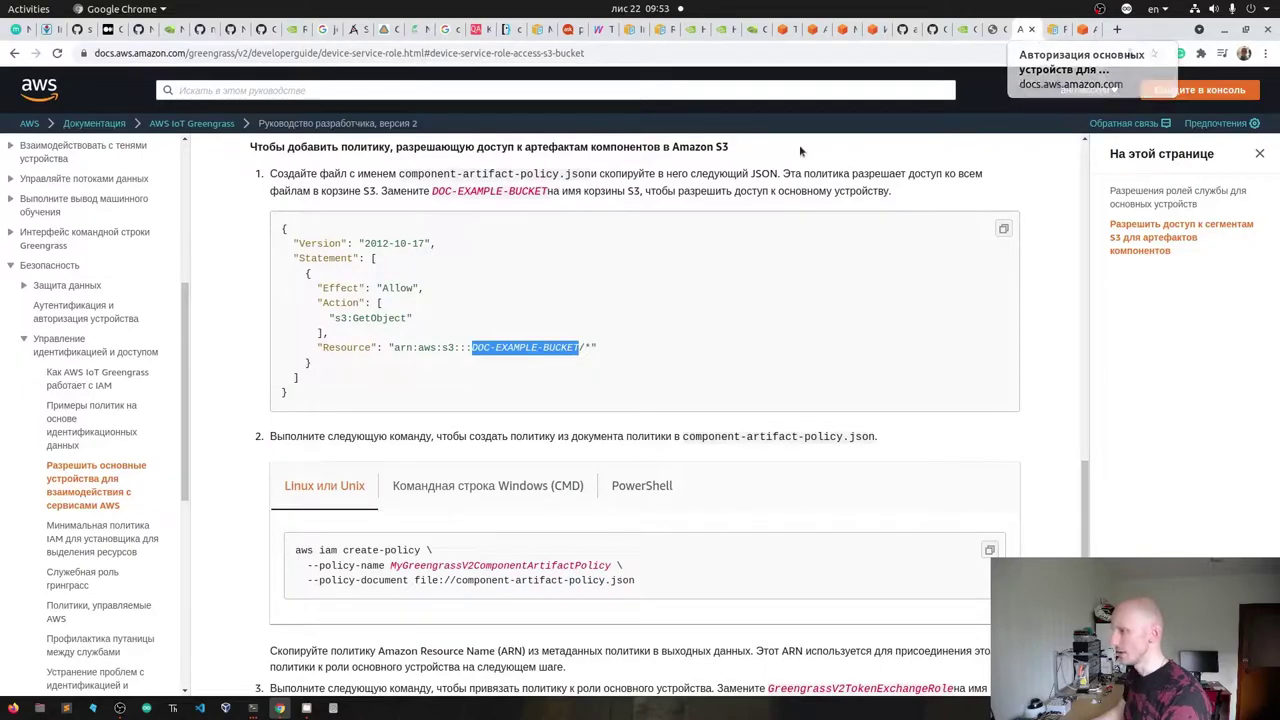
left_click(232, 201)
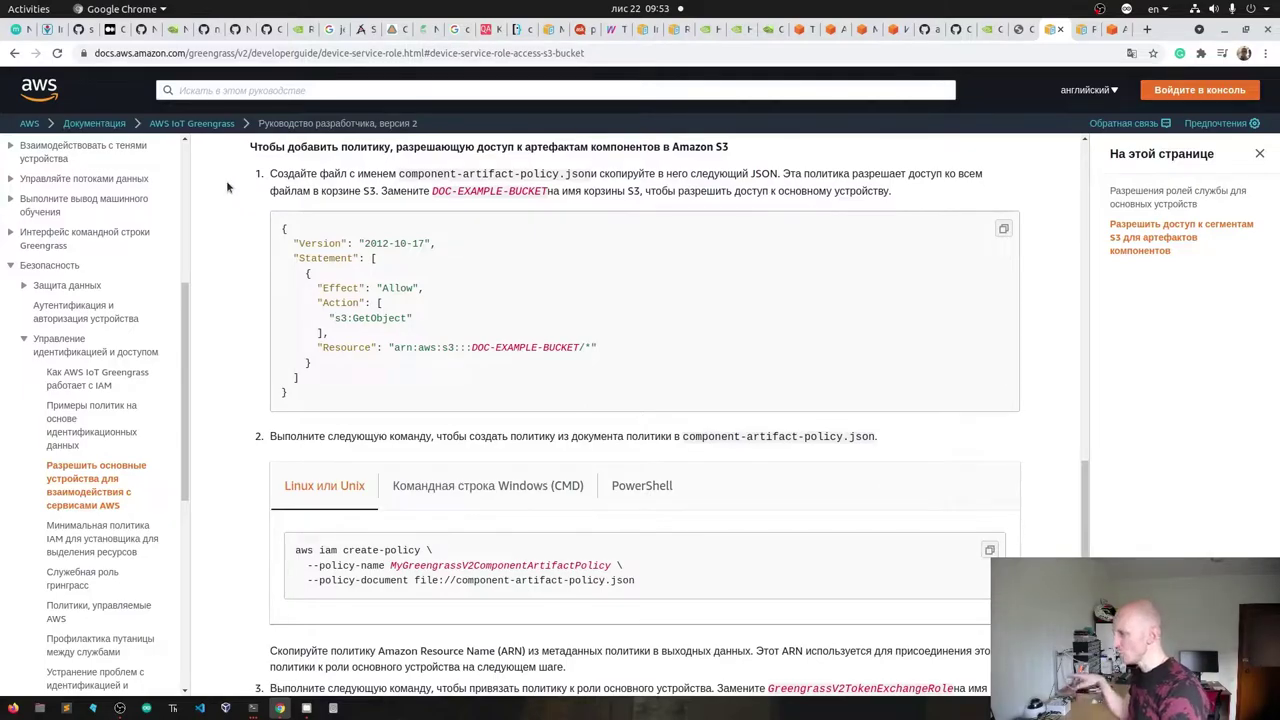
- Return to the aws.greengrass.Cli component page in the AWS IoT console and start deploying version 2.5.0 as a new deployment
left_click(1108, 29)
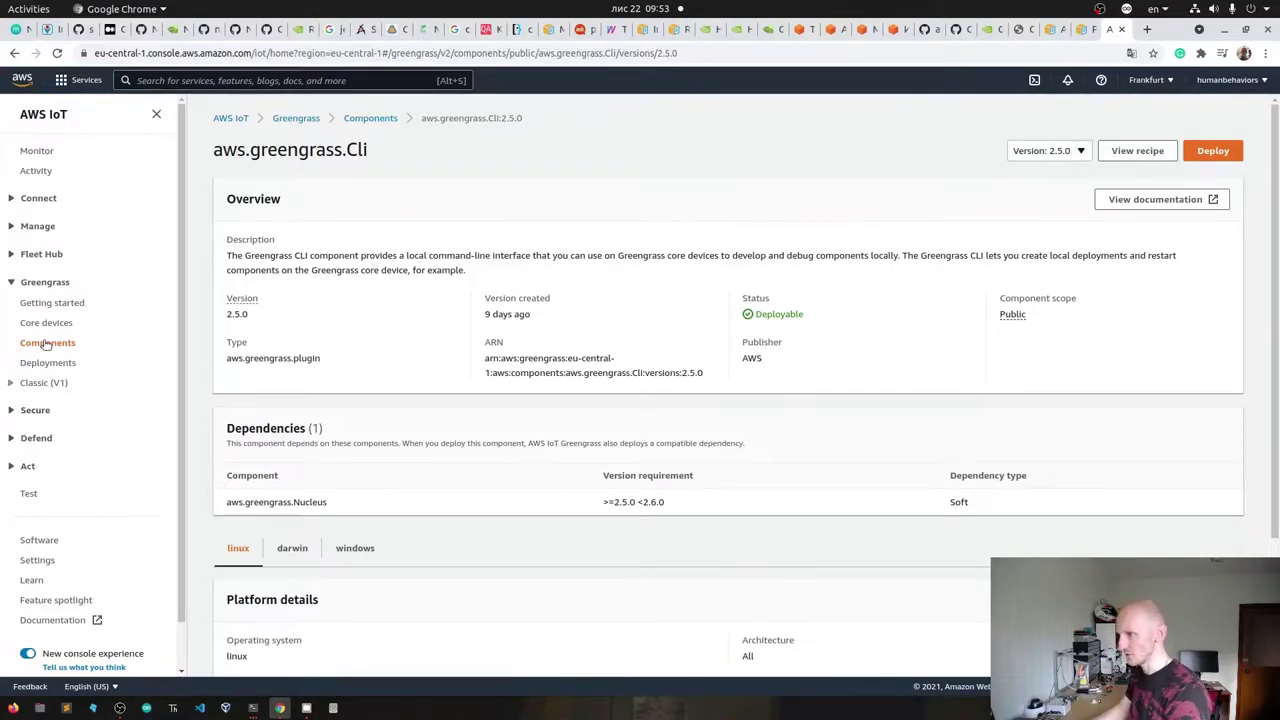
left_click(1213, 151)
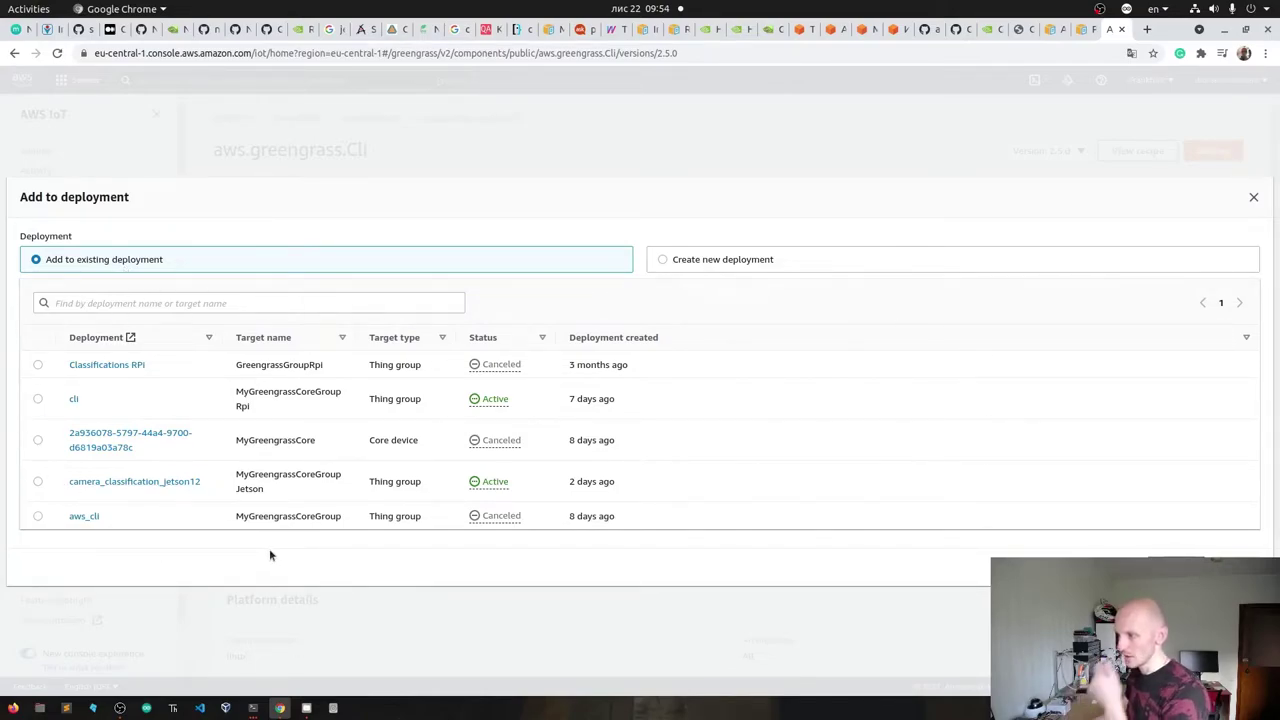
left_click(663, 262)
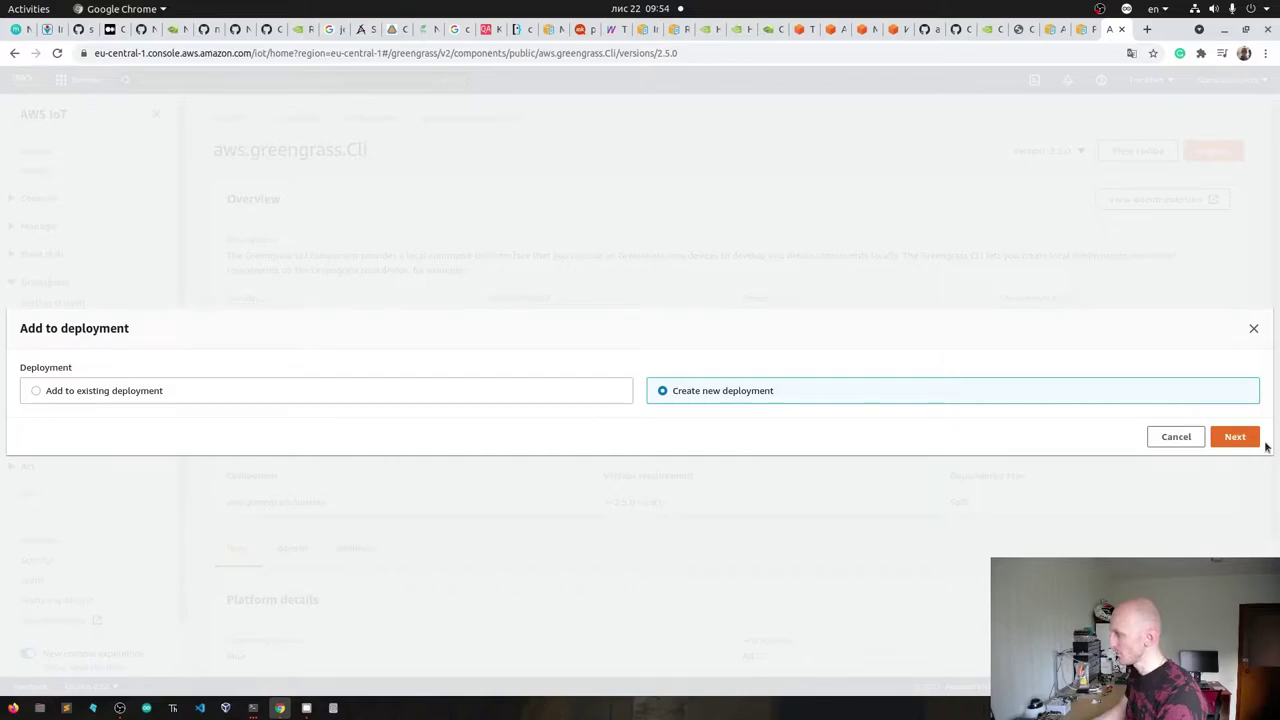
left_click(1248, 437)
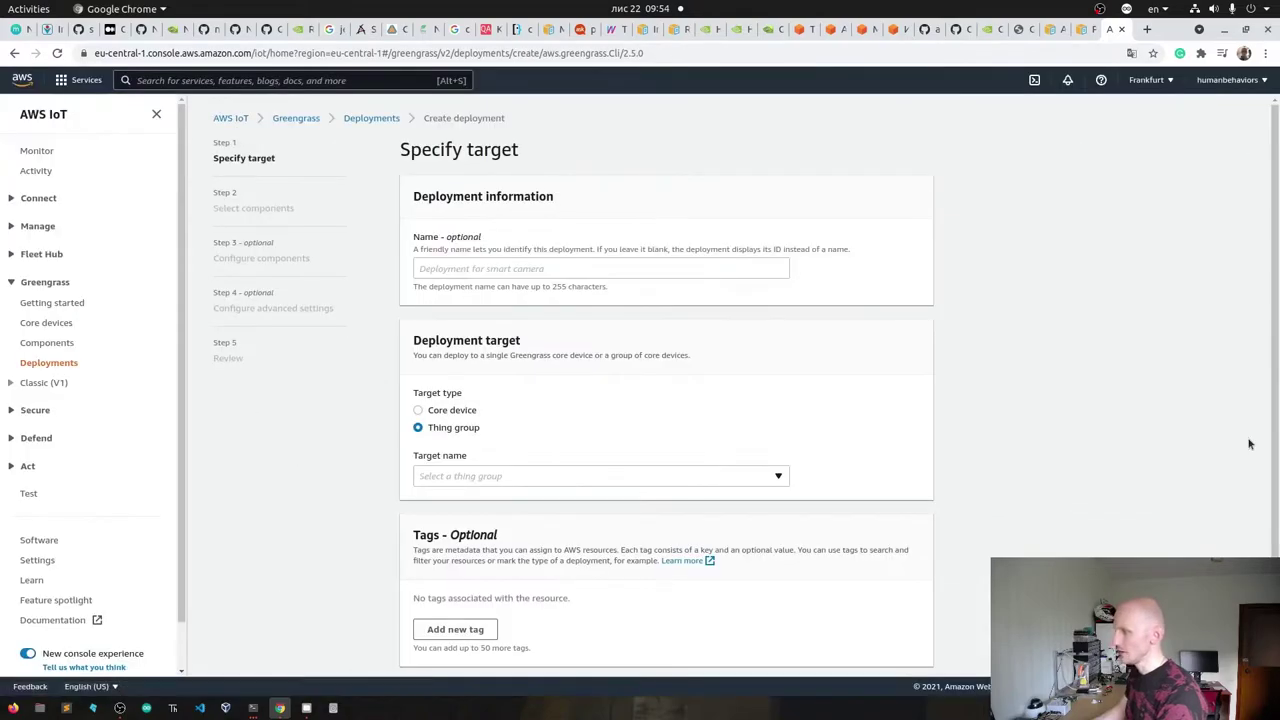
- Name the deployment cli, target the MyGreengrassCoreGroupJetson thing group, and proceed to component selection
left_click(493, 273)
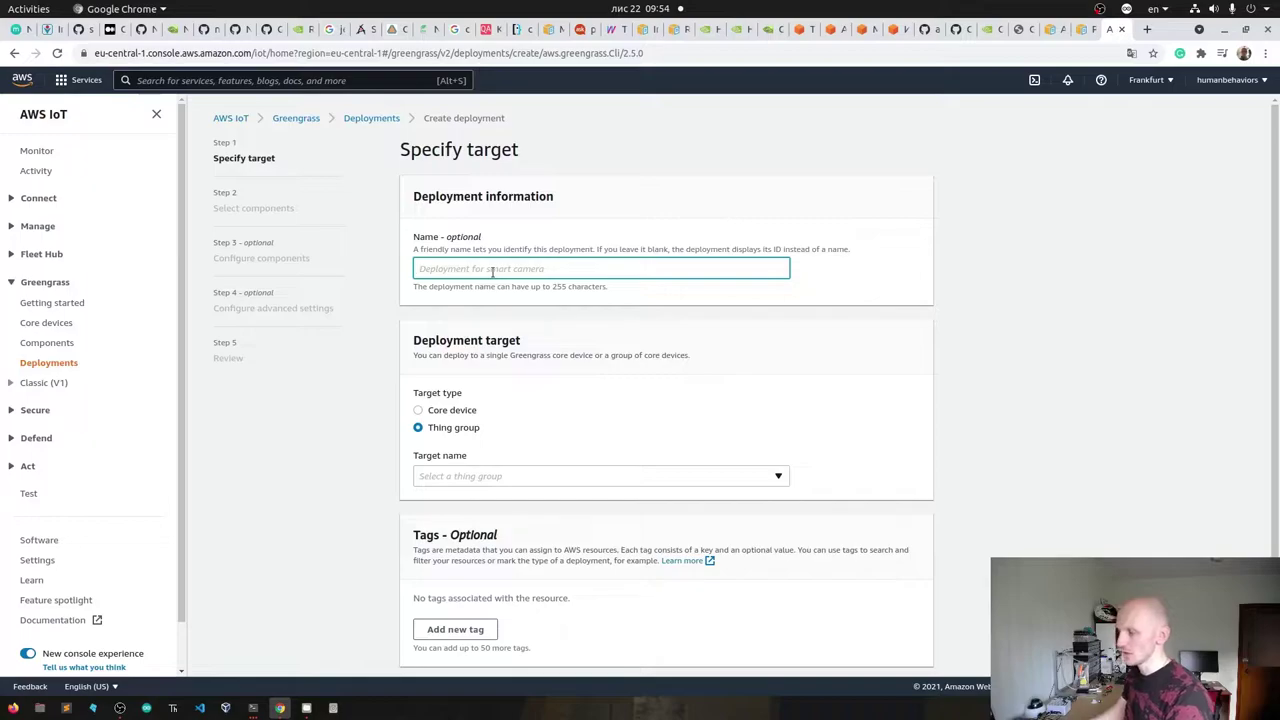
type("cli")
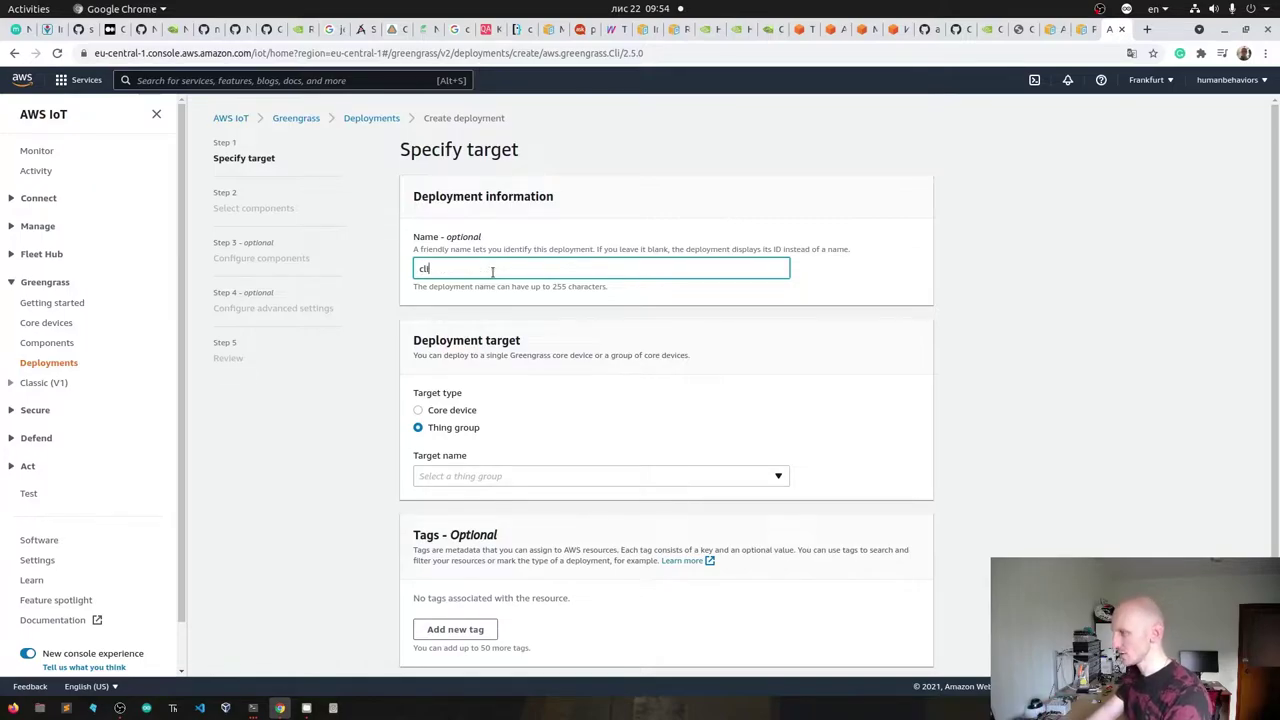
left_click(470, 476)
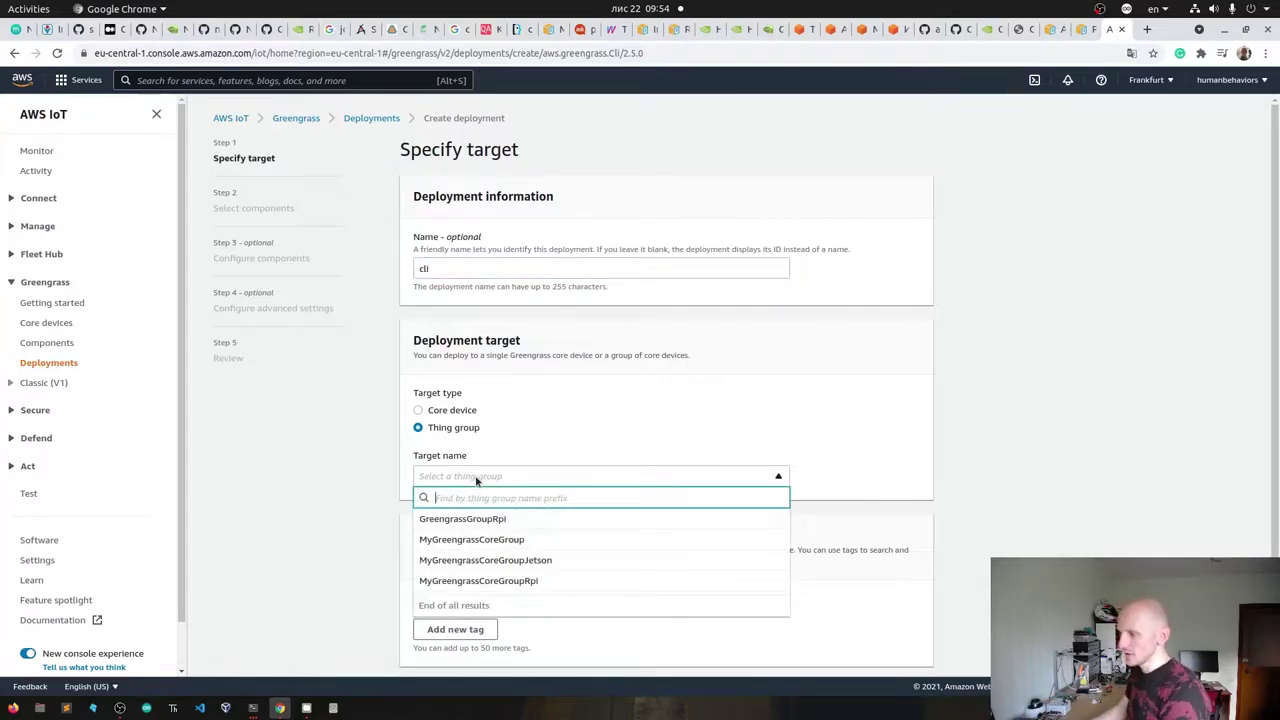
left_click(452, 411)
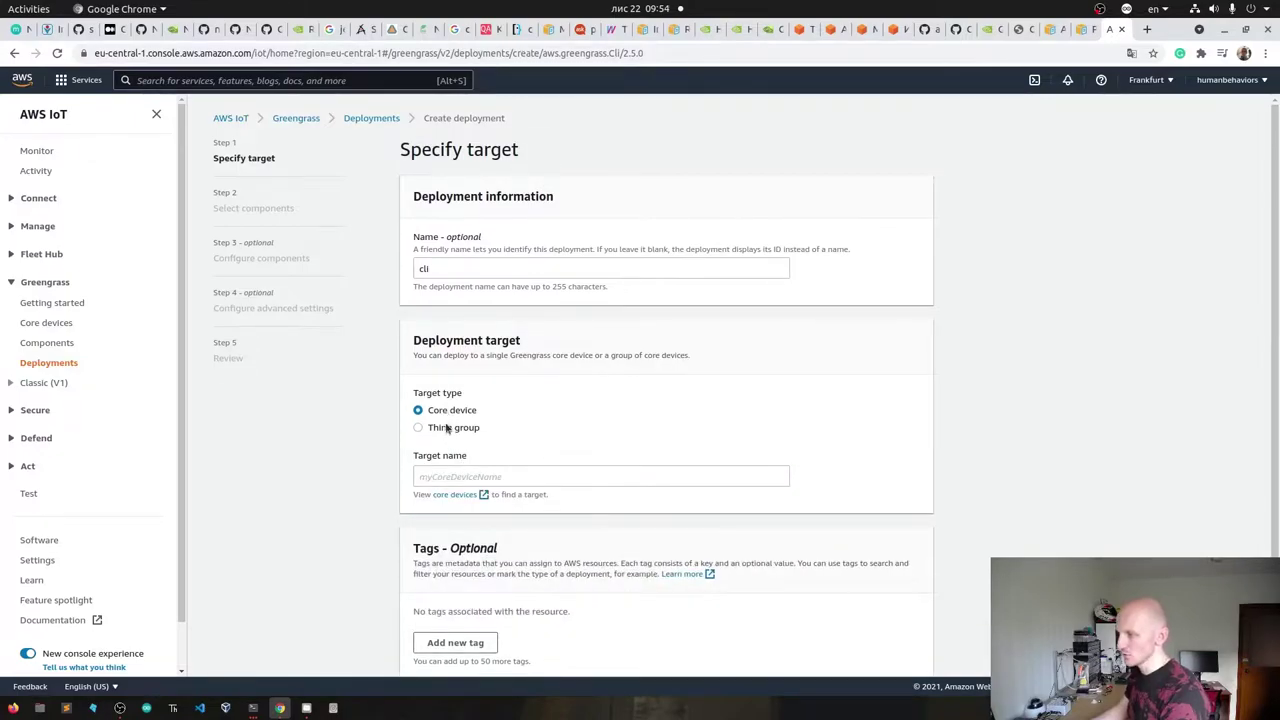
left_click(460, 430)
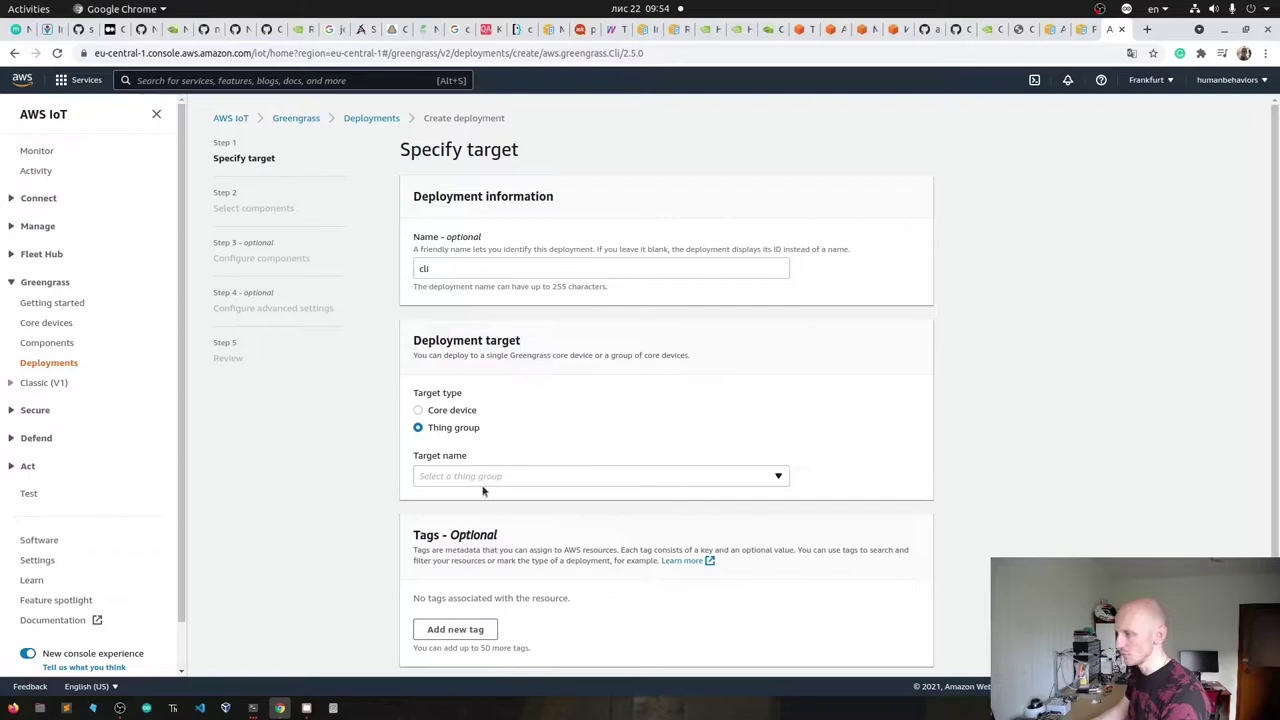
left_click(485, 477)
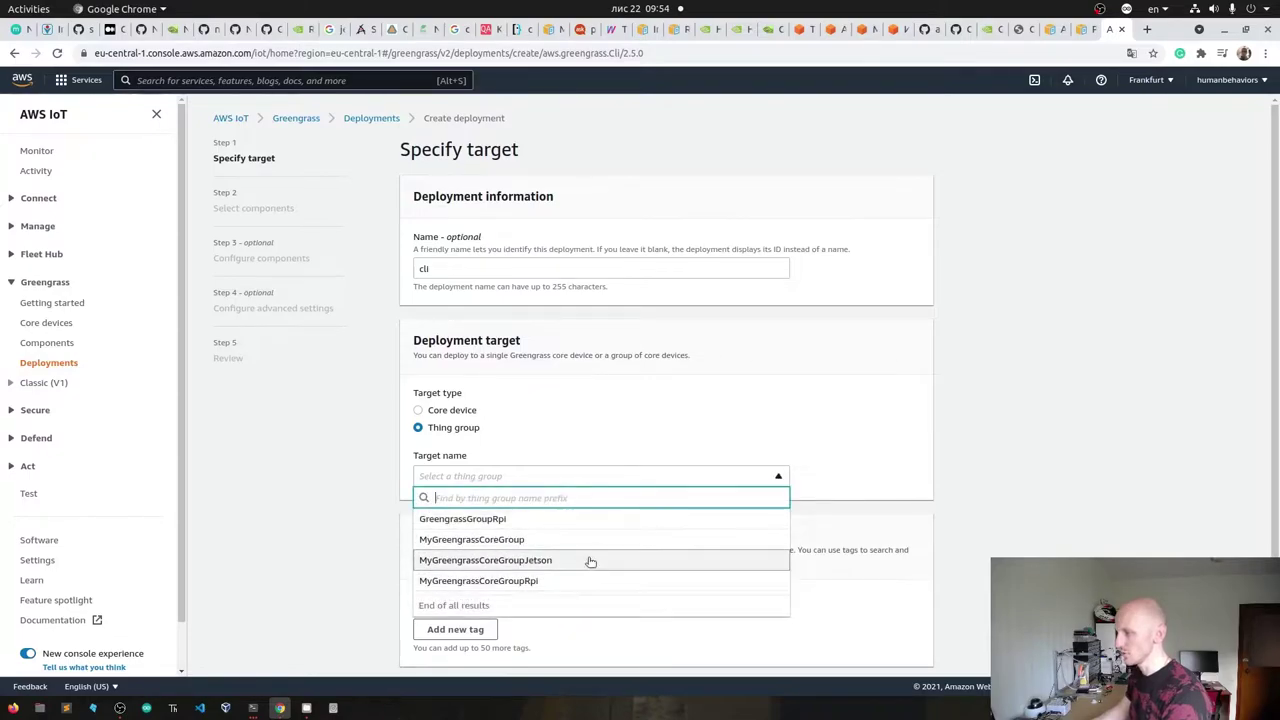
left_click(538, 562)
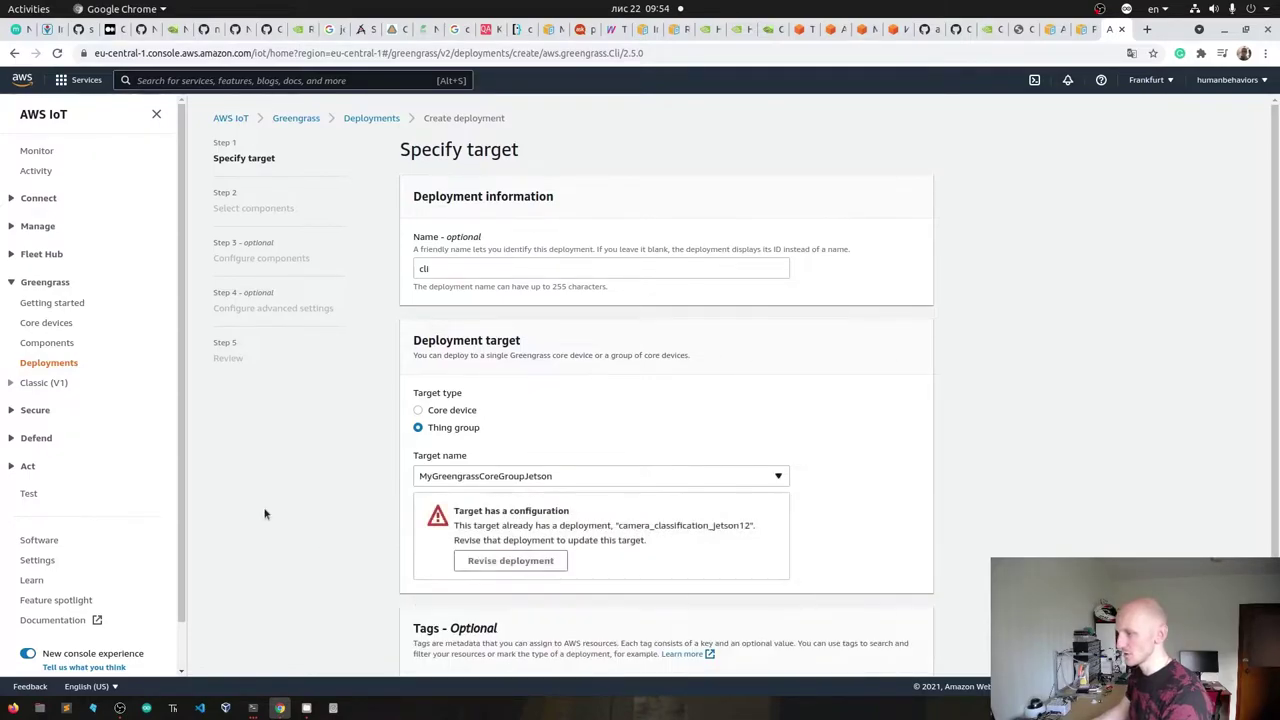
scroll(329, 491, "down", 3)
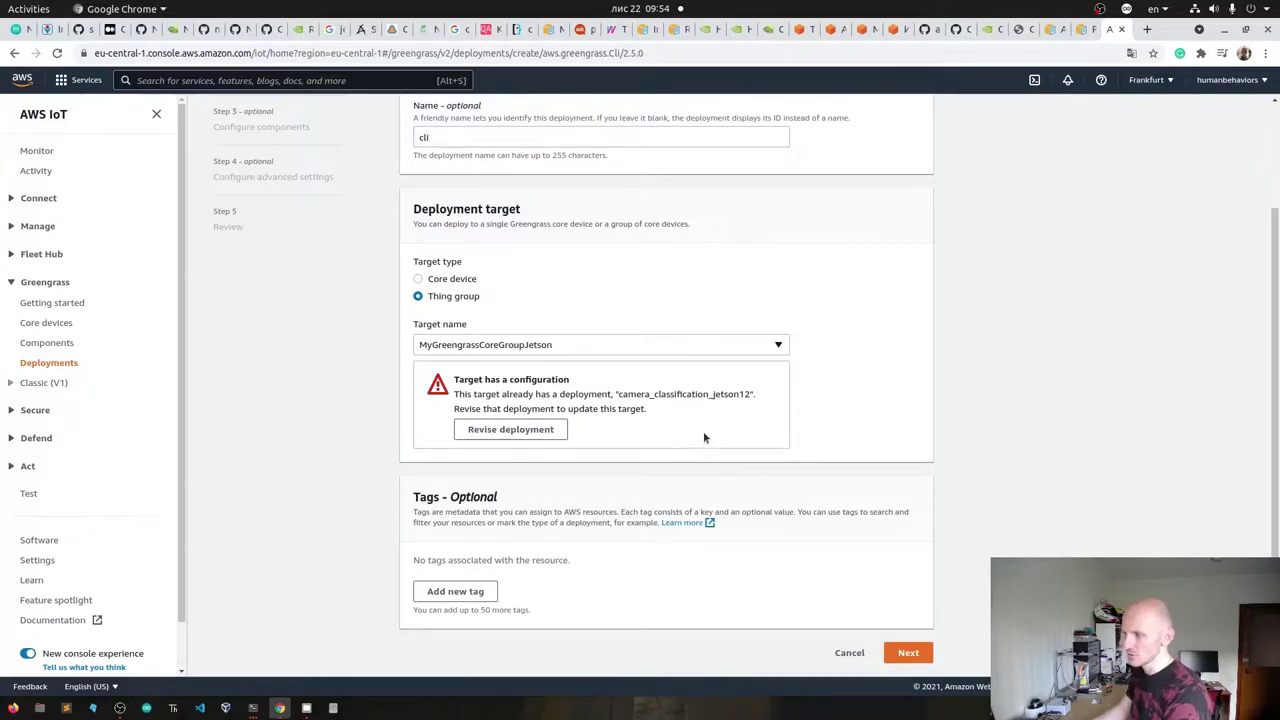
left_click(910, 653)
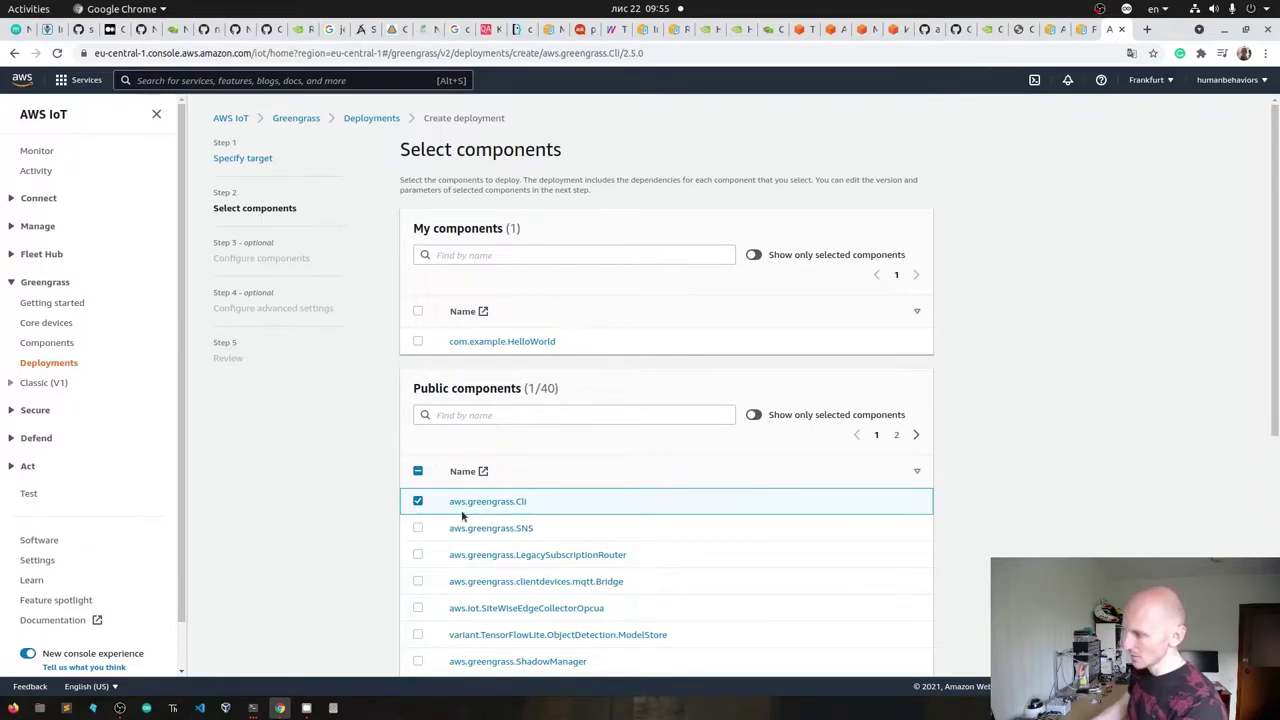
- Review the public components with and without the selected-only filter, and continue with only aws.greengrass.Cli selected
left_click(753, 414)
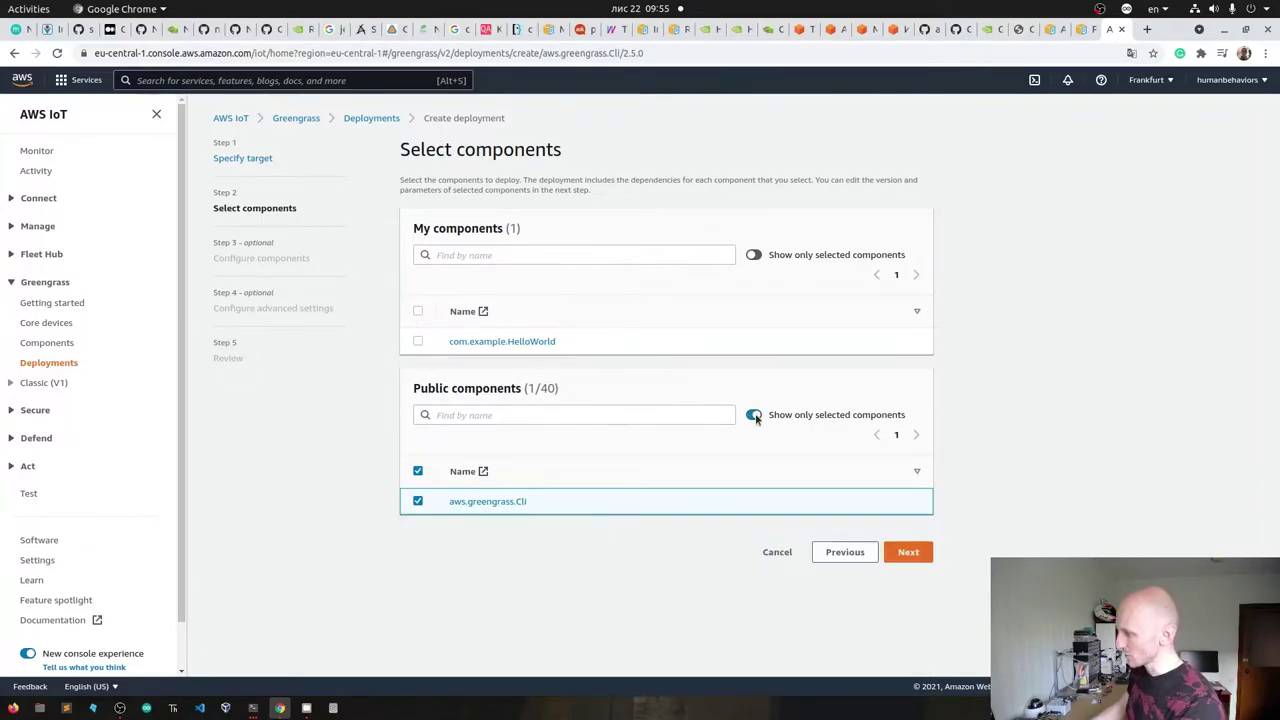
left_click(753, 414)
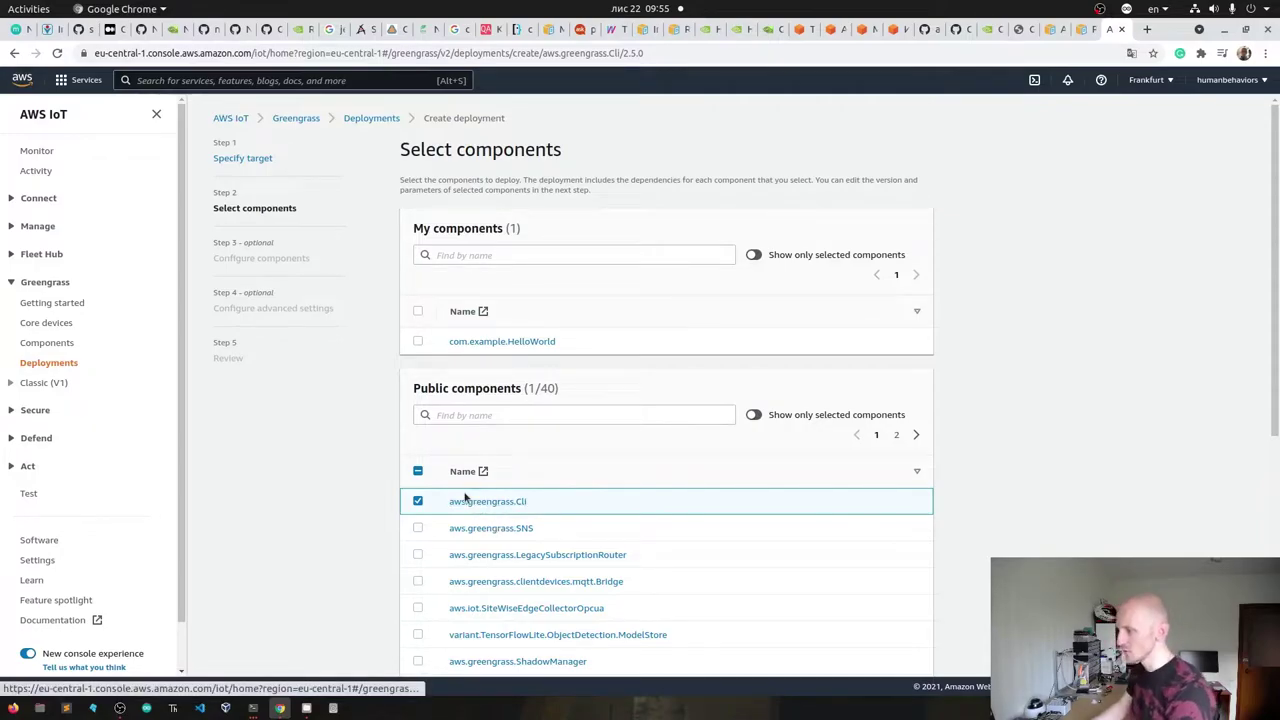
scroll(632, 610, "down", 3)
scroll(631, 607, "up", 3)
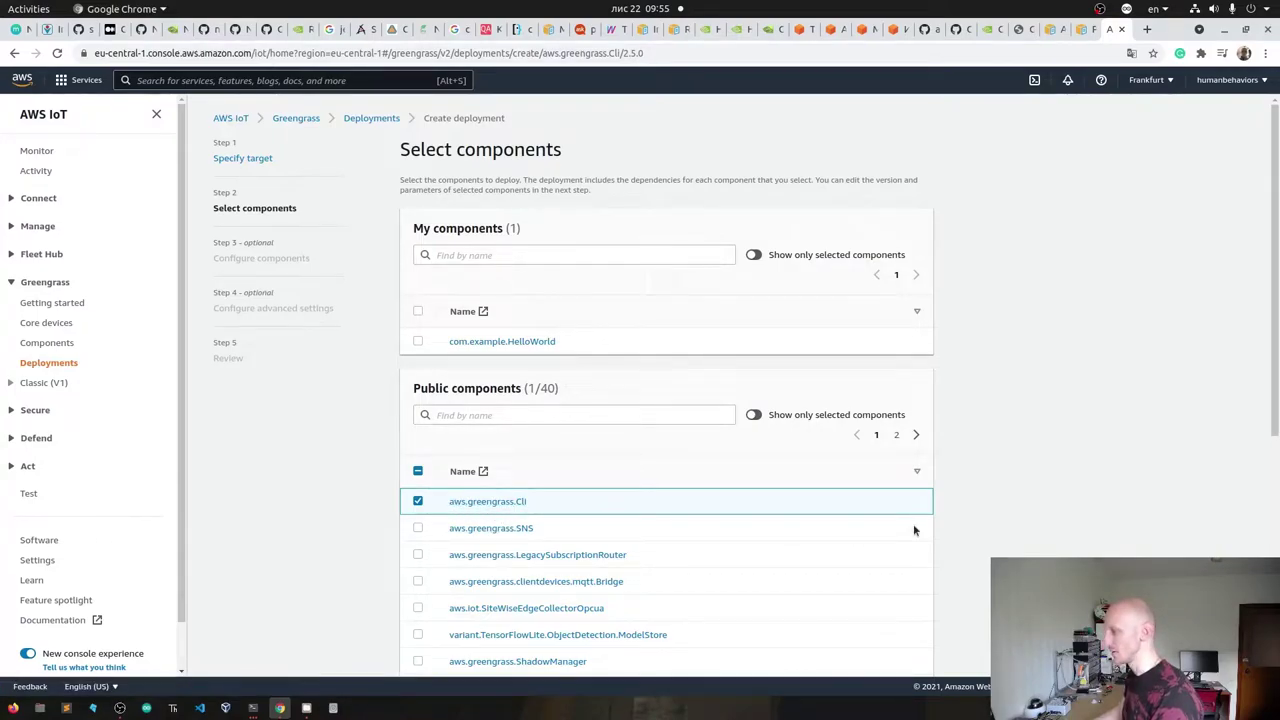
scroll(1037, 375, "down", 8)
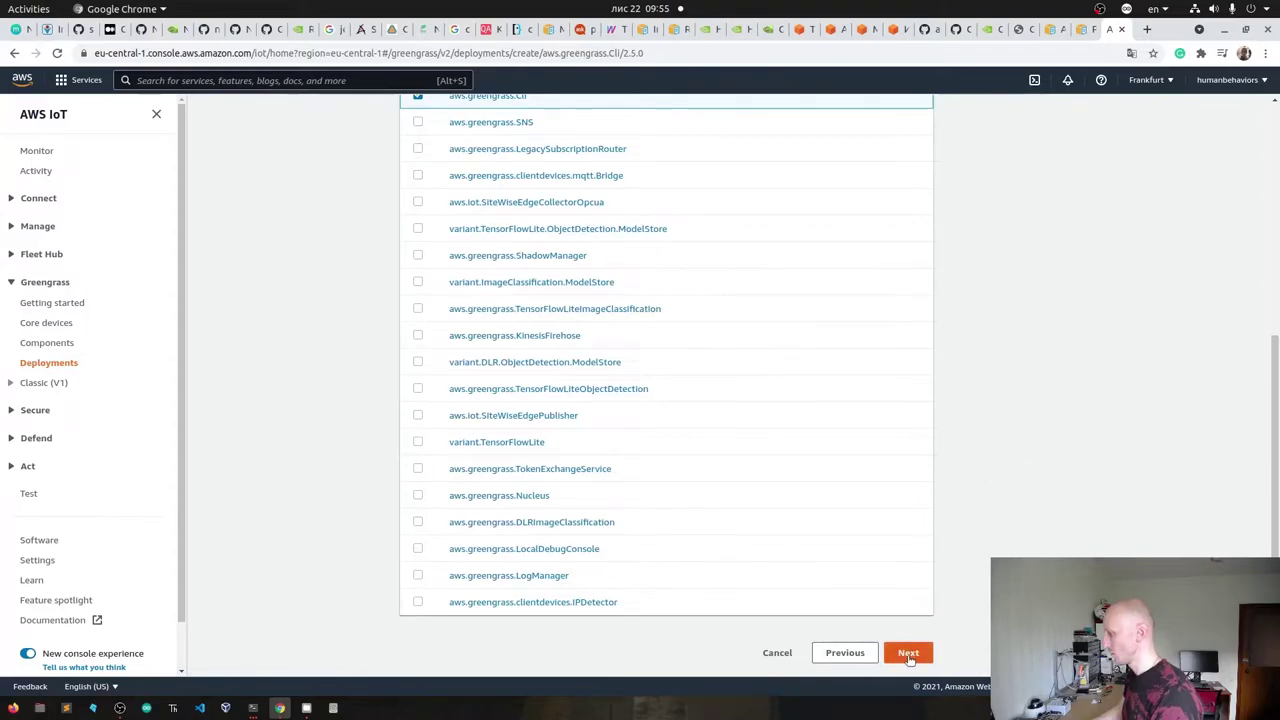
left_click(905, 655)
- View the configuration options of the aws.greengrass.Cli component, leave them without edits, and continue to the advanced settings
left_click(417, 323)
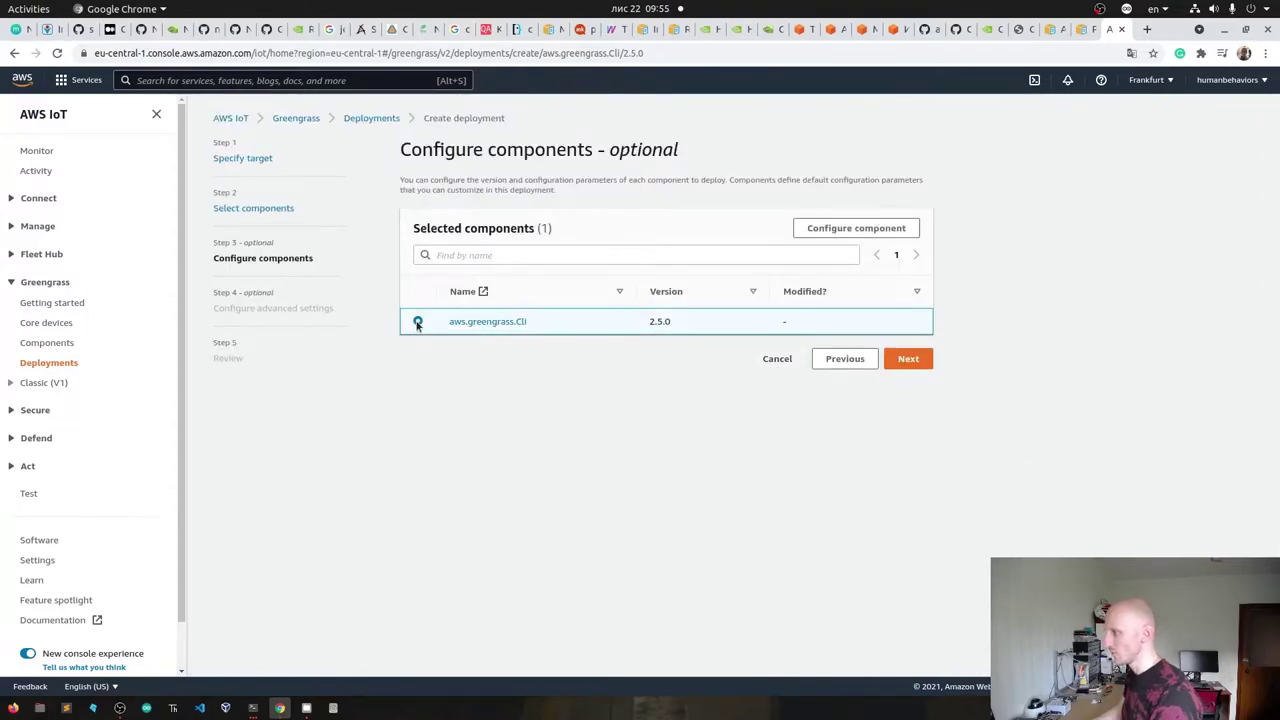
left_click(897, 229)
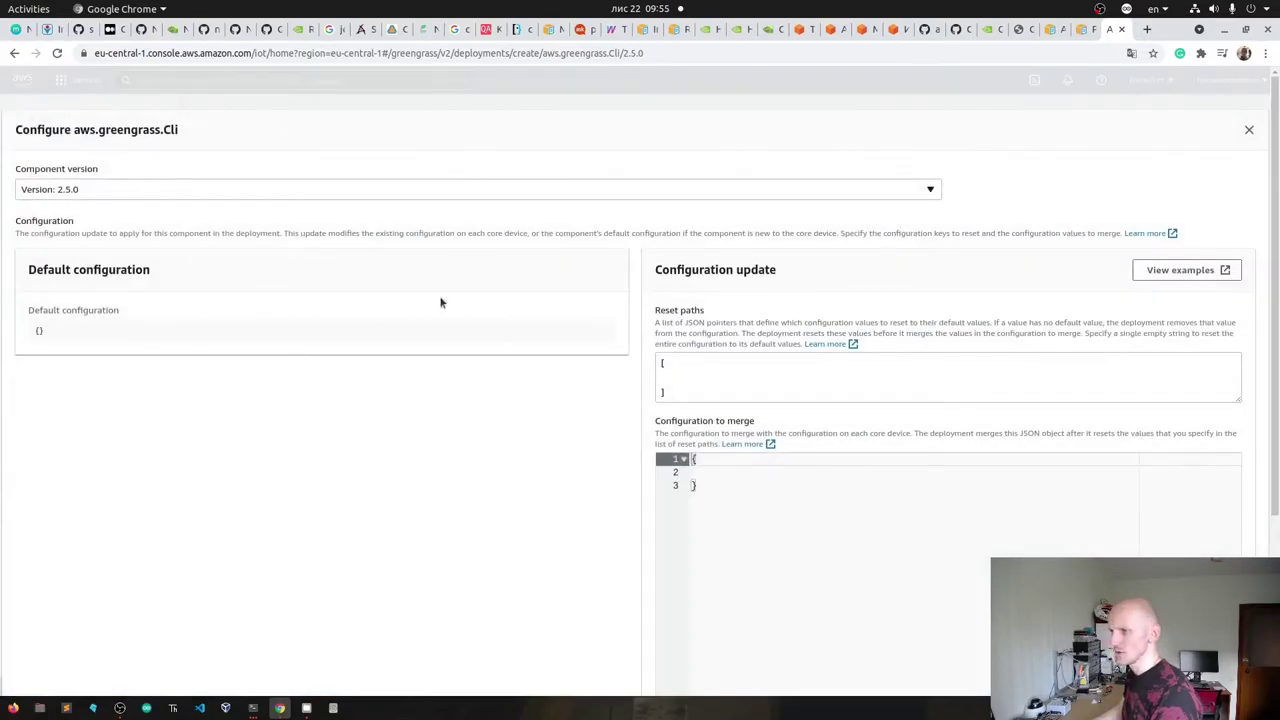
scroll(460, 320, "down", 3)
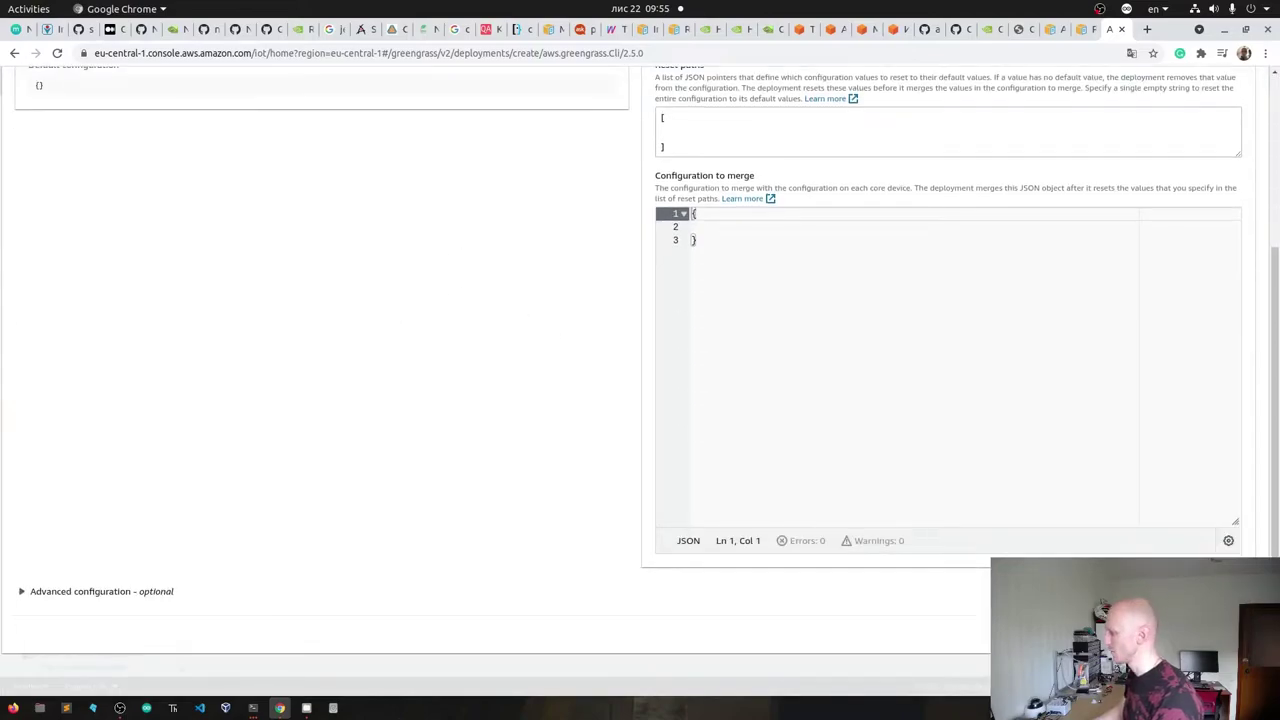
key("Escape")
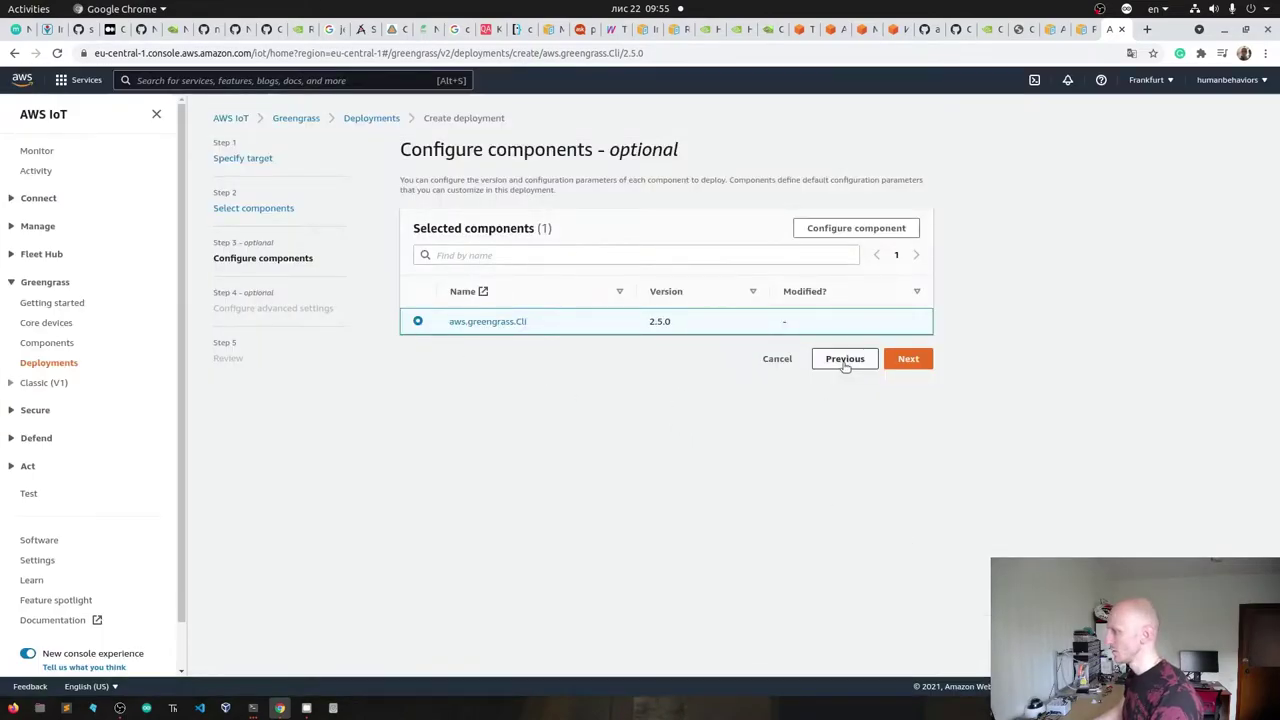
left_click(910, 359)
- Inspect the rollout configuration in the advanced deployment settings, and cancel creating the deployment
left_click(468, 233)
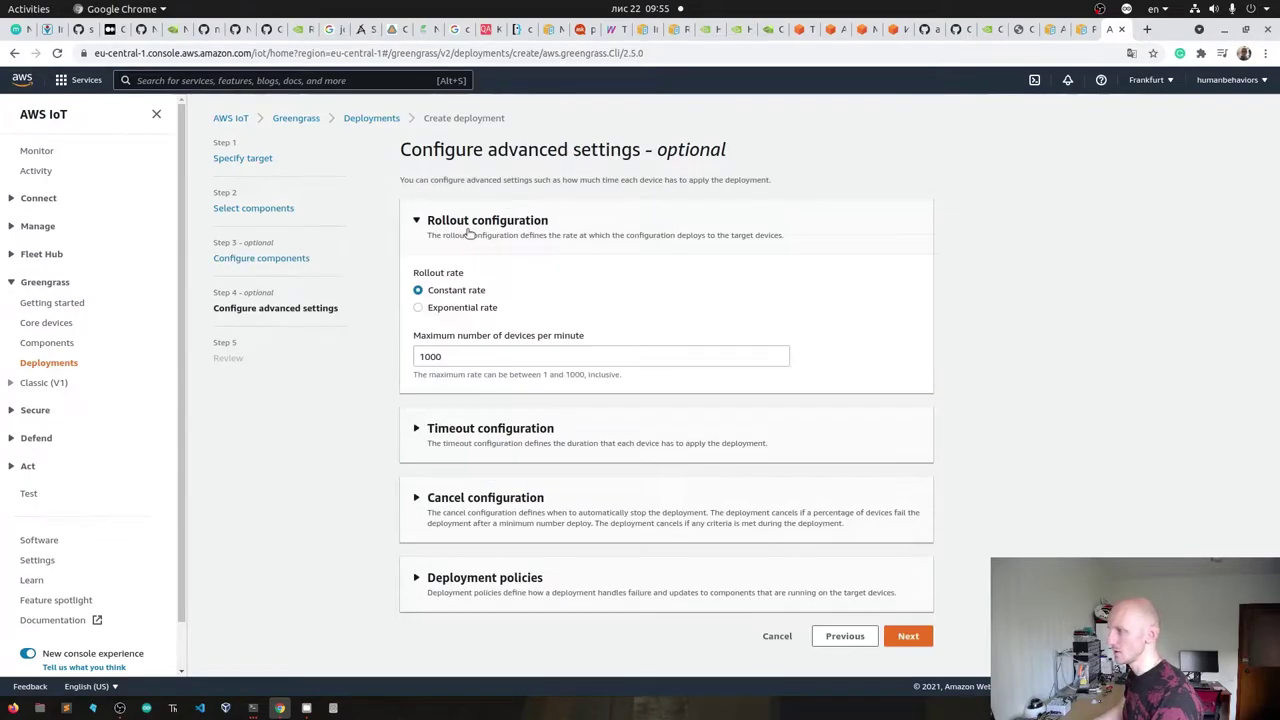
left_click(468, 233)
double_click(466, 291)
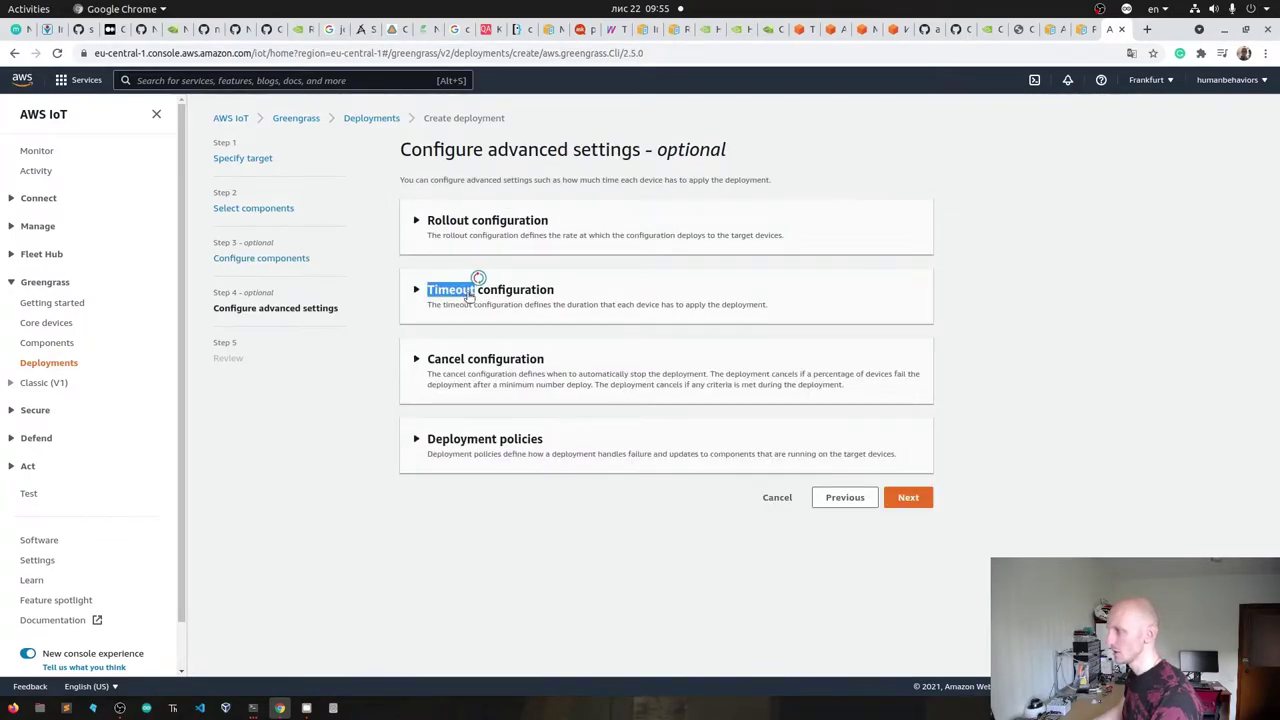
left_click(452, 368)
left_click(452, 364)
left_click(478, 222)
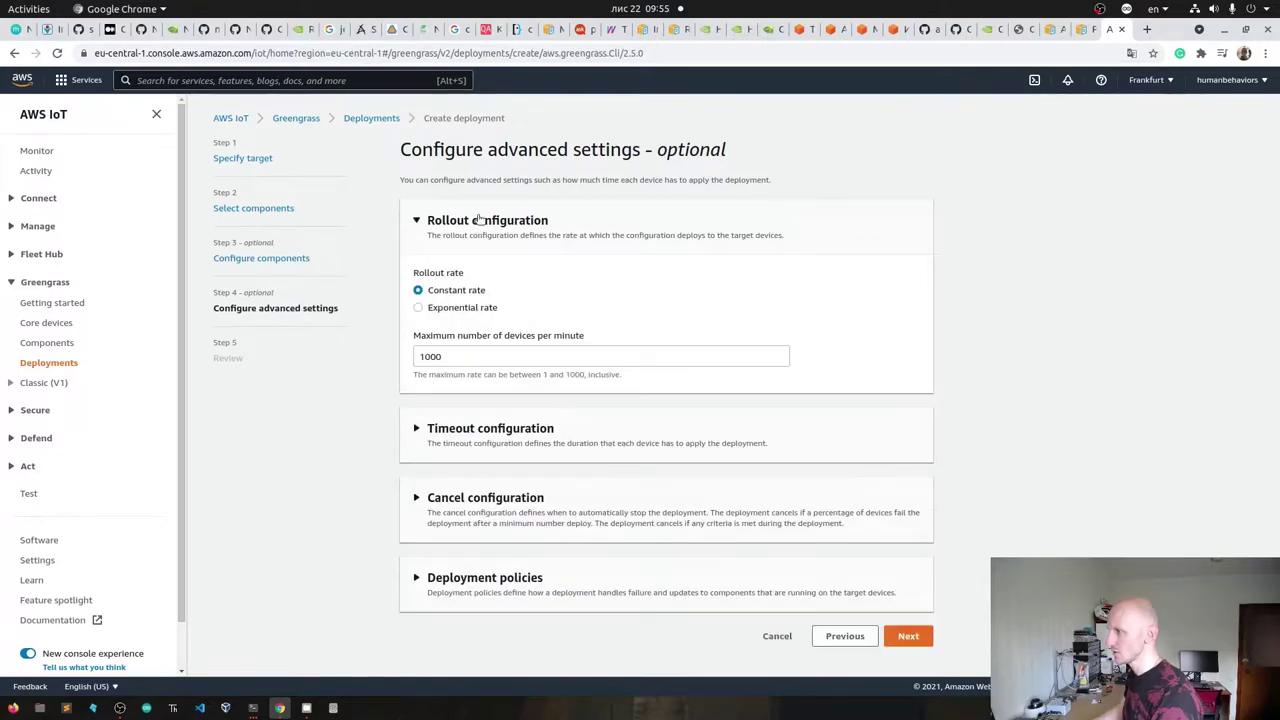
left_click(478, 220)
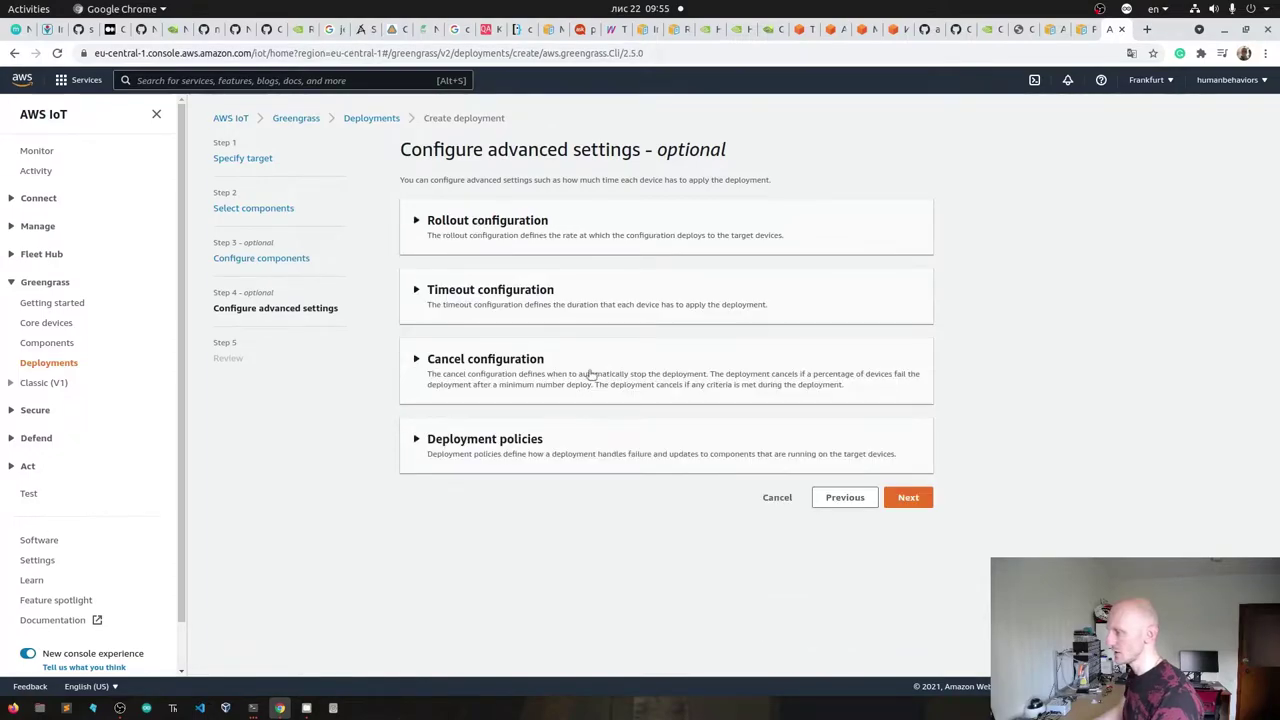
left_click(778, 498)
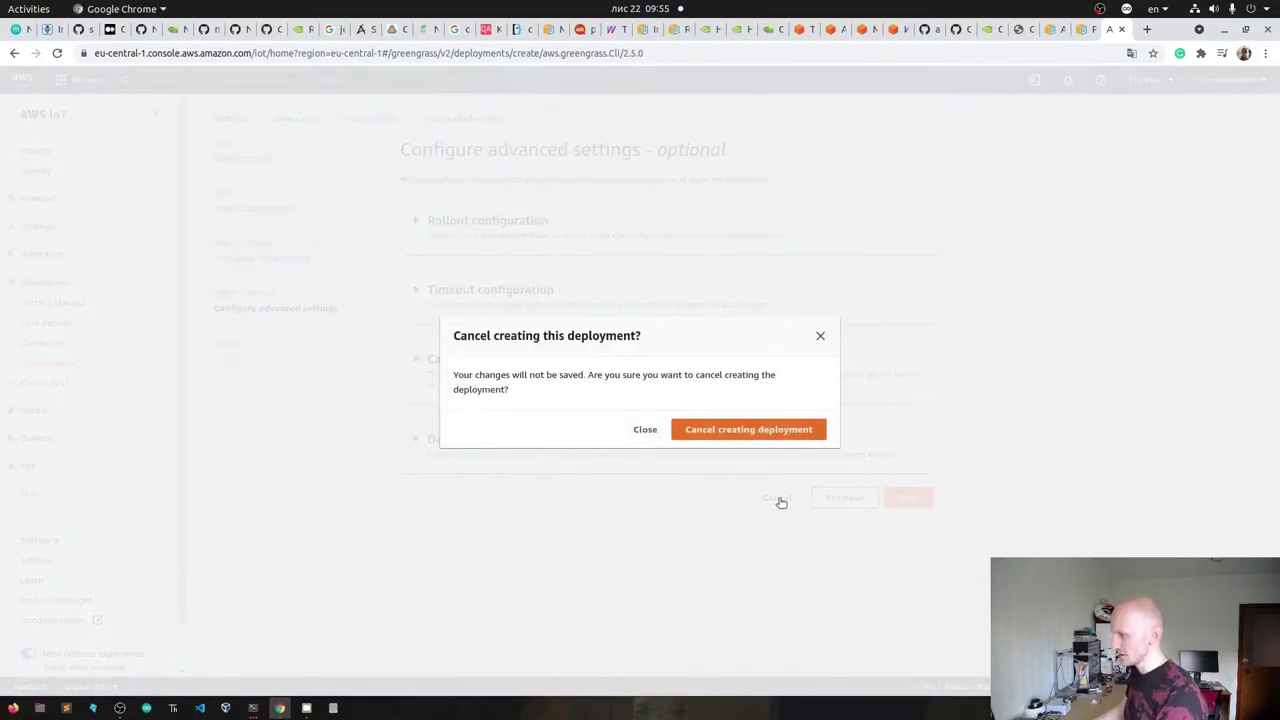
left_click(693, 432)
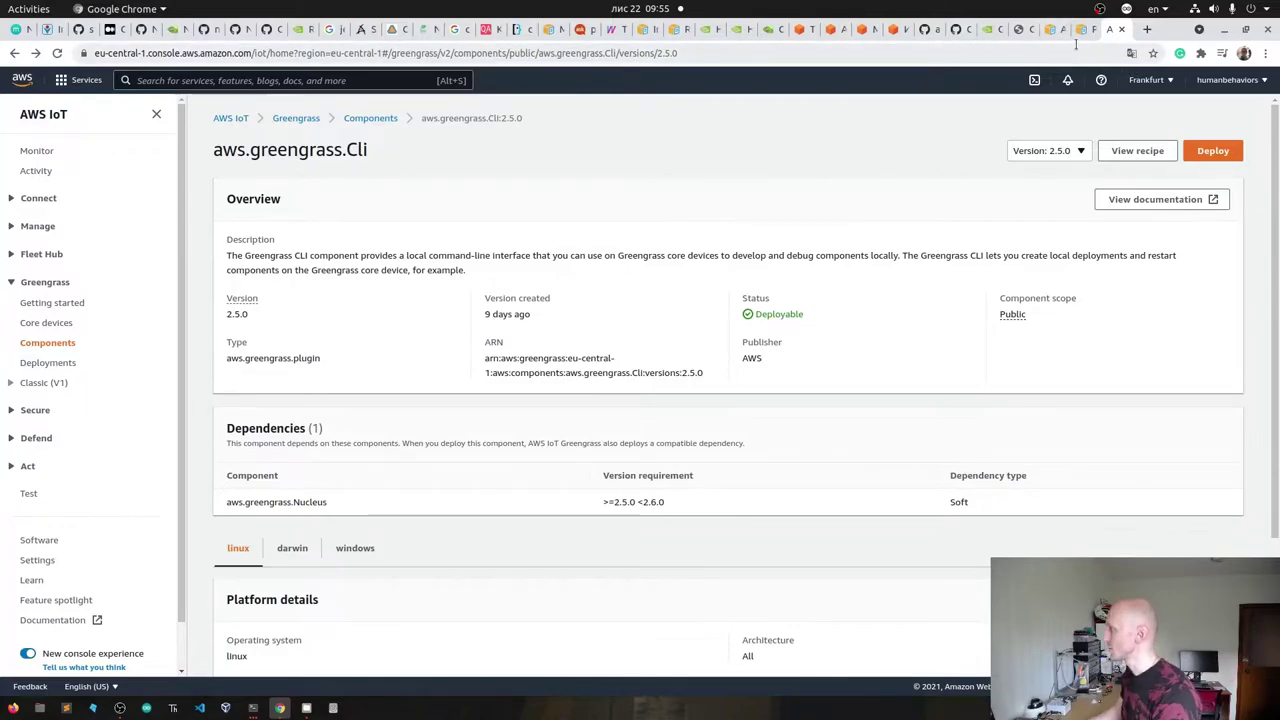
- Switch to the terminal windows, minimizing the browser and hiding the OBS window covering the local shell
left_click(1050, 29)
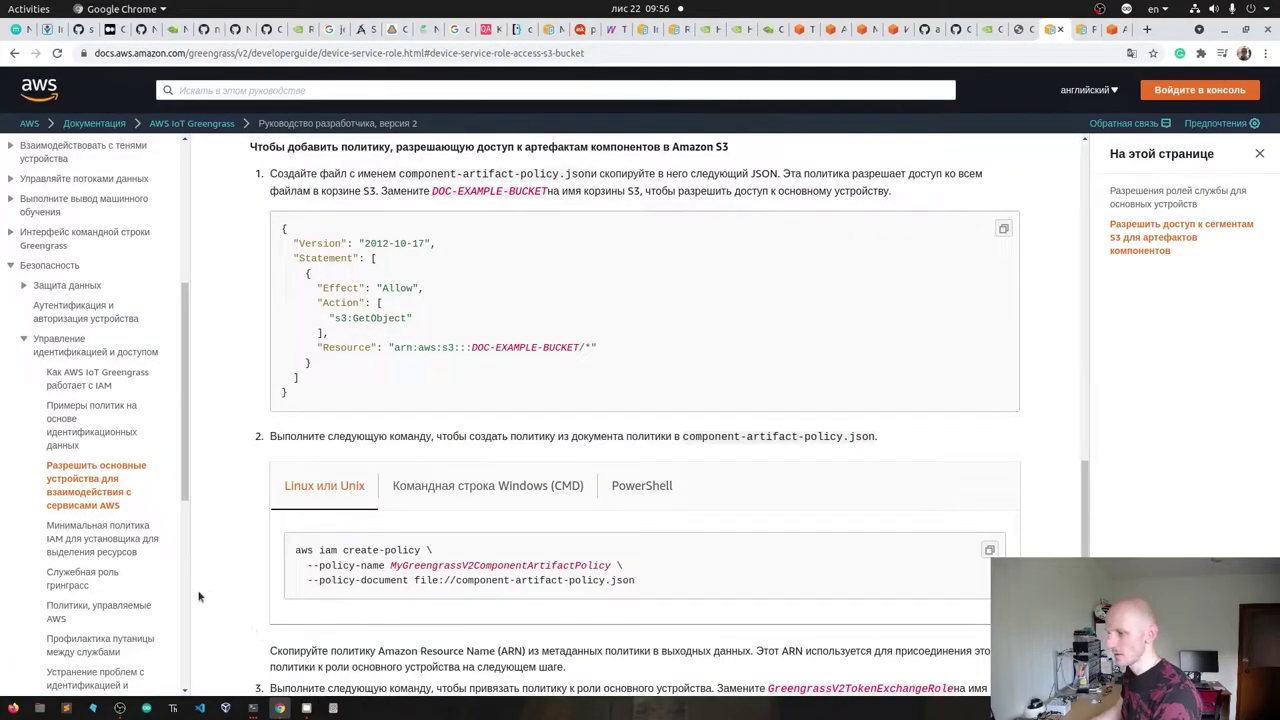
left_click(253, 708)
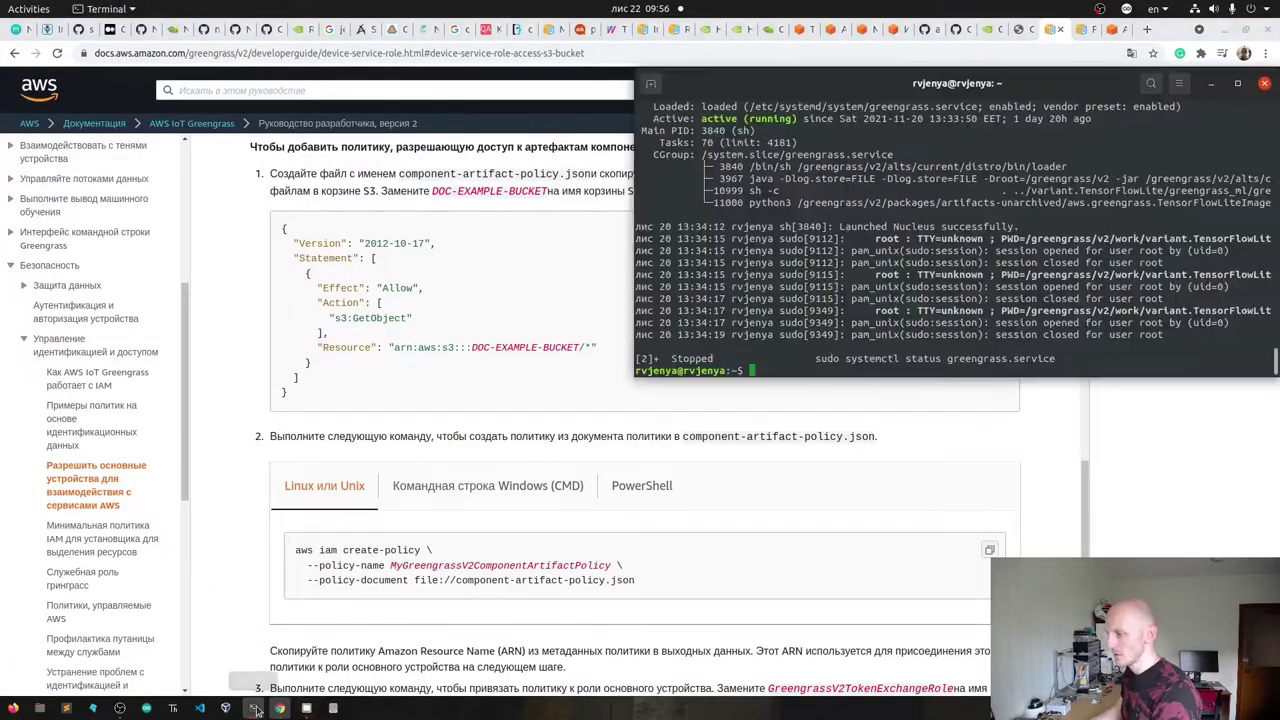
left_click(1224, 29)
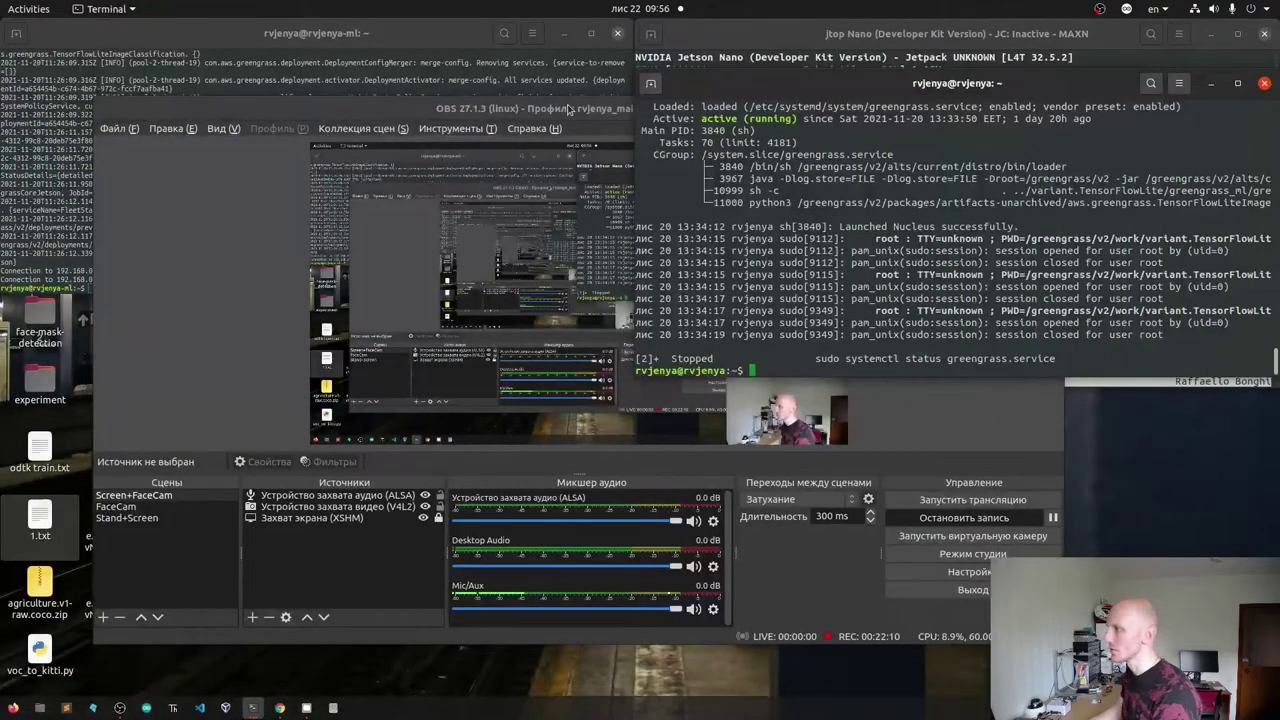
left_click(213, 209)
key("super+h")
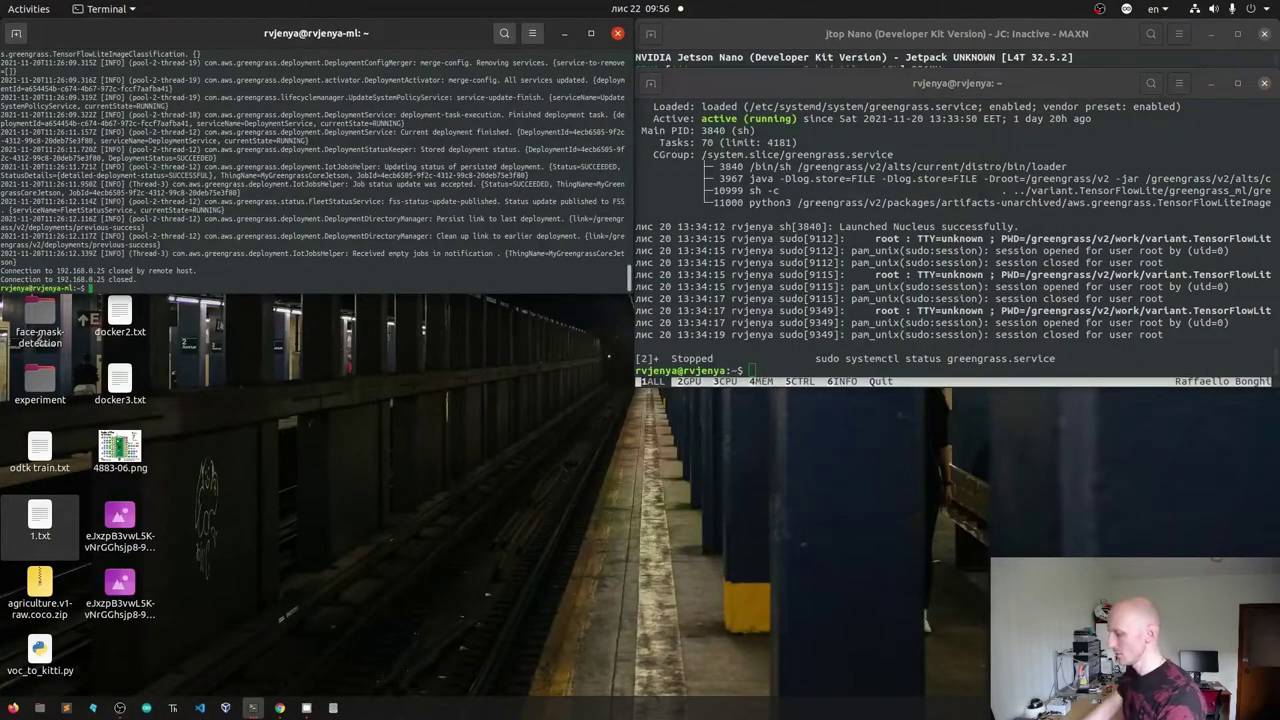
- Reconnect to the Jetson Nano at 192.168.0.25 over SSH with the previous command, entering the account password
key("Up")
key("Return")
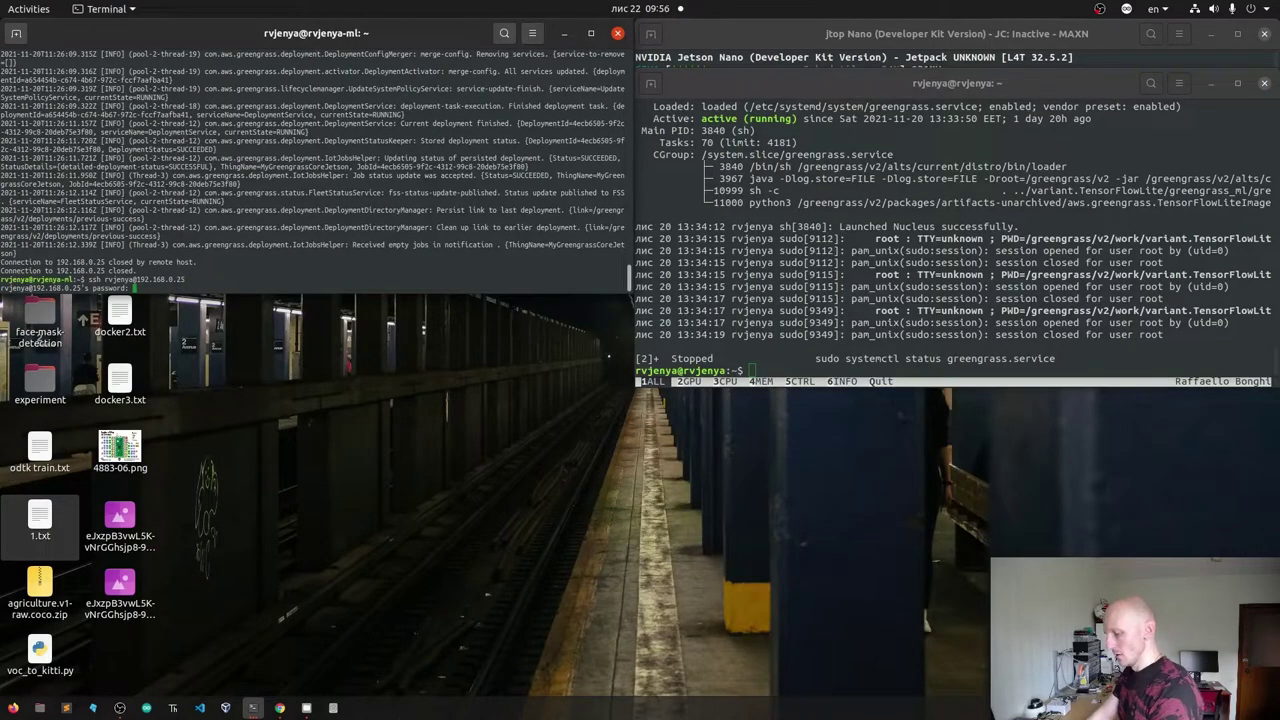
key("Return")
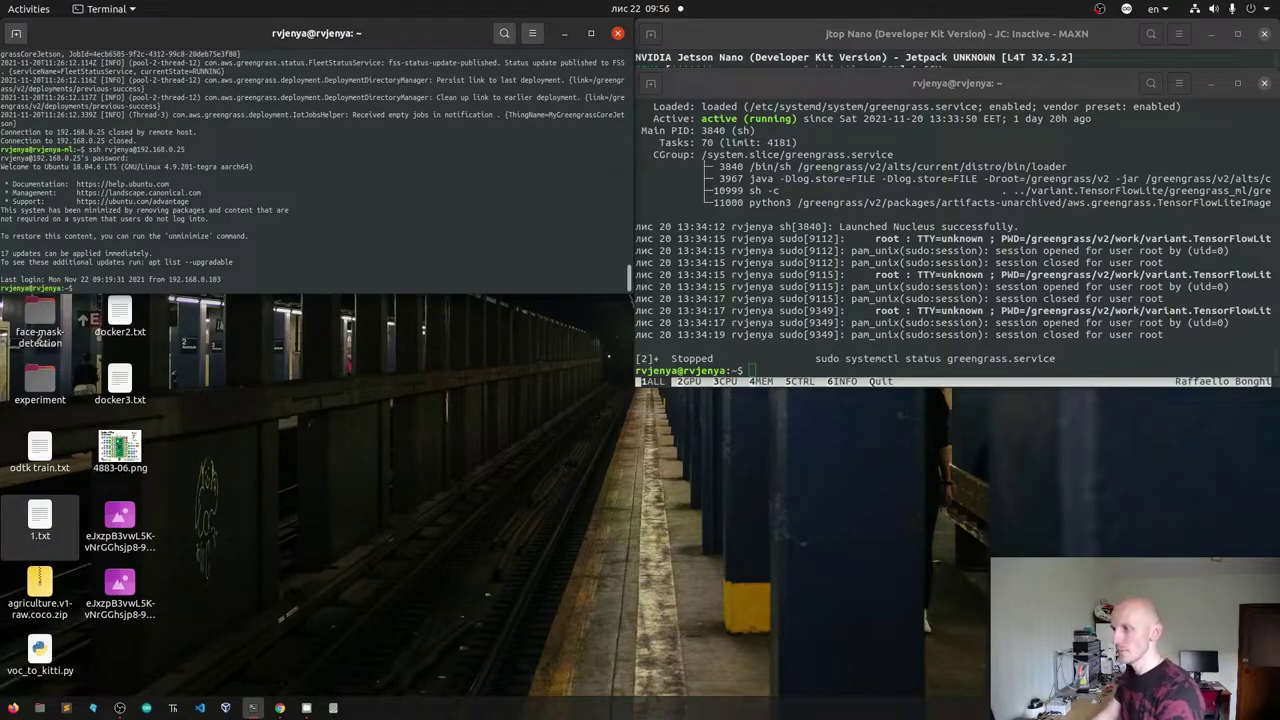
- Follow the Greengrass log by rerunning sudo tail -f /greengrass/v2/logs/greengrass.log, entering the sudo password
key("Up")
key("Up")
key("Up")
key("Return")
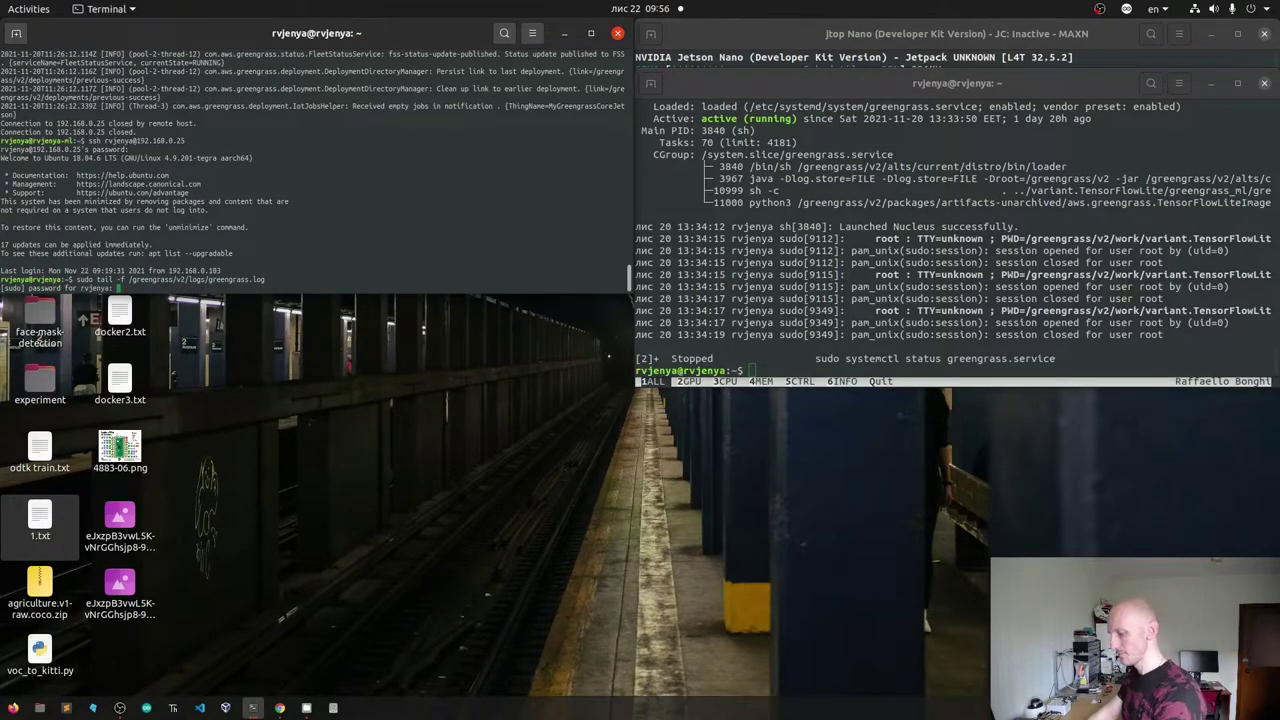
key("Return")
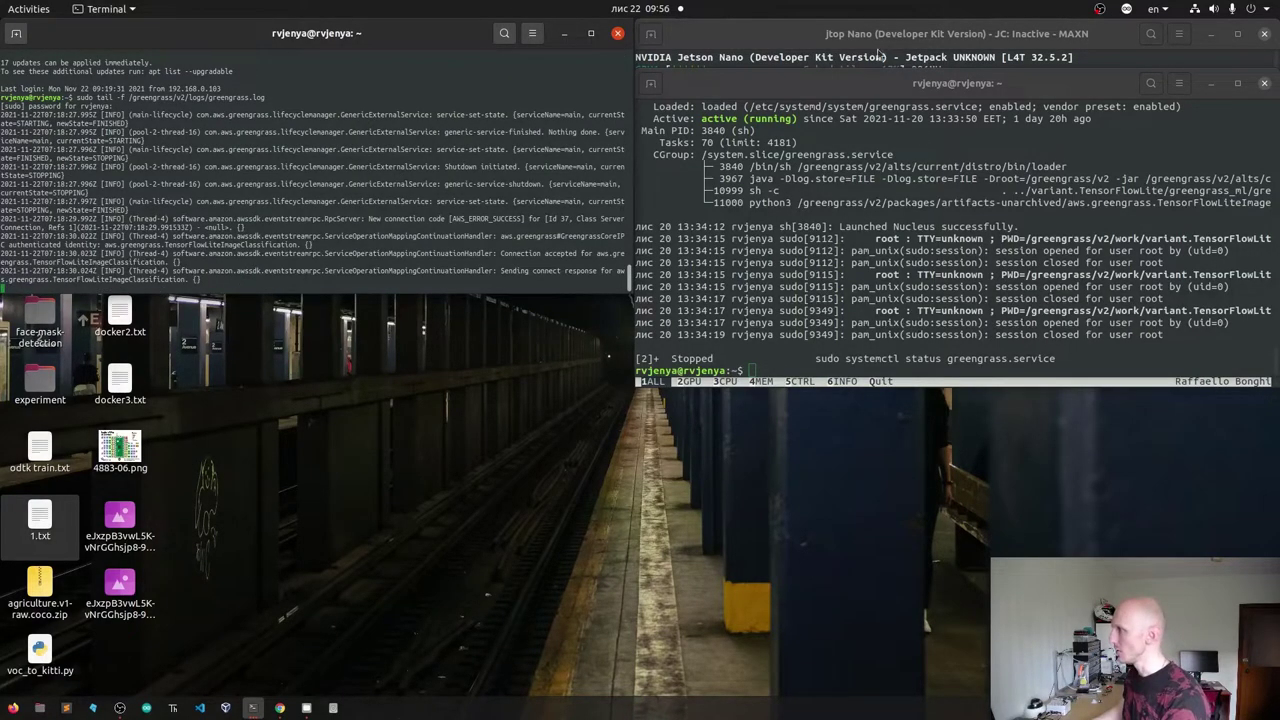
- Move the local terminal window below the Greengrass log terminal to uncover the jtop monitor, and focus the log terminal
left_click_drag(883, 83, 242, 402)
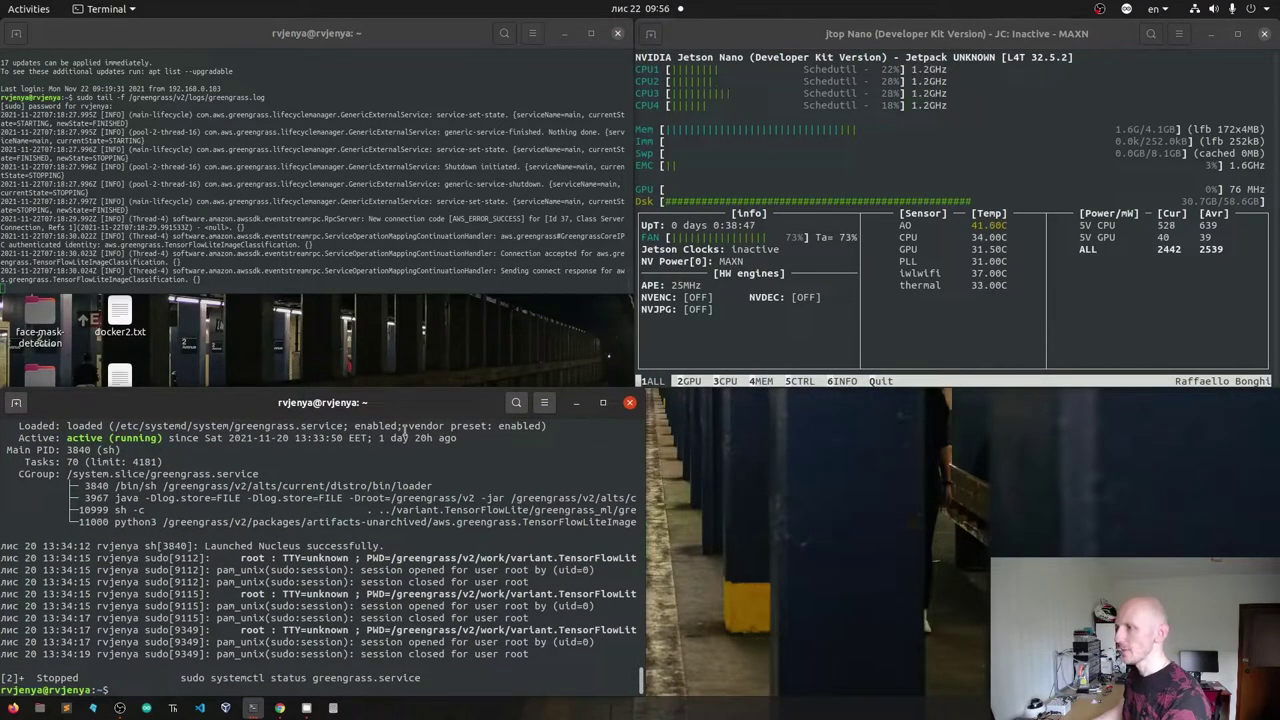
left_click(183, 97)
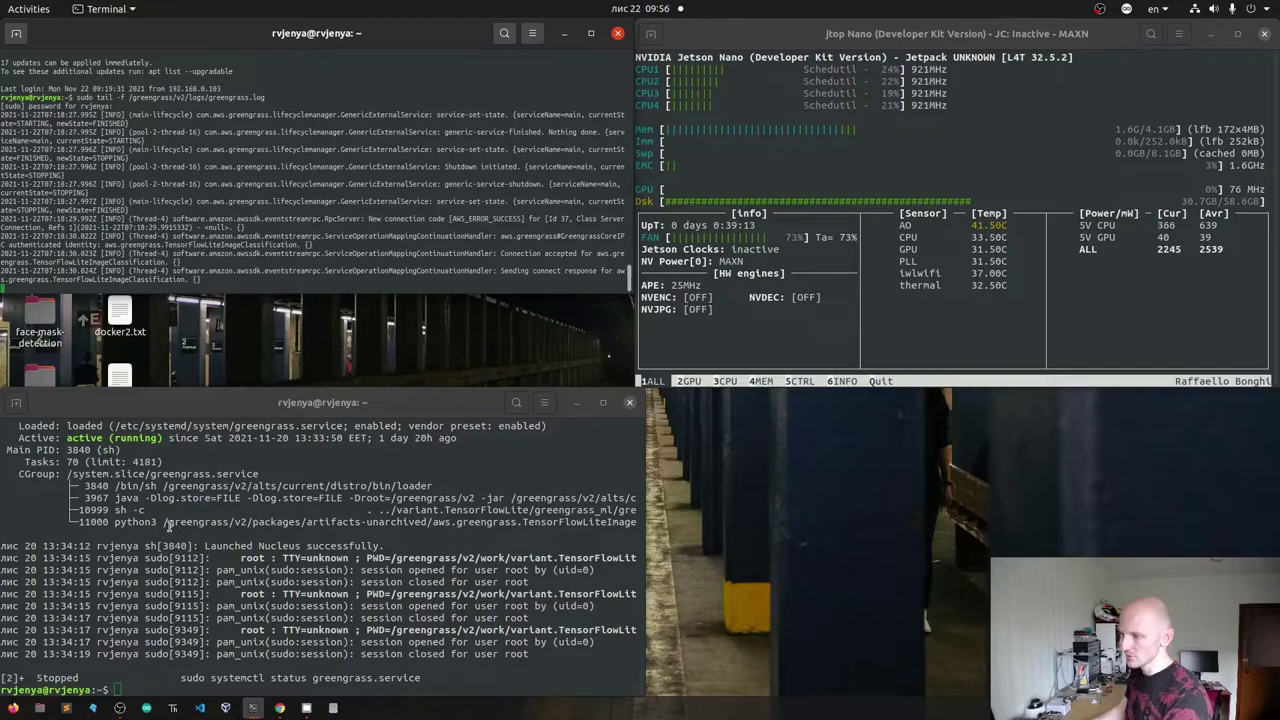
- Switch to the AWS IoT console in Chrome and open the newest job, created November 20, 2021, 13:25:28, from the managed jobs
left_click(283, 708)
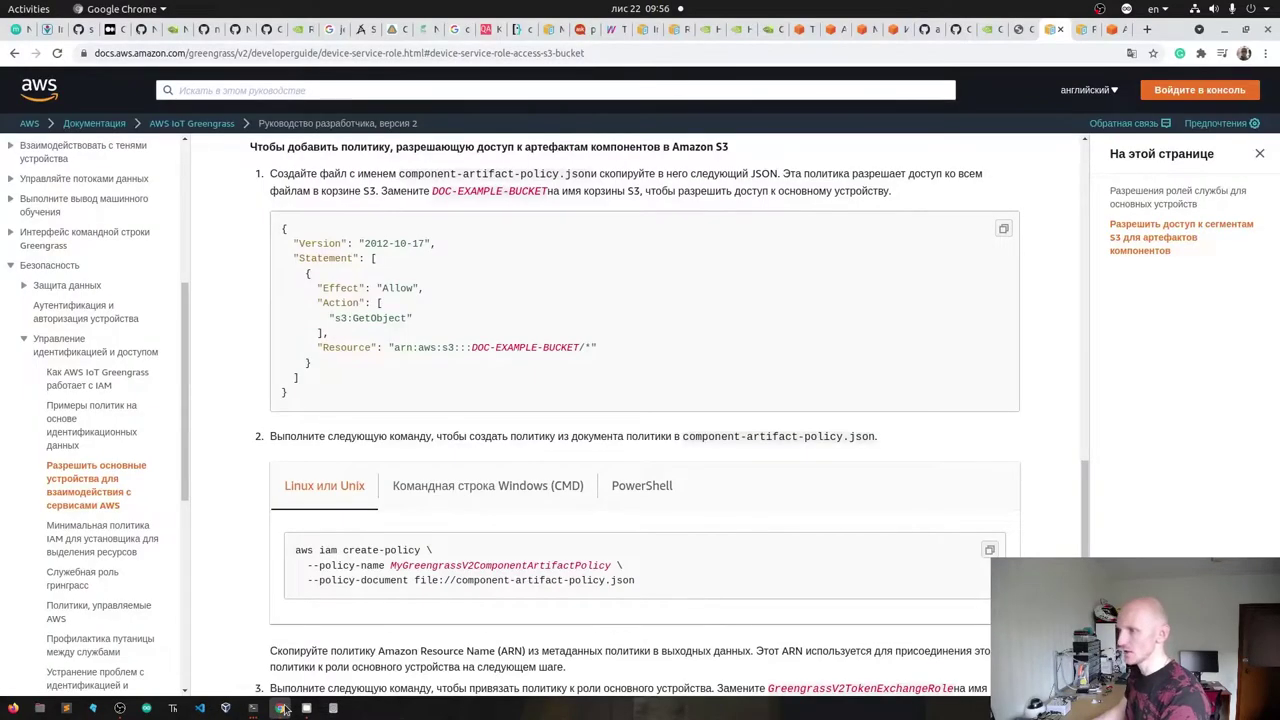
left_click(1117, 30)
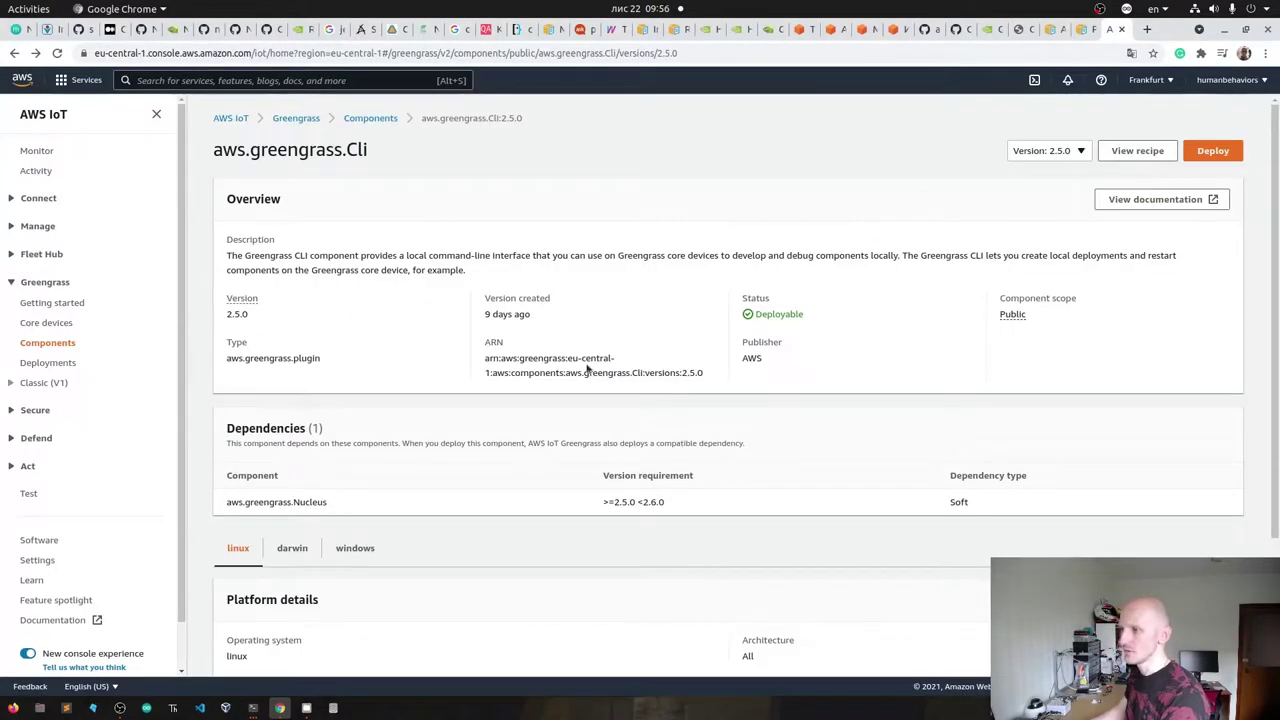
left_click(37, 227)
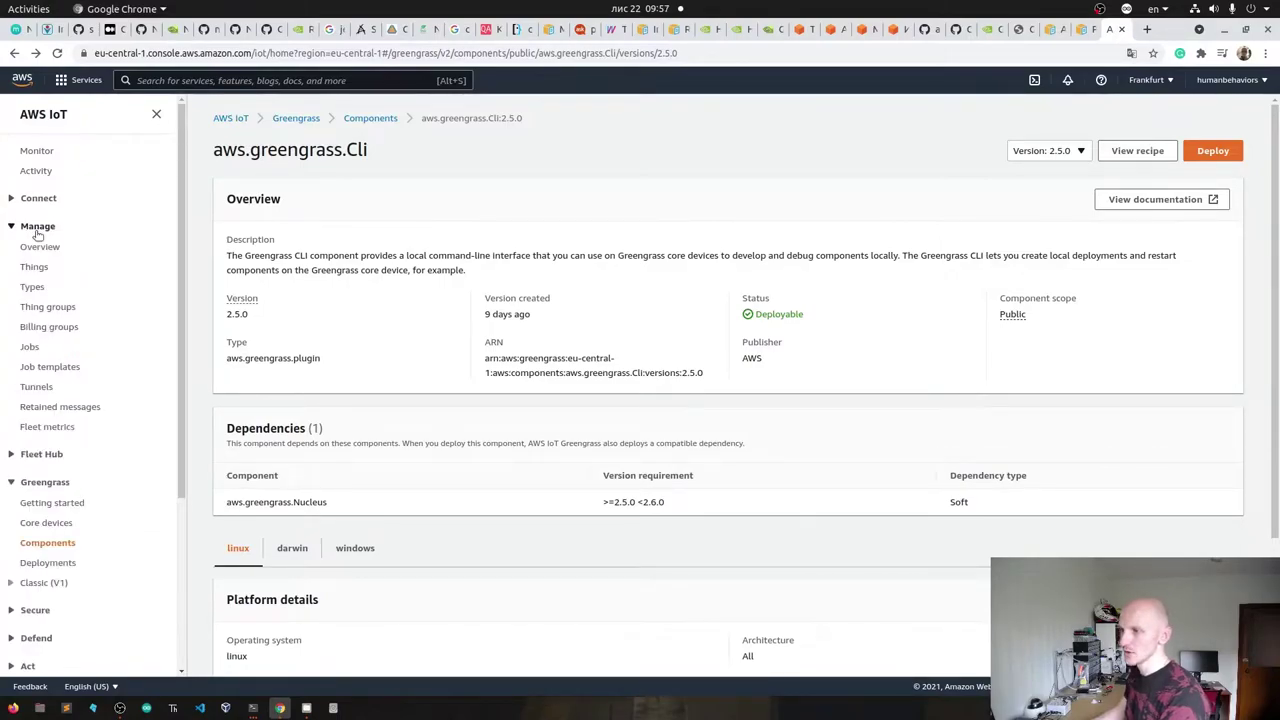
left_click(30, 348)
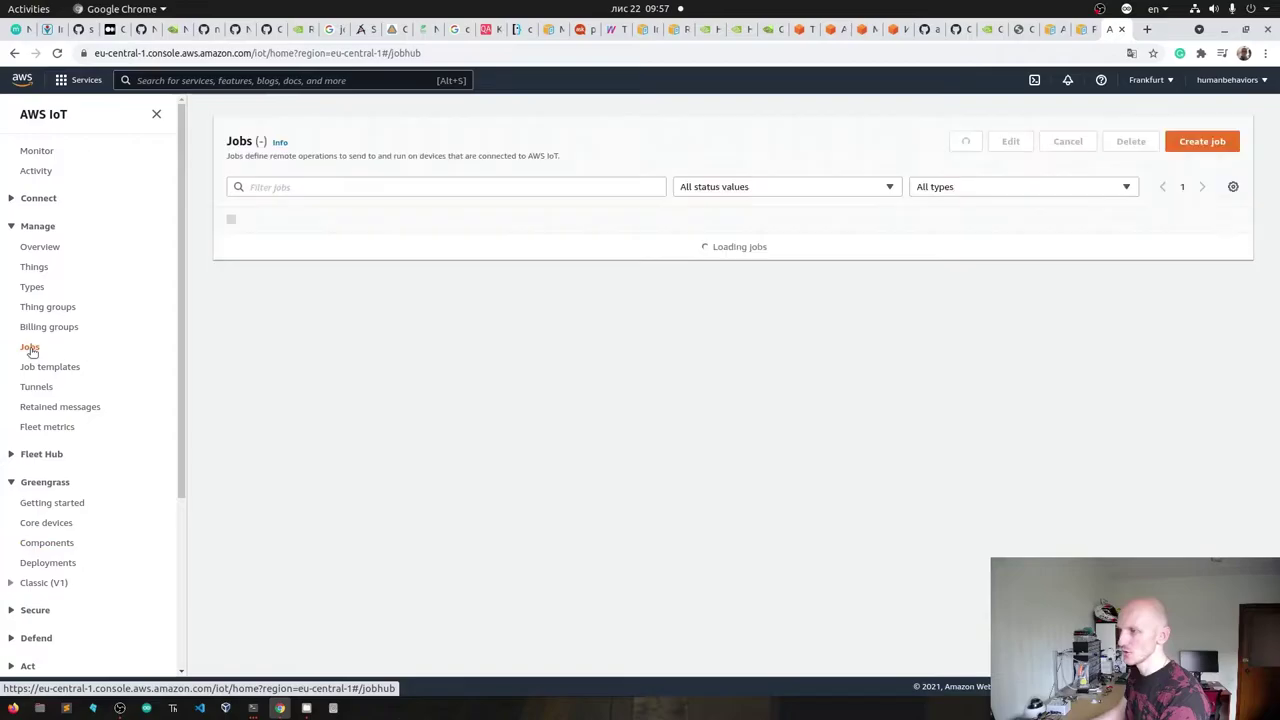
scroll(443, 425, "down", 10)
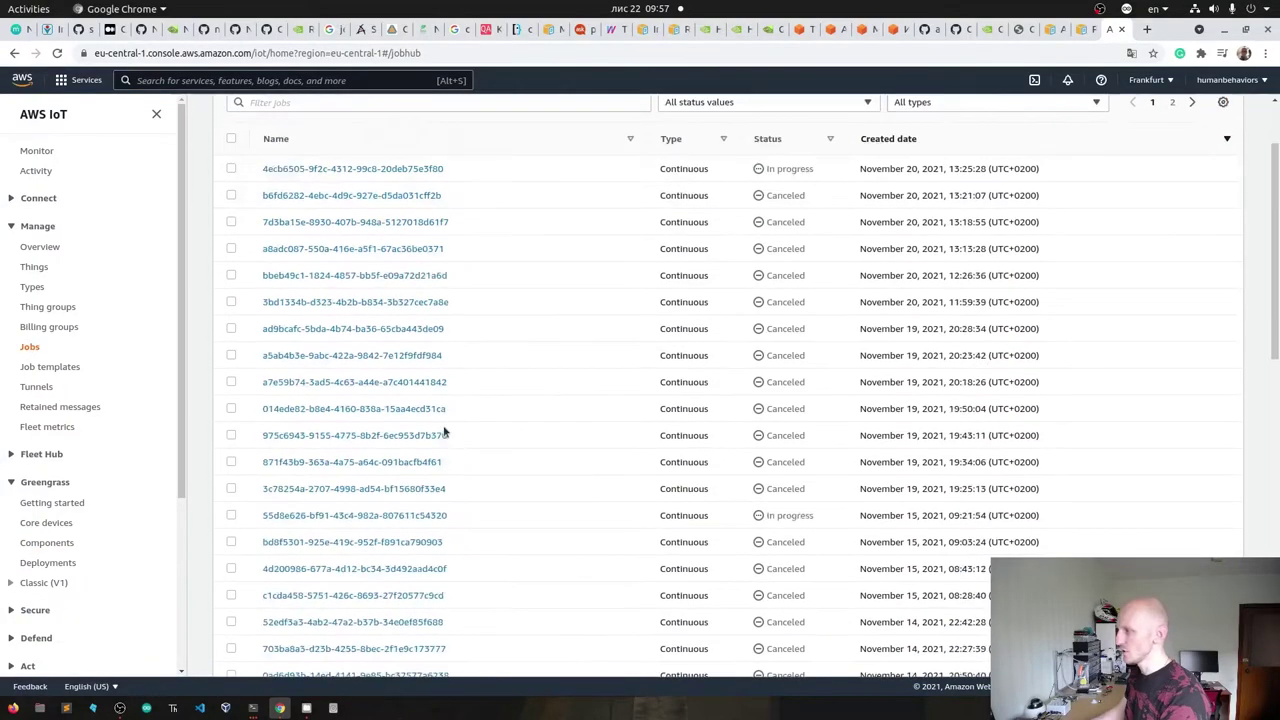
scroll(443, 425, "up", 10)
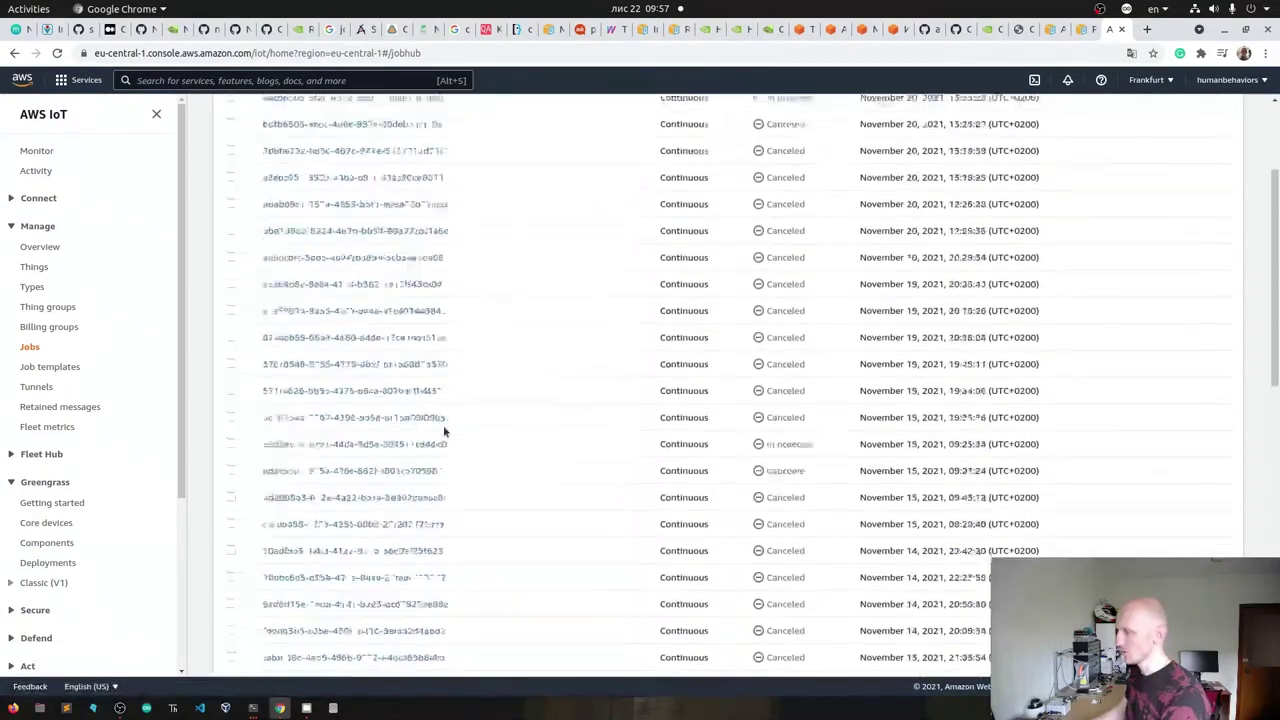
left_click(332, 273)
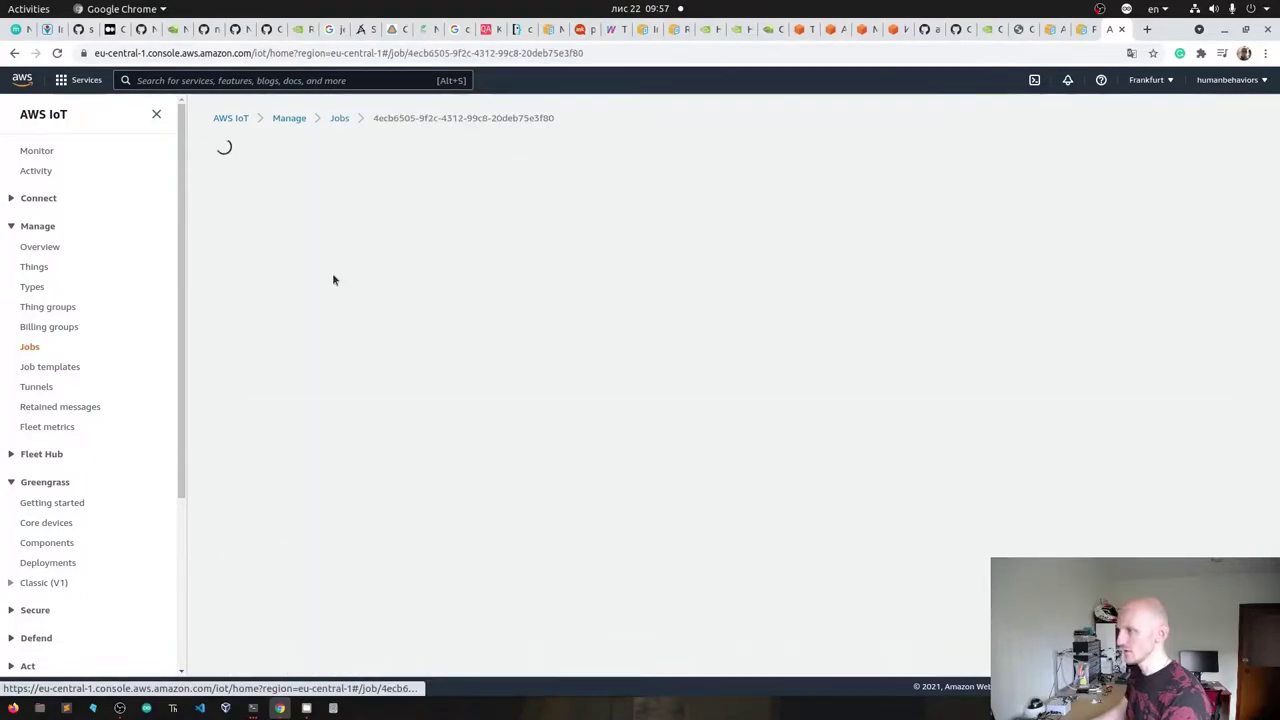
- Examine the job's details and its job document with the deployed components, and return to the job executions
scroll(677, 503, "down", 2)
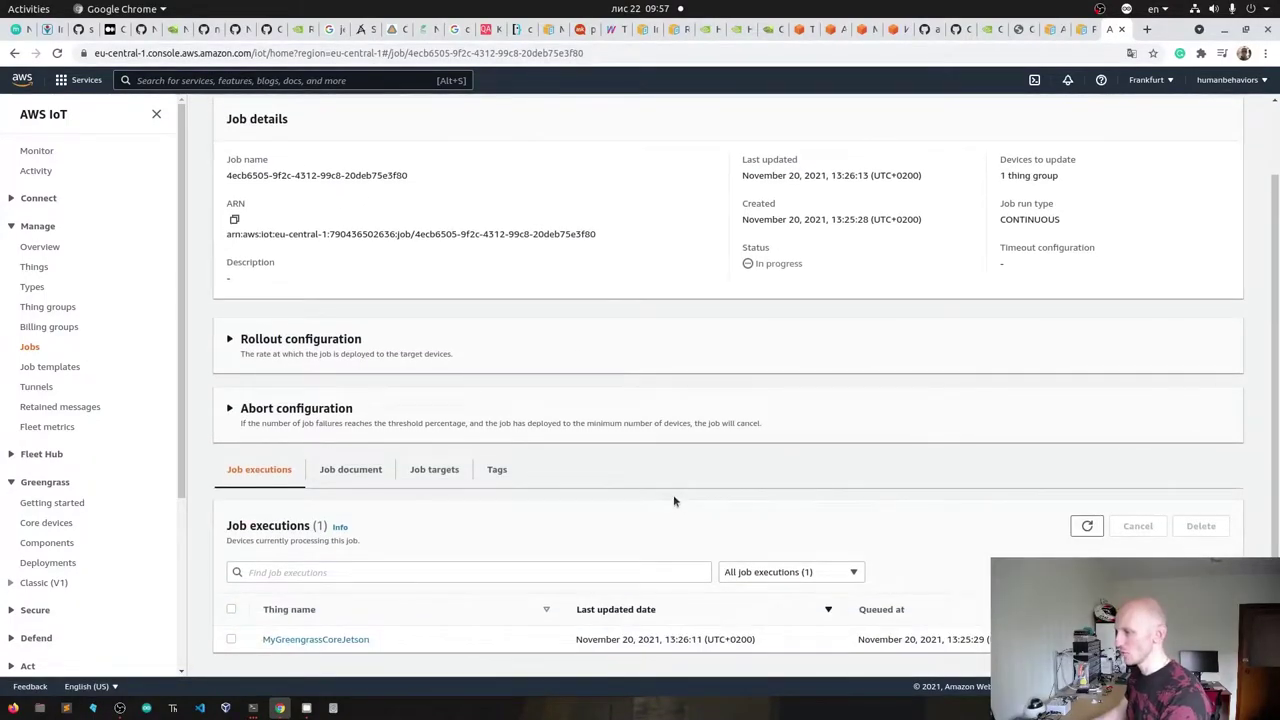
left_click(345, 469)
scroll(600, 487, "down", 3)
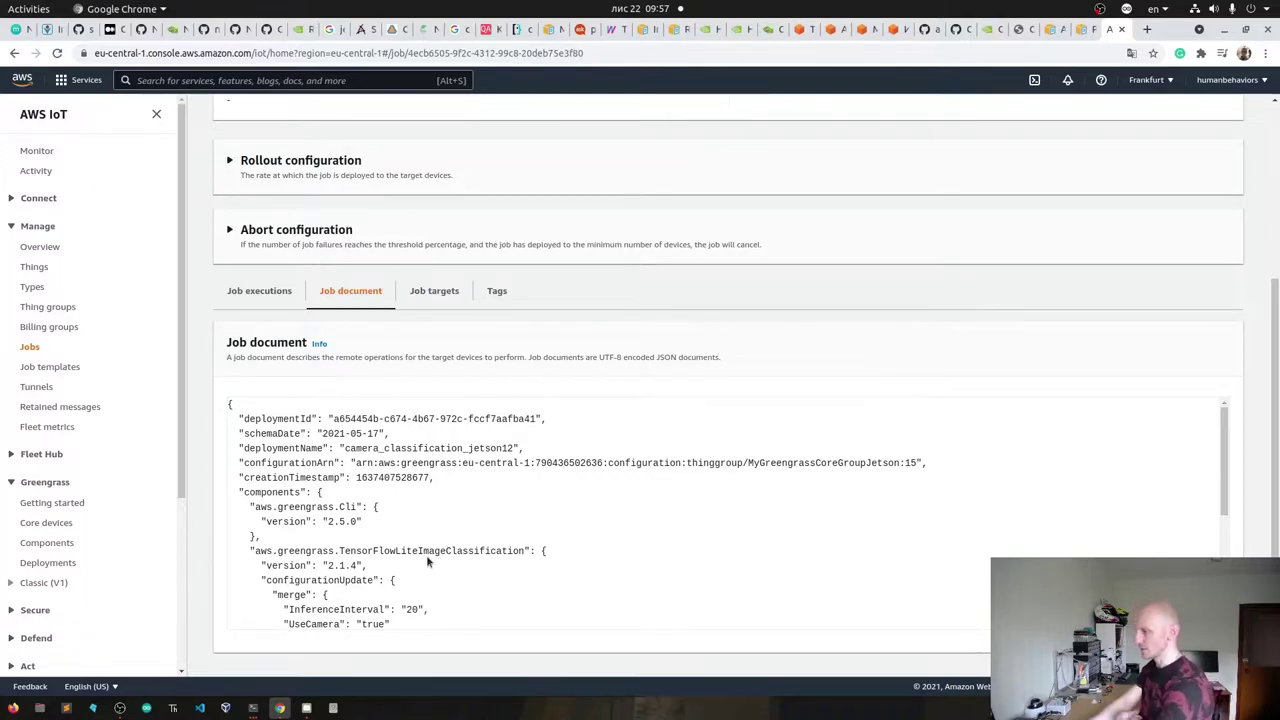
left_click(279, 294)
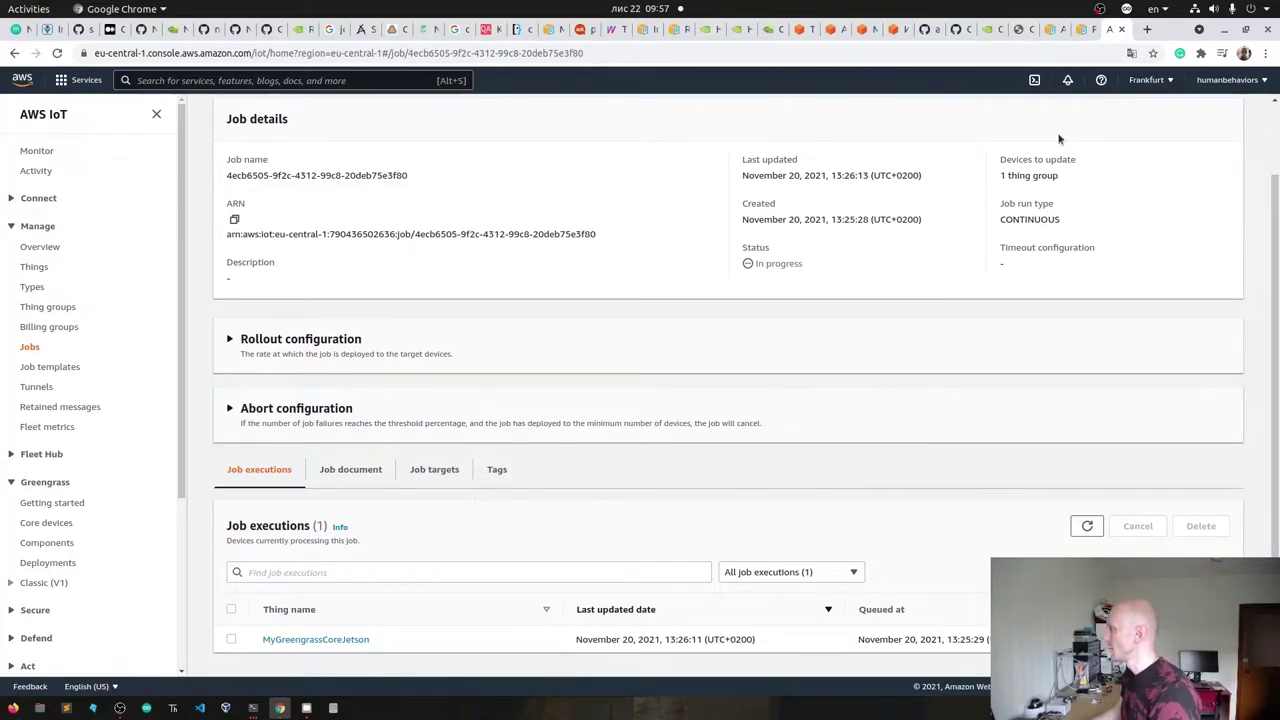
- Check the terminal windows with the Greengrass log and service status, and return to the job page in Chrome
key("alt+Tab")
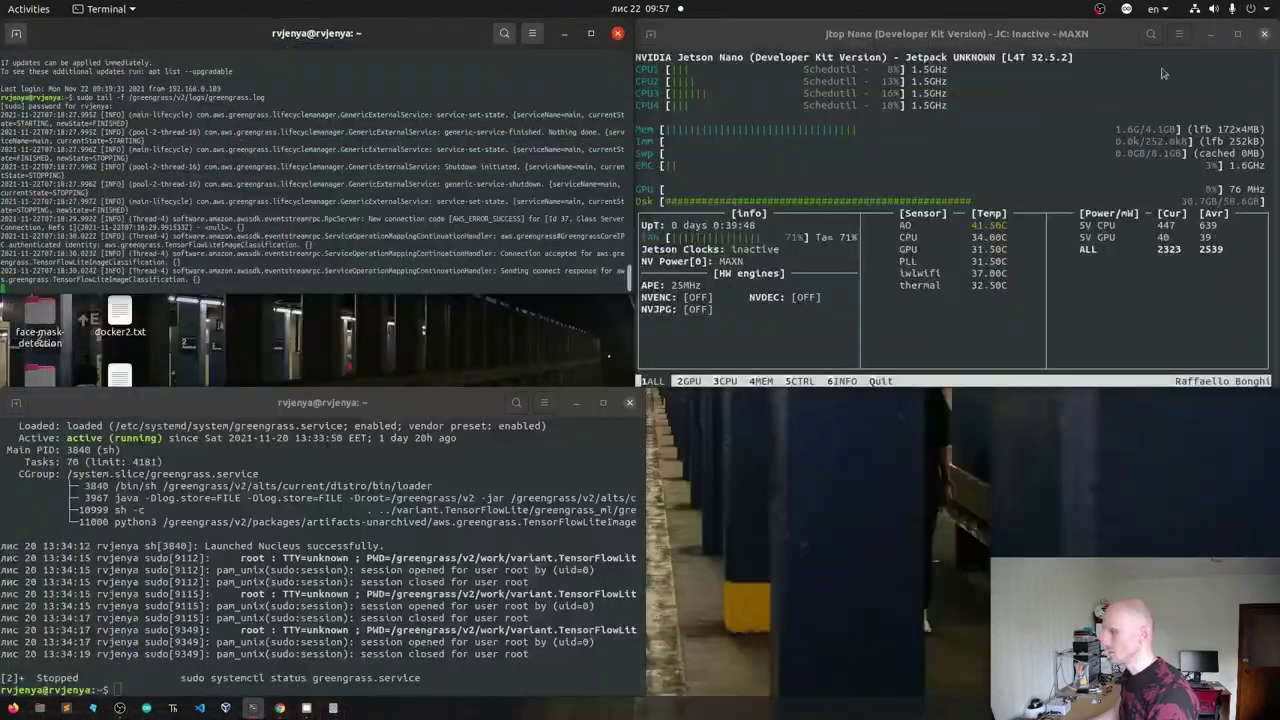
left_click(336, 413)
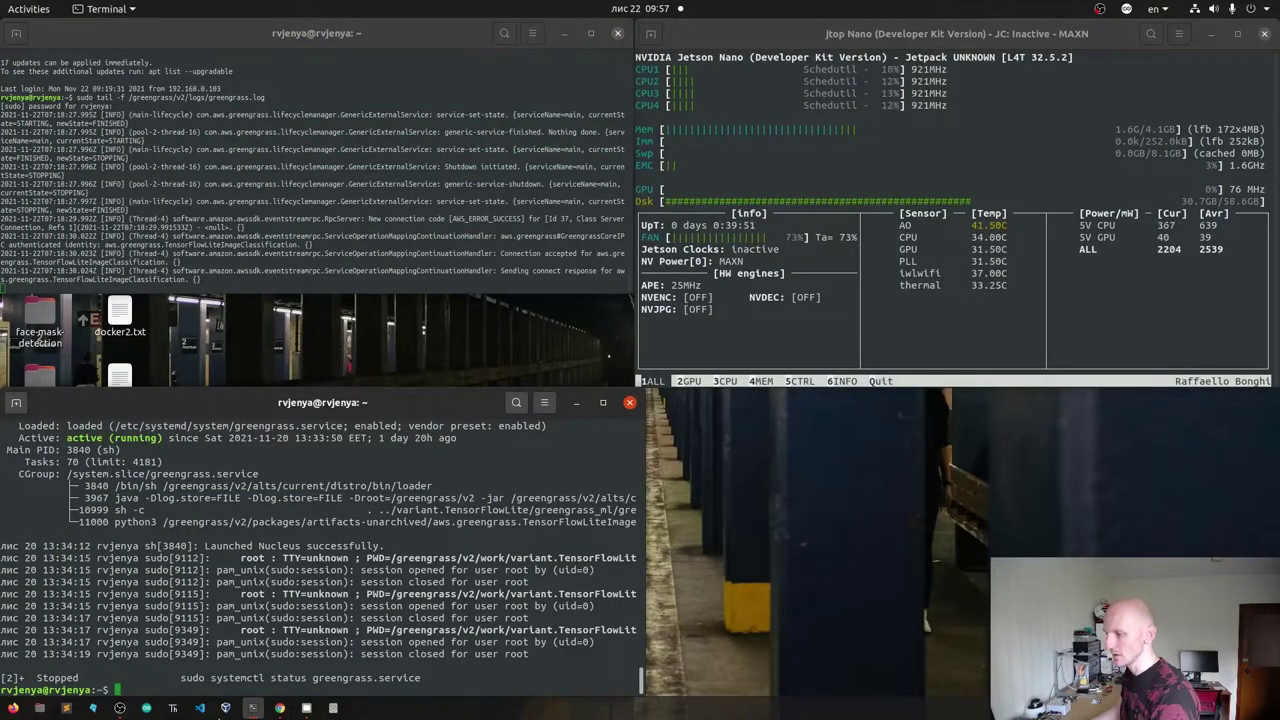
left_click(280, 708)
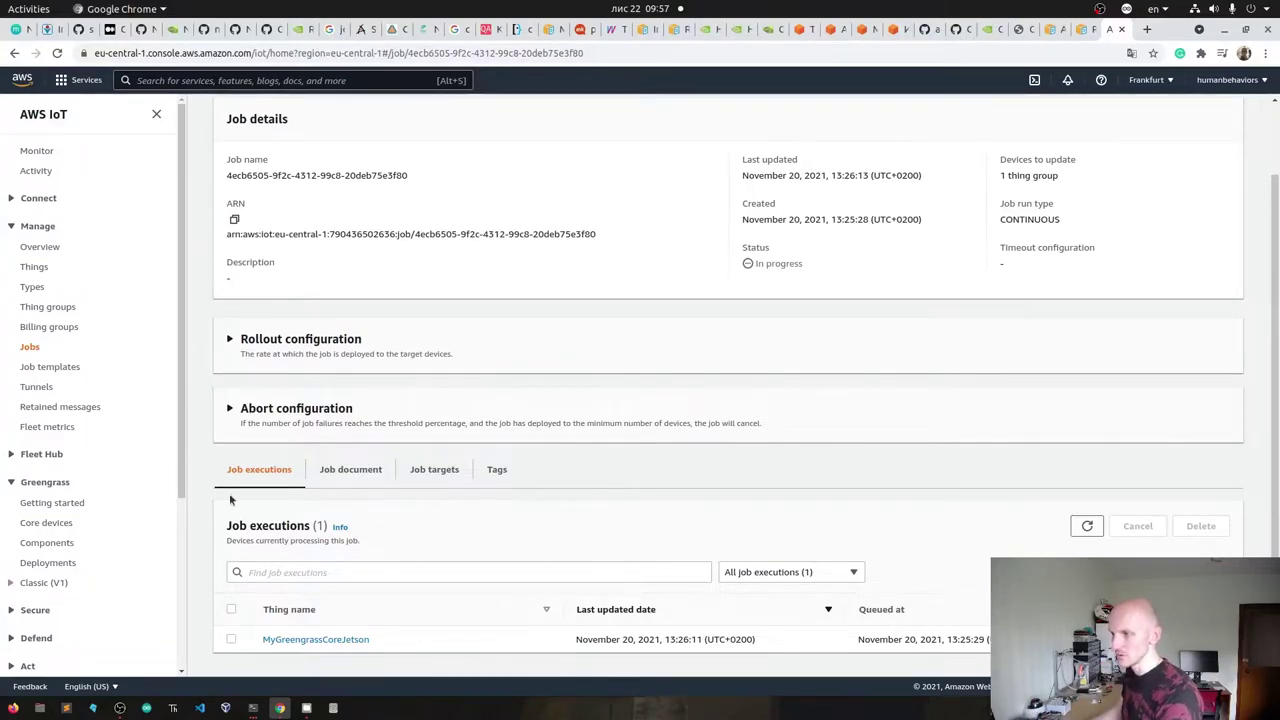
- Search the public Greengrass components for "ten" and open aws.greengrass.TensorFlowLiteImageClassification
left_click(45, 546)
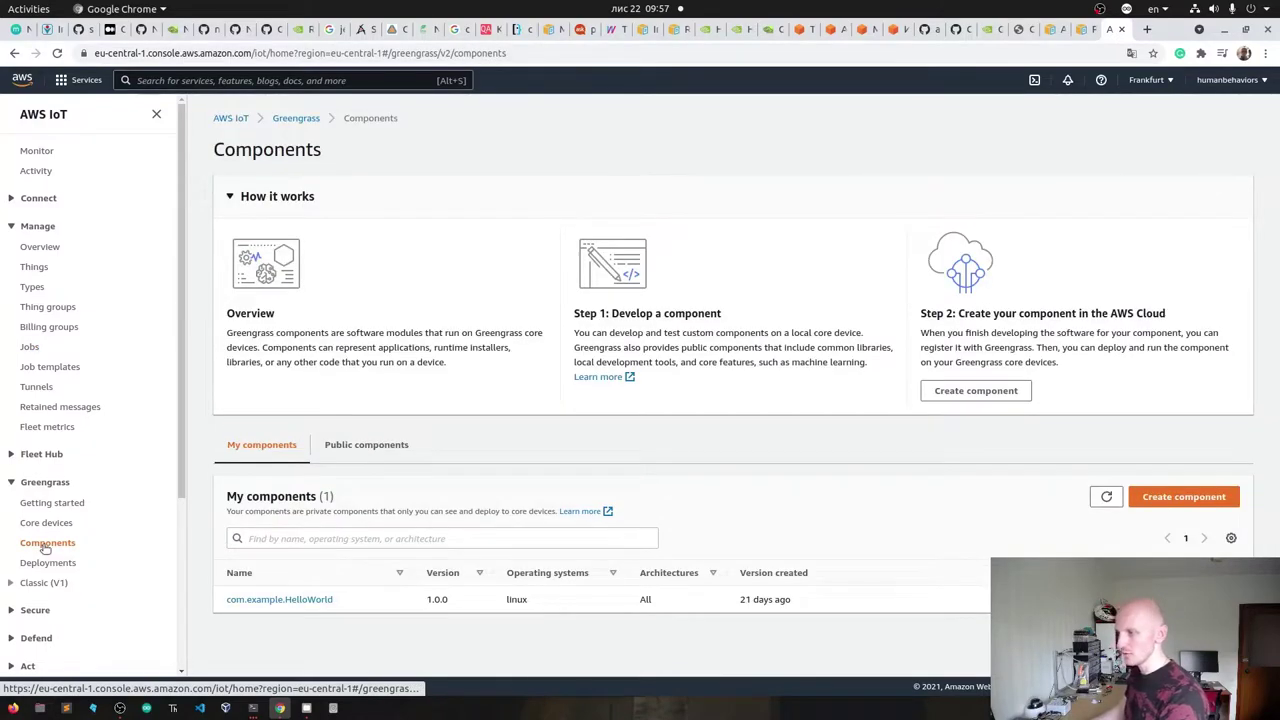
left_click(398, 450)
left_click(405, 536)
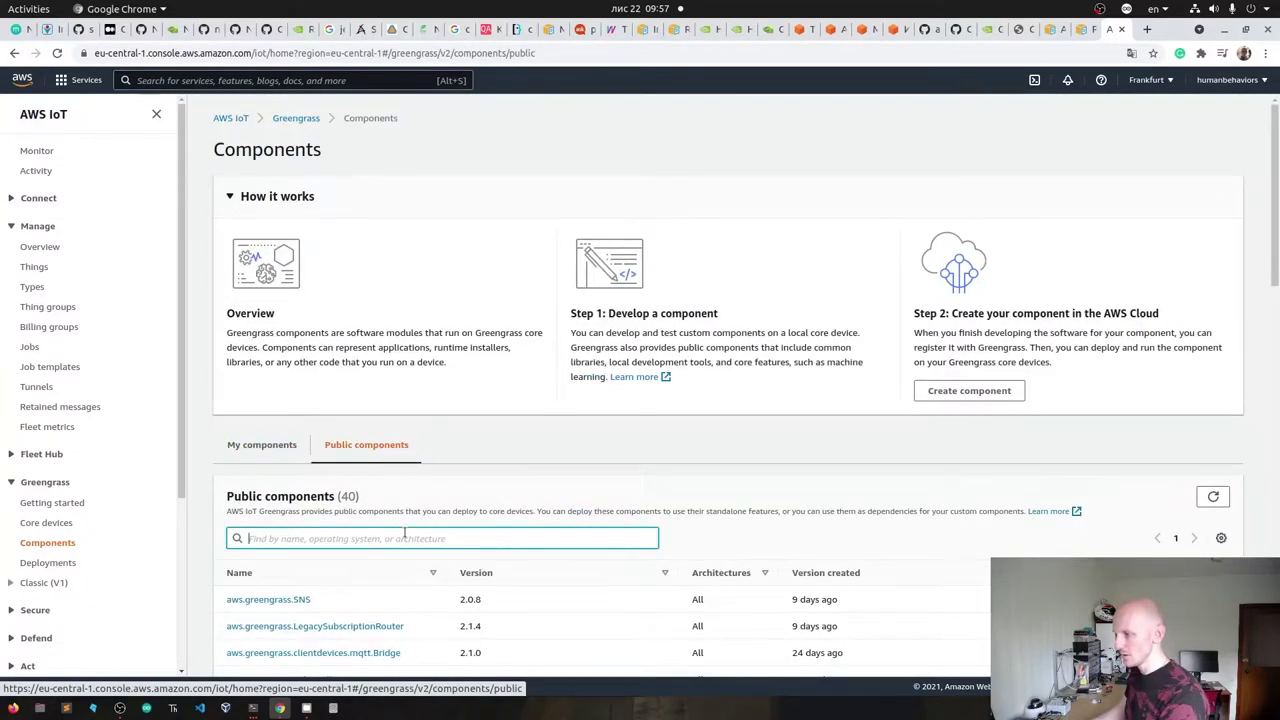
type("ten")
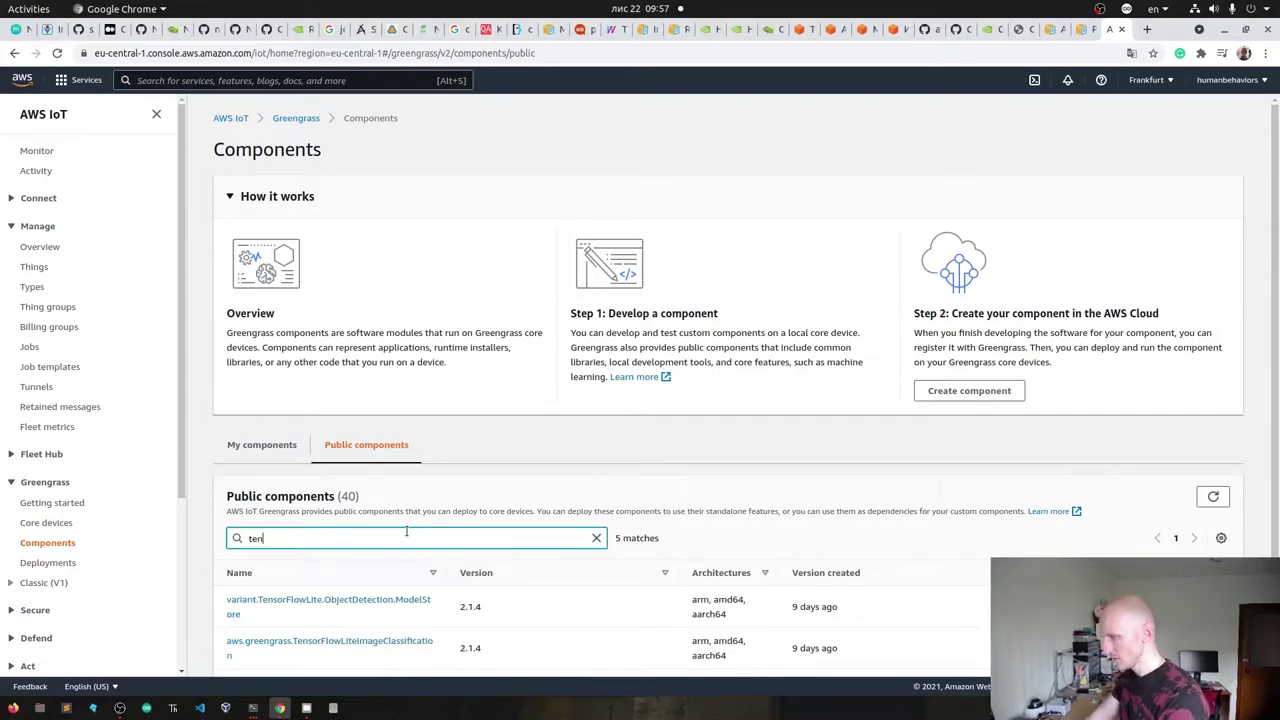
scroll(406, 531, "down", 3)
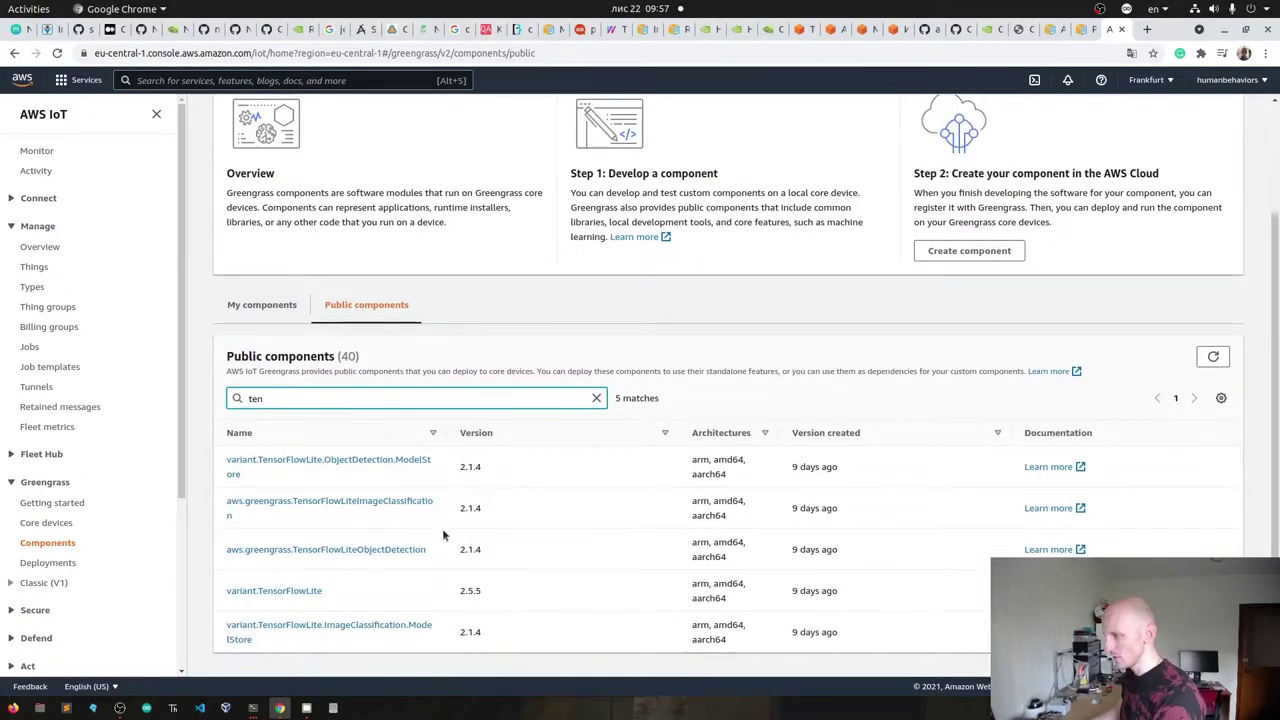
left_click(250, 507)
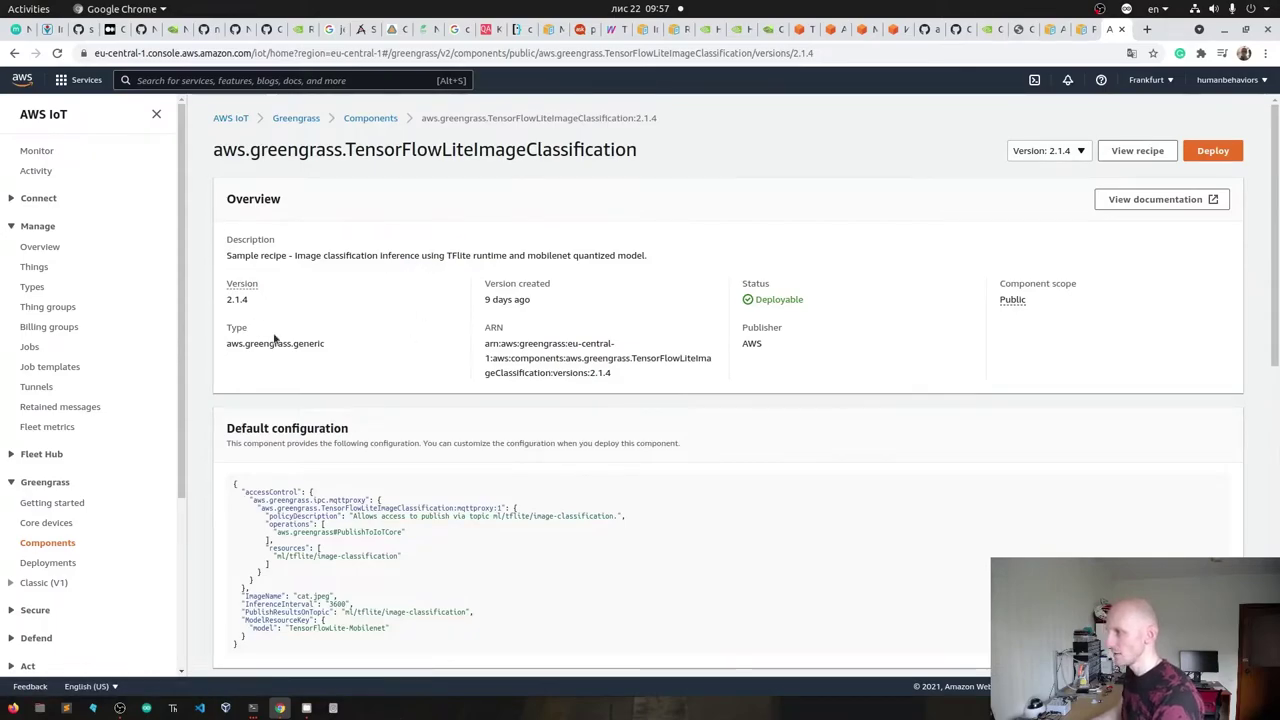
- Examine the component's default configuration, dependencies and linux arm lifecycle, including the inference.py run script and the model directory variable
scroll(366, 443, "down", 5)
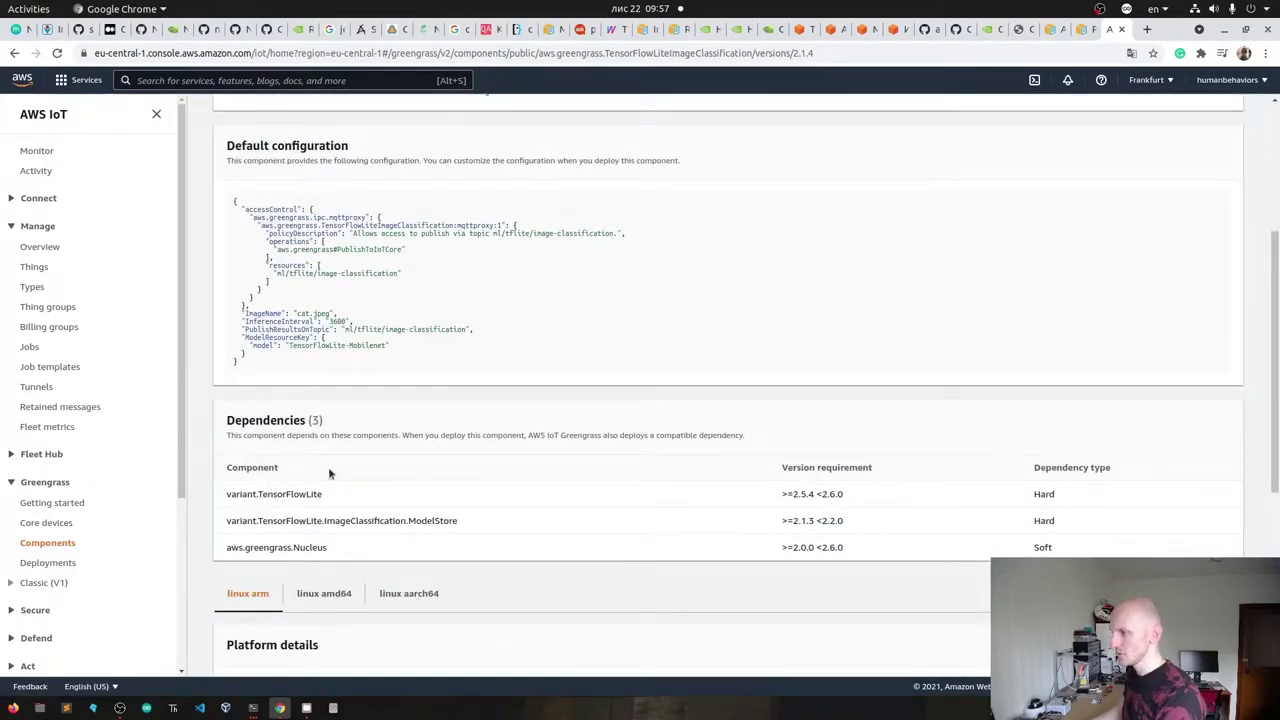
scroll(535, 545, "down", 5)
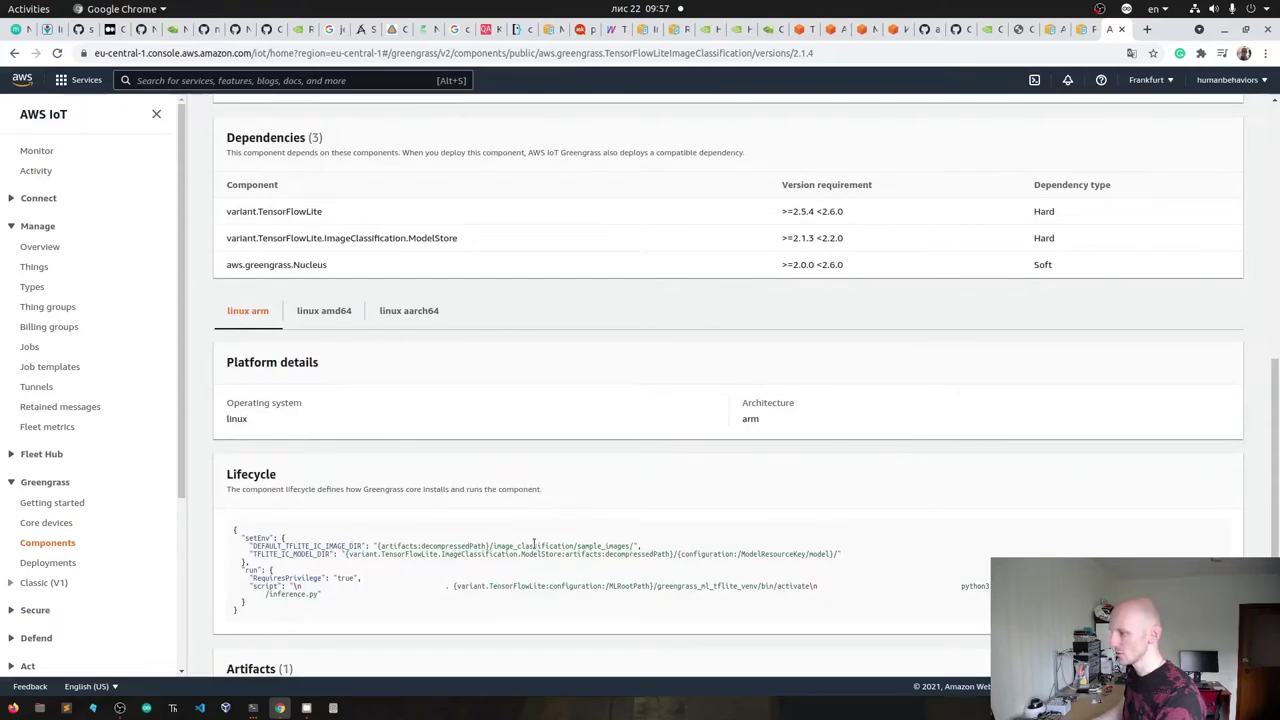
scroll(535, 545, "down", 2)
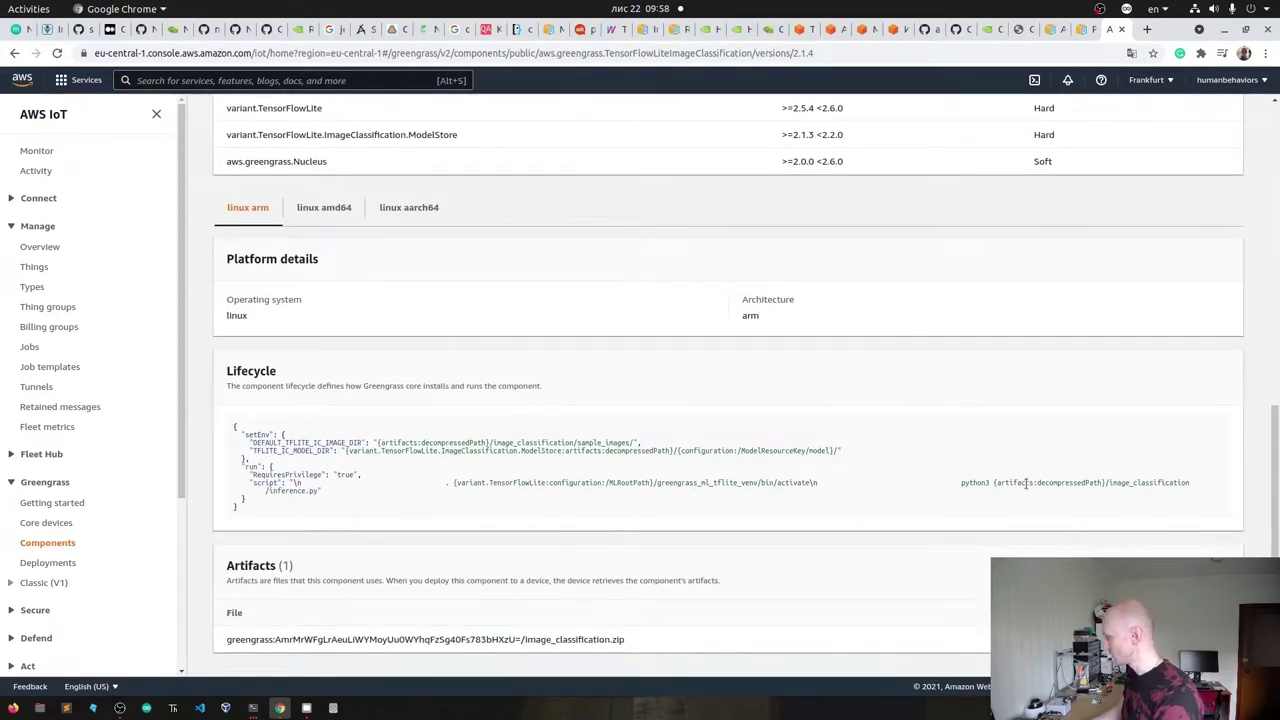
left_click_drag(321, 492, 284, 491)
left_click(833, 451)
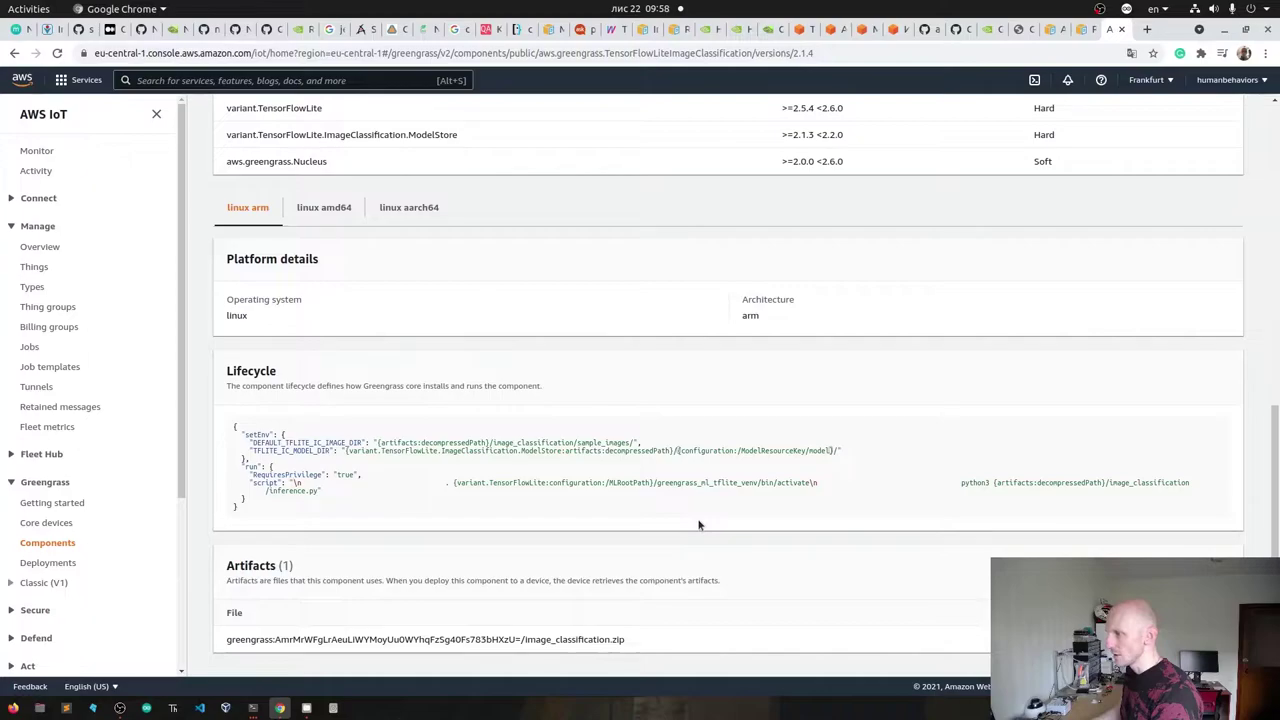
scroll(699, 525, "up", 2)
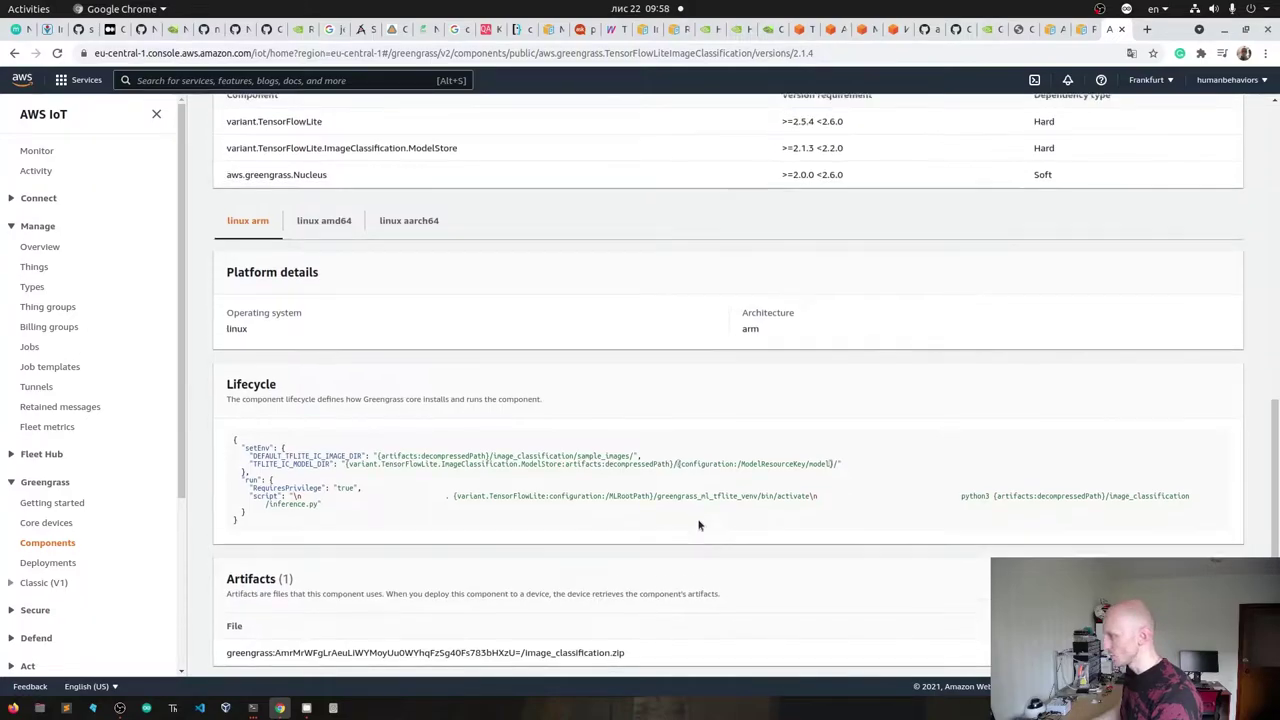
scroll(698, 520, "up", 3)
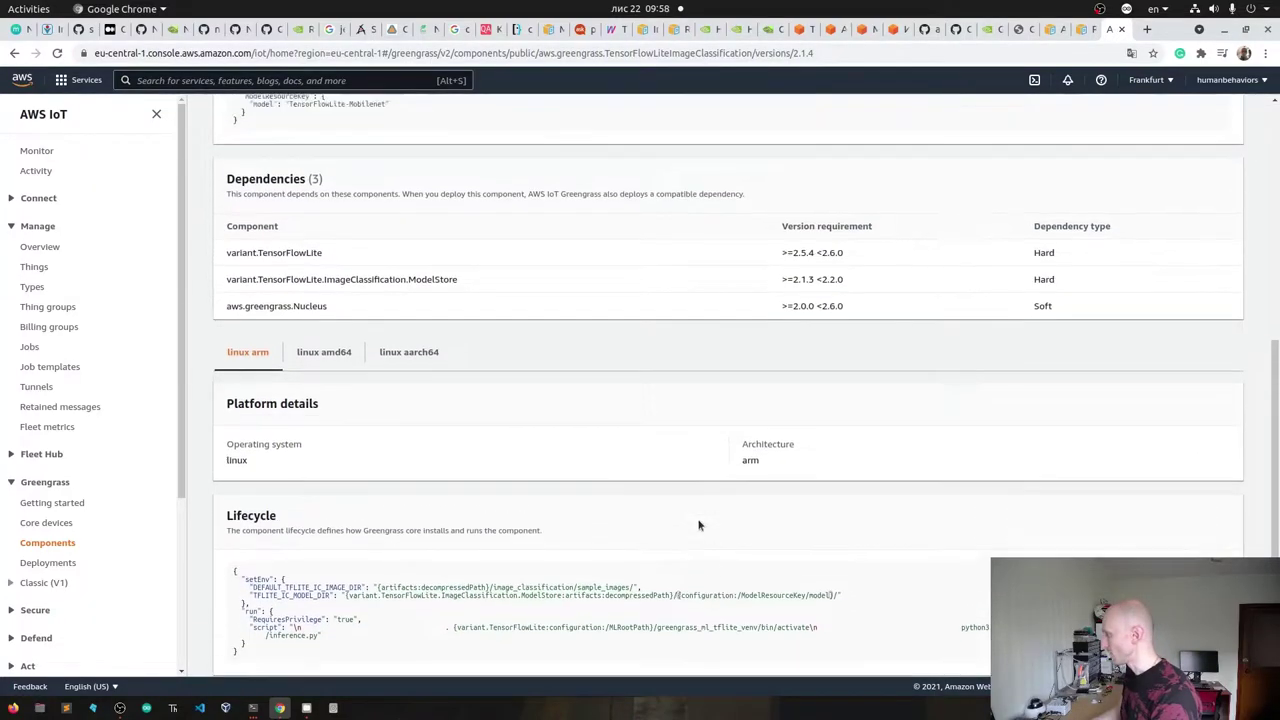
scroll(699, 525, "up", 1)
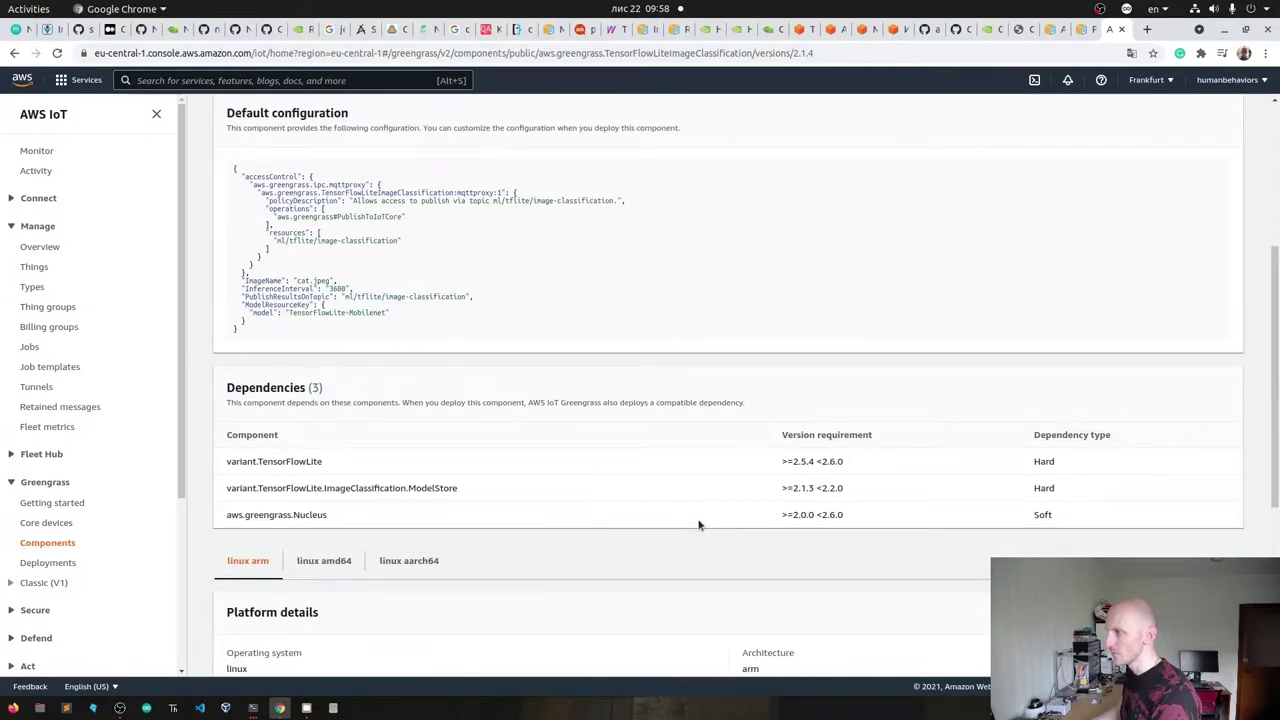
scroll(699, 525, "down", 6)
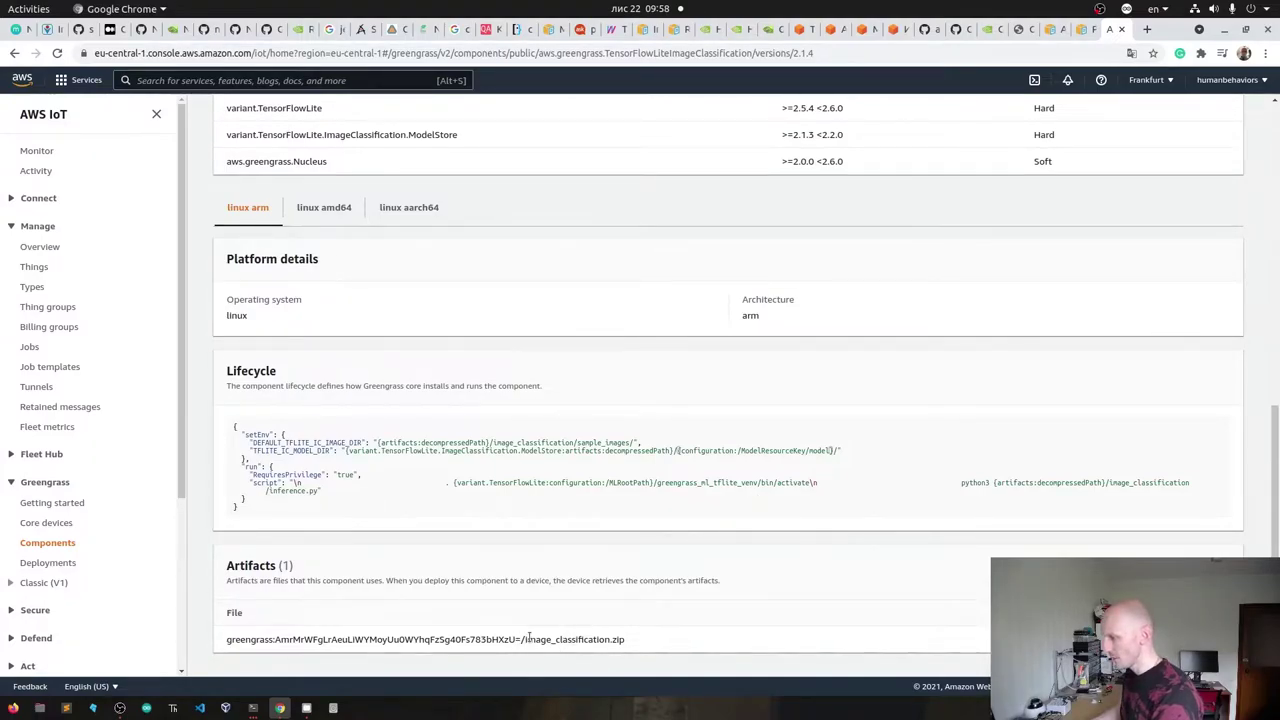
- Inspect the image_classification.zip artifact path of the component, and return to its overview and default configuration
mouse_move(523, 638)
left_mouse_down()
mouse_move(629, 643)
mouse_move(524, 639)
left_mouse_up()
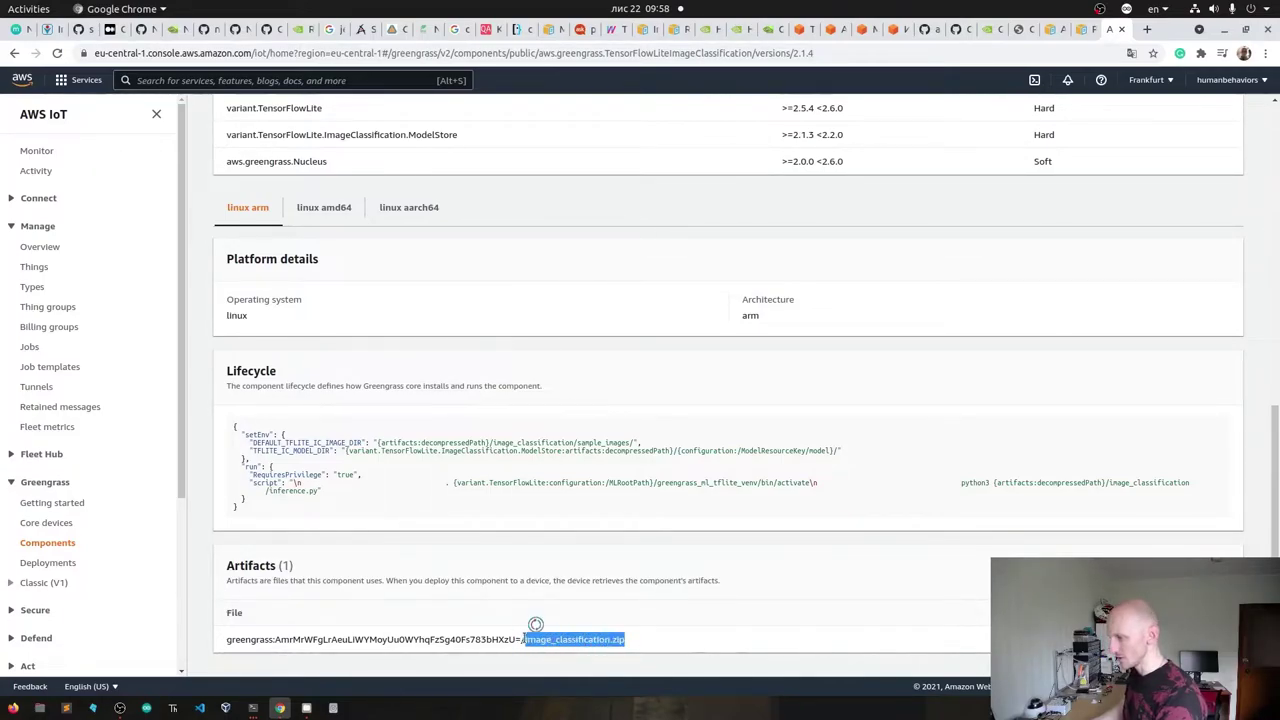
left_click(505, 638)
left_click_drag(516, 639, 277, 635)
left_click(277, 635)
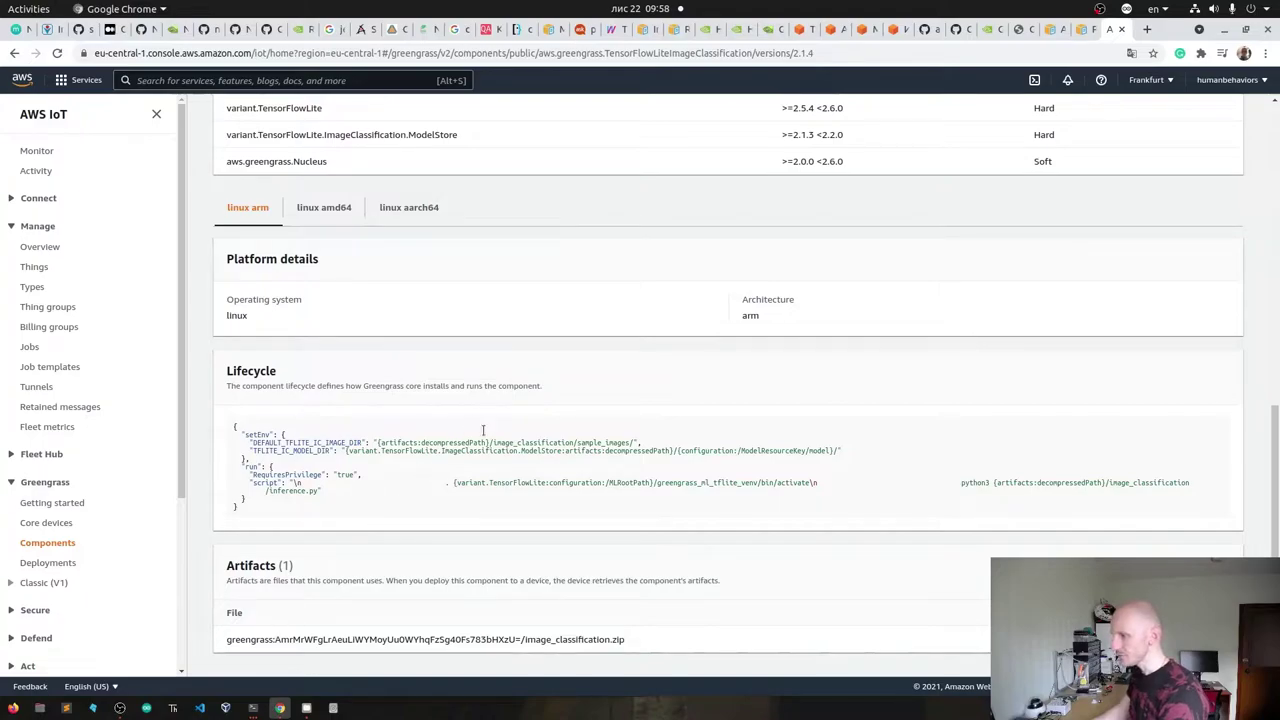
scroll(552, 491, "up", 10)
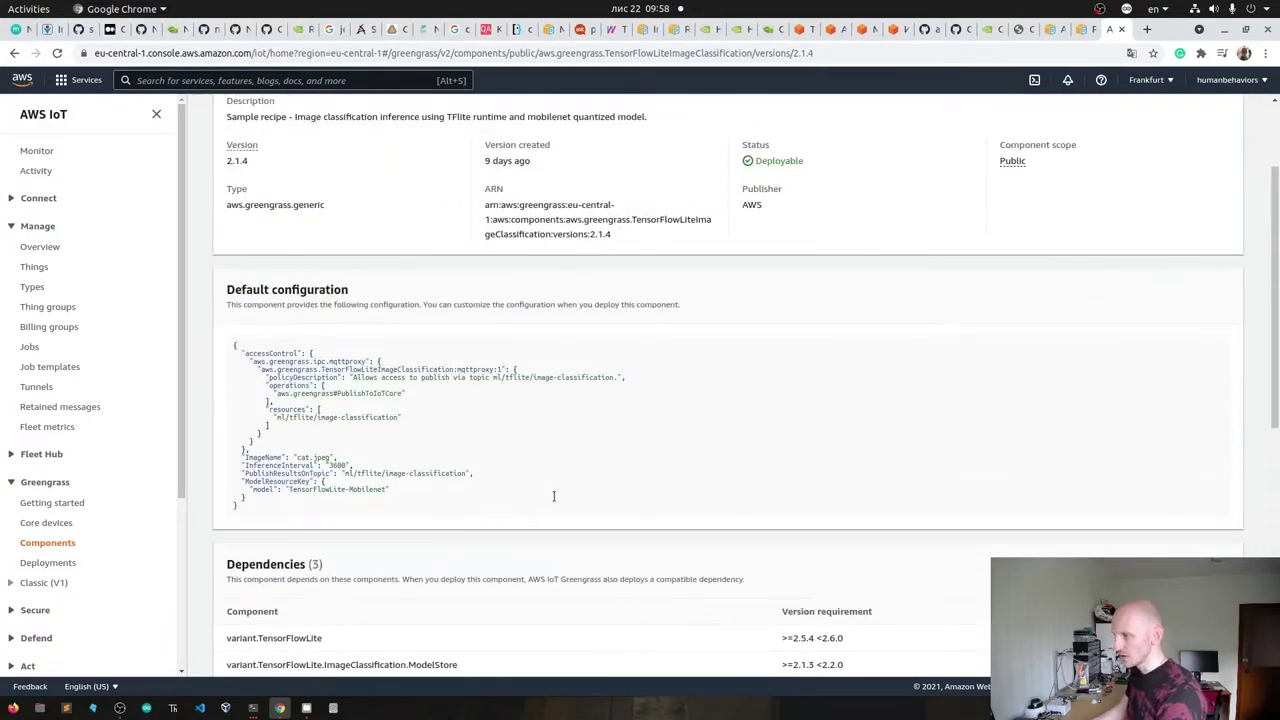
scroll(553, 496, "up", 3)
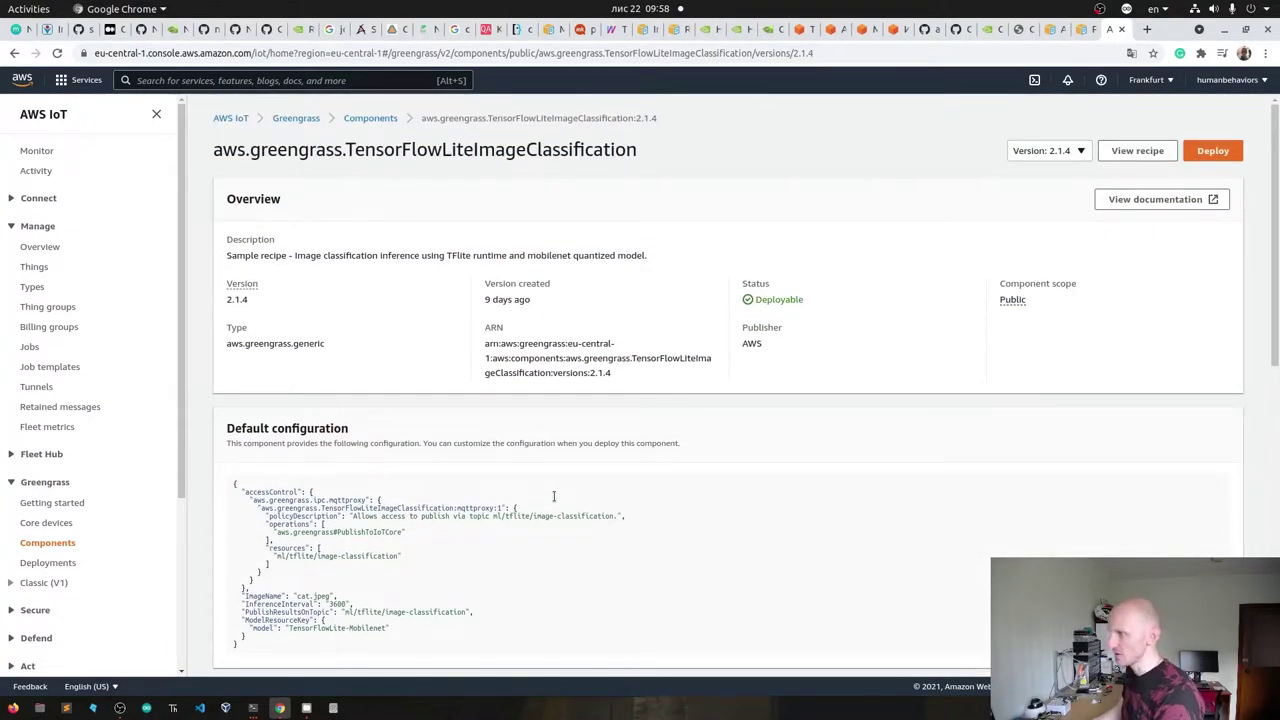
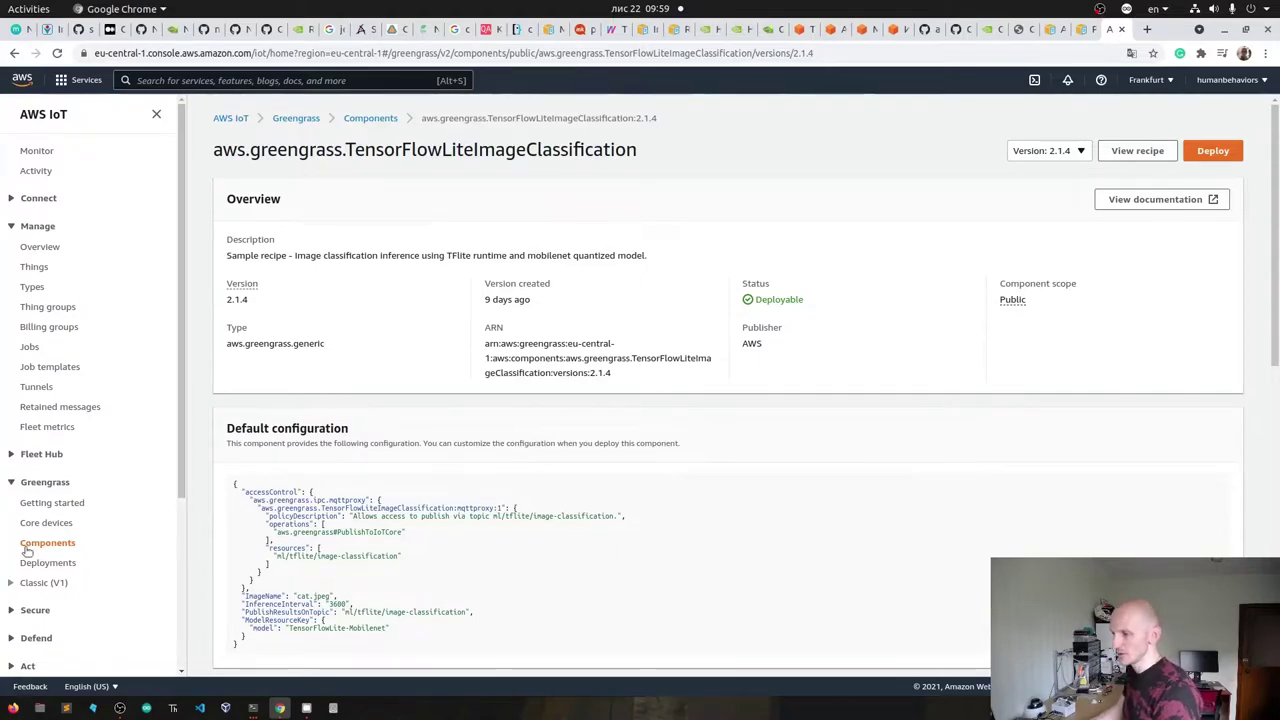
- Bring up the AWS IoT Greengrass developer guide's camera image classification tutorial at the Jetson Nano camera setup
left_click(1051, 32)
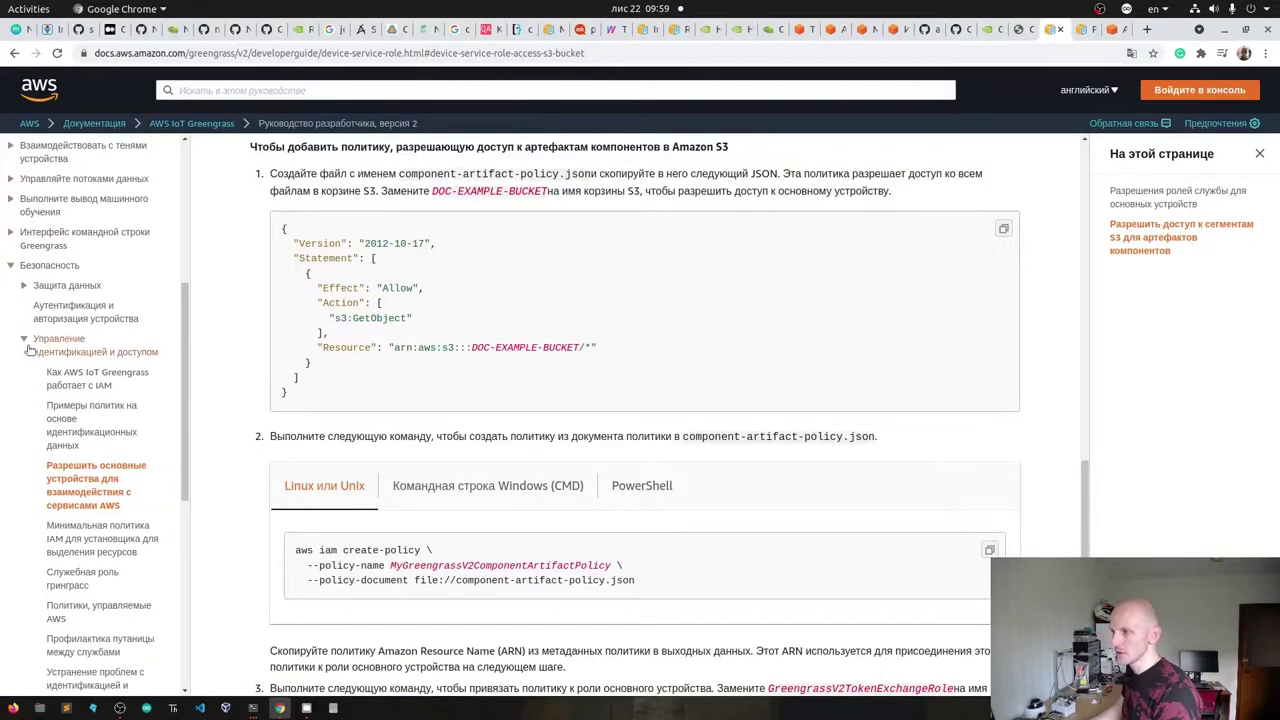
left_click(1082, 29)
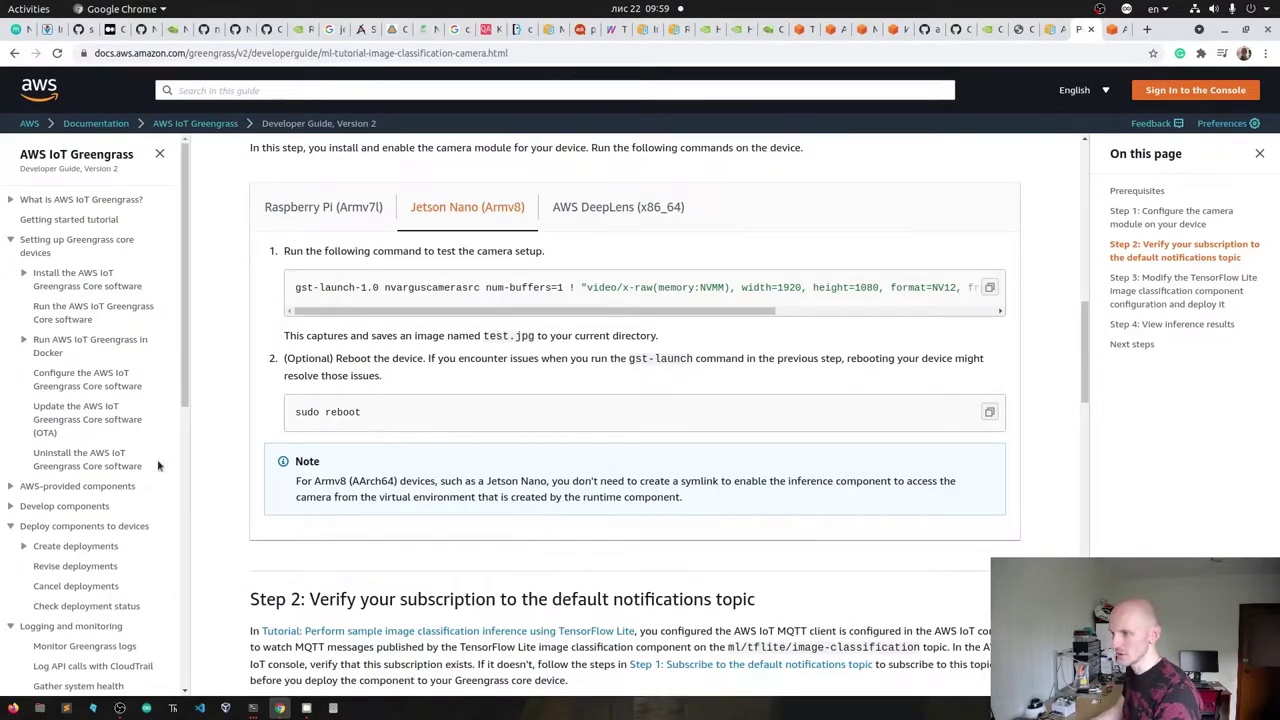
- Review the camera image classification tutorial's introduction and prerequisites, including supported devices and the OpenCV dependency installation command
scroll(110, 345, "down", 5)
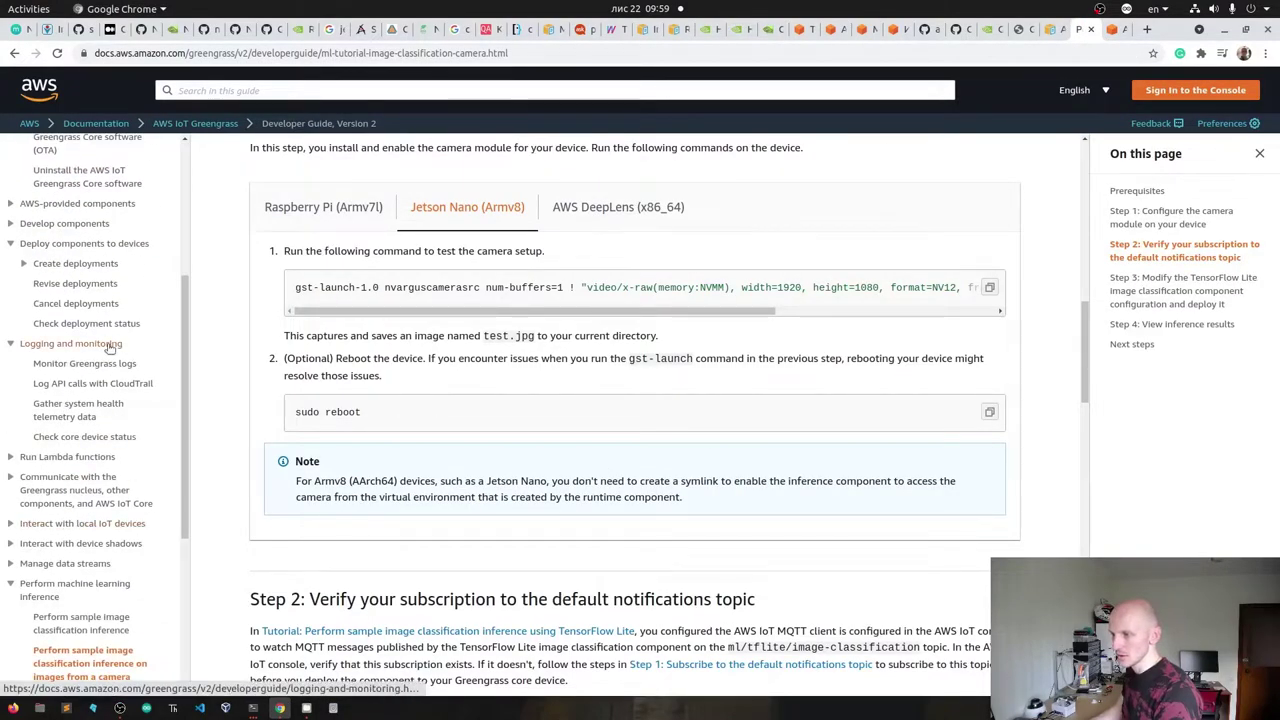
scroll(110, 345, "down", 4)
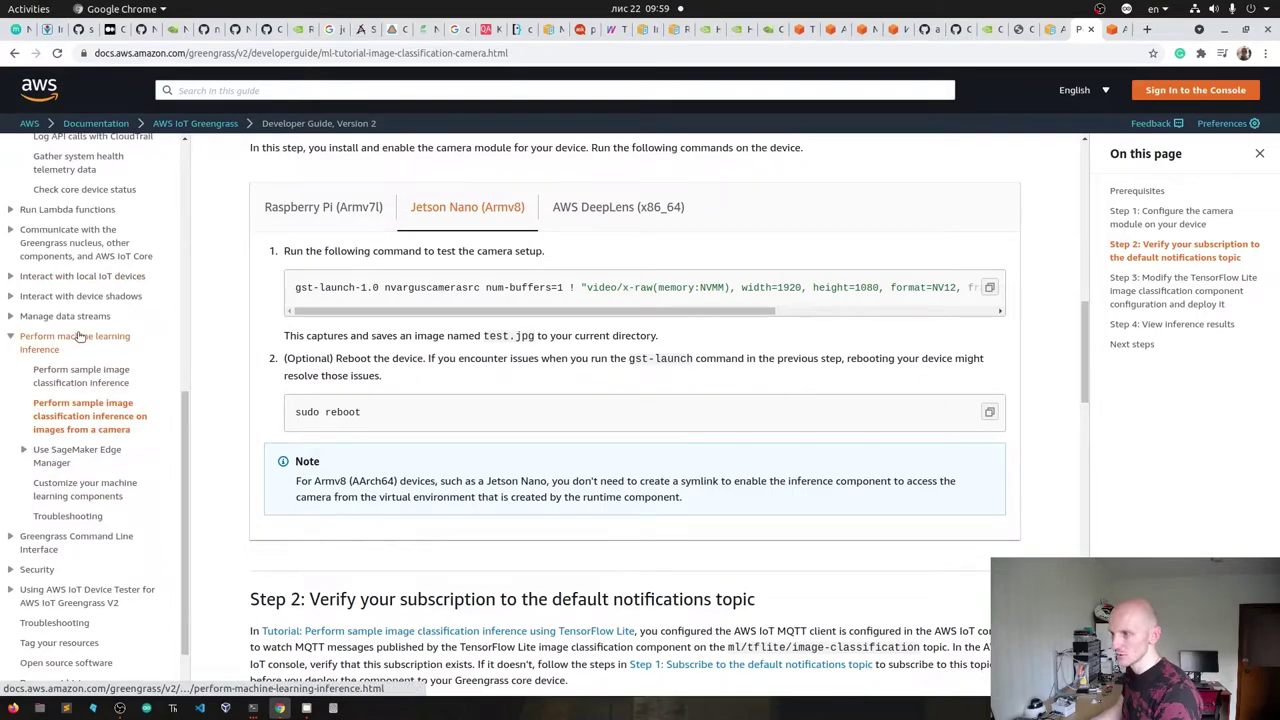
left_click(86, 376)
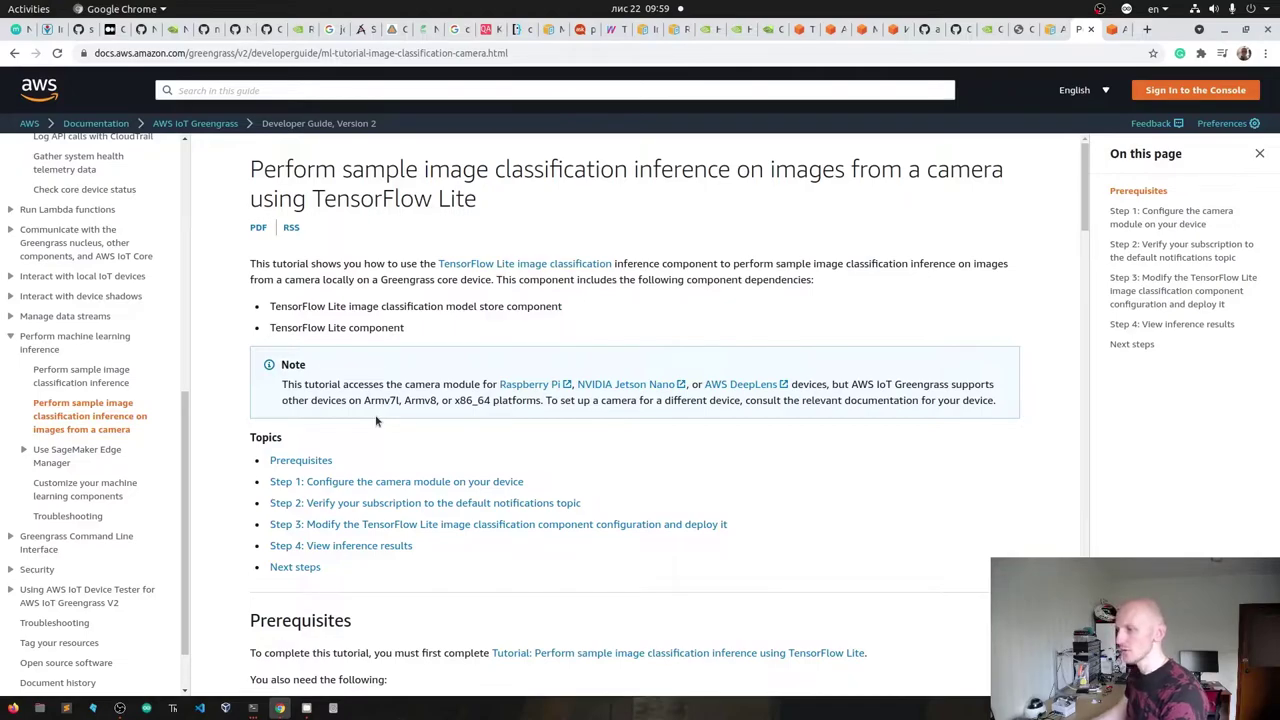
scroll(735, 266, "down", 10)
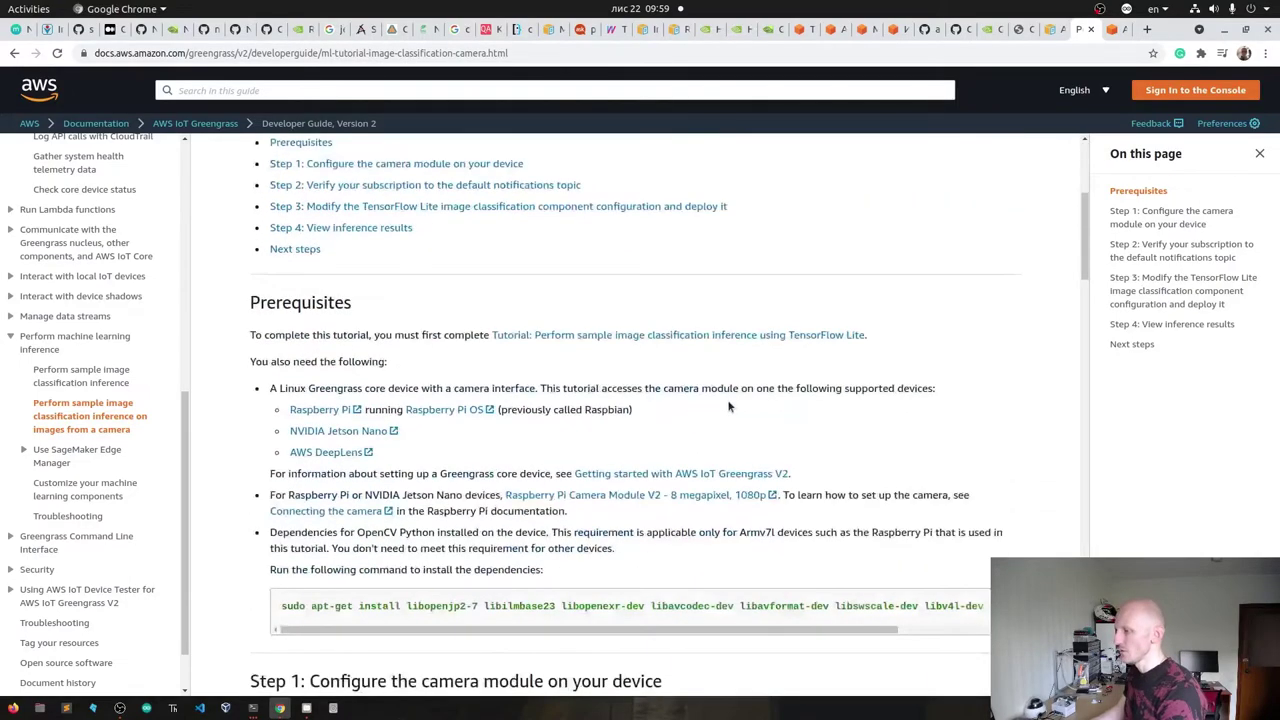
scroll(477, 438, "up", 5)
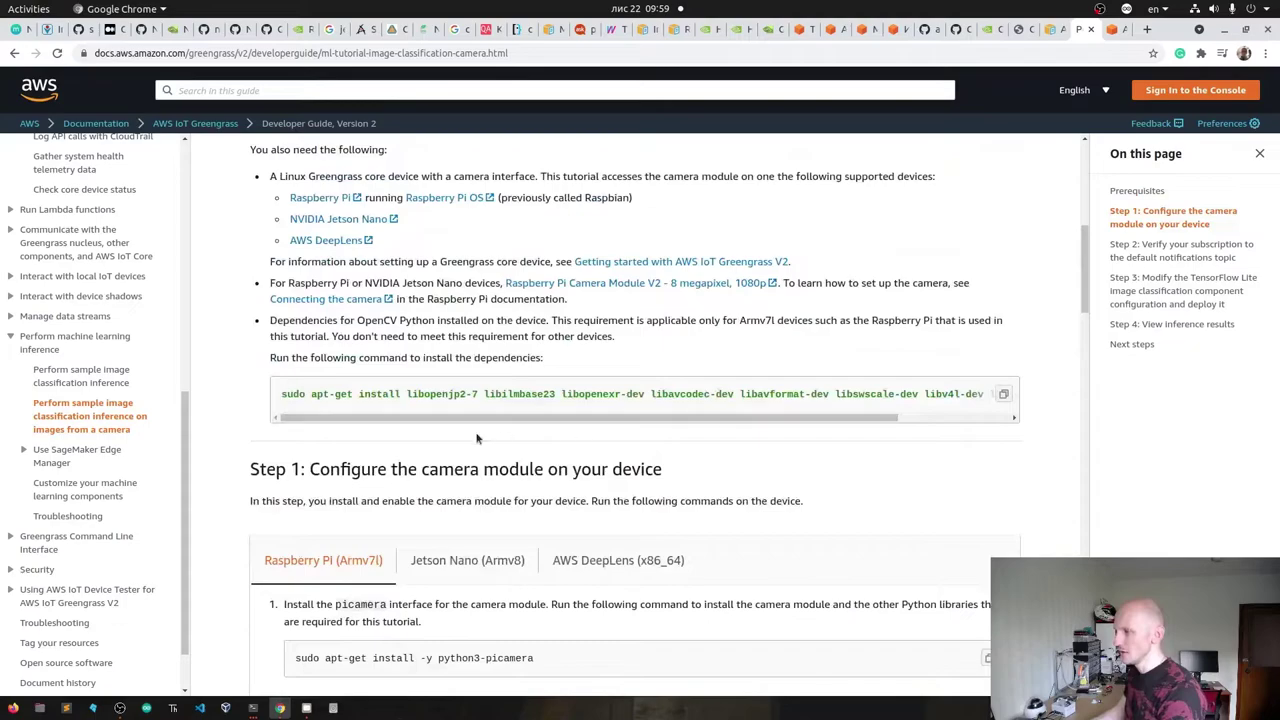
left_click_drag(410, 422, 381, 426)
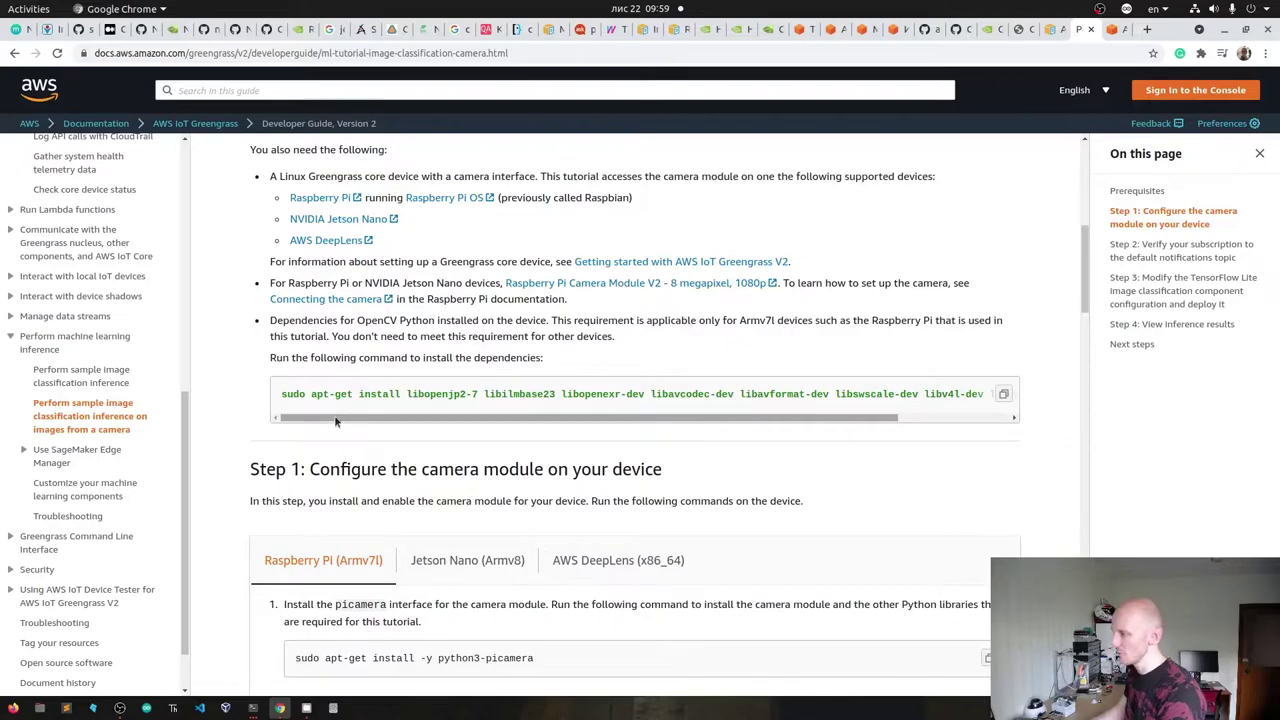
left_click_drag(336, 422, 263, 408)
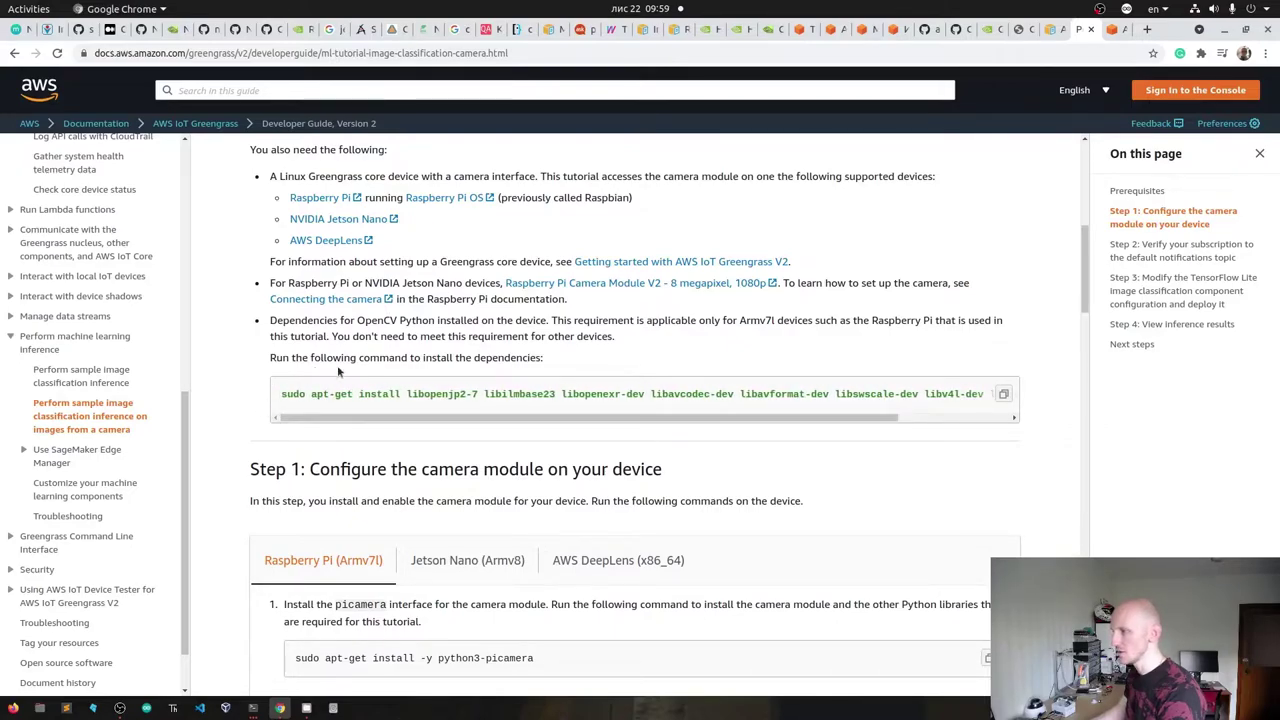
scroll(530, 469, "down", 3)
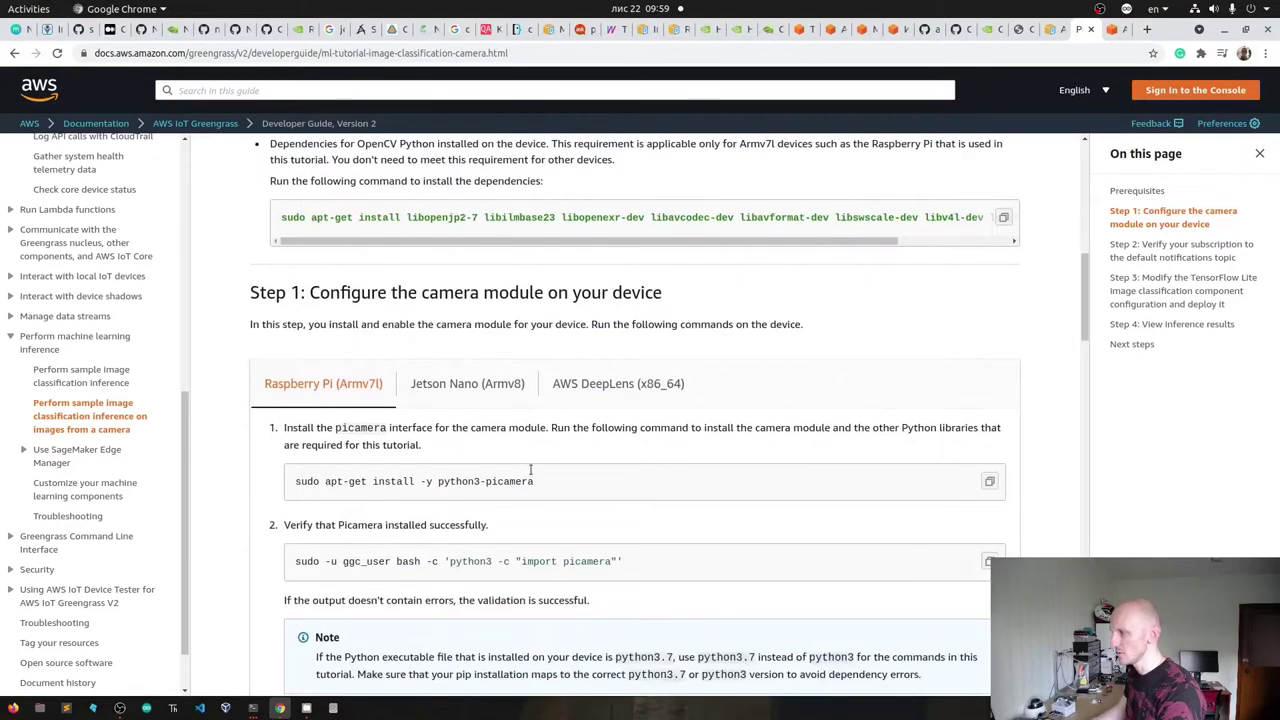
scroll(530, 467, "up", 3)
scroll(524, 480, "down", 4)
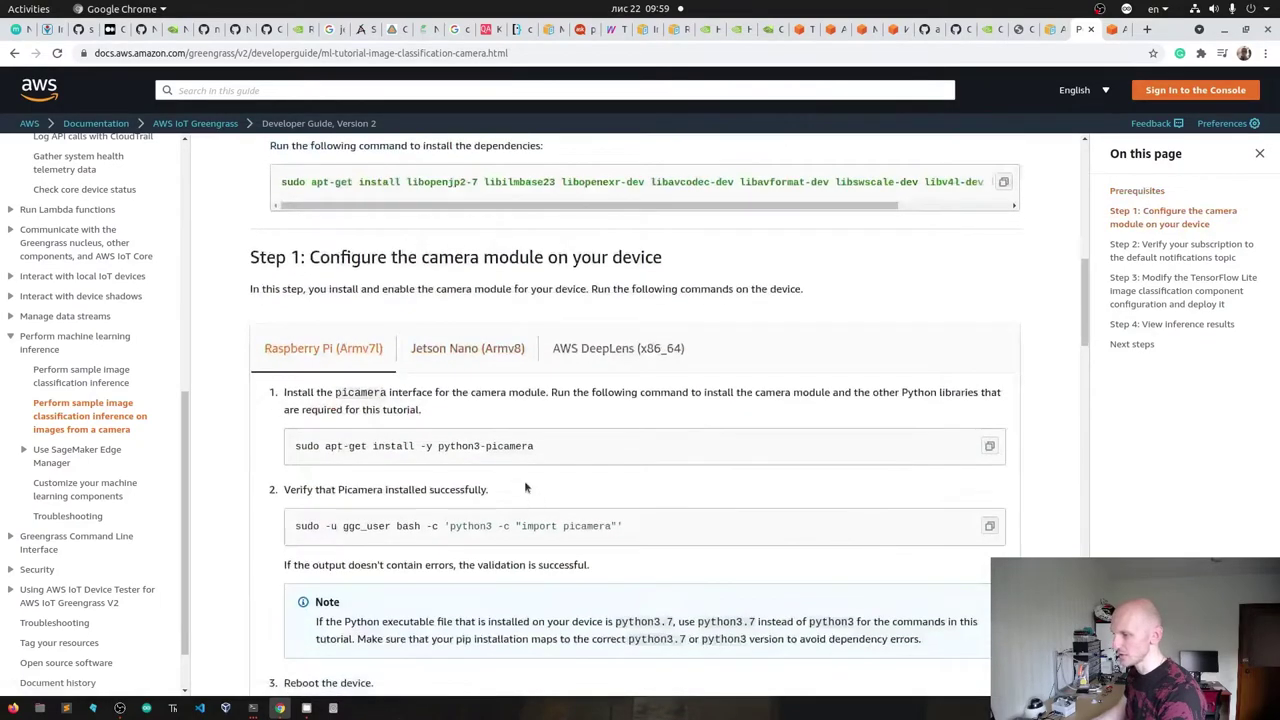
- Examine the Jetson Nano (Armv8) camera setup, reading the full gst-launch-1.0 test command through its output file location, plus the optional reboot
left_click(453, 351)
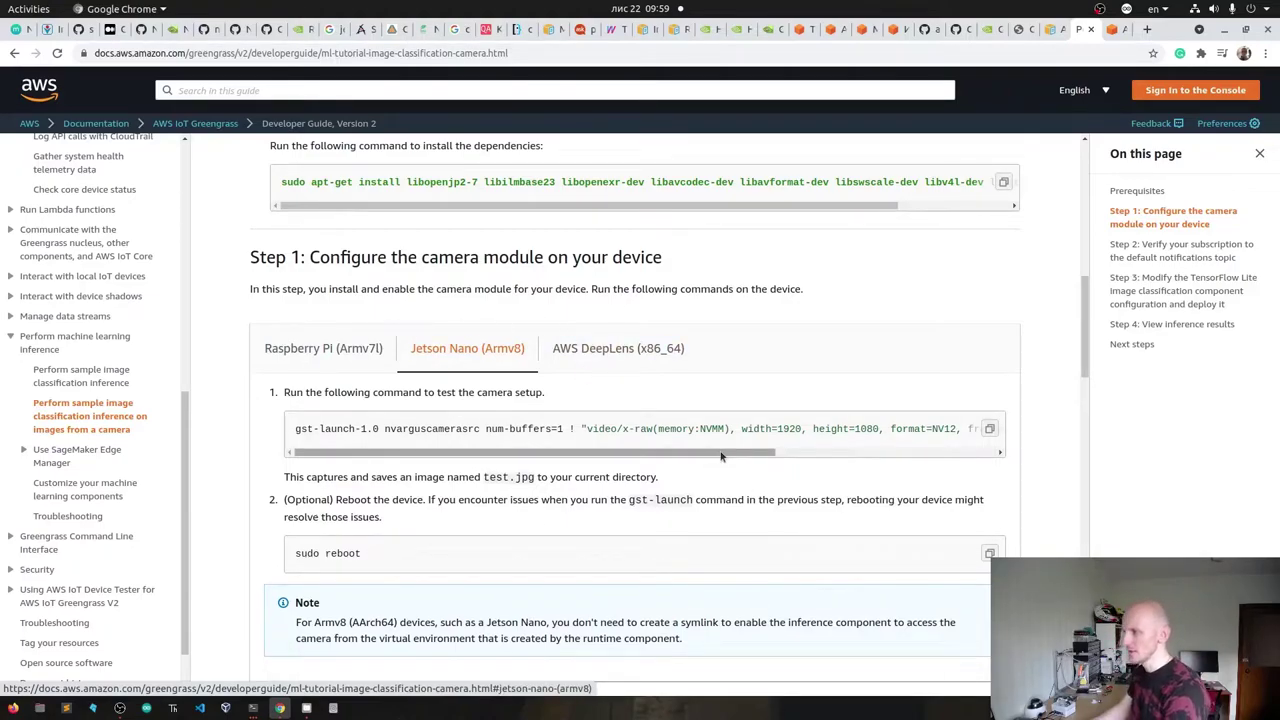
left_click_drag(720, 456, 1021, 487)
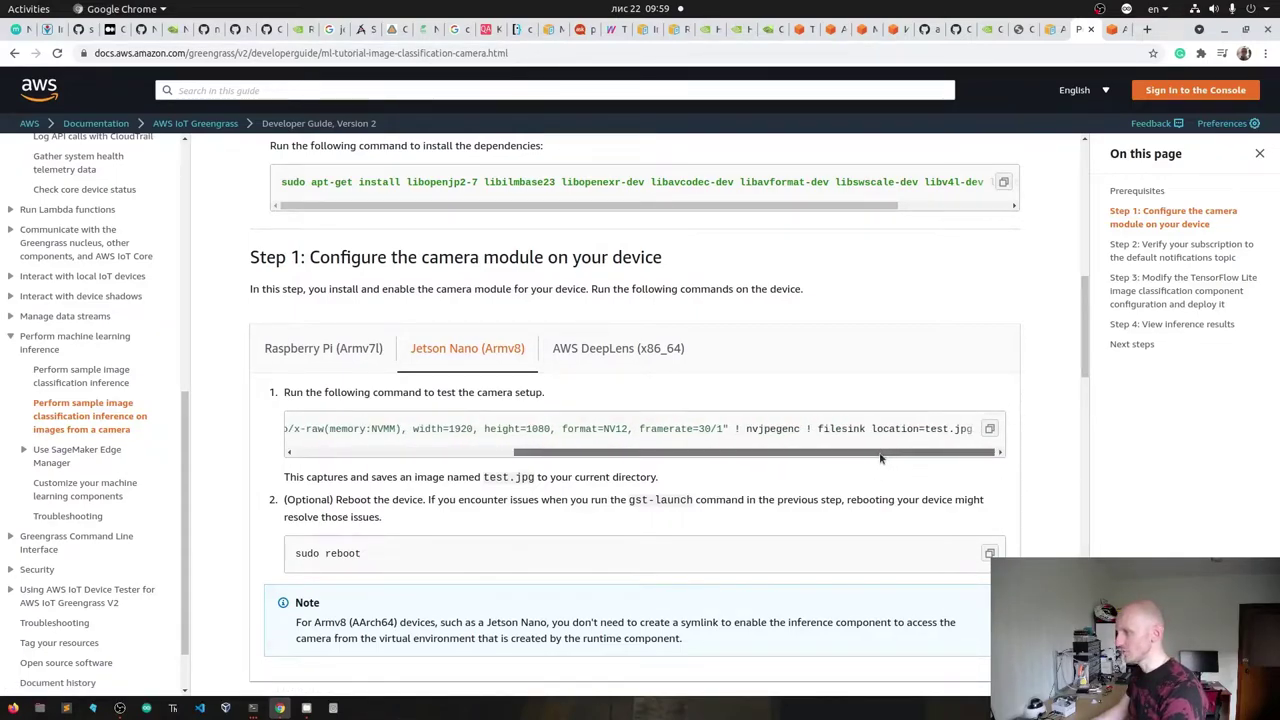
left_click_drag(886, 460, 602, 460)
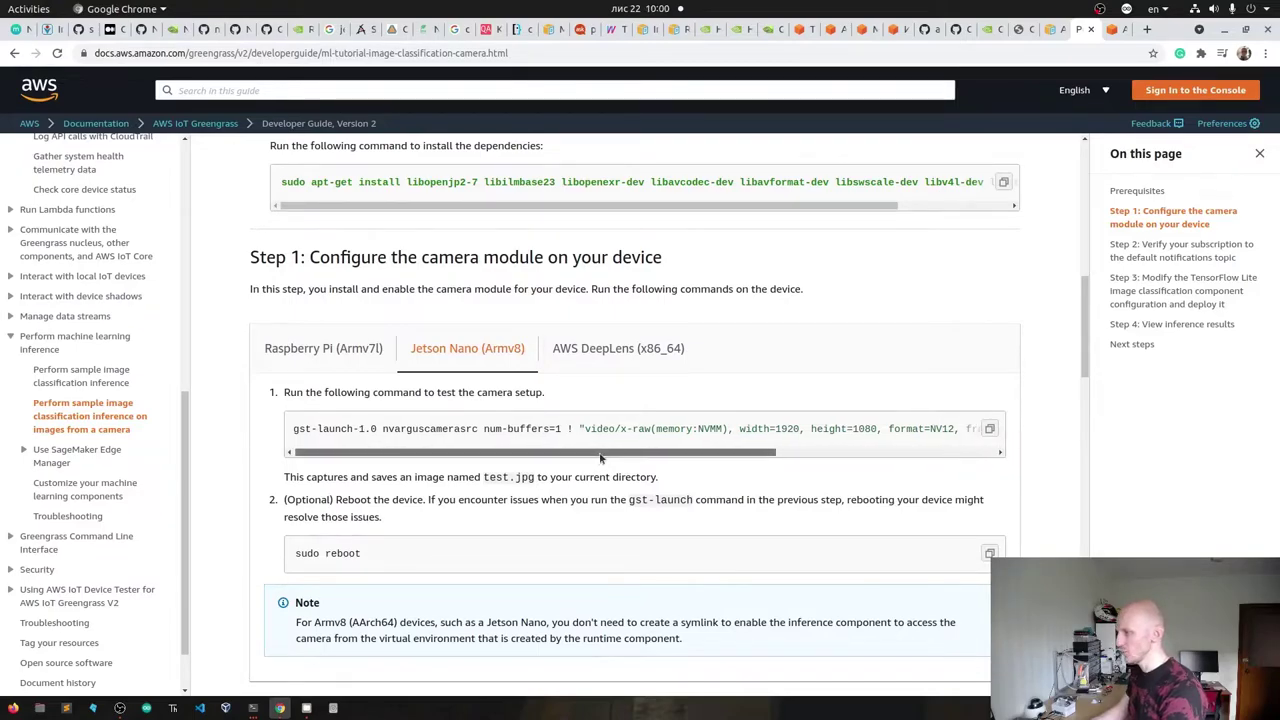
left_click_drag(603, 454, 876, 451)
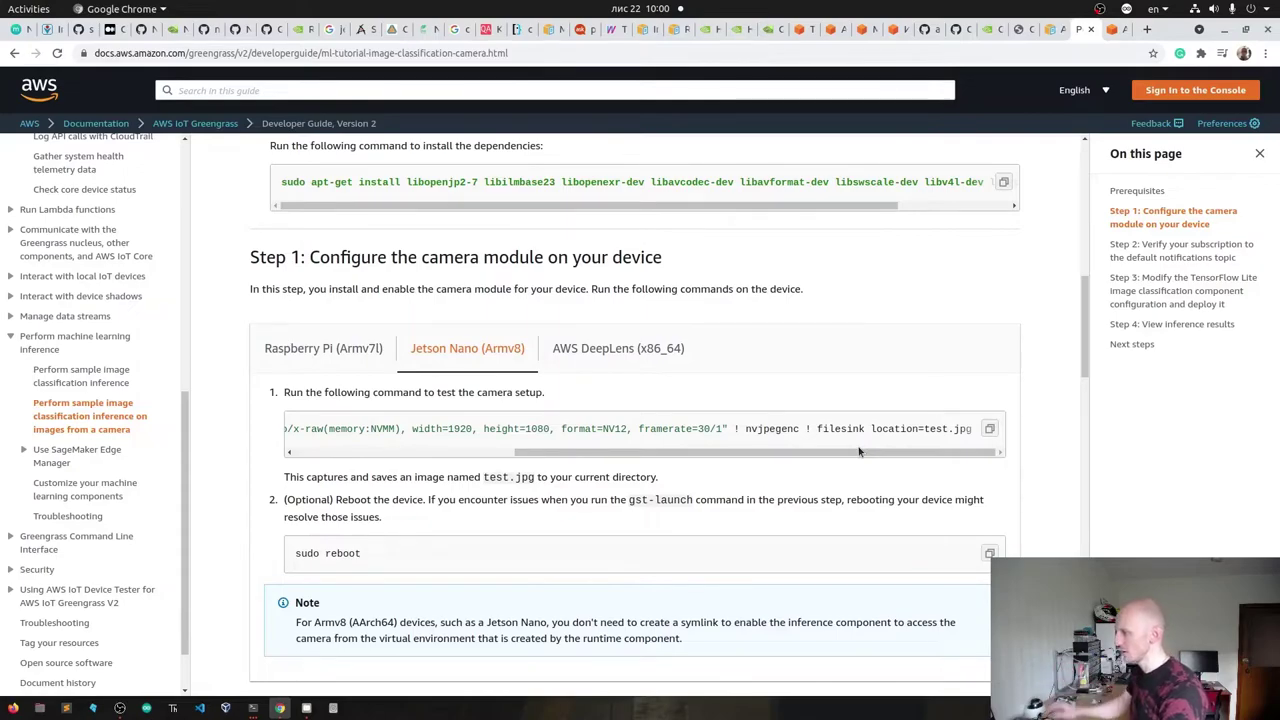
left_click_drag(925, 427, 965, 440)
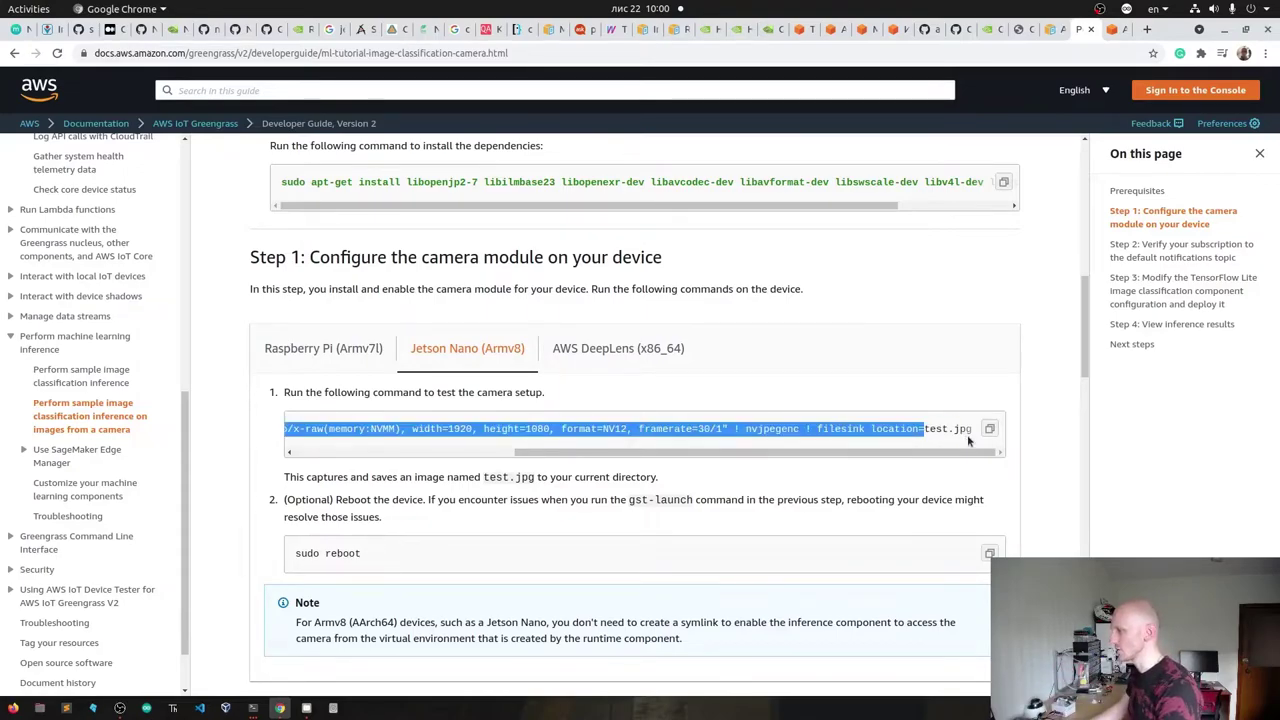
left_click(897, 480)
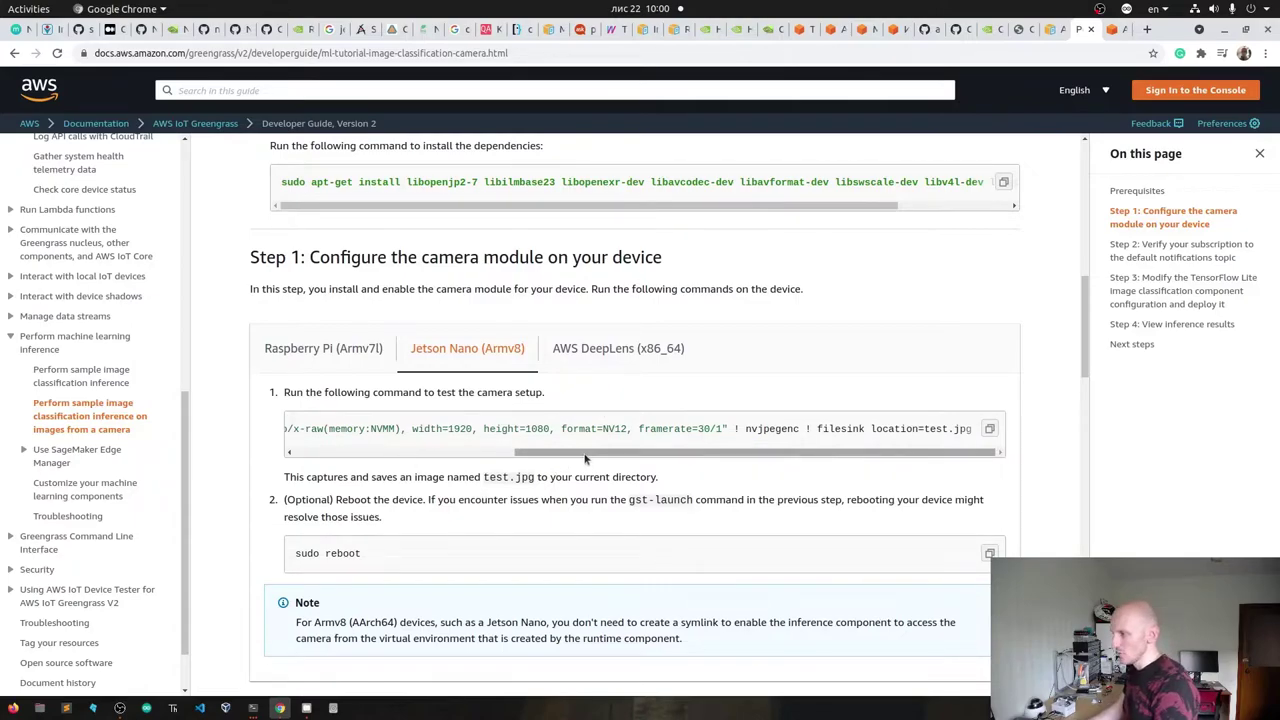
left_click_drag(587, 459, 333, 459)
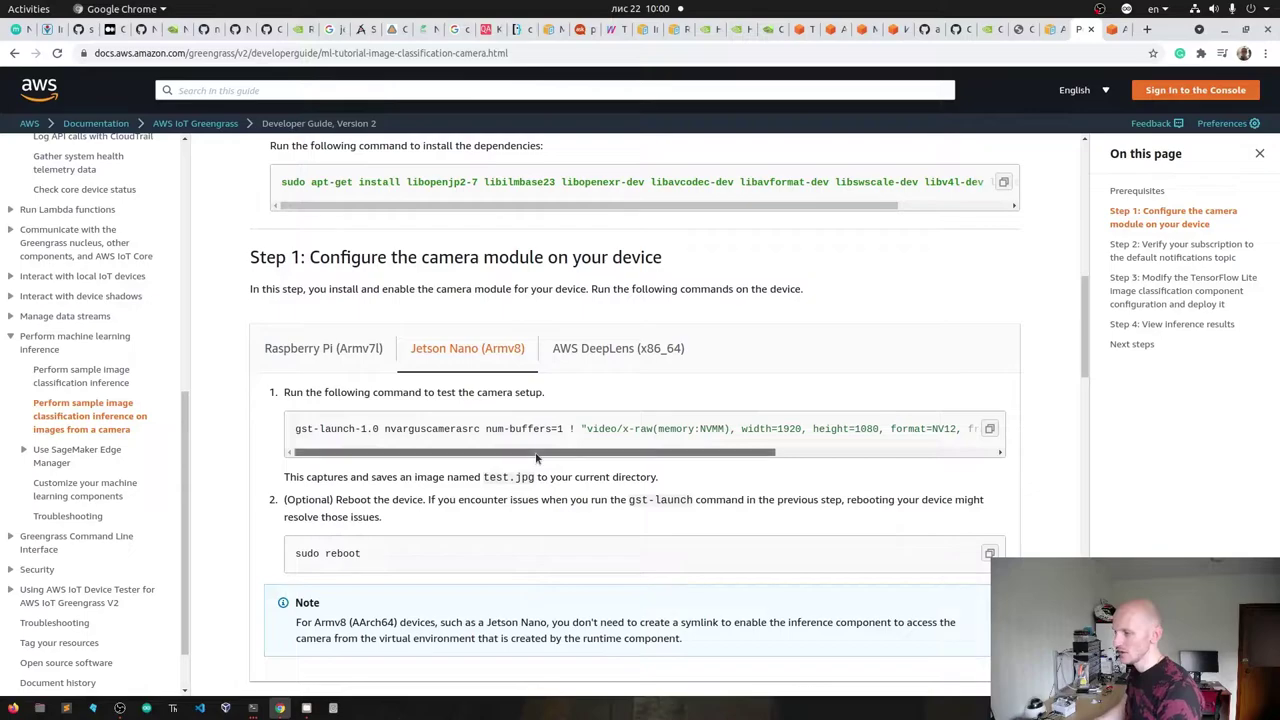
scroll(754, 460, "right", 5)
scroll(757, 460, "left", 5)
scroll(430, 503, "down", 5)
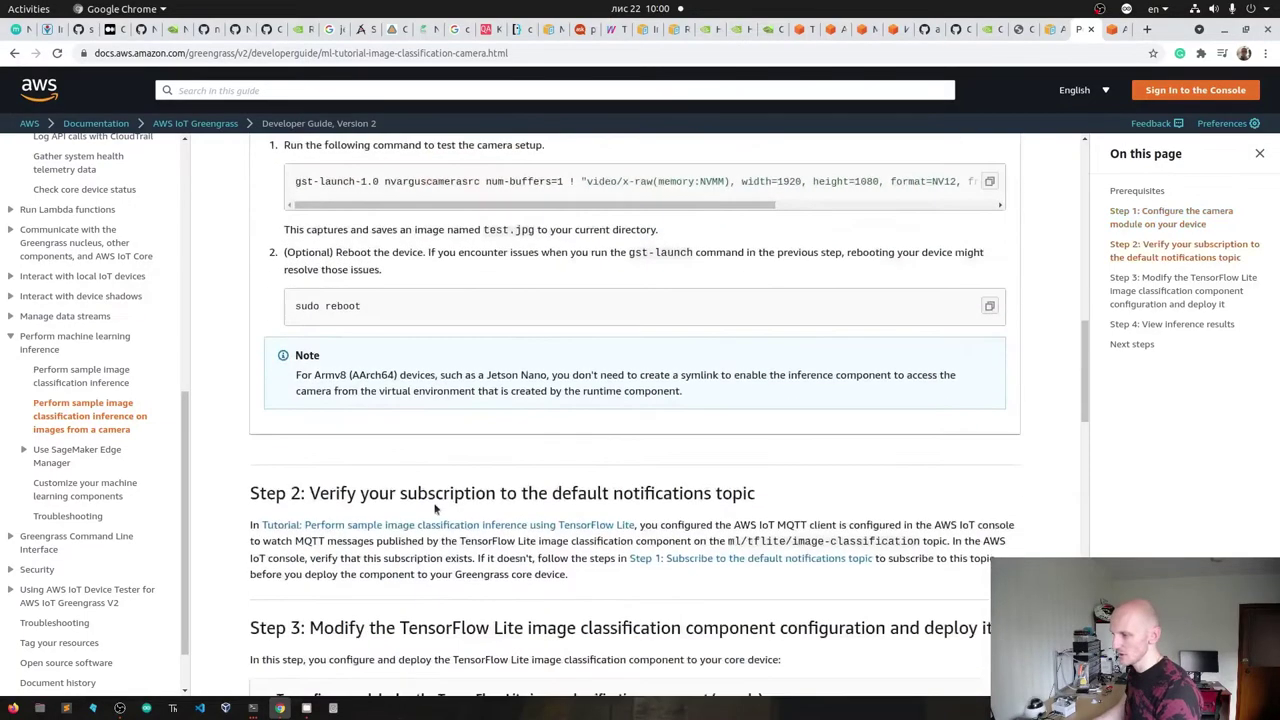
scroll(435, 506, "up", 3)
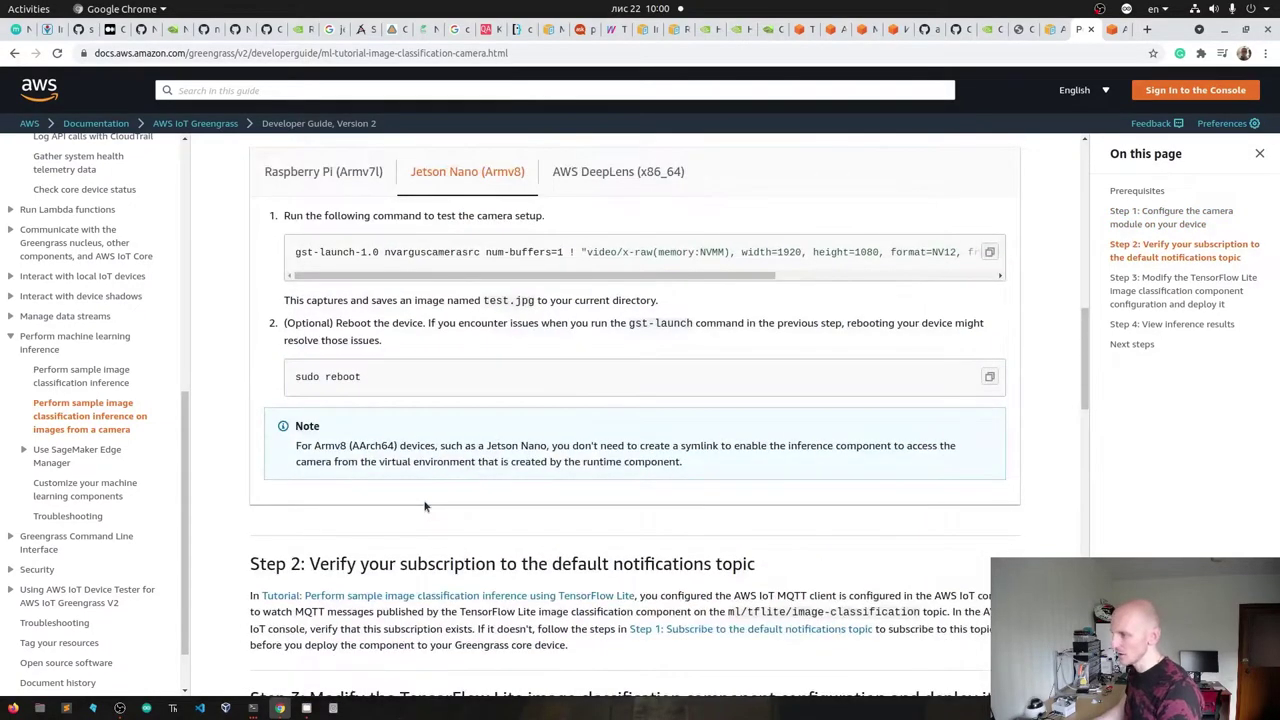
scroll(428, 507, "up", 2)
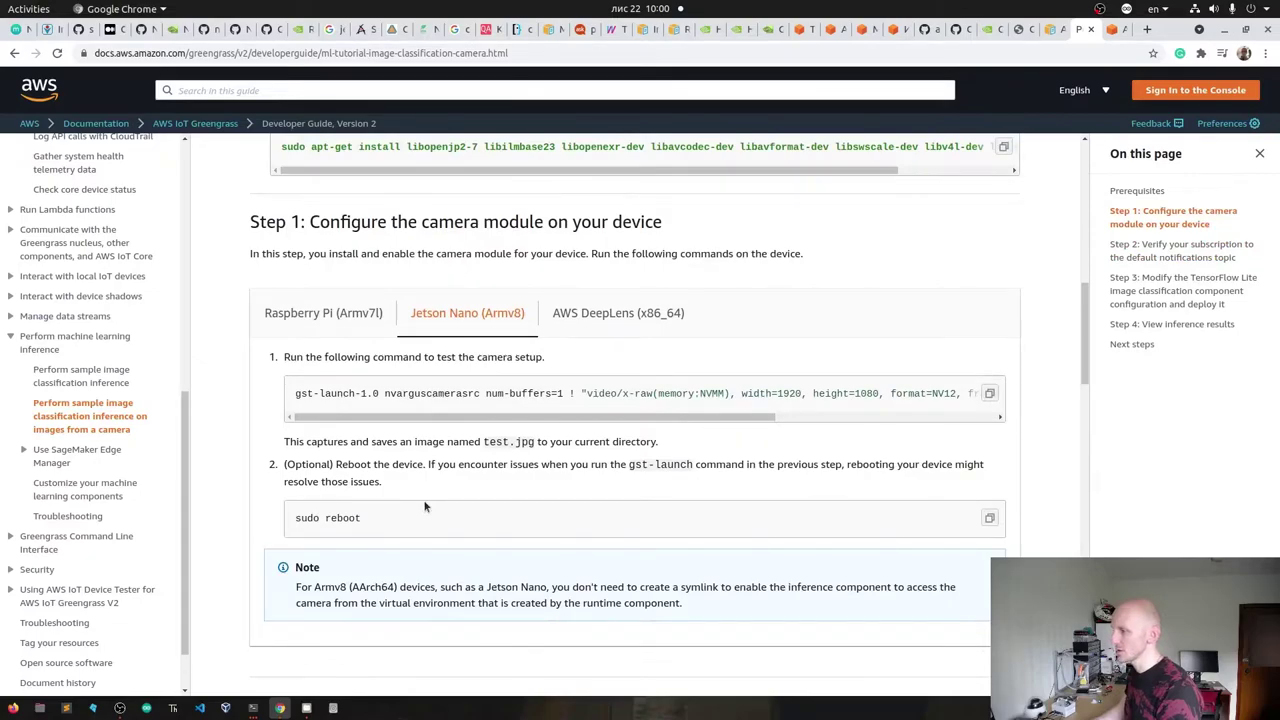
- Read the tutorial's Step 2 and Step 3, covering the notifications topic subscription and the component's InferenceInterval and UseCamera configuration update
scroll(415, 492, "down", 4)
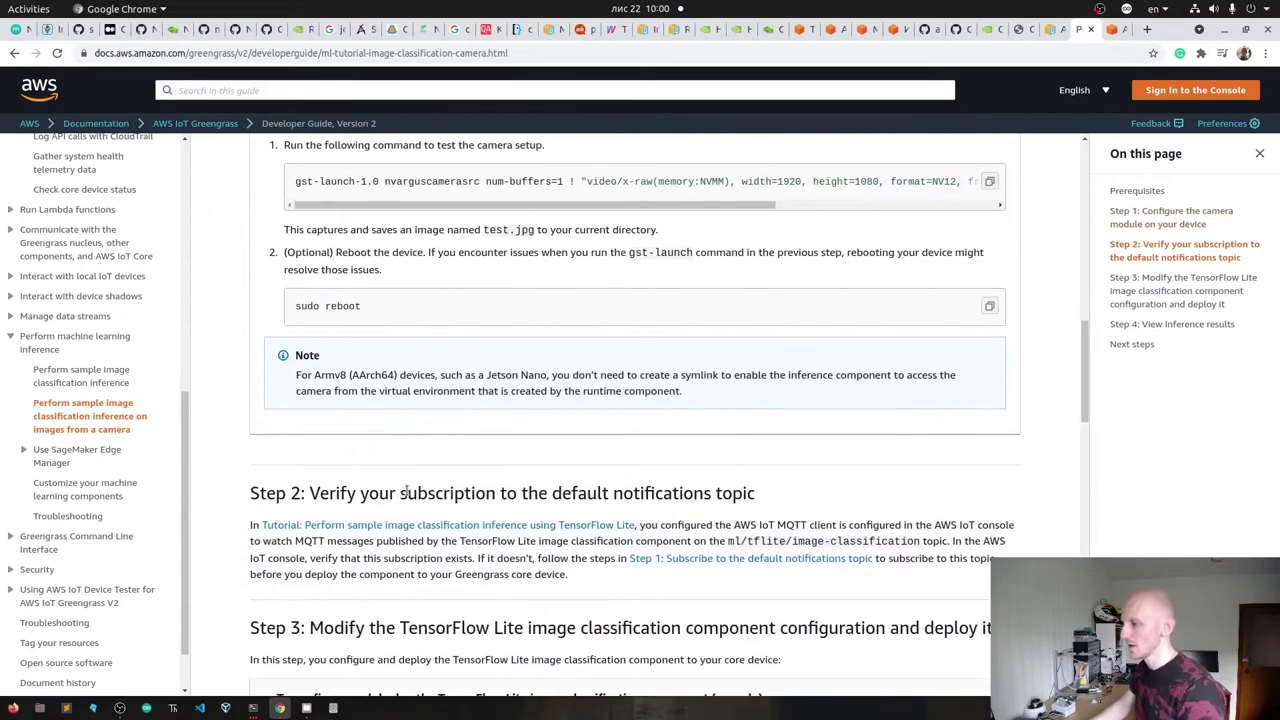
scroll(418, 467, "down", 2)
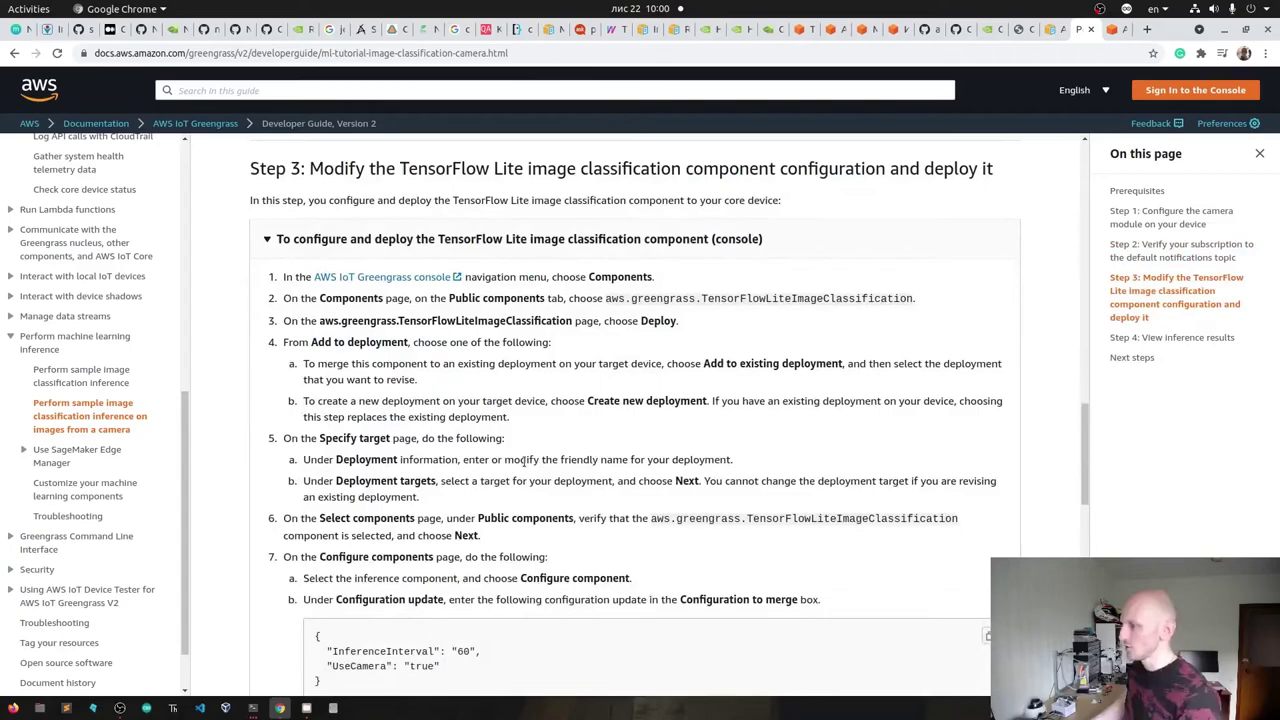
left_click_drag(282, 281, 830, 604)
left_click(830, 599)
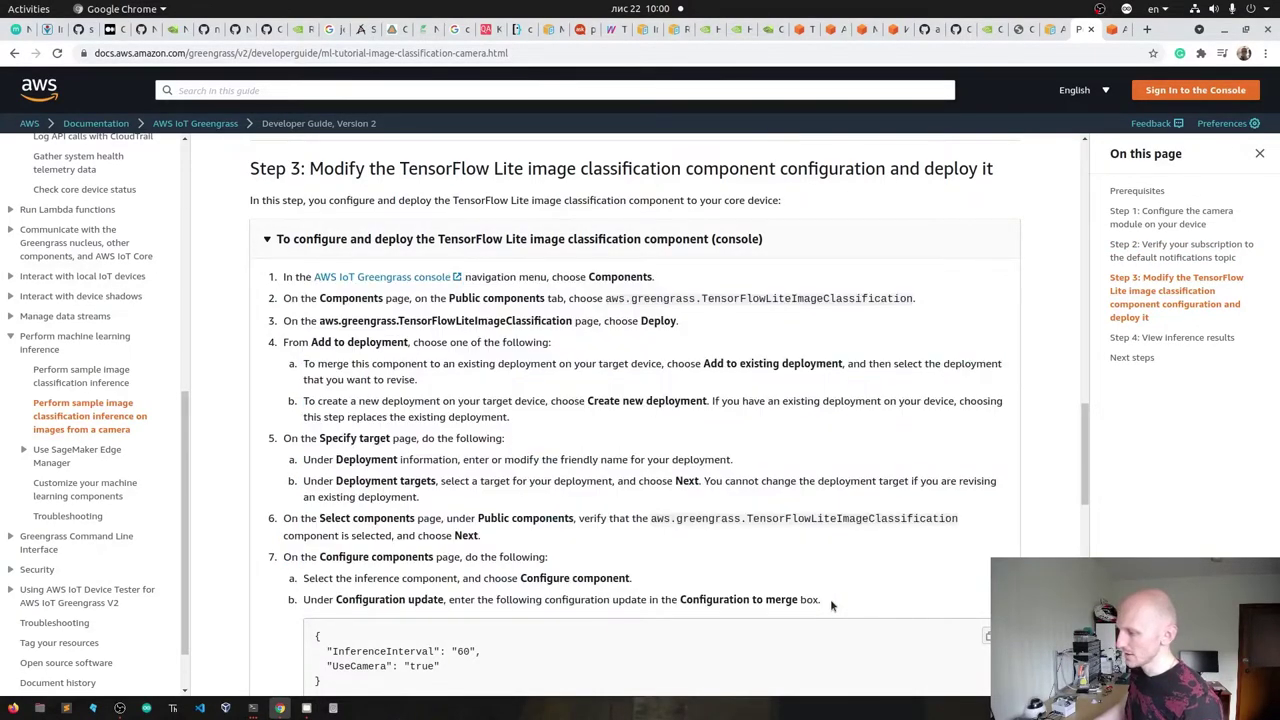
scroll(829, 600, "down", 3)
scroll(829, 600, "up", 1)
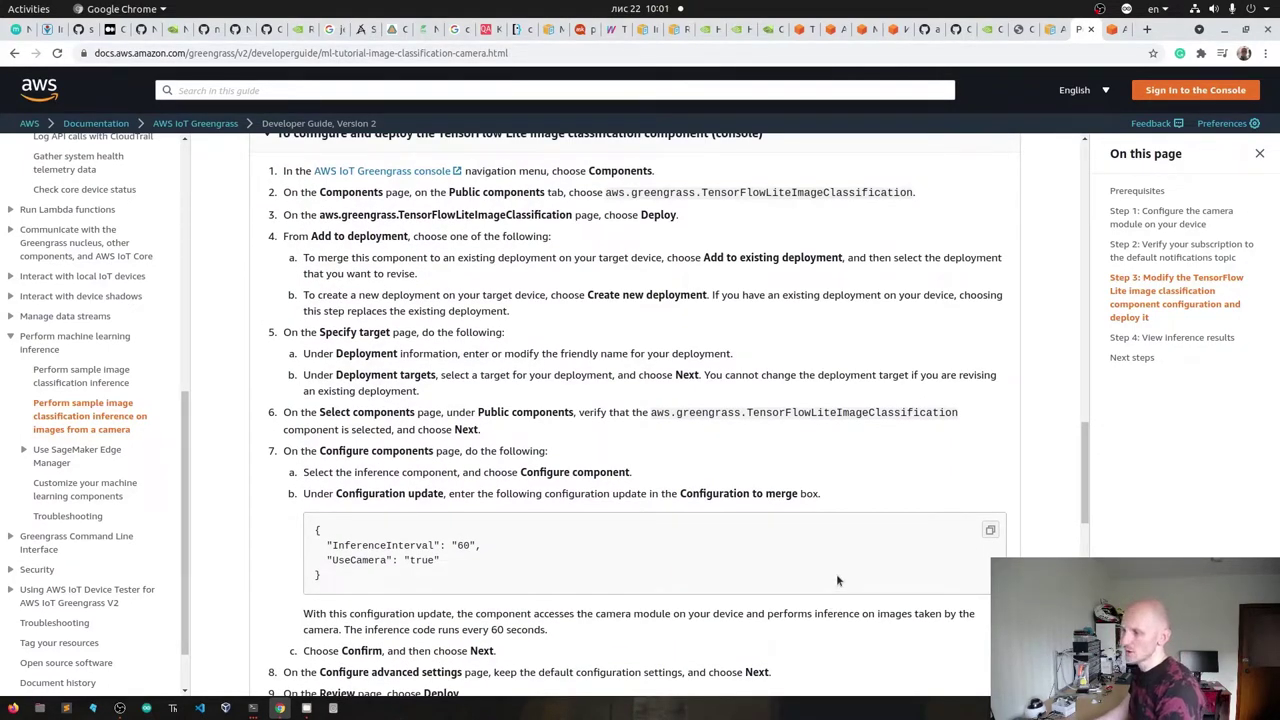
- Return to the aws.greengrass.TensorFlowLiteImageClassification component in the AWS console and check which existing deployments it can be added to
left_click(1106, 29)
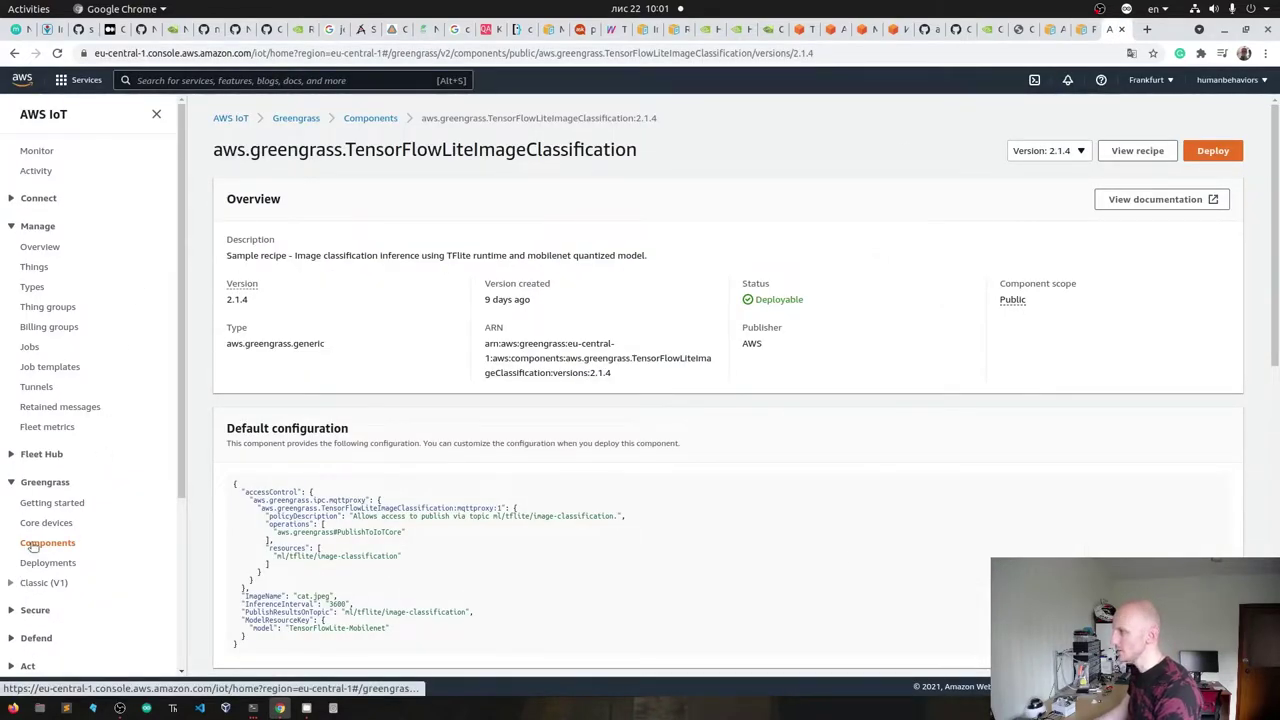
left_click_drag(680, 155, 347, 152)
left_click(347, 152)
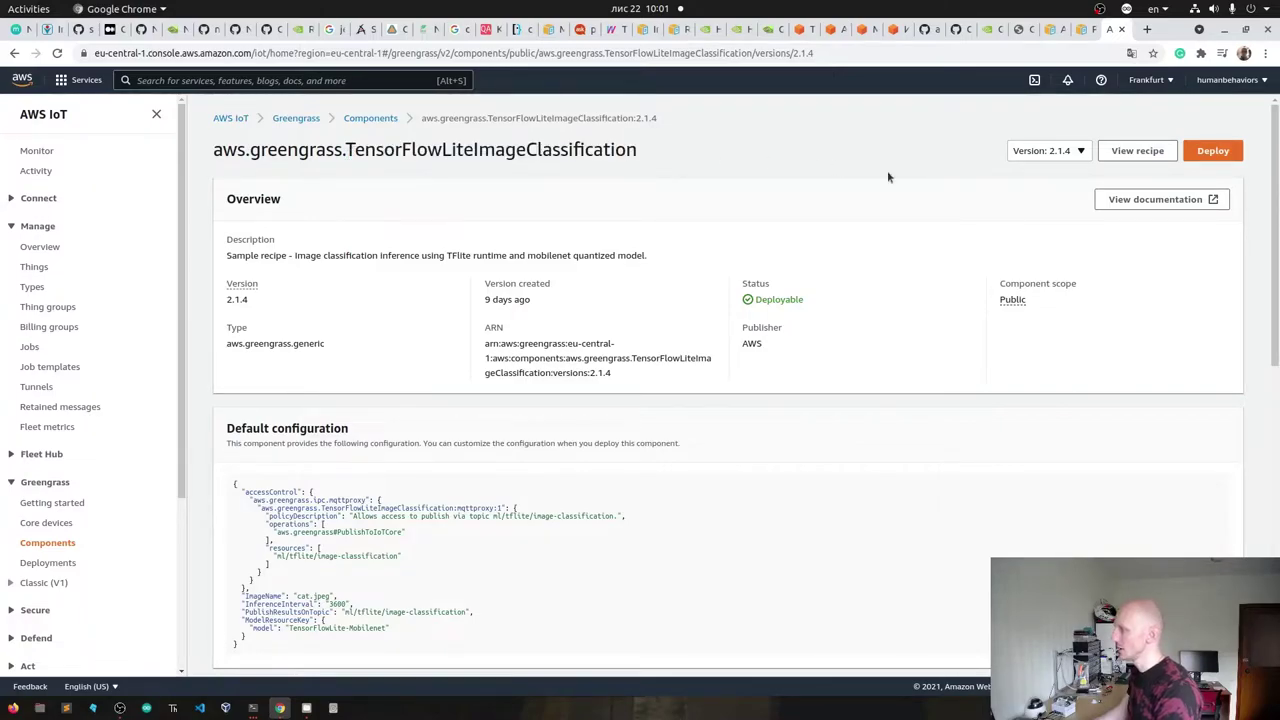
left_click(1236, 152)
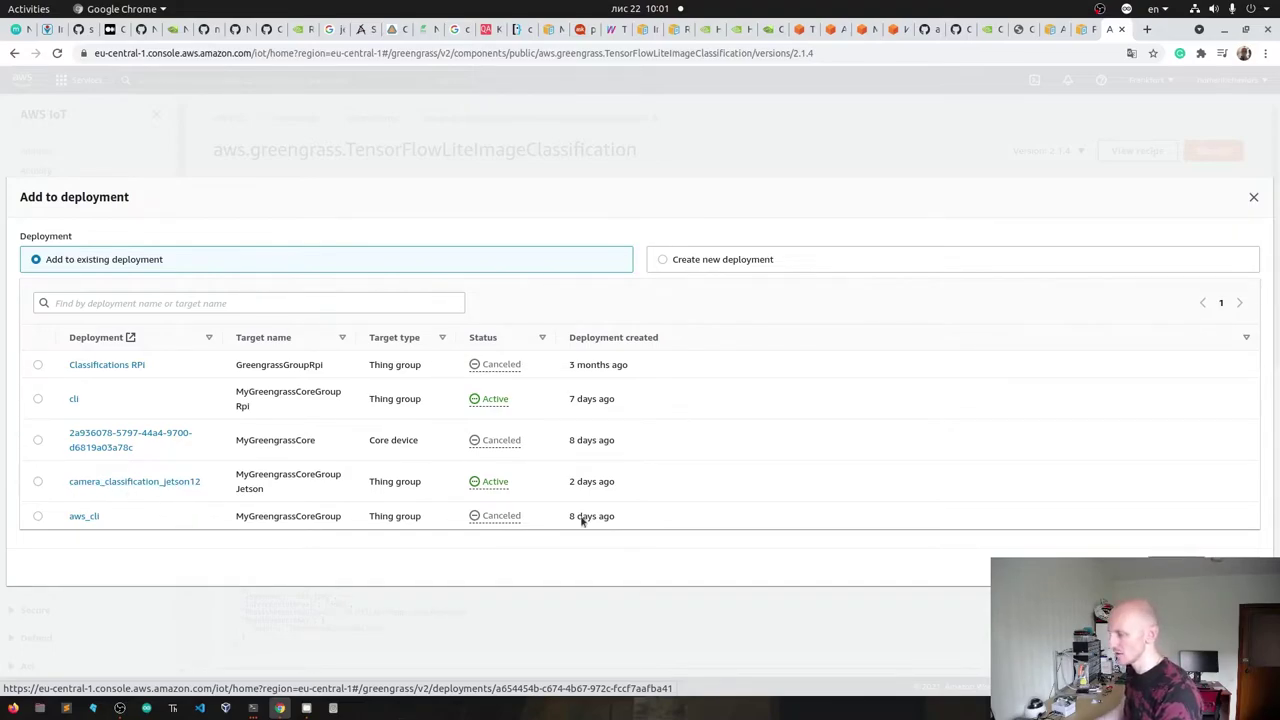
key("Escape")
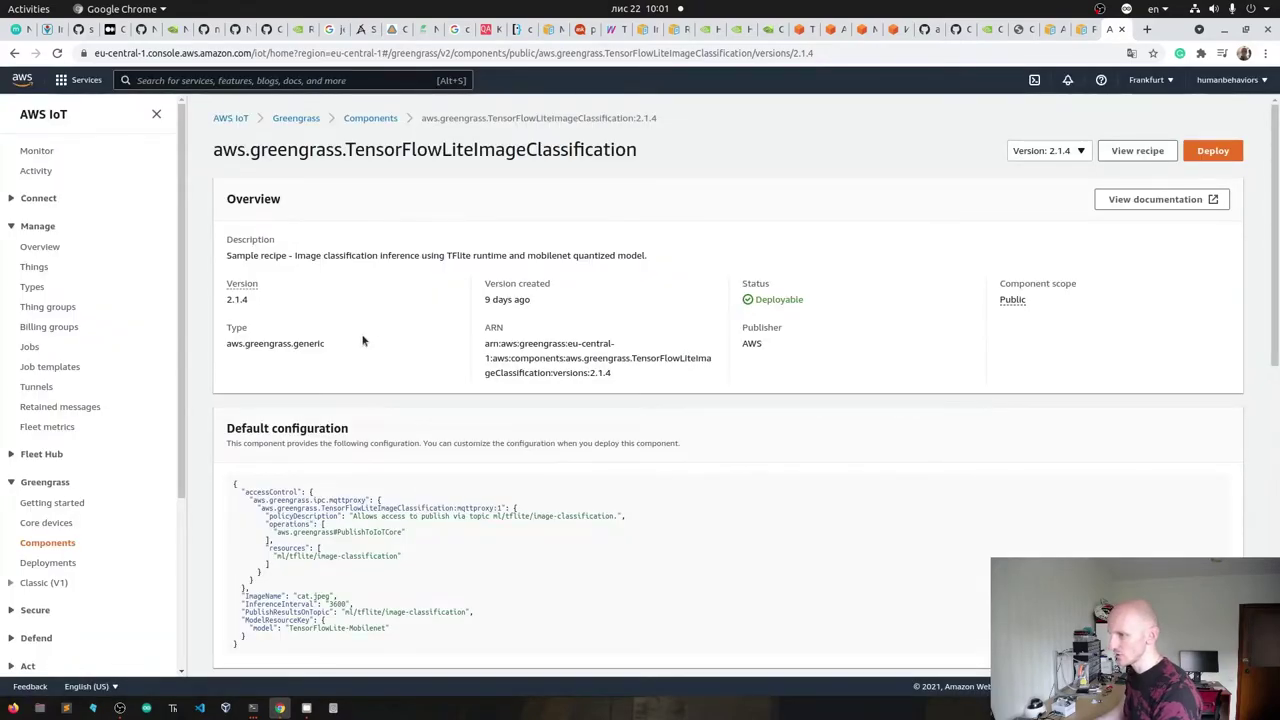
- Open the camera_classification_jetson12 deployment from the Greengrass deployments and start a new revision of it
left_click(55, 564)
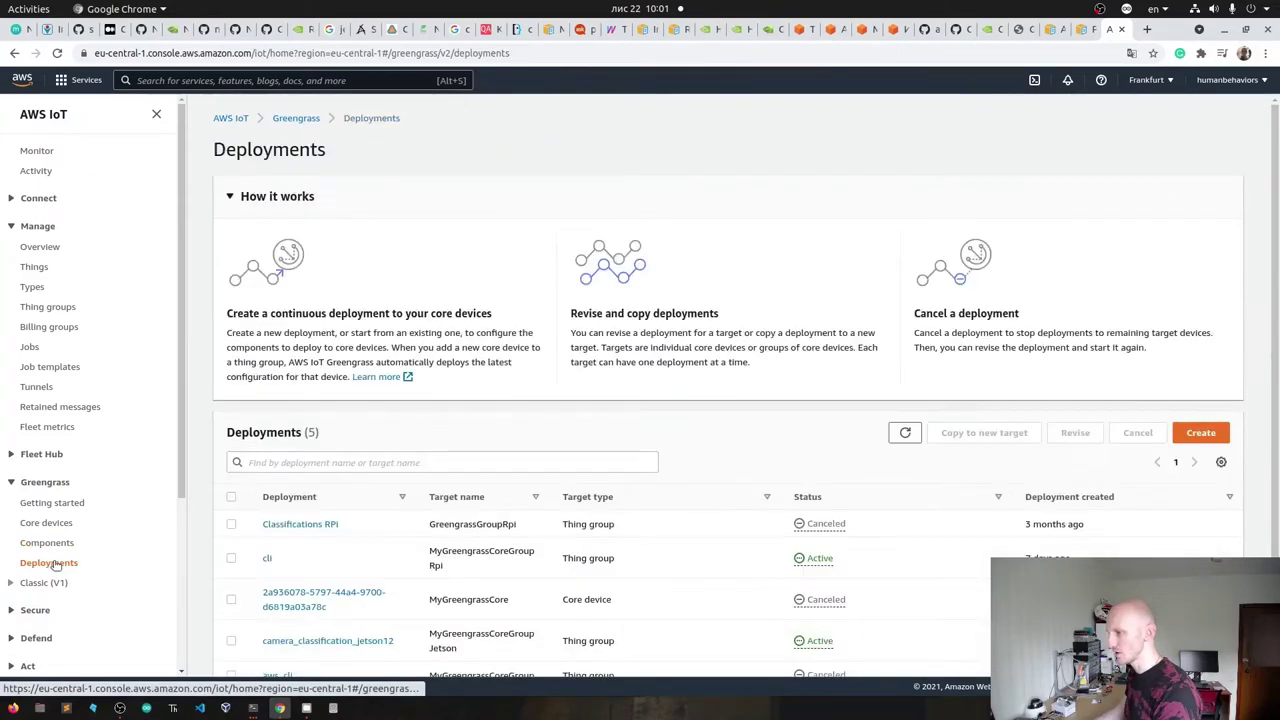
scroll(624, 548, "down", 1)
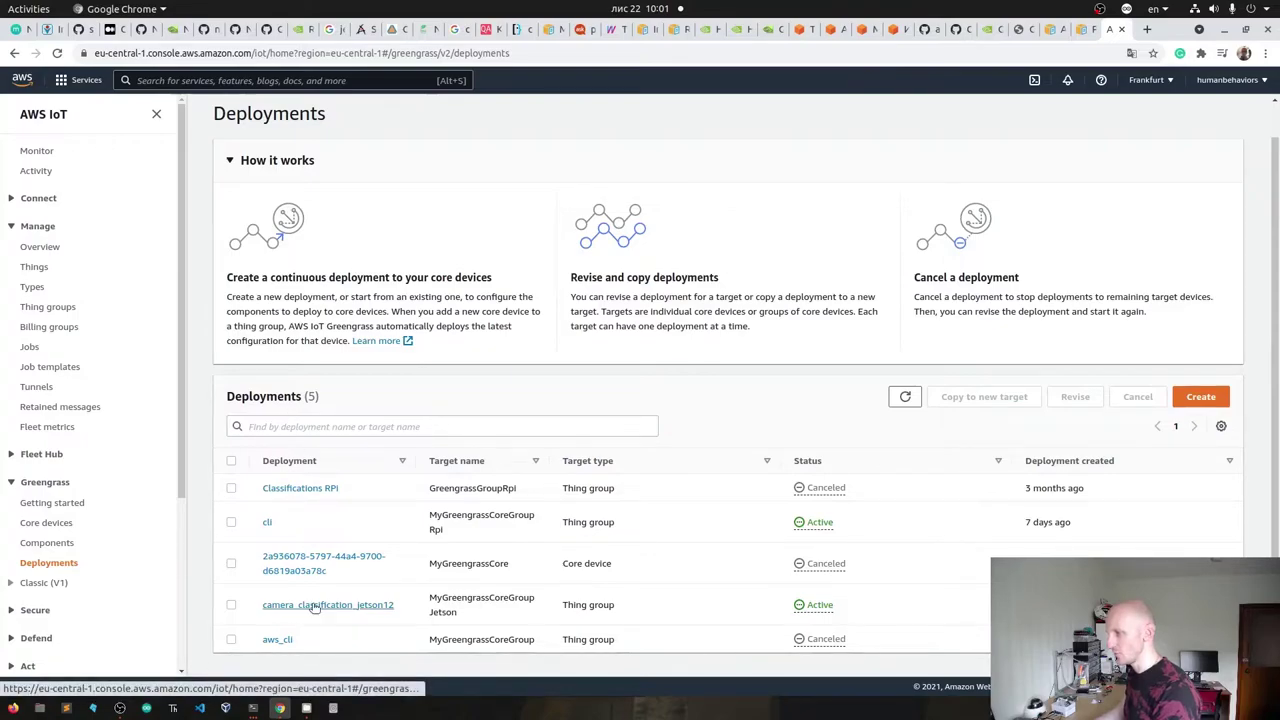
left_click(364, 605)
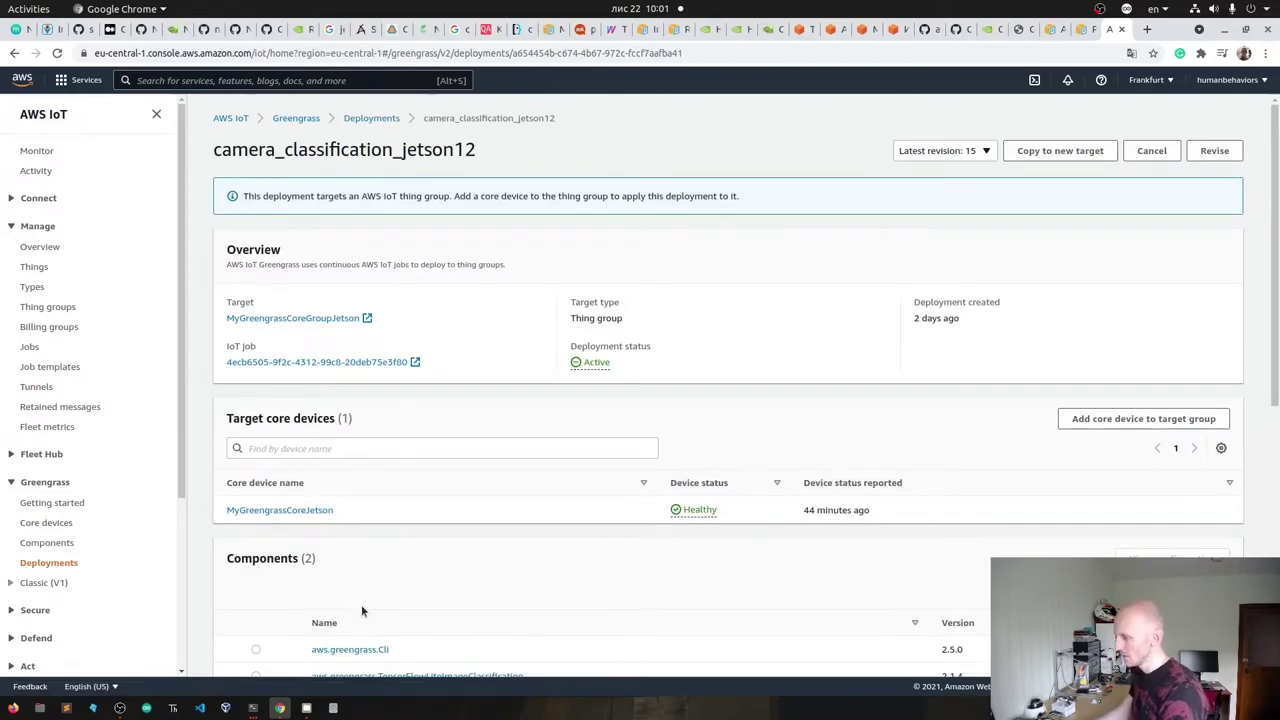
left_click(1214, 153)
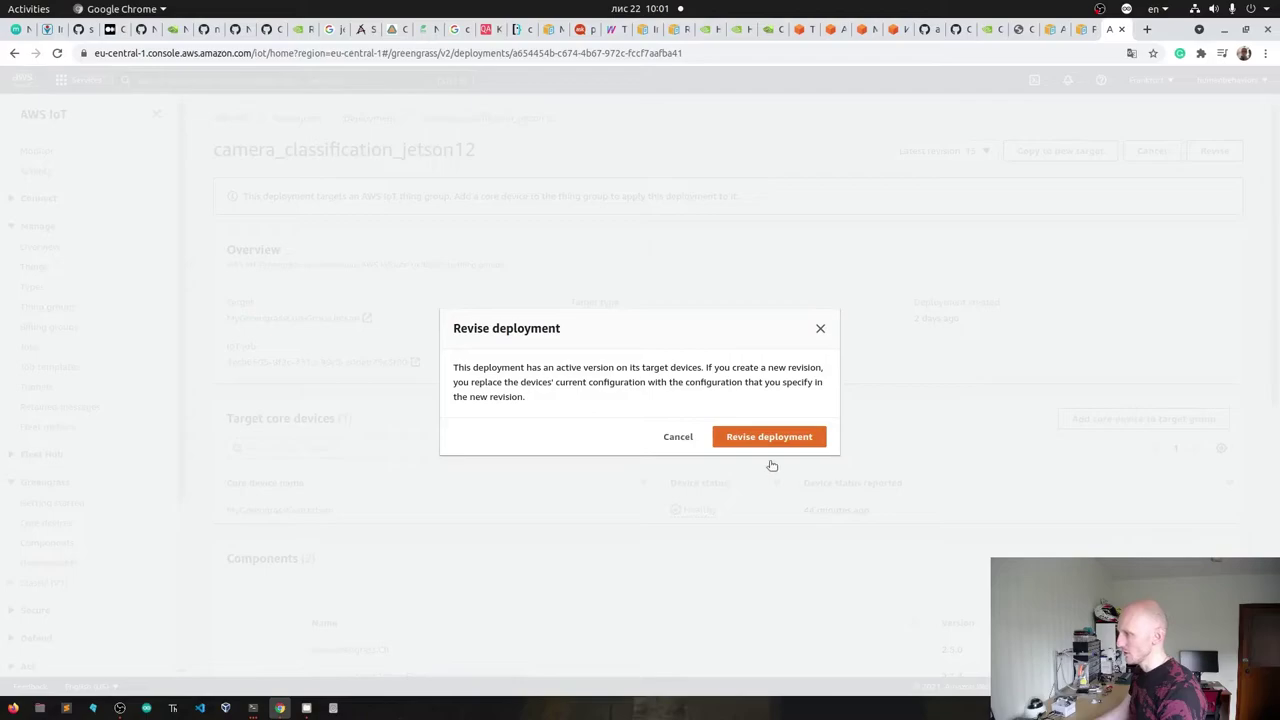
left_click(763, 437)
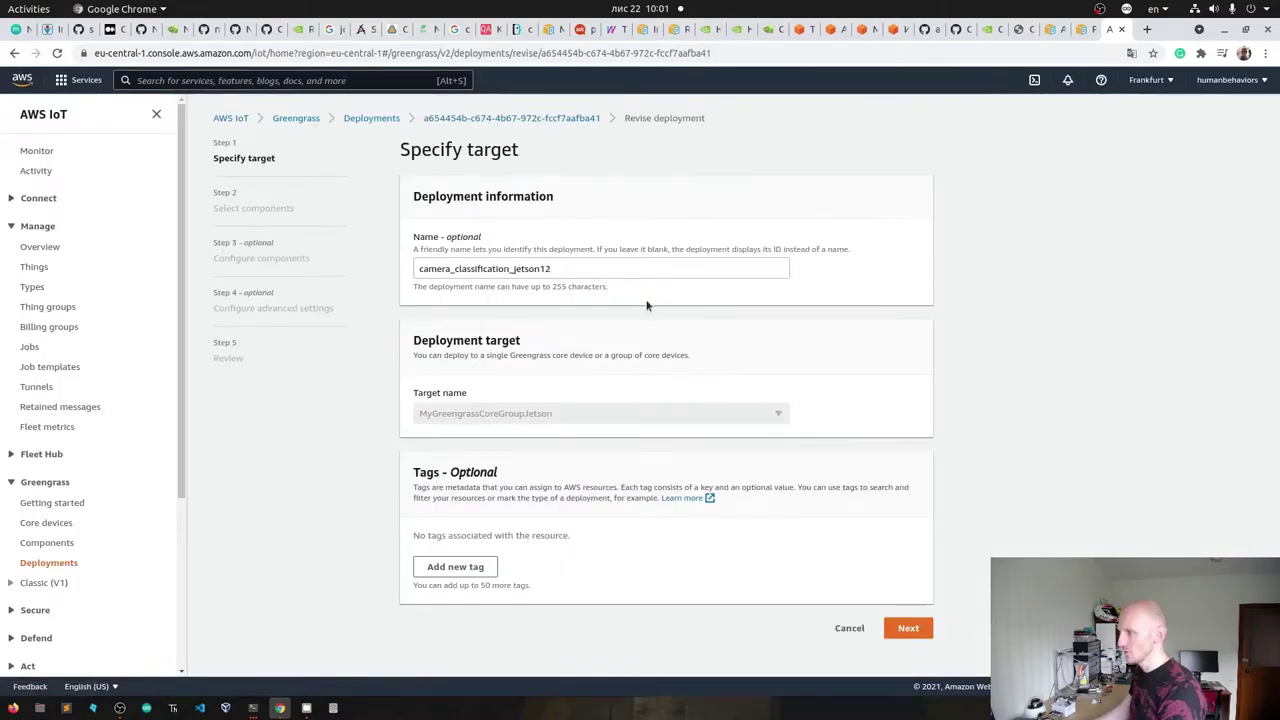
- Rename the deployment camera_classification_jetson13 and proceed to component selection
left_click(601, 264)
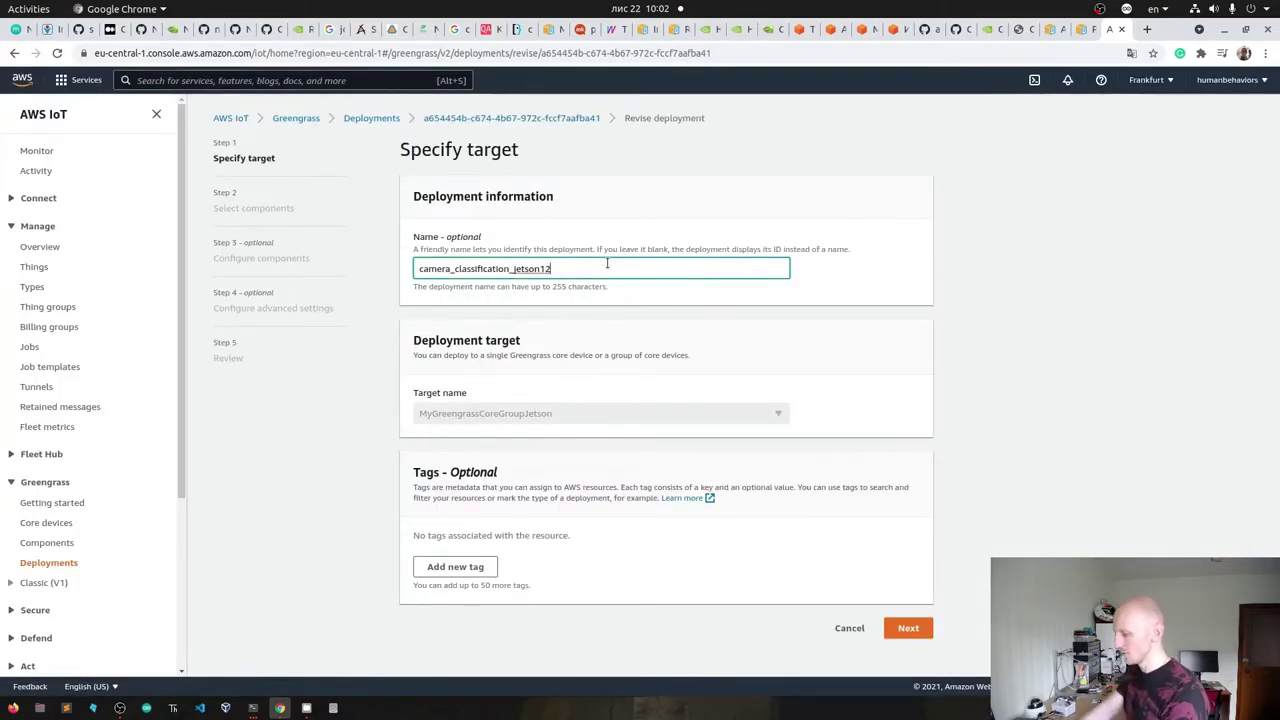
key("BackSpace")
type("3")
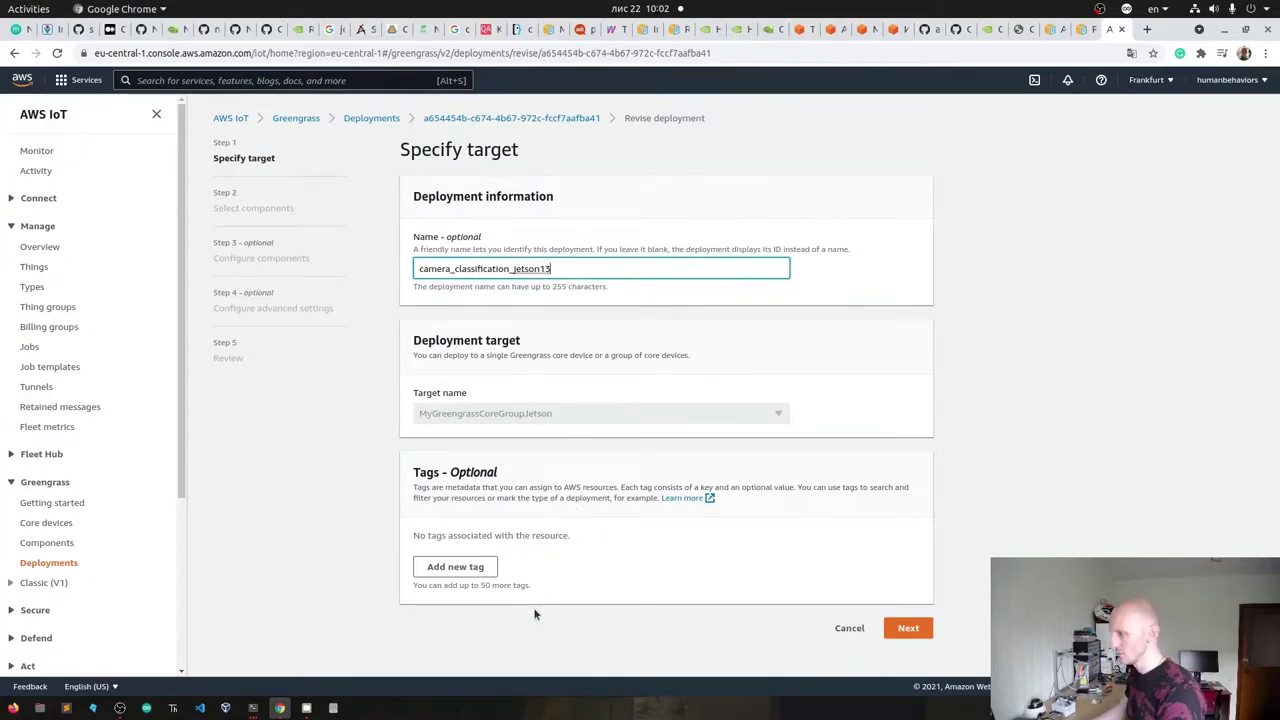
left_click(918, 632)
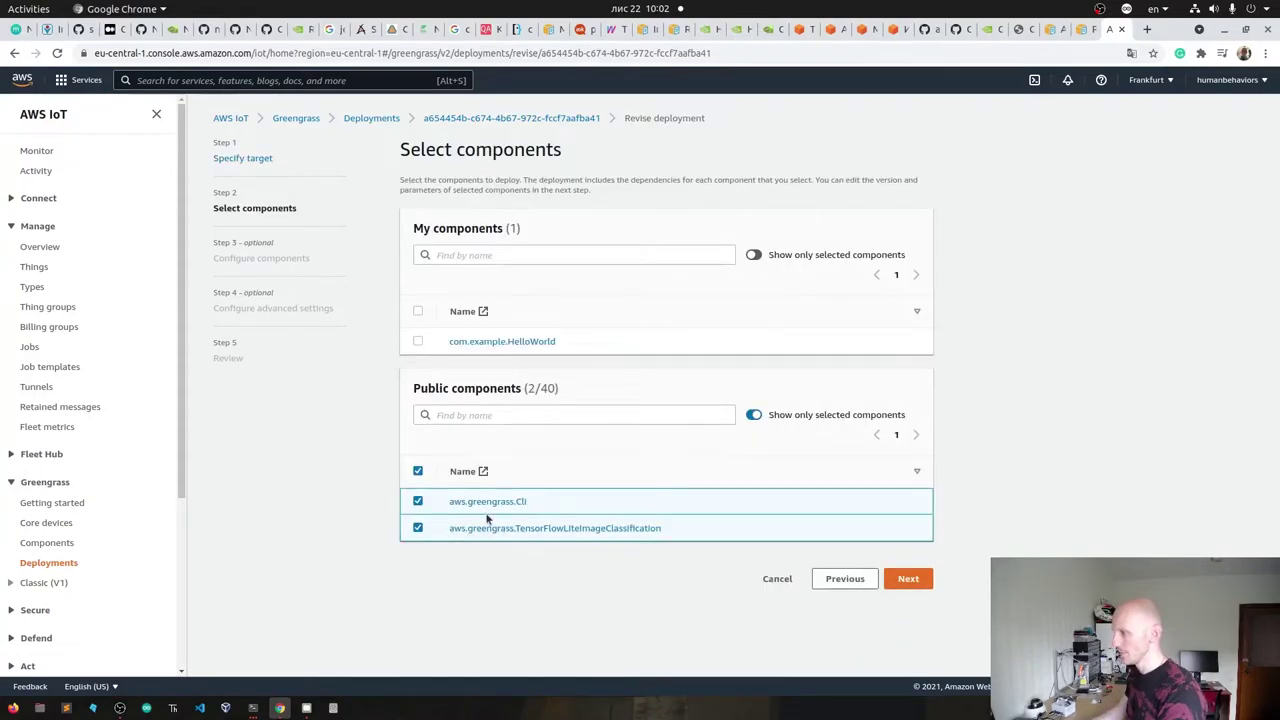
- Proceed with the two selected public components and open the configuration of aws.greengrass.TensorFlowLiteImageClassification
left_click(753, 415)
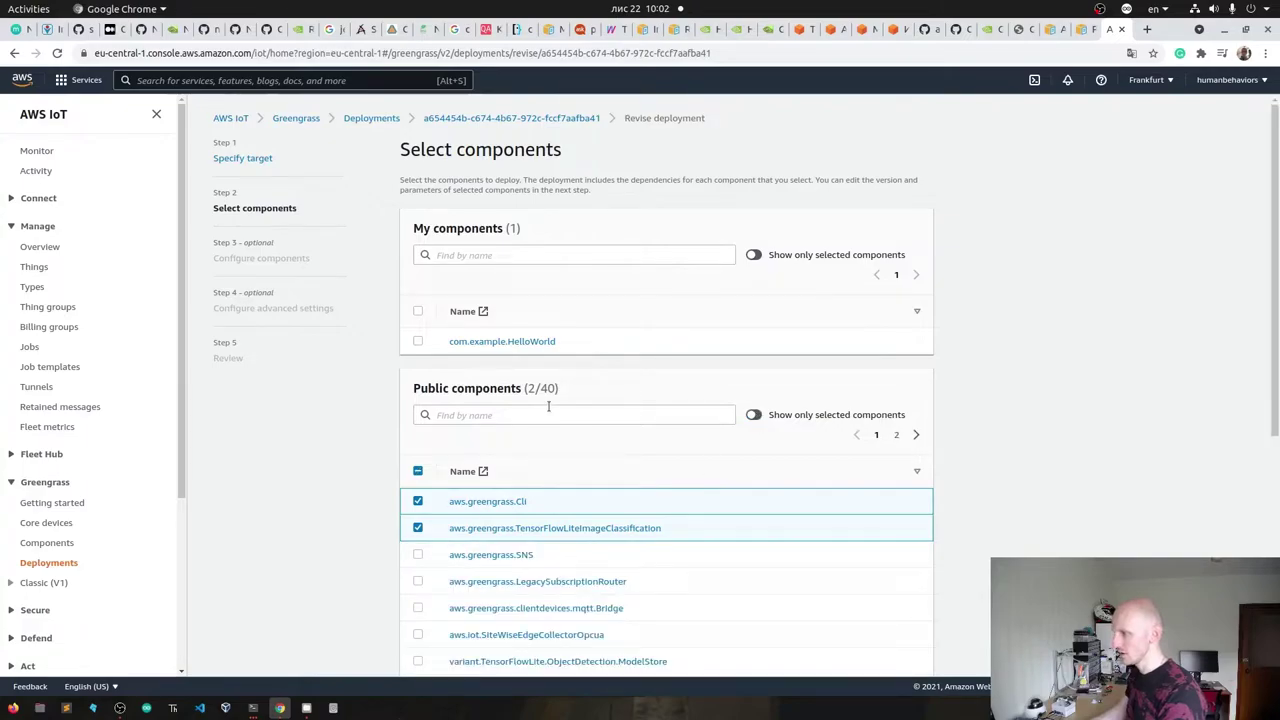
left_click(753, 415)
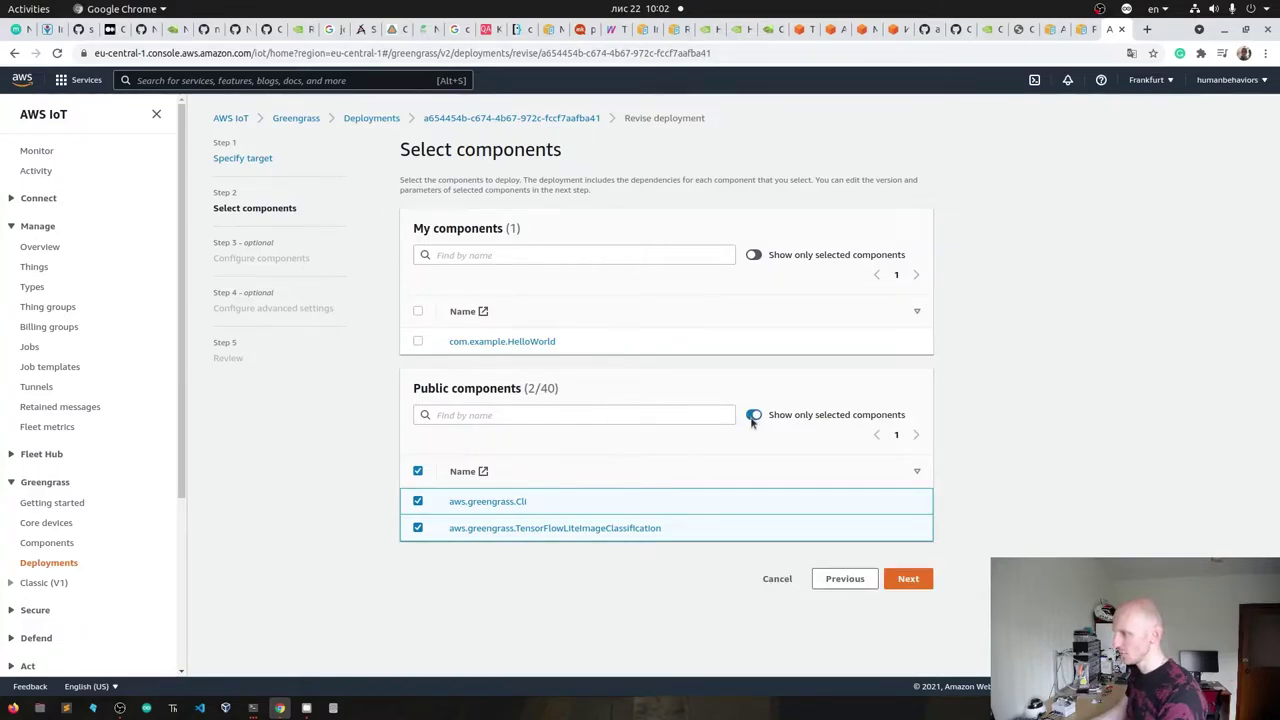
left_click(908, 577)
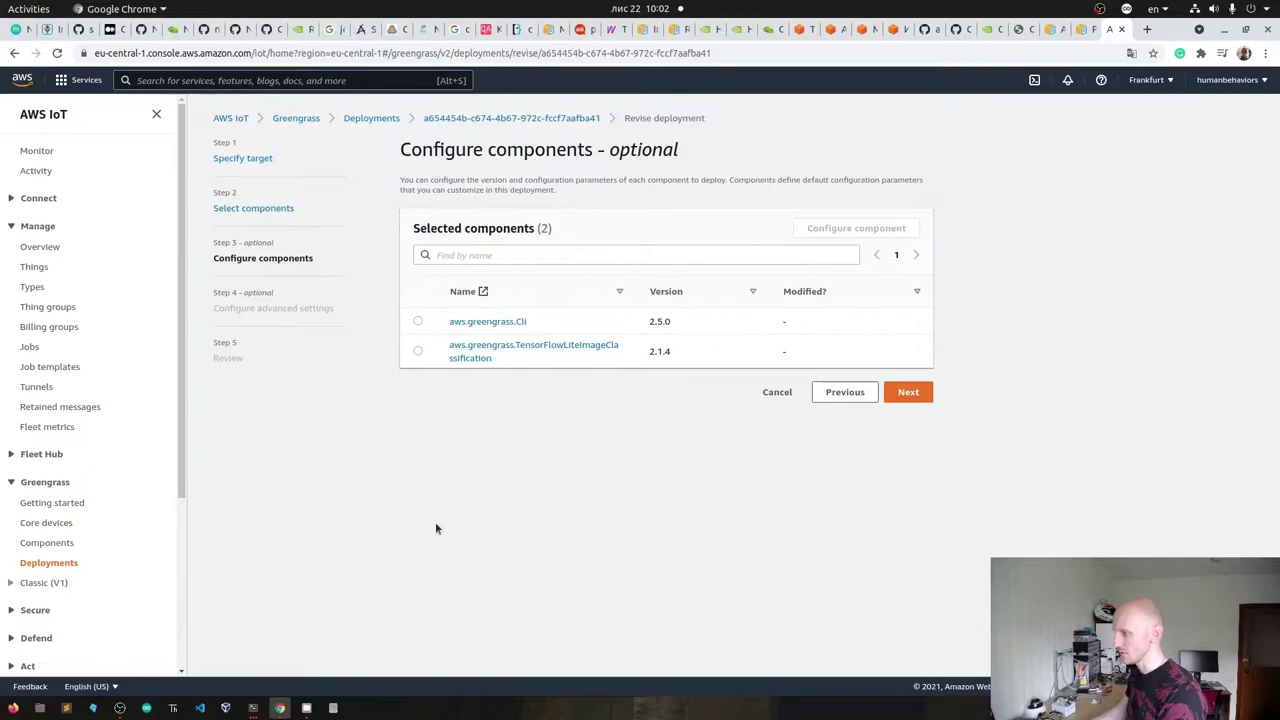
left_click(418, 351)
left_click(815, 230)
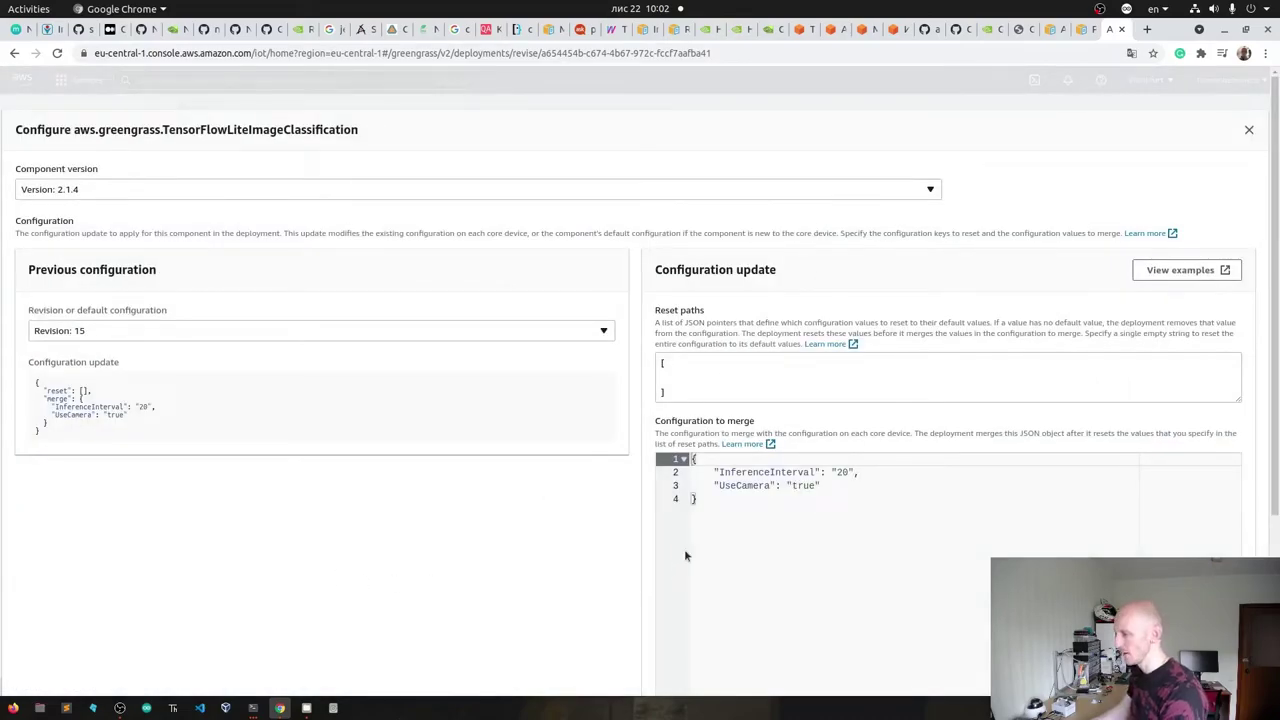
- Examine the component's default configuration, including its PublishResultsOnTopic value, and the UseCamera line in the configuration to merge
left_click(266, 333)
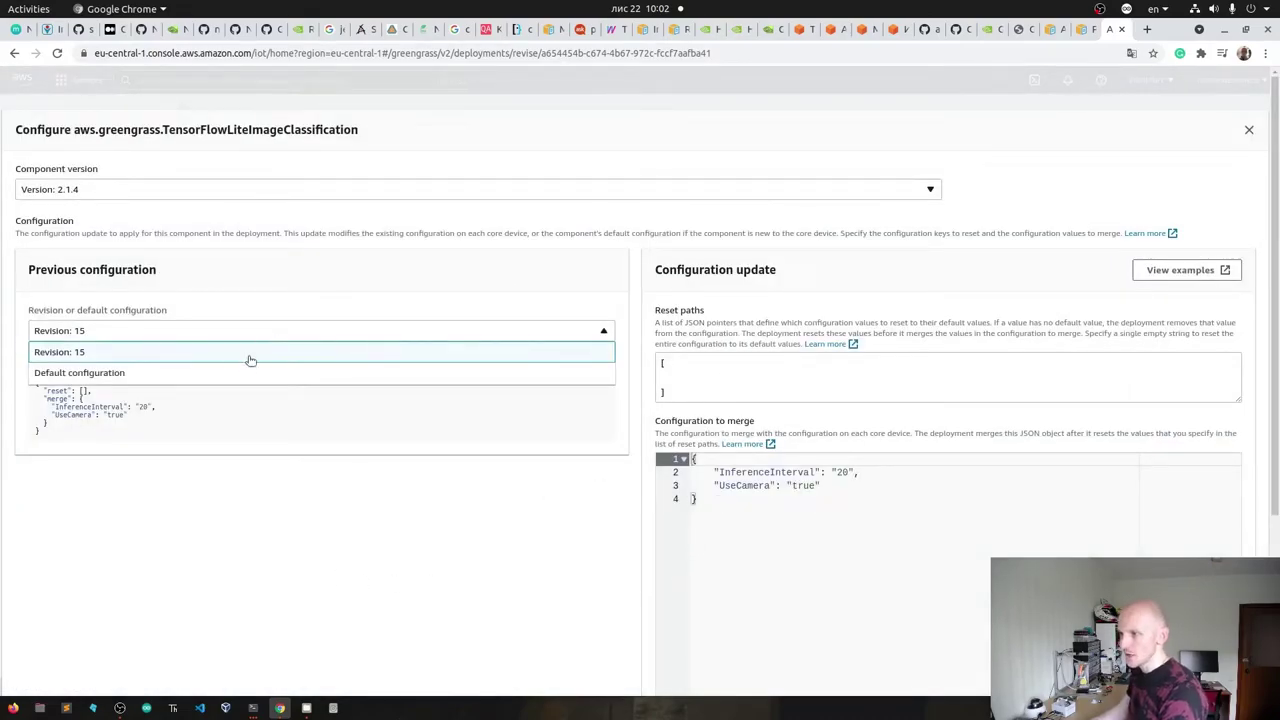
left_click(246, 371)
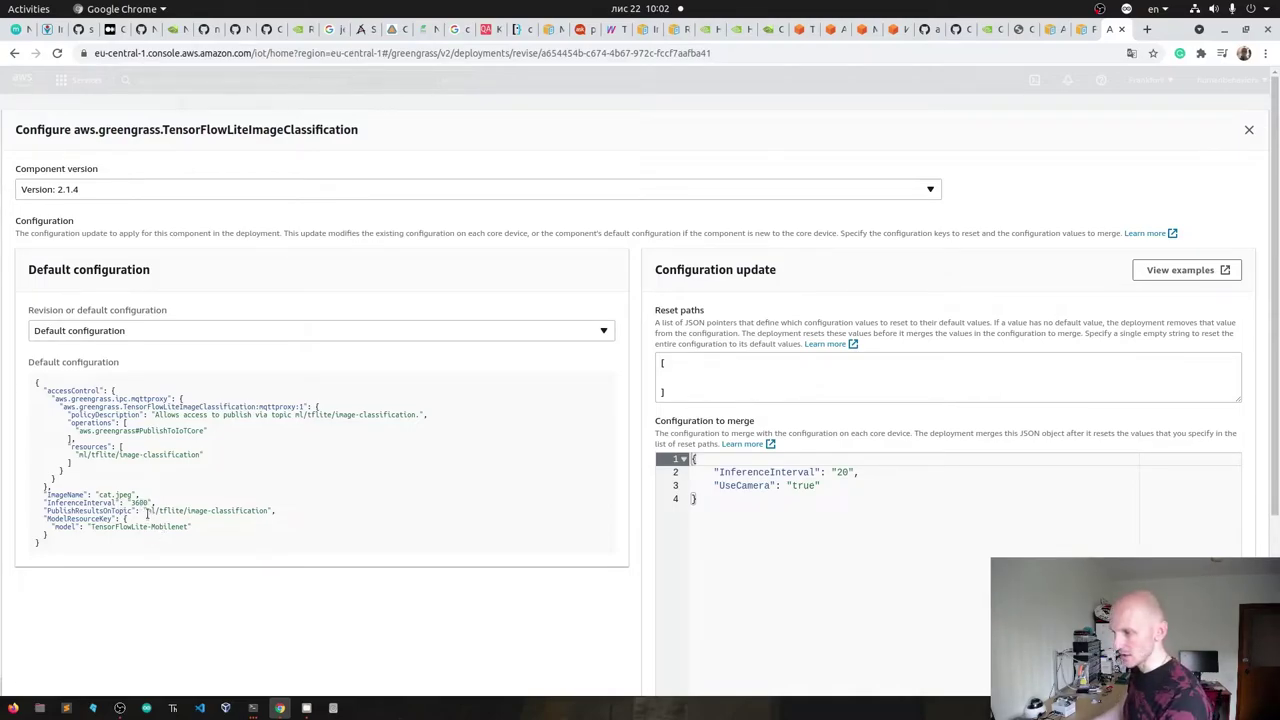
left_click_drag(147, 512, 258, 511)
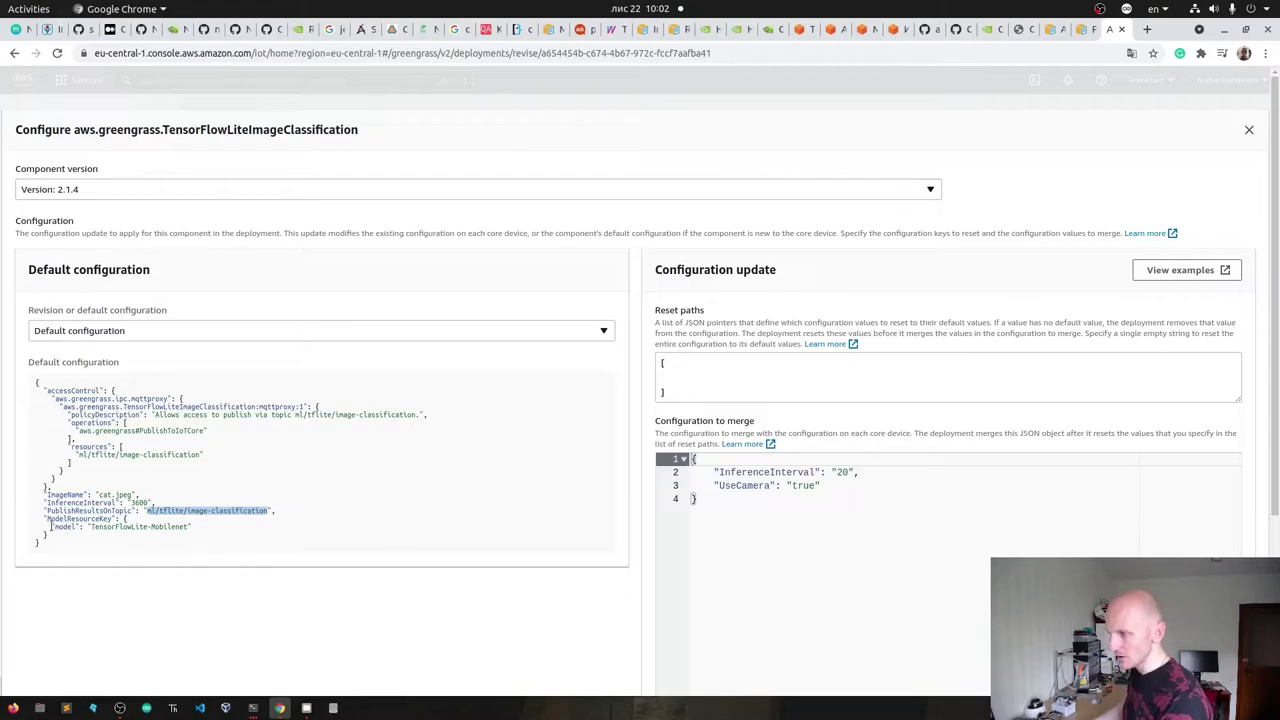
left_click(835, 485)
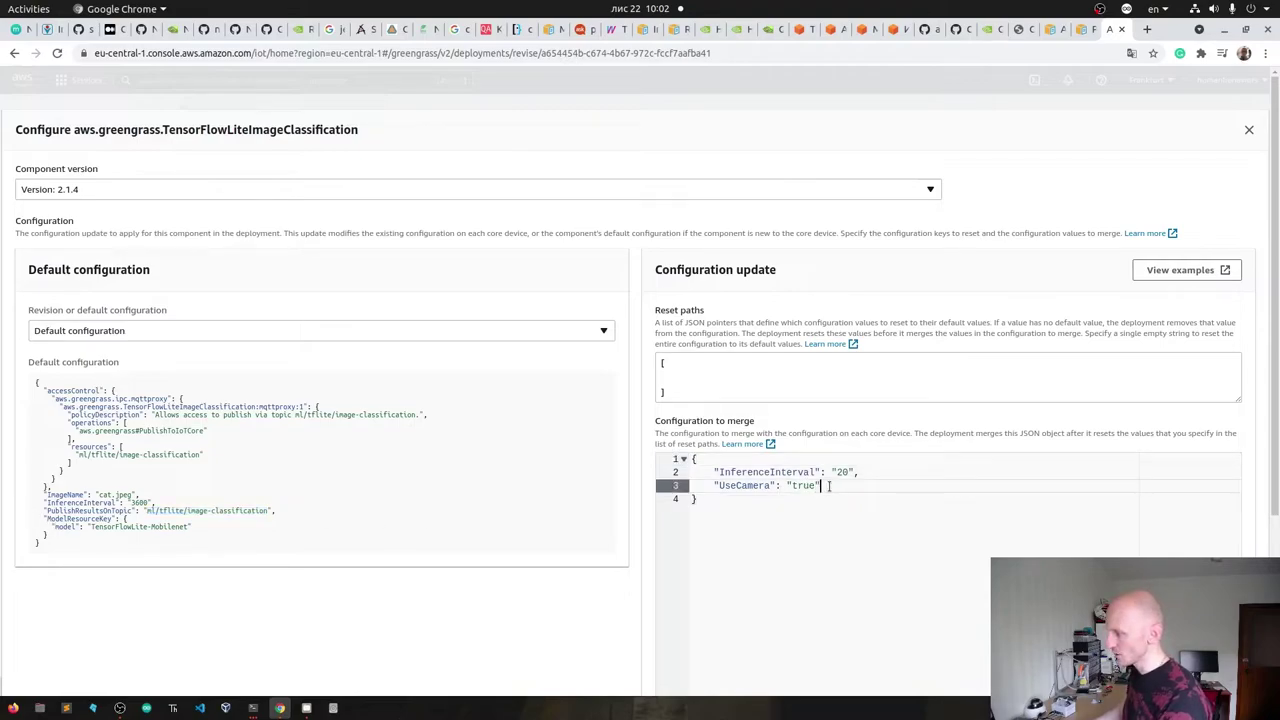
left_click_drag(847, 483, 608, 488)
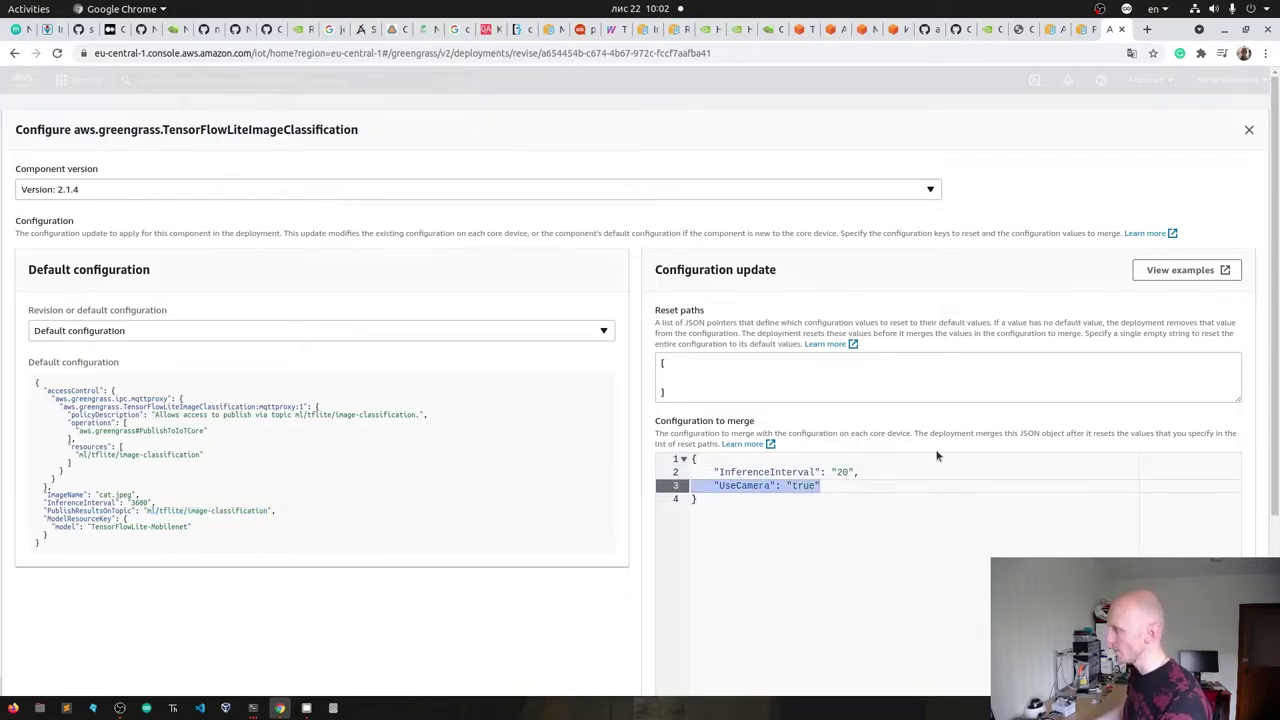
- Check and copy the tutorial's sample configuration update with InferenceInterval 60 and UseCamera true, and return to the component's configuration to merge
left_click(1052, 32)
left_click(1082, 30)
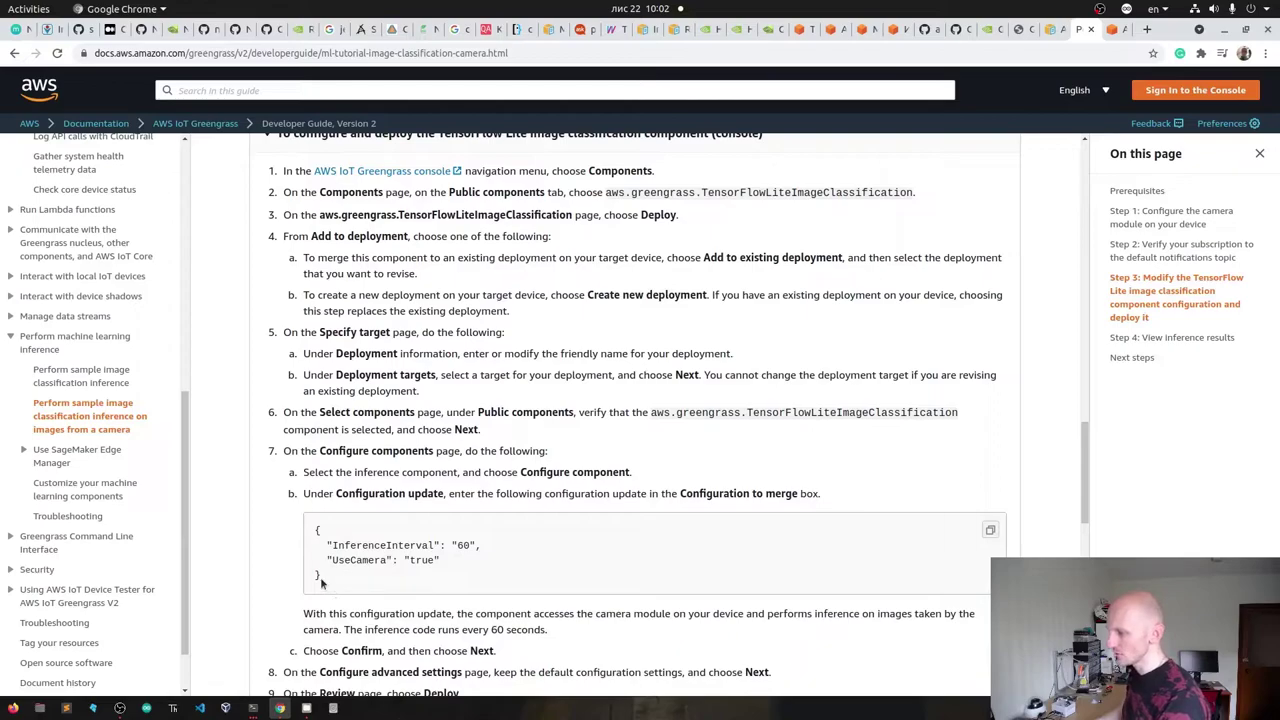
left_click(990, 530)
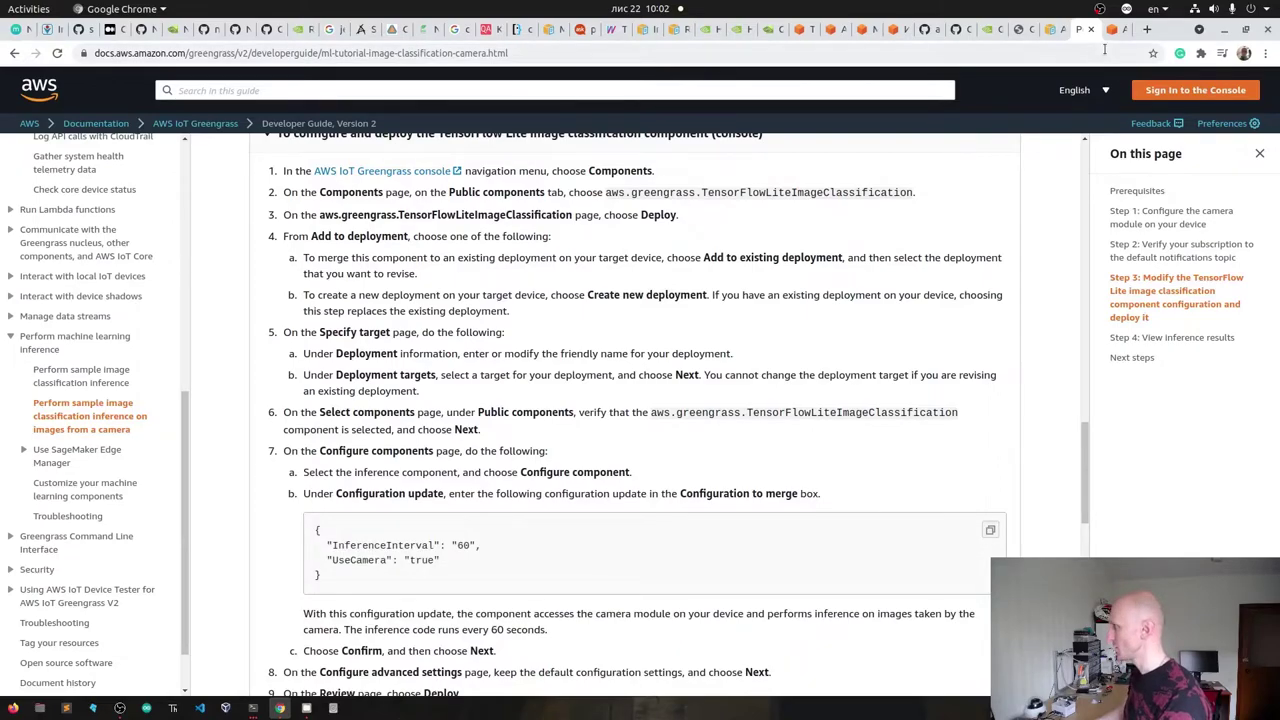
left_click(1114, 29)
left_click(718, 500)
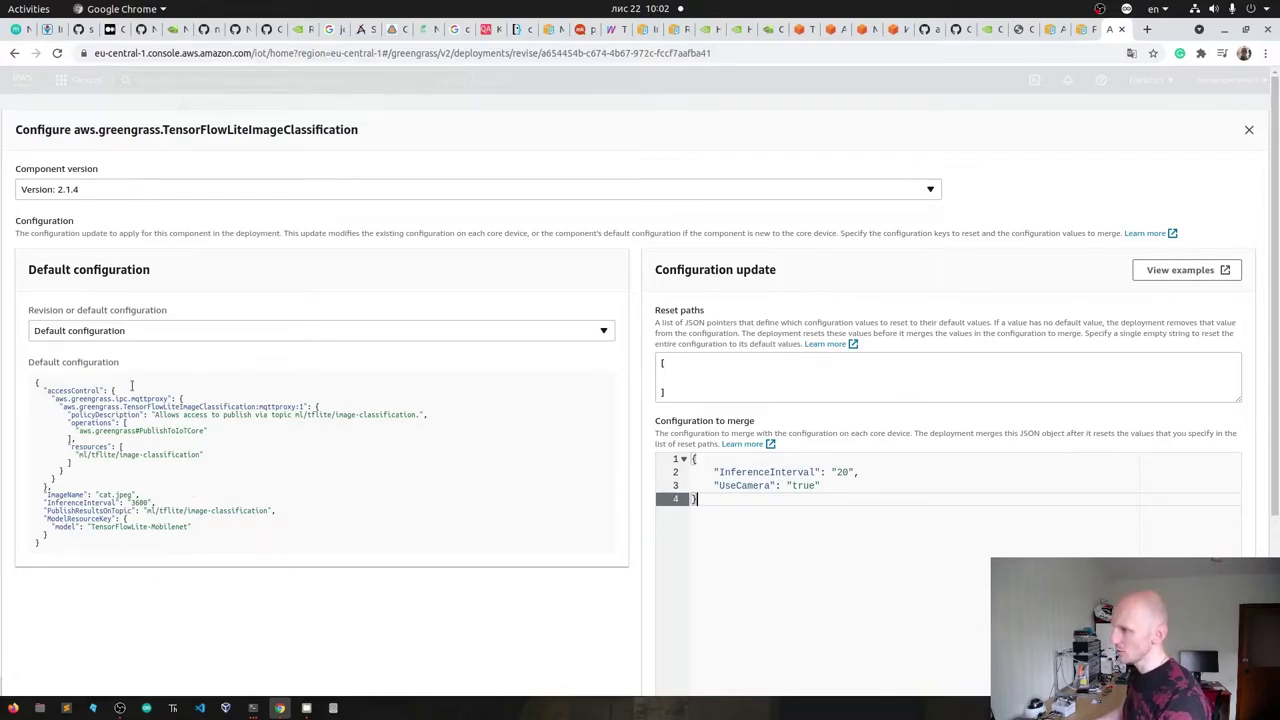
- Show the Revision 15 configuration again, confirm the component's configuration update, and proceed past the advanced settings to the deployment review
left_click(140, 331)
left_click(143, 352)
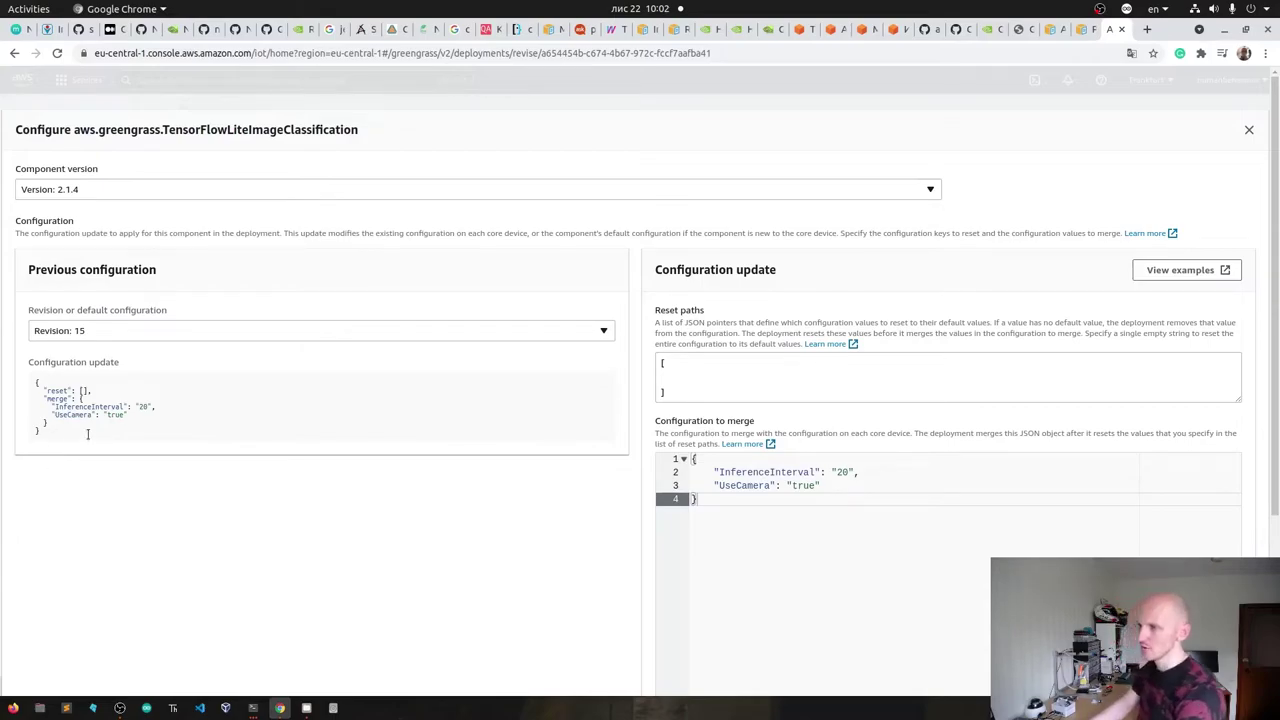
scroll(429, 578, "down", 5)
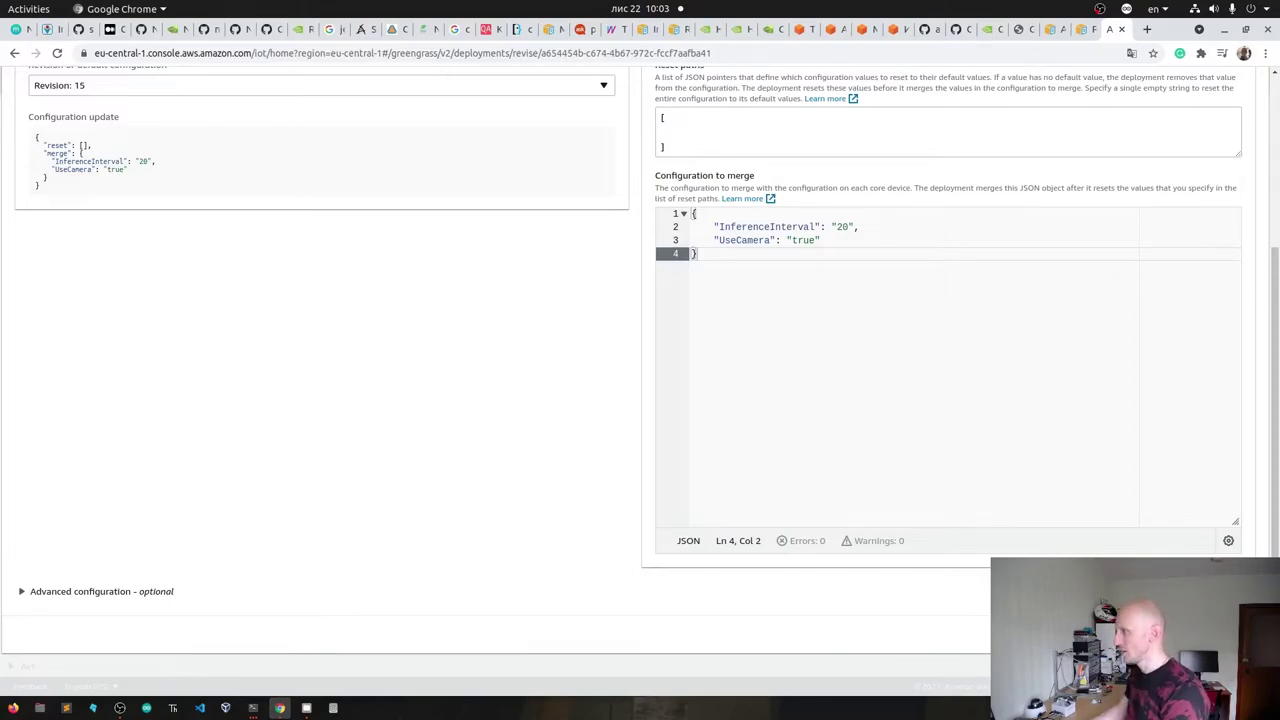
left_click(1215, 625)
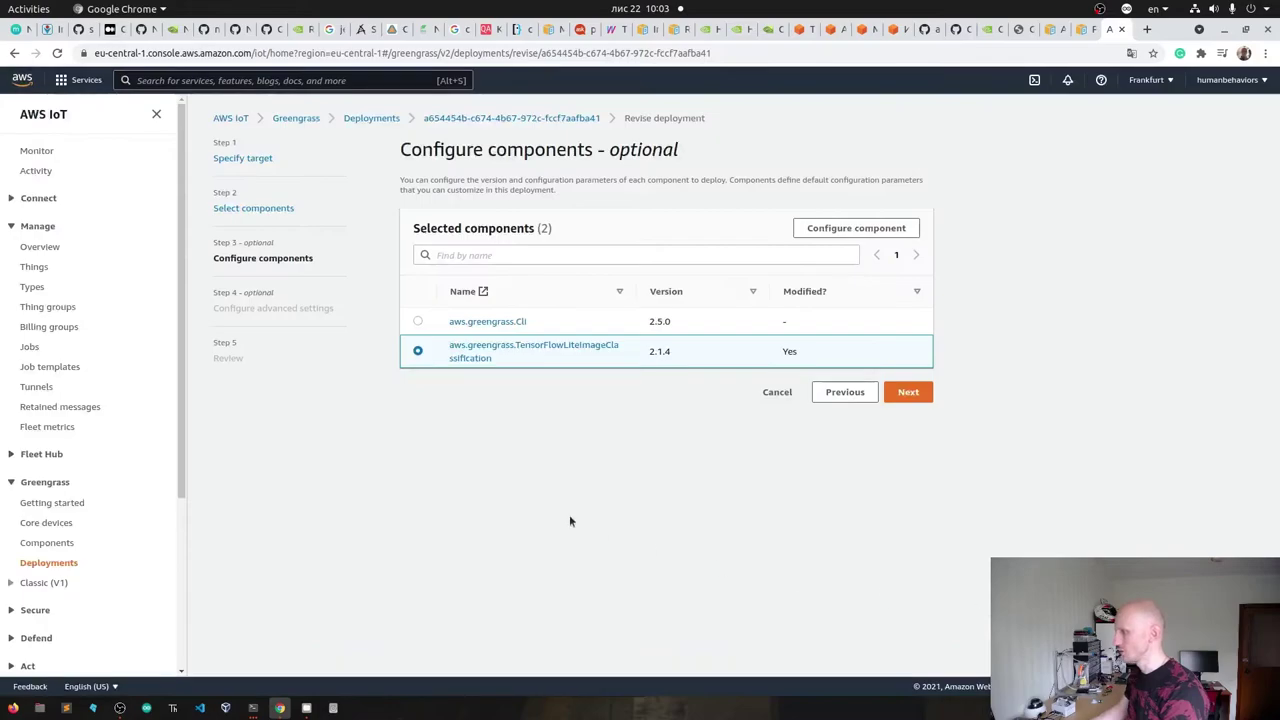
left_click(908, 392)
left_click(906, 495)
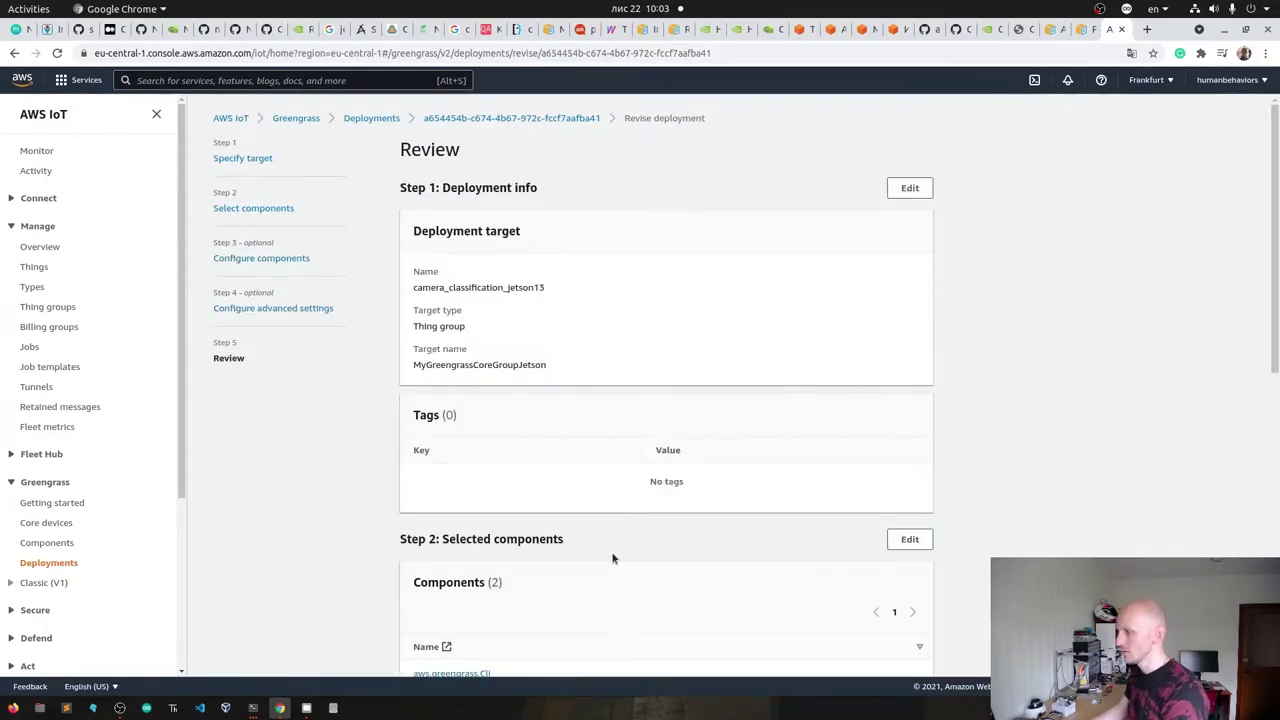
- Review the deployment's target, selected components, the TensorFlowLiteImageClassification version and the advanced deployment configurations
scroll(404, 508, "down", 6)
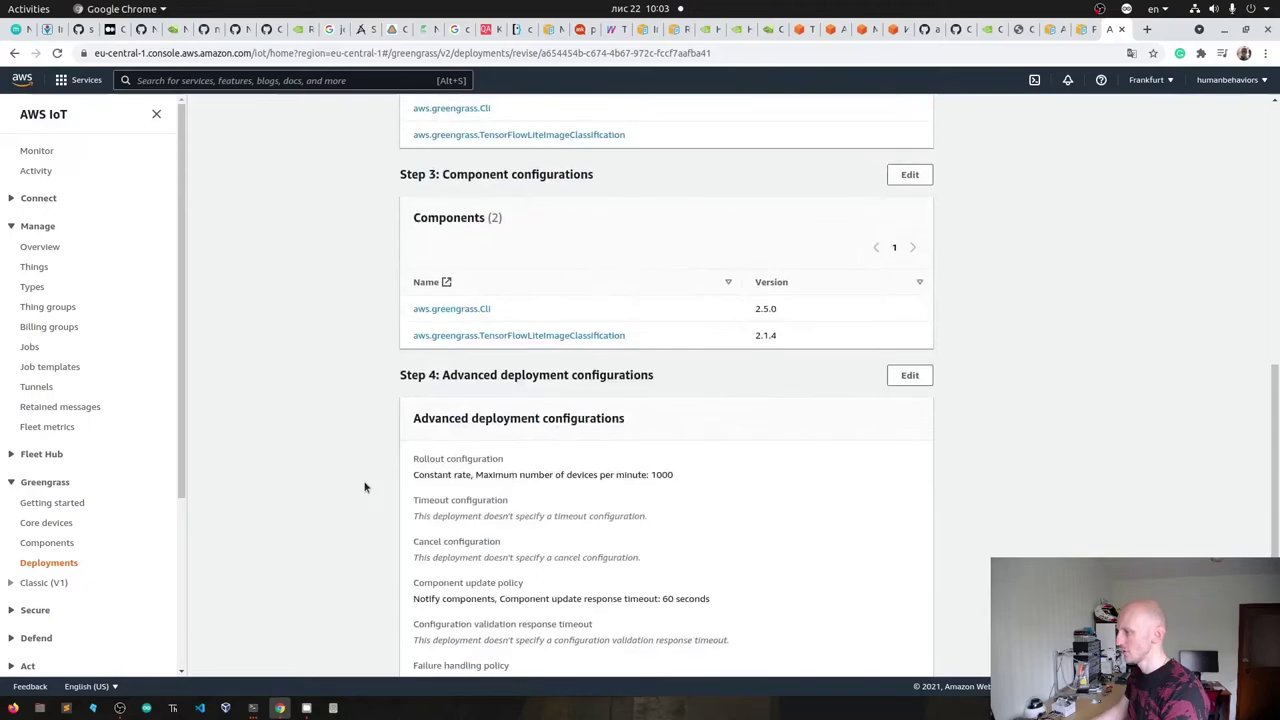
scroll(363, 486, "up", 6)
scroll(363, 486, "up", 1)
scroll(363, 486, "down", 5)
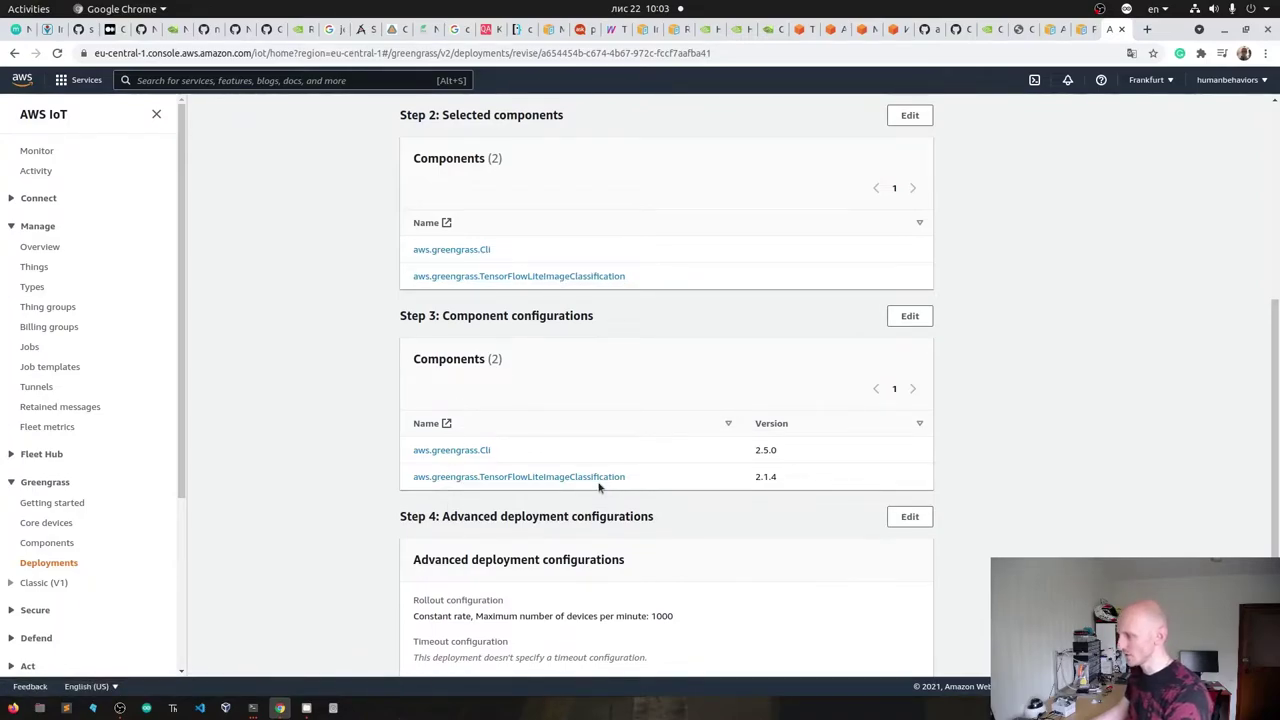
mouse_move(787, 481)
left_mouse_down()
mouse_move(749, 478)
mouse_move(782, 487)
left_mouse_up()
left_click(745, 476)
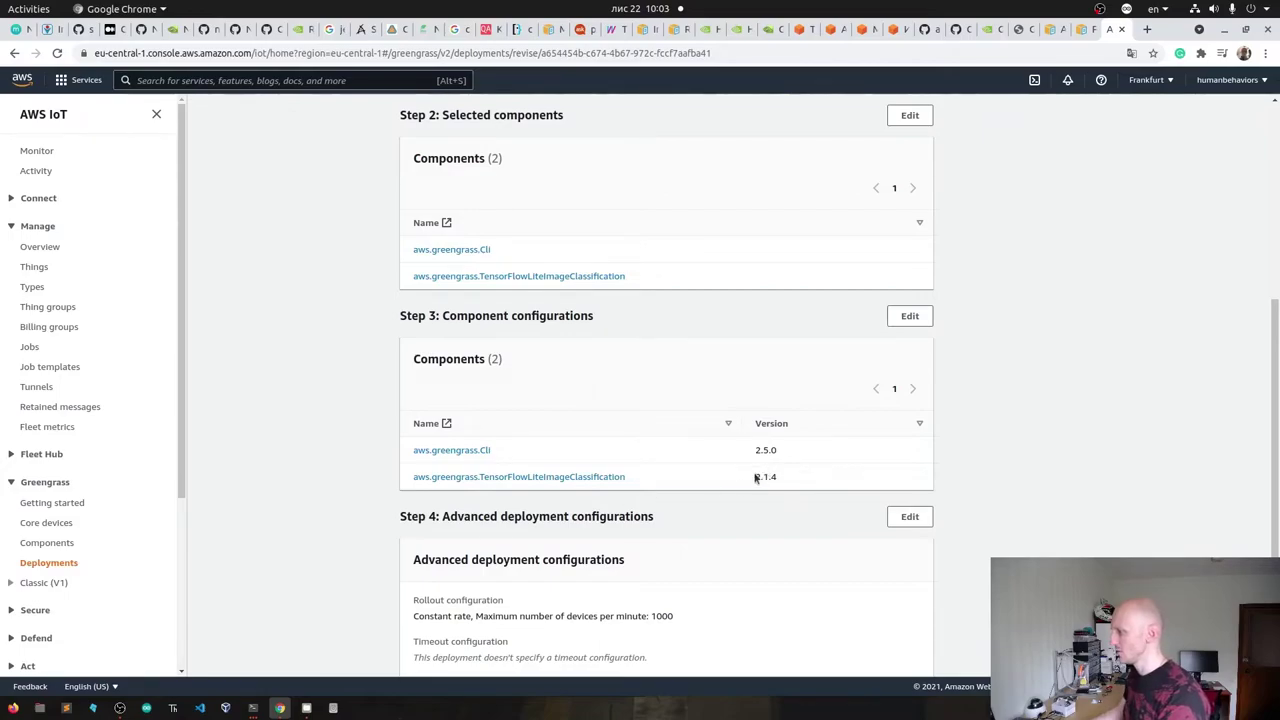
left_click_drag(755, 478, 798, 484)
left_click(751, 482)
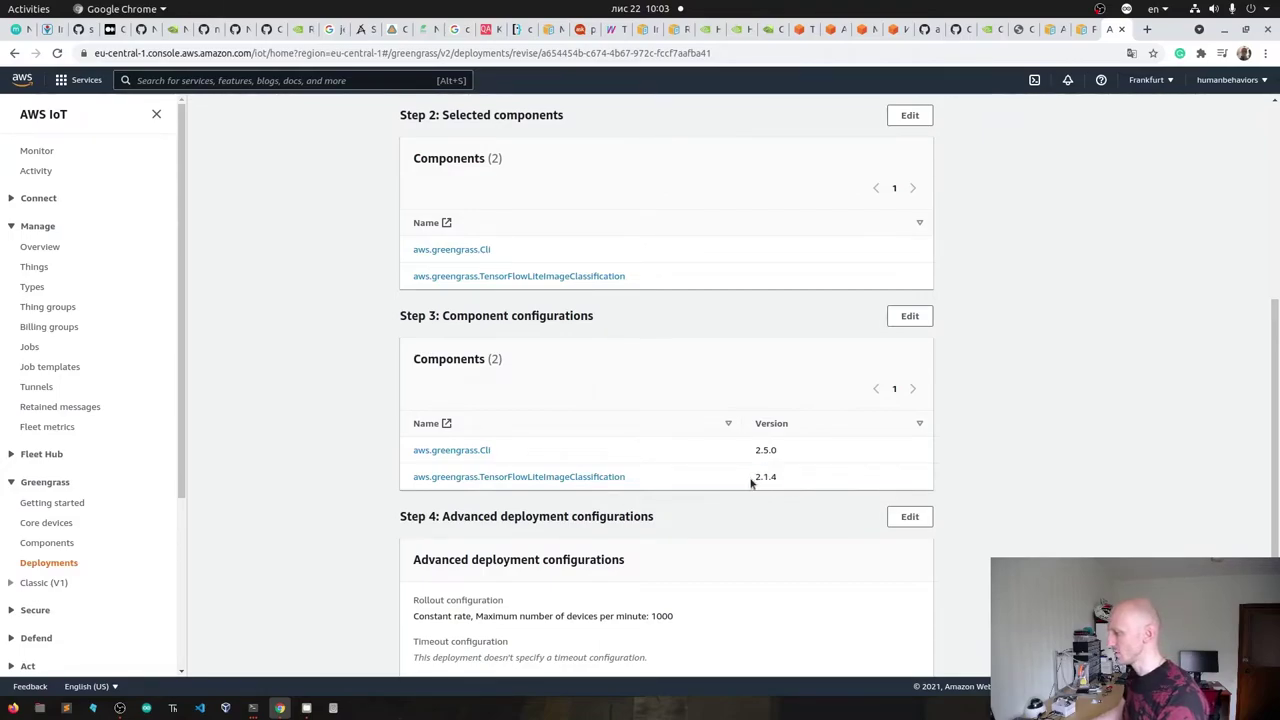
scroll(751, 482, "down", 4)
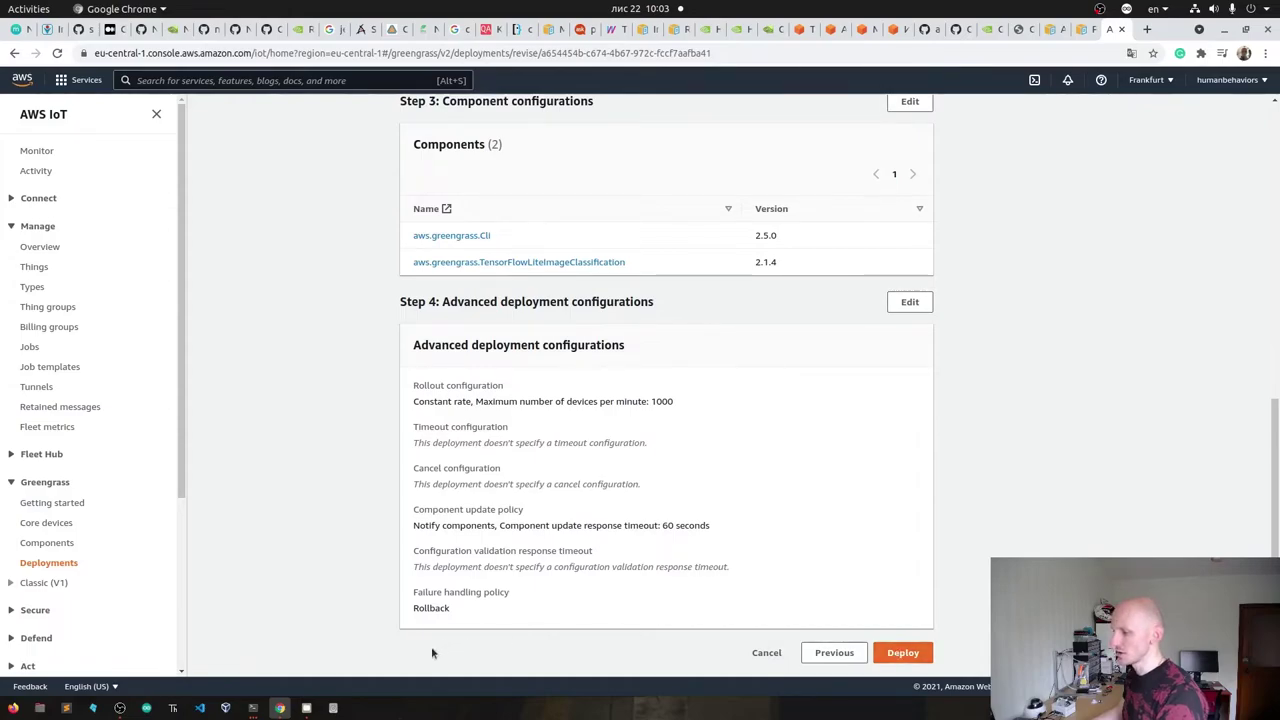
- Check the Greengrass log in the terminal, return to Chrome and deploy the camera_classification_jetson13 revision
left_click(1224, 29)
left_click(257, 228)
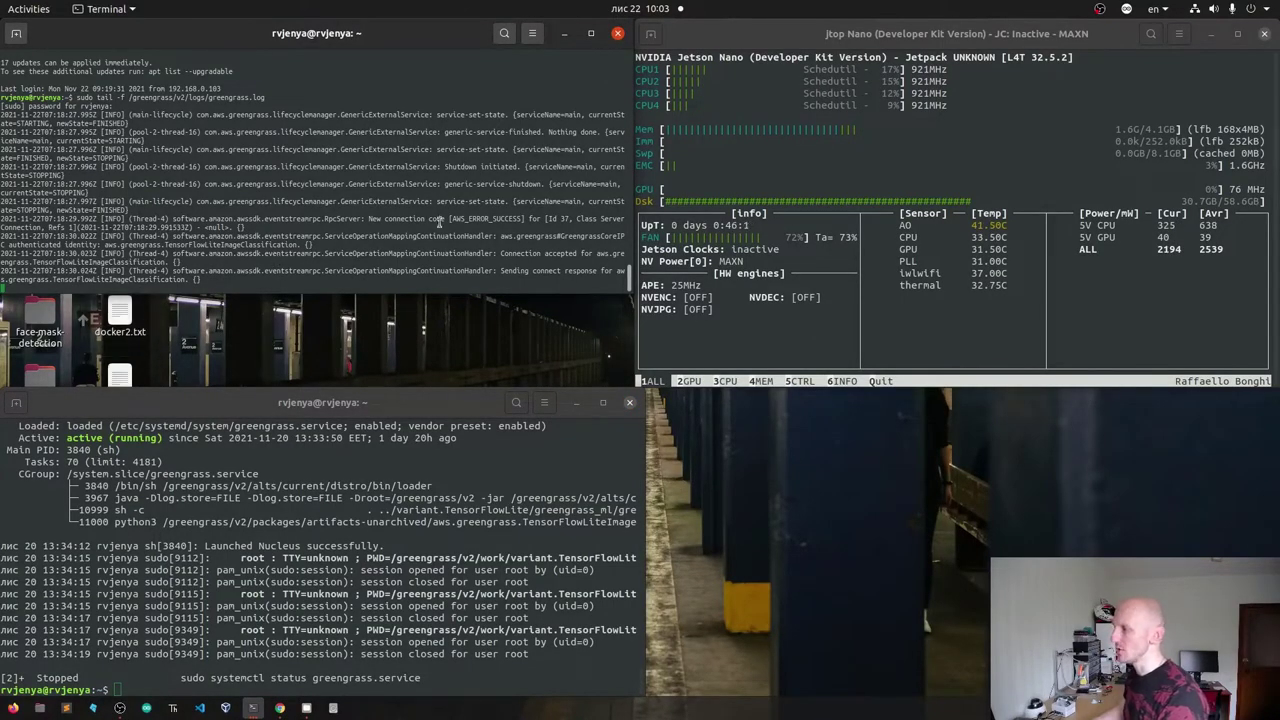
left_click(280, 708)
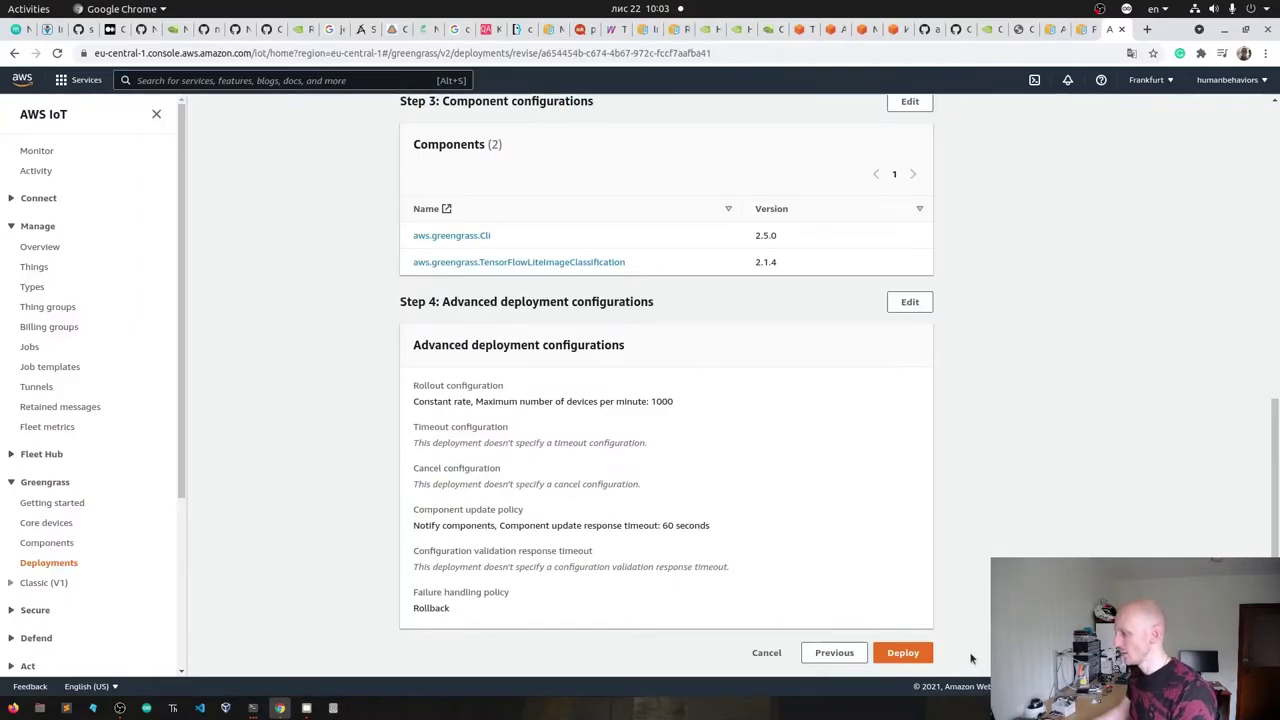
left_click(906, 652)
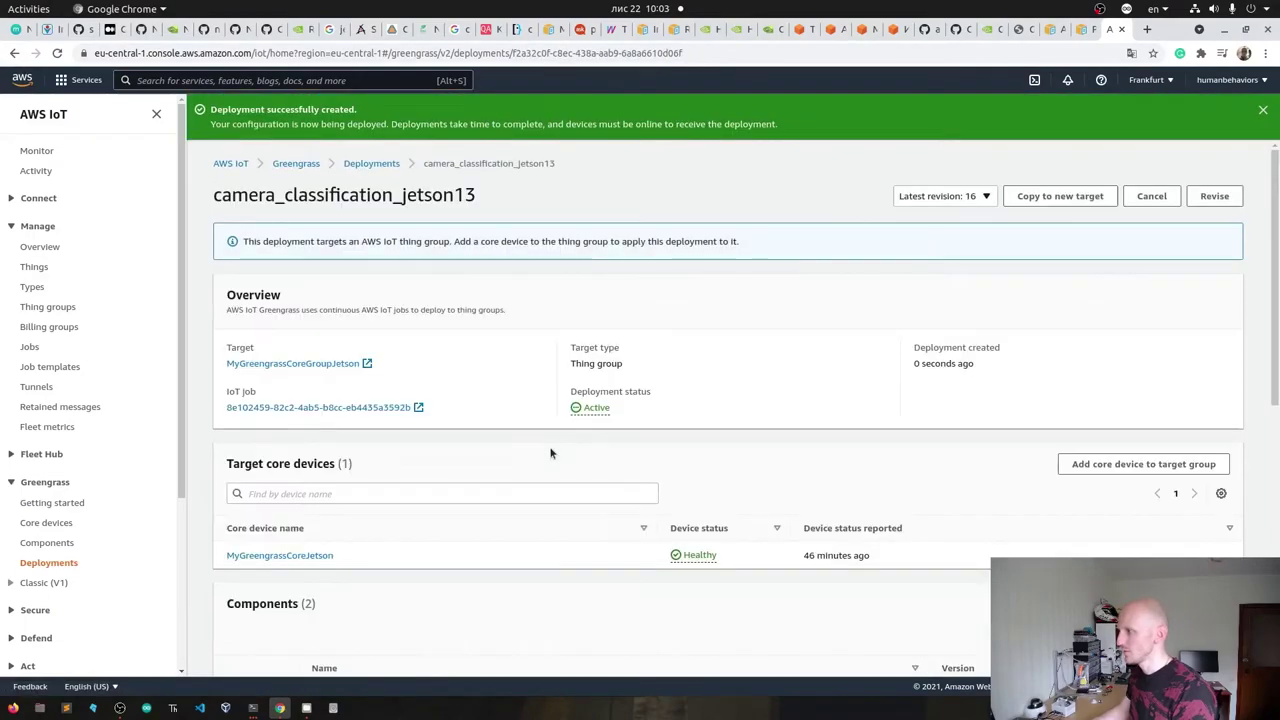
- Switch to the terminal and examine the latest greengrass.log entries for the TensorFlowLiteImageClassification component
left_click(1222, 30)
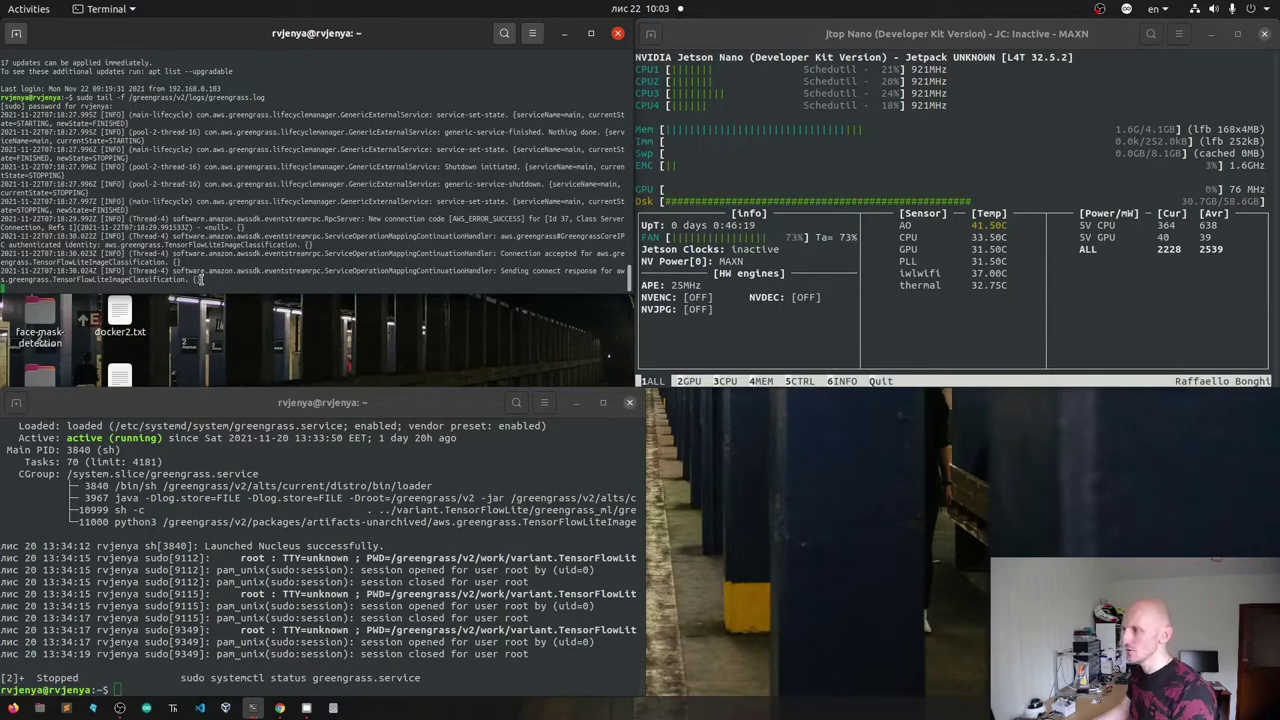
left_click_drag(199, 280, 91, 262)
left_click(91, 262)
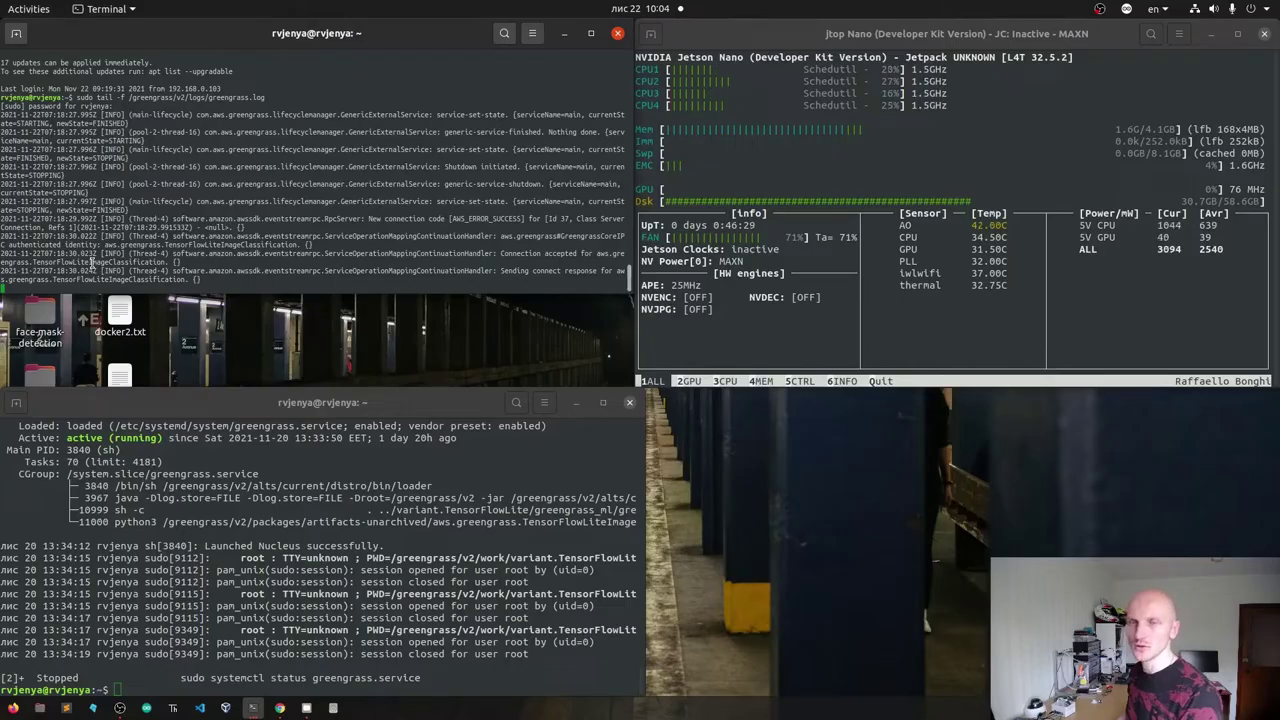
- Switch back to the tutorial in Chrome and copy the topic name ml/tflite/image-classification from the MQTT client instructions
key("alt+Tab")
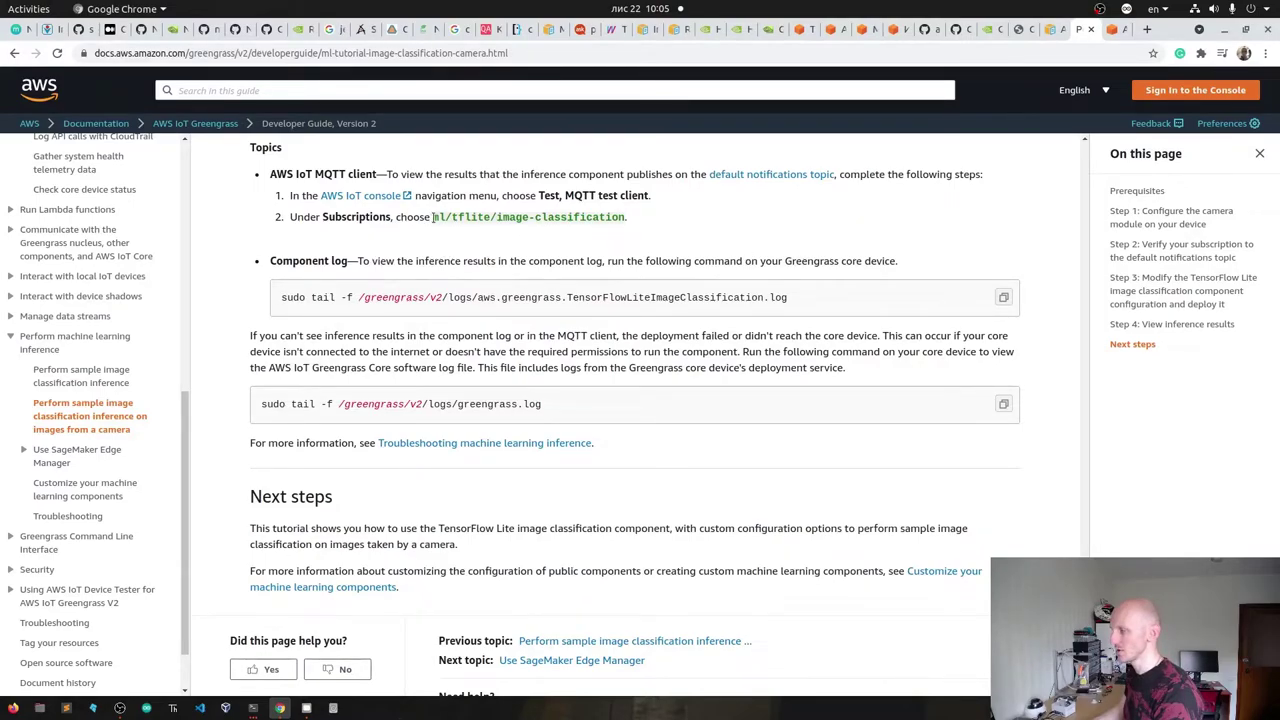
left_click_drag(433, 217, 633, 222)
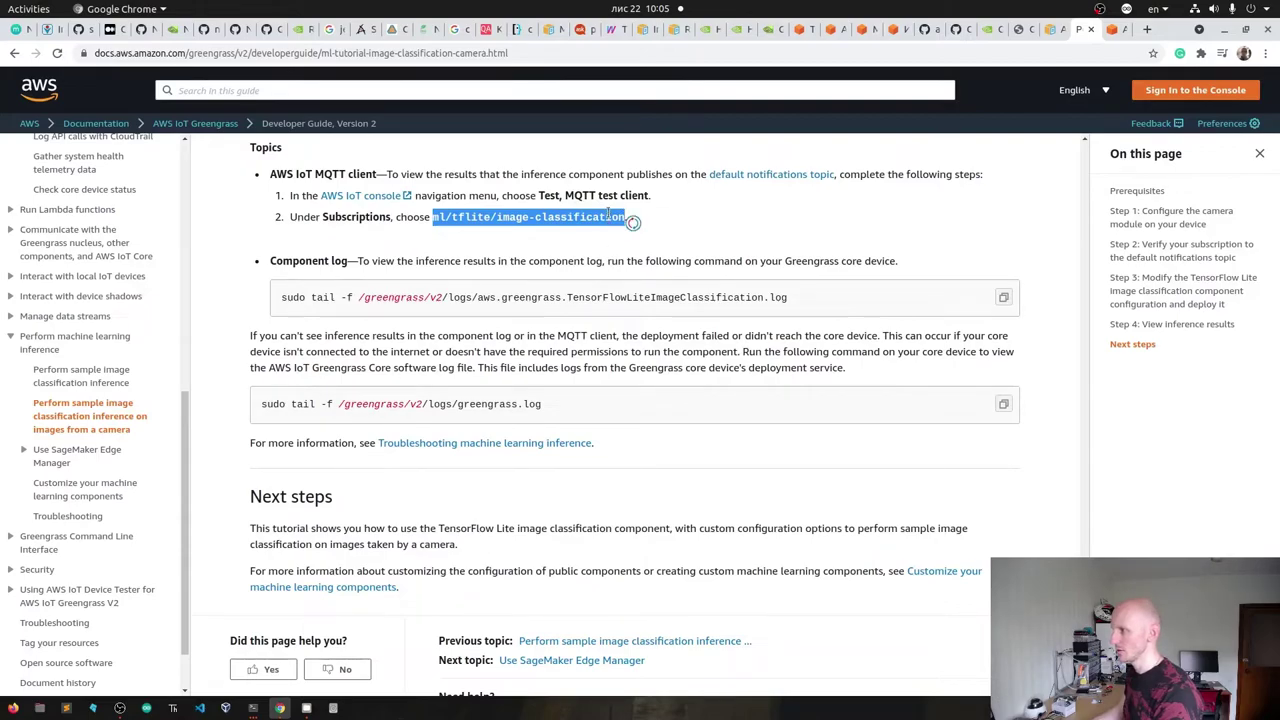
right_click(577, 220)
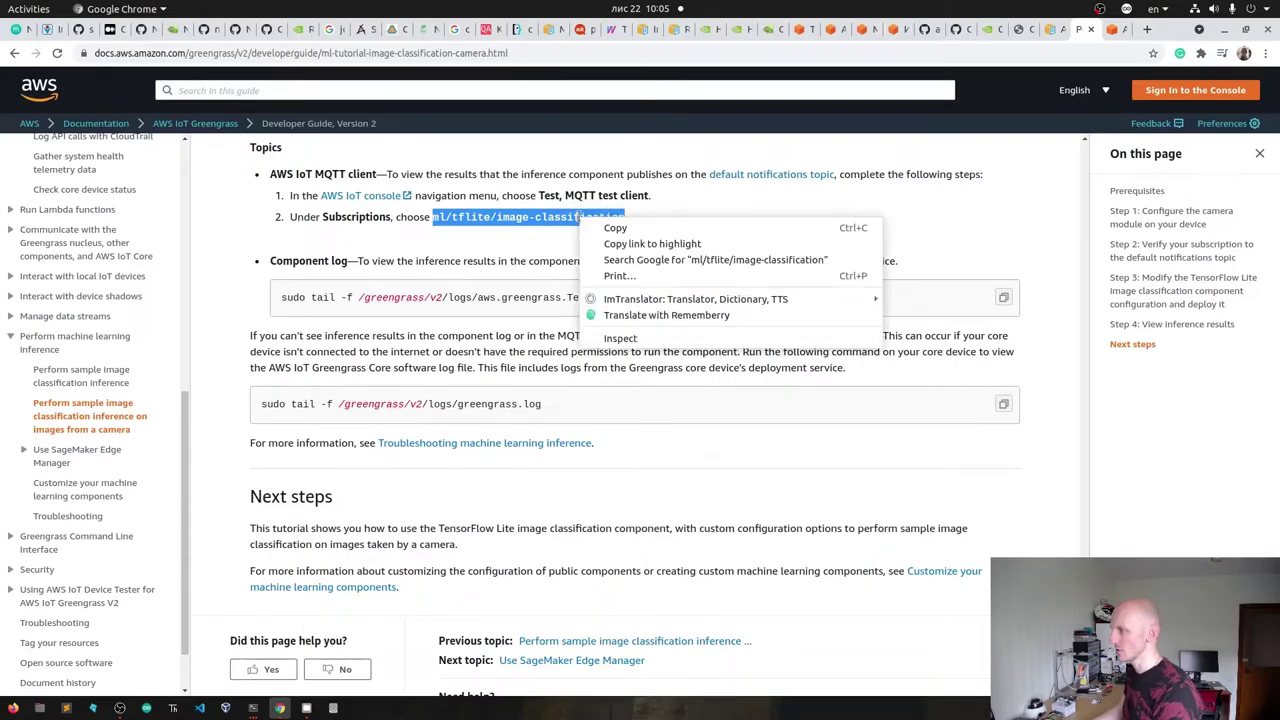
left_click(612, 228)
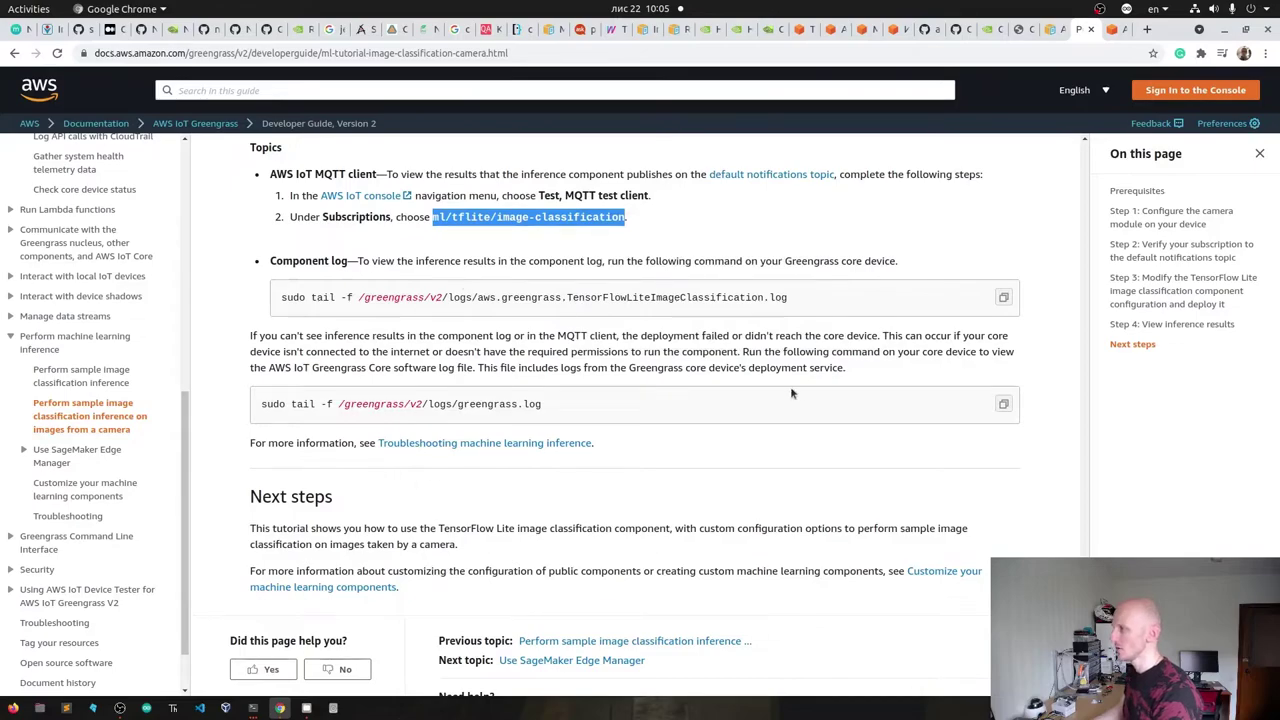
- Open the MQTT test client in the AWS IoT console and enter ml/tflite/image-classification as the topic filter
left_click(1112, 29)
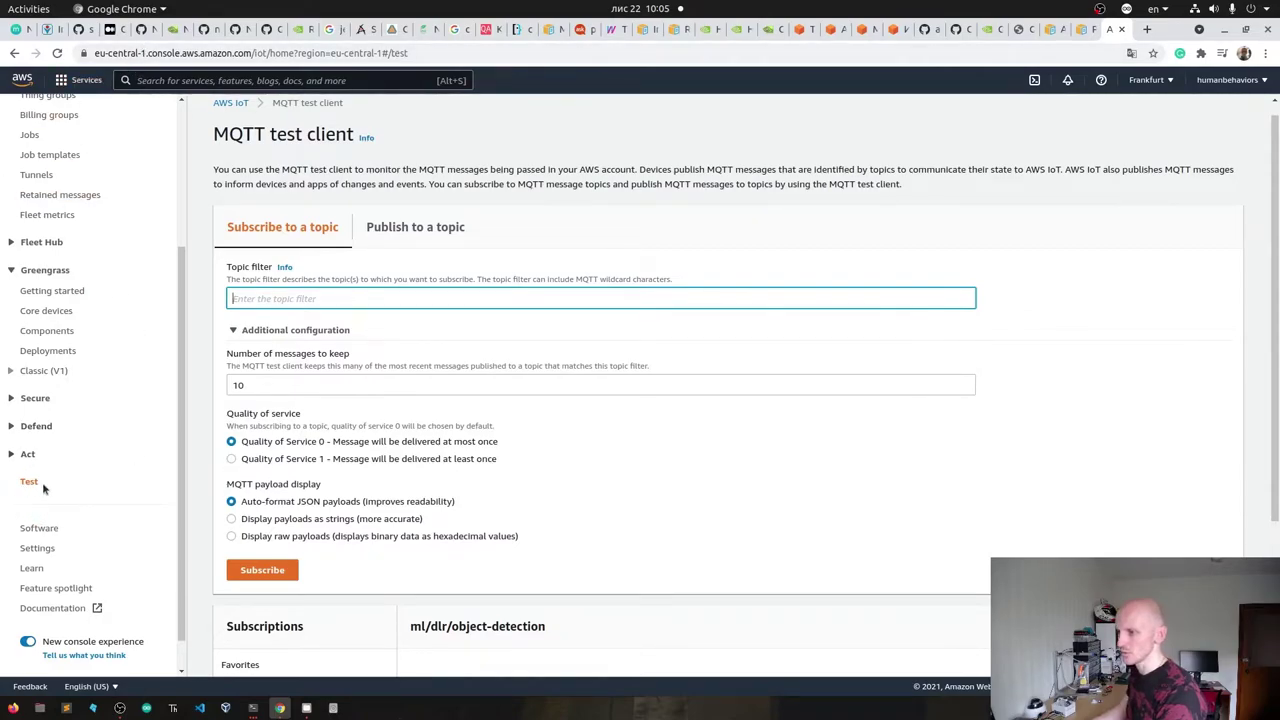
right_click(356, 84)
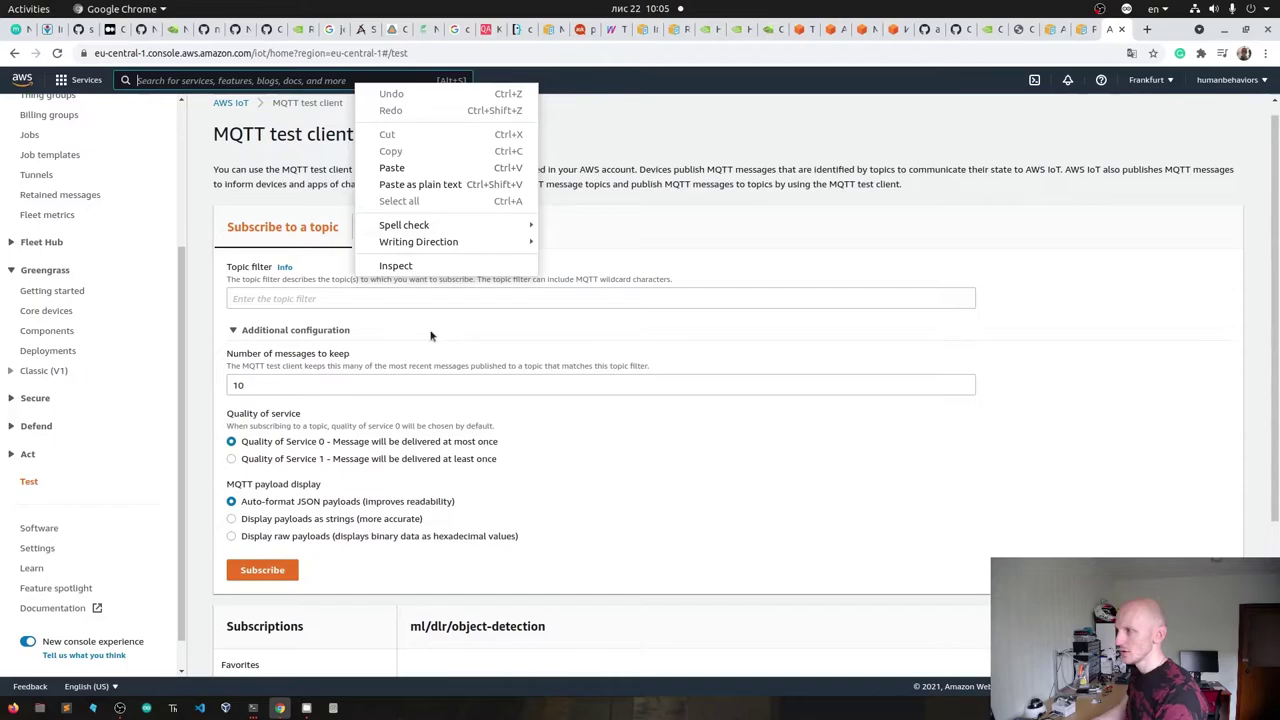
left_click(291, 295)
right_click(310, 298)
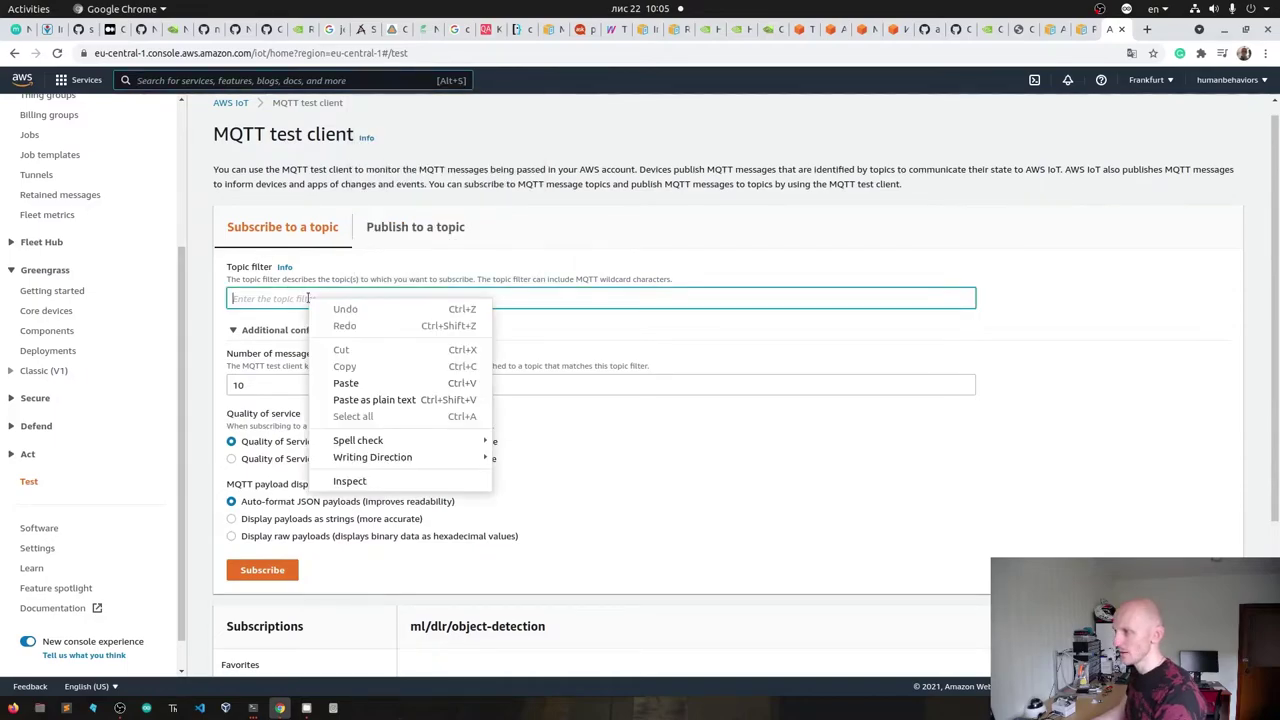
left_click(346, 384)
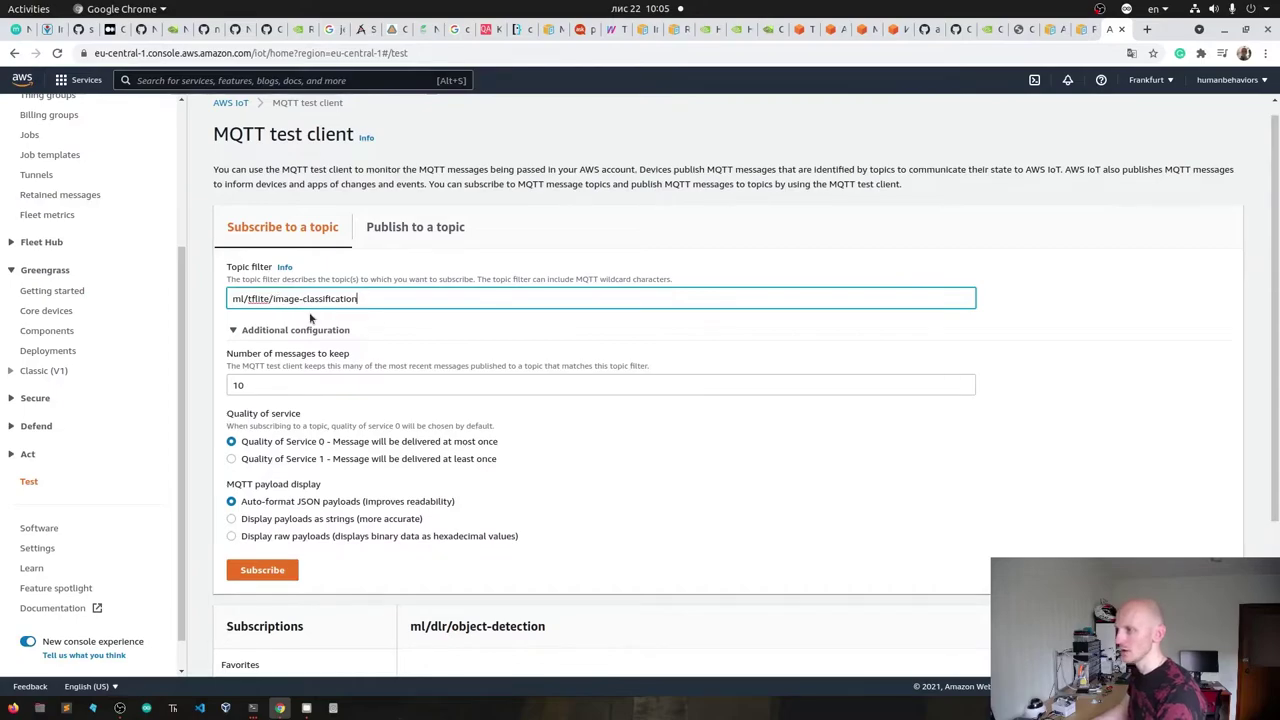
- Set the number of messages to keep for the topic subscription to 100
left_click(272, 382)
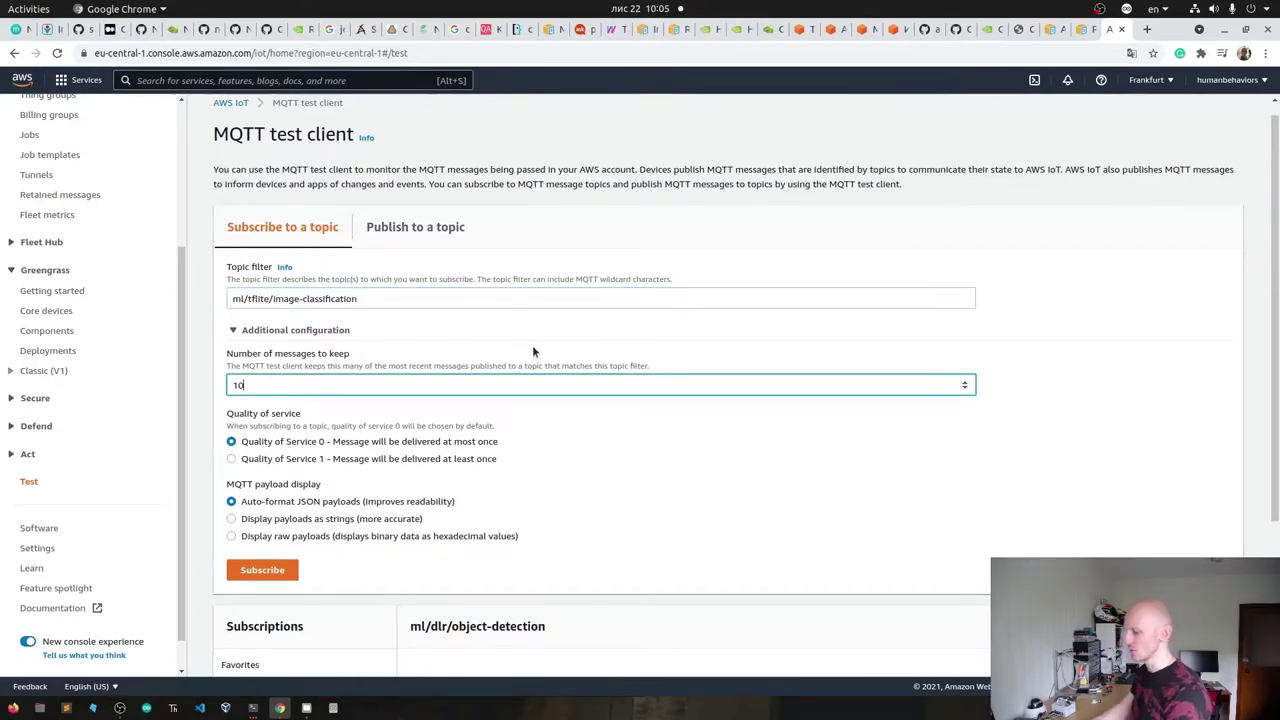
type("0")
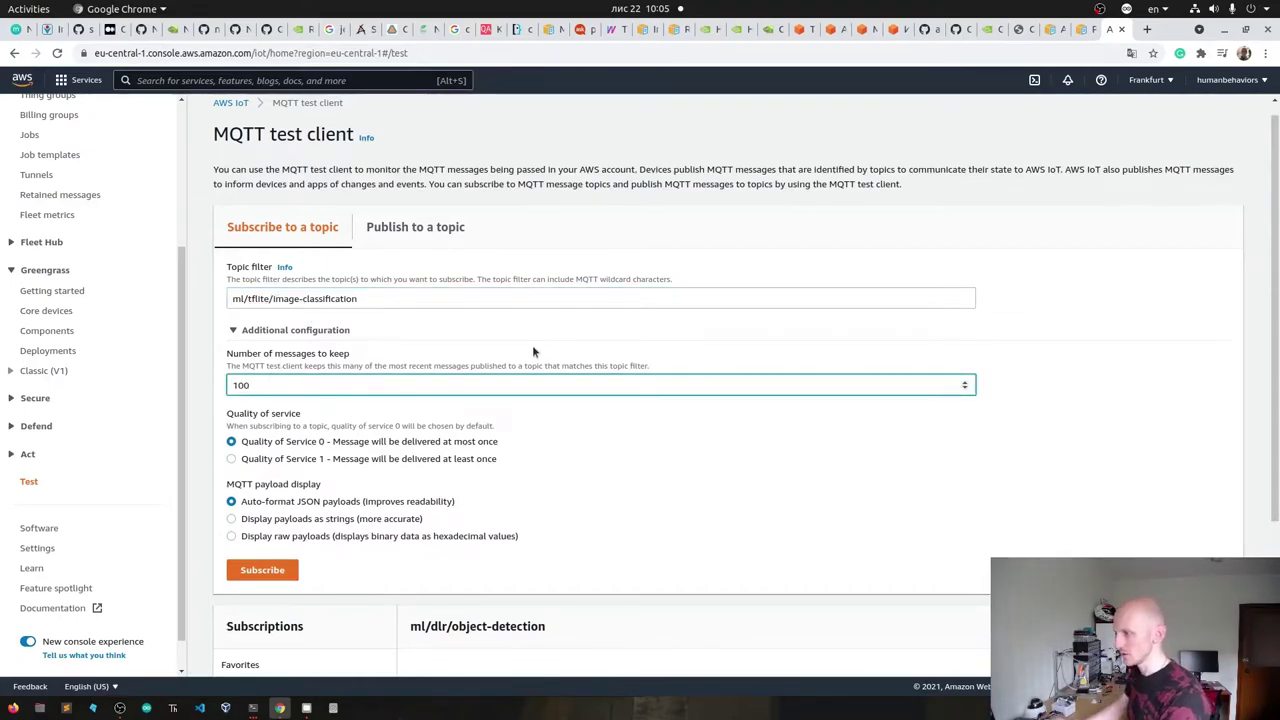
left_click(422, 578)
- Open the ml/tflite/image-classification subscription and compare the labels and scores in its published inference messages
scroll(421, 578, "down", 3)
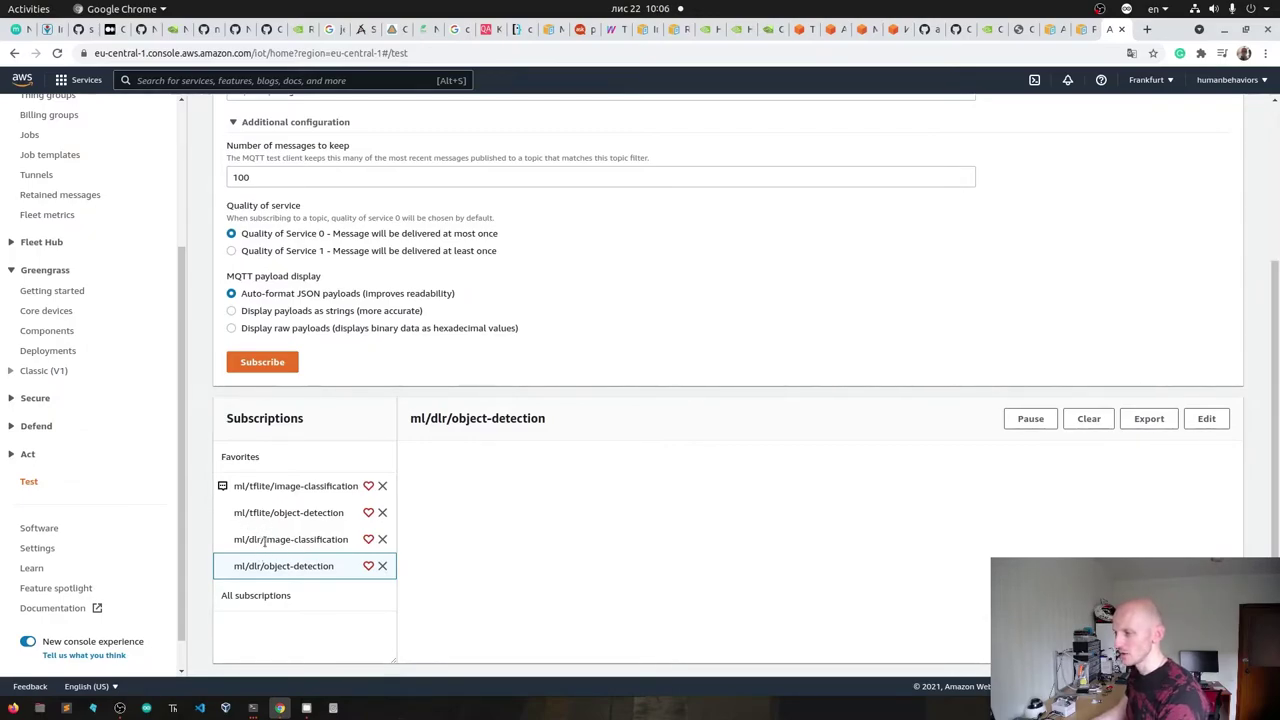
left_click(305, 486)
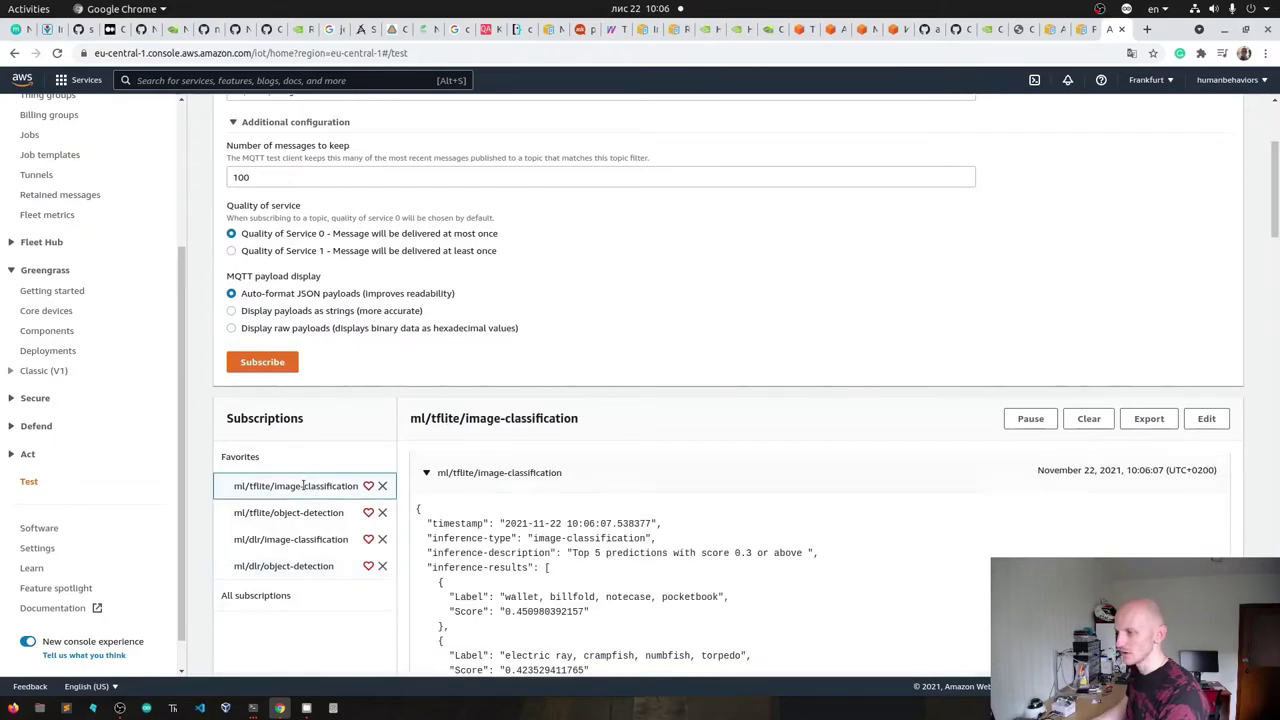
scroll(679, 246, "down", 10)
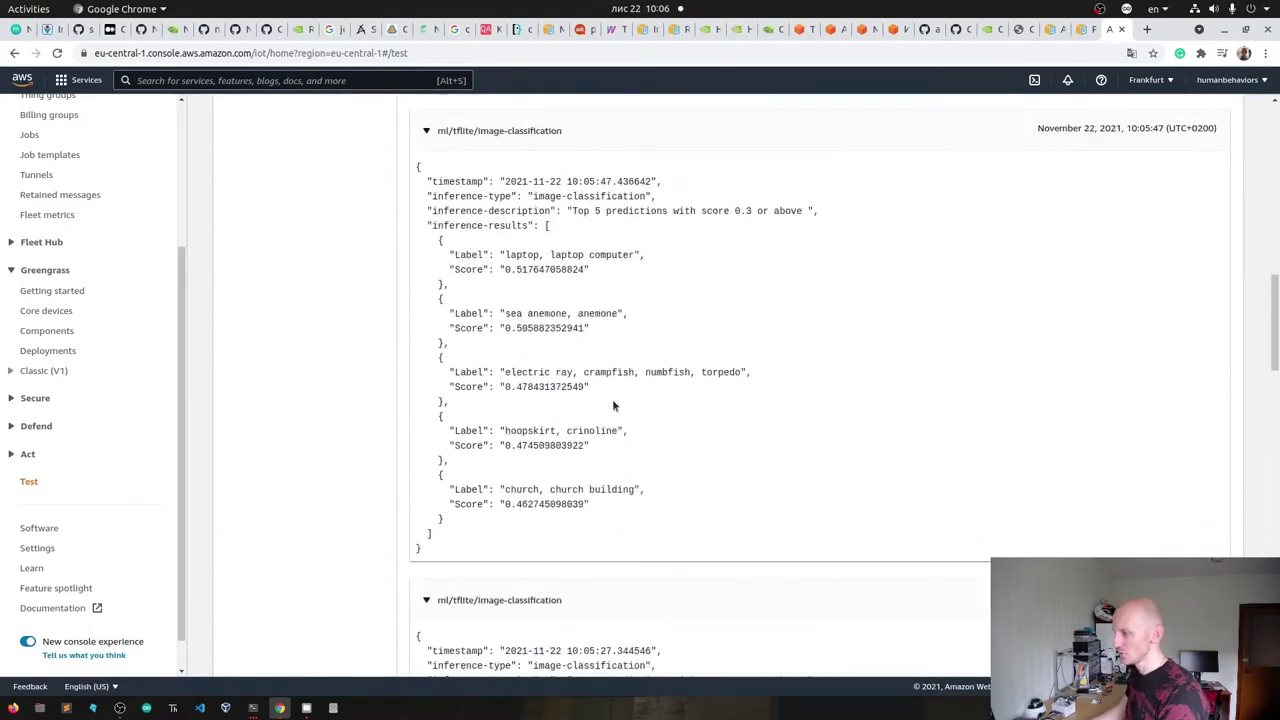
scroll(612, 399, "down", 1)
scroll(612, 399, "down", 2)
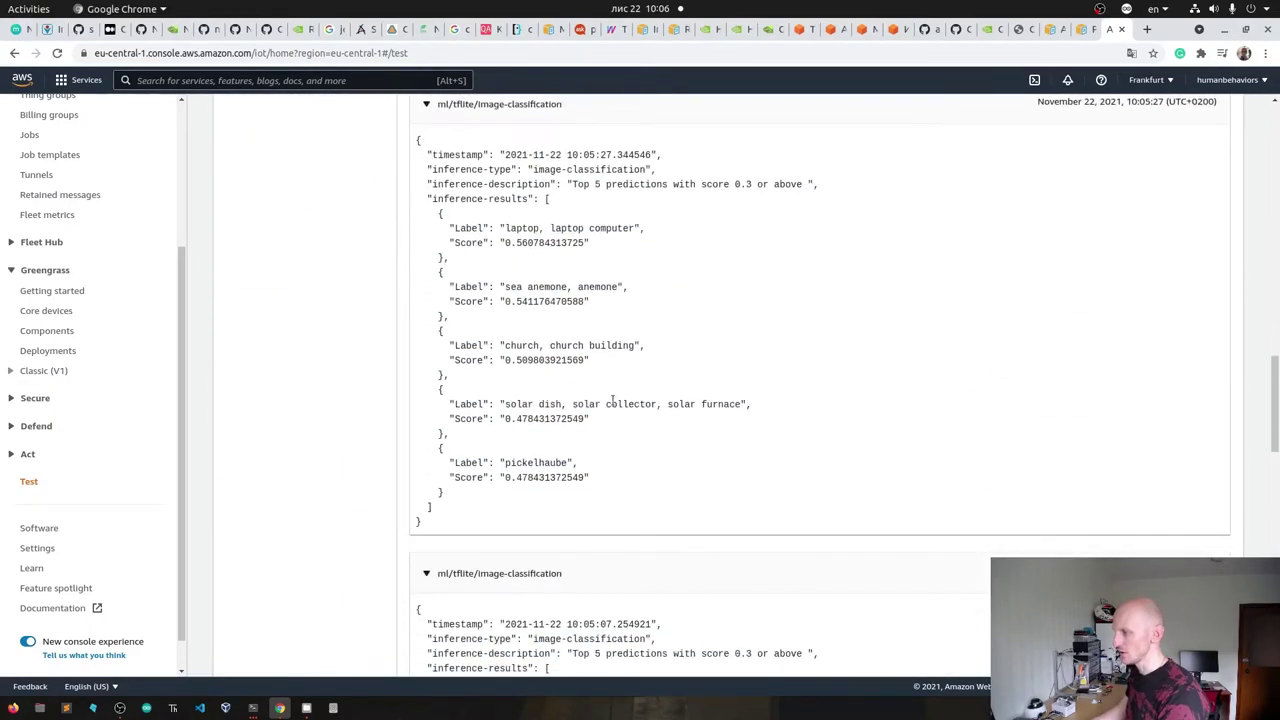
scroll(612, 400, "up", 3)
scroll(612, 399, "up", 3)
scroll(610, 402, "up", 2)
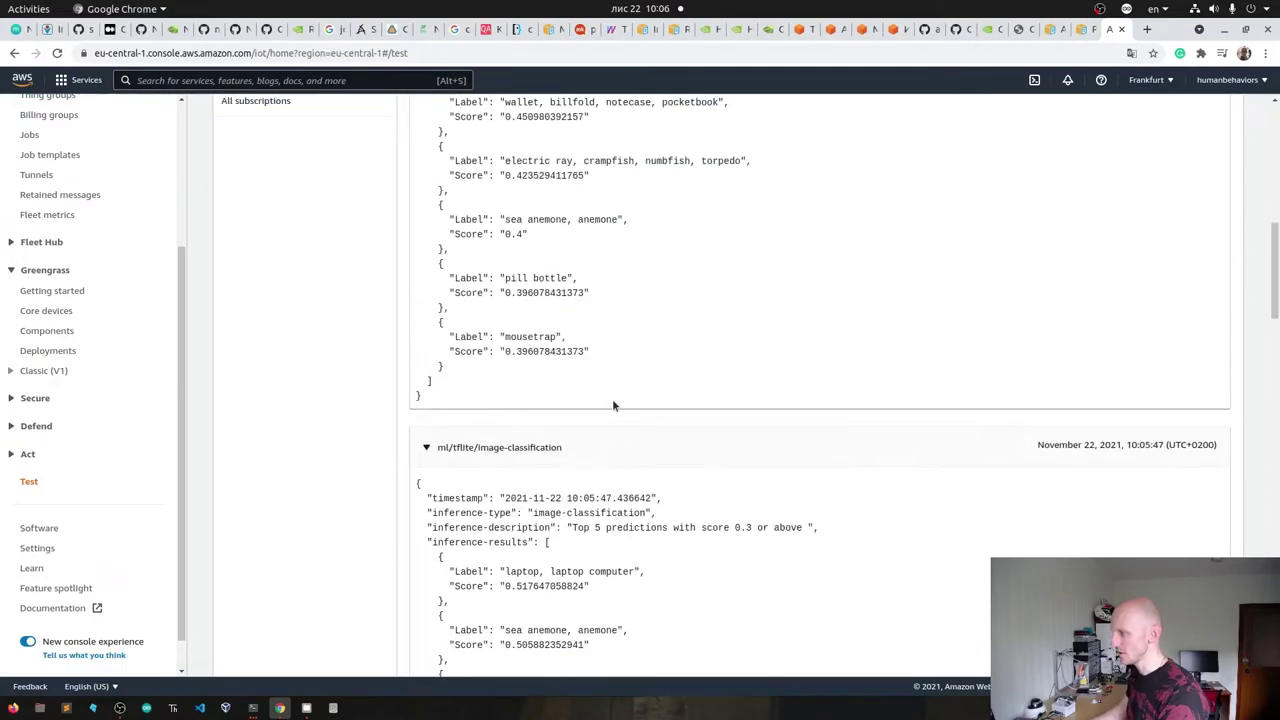
scroll(612, 399, "down", 1)
scroll(614, 405, "down", 2)
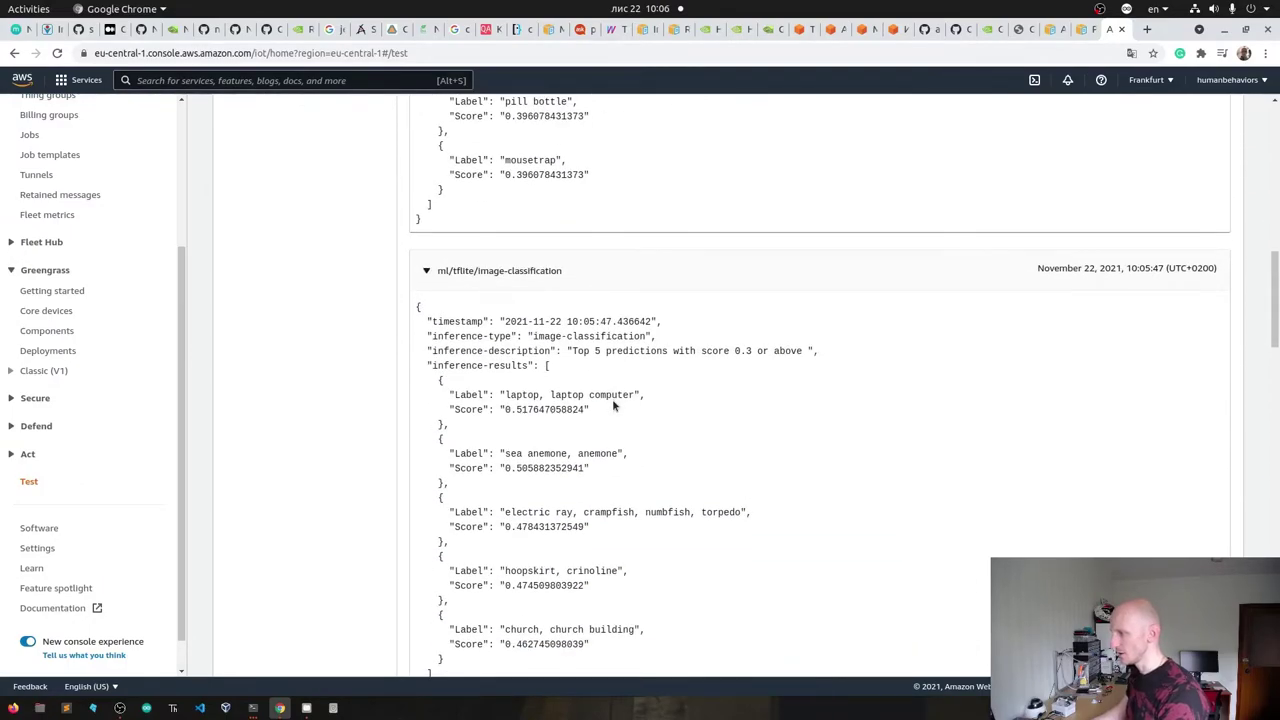
scroll(614, 405, "down", 5)
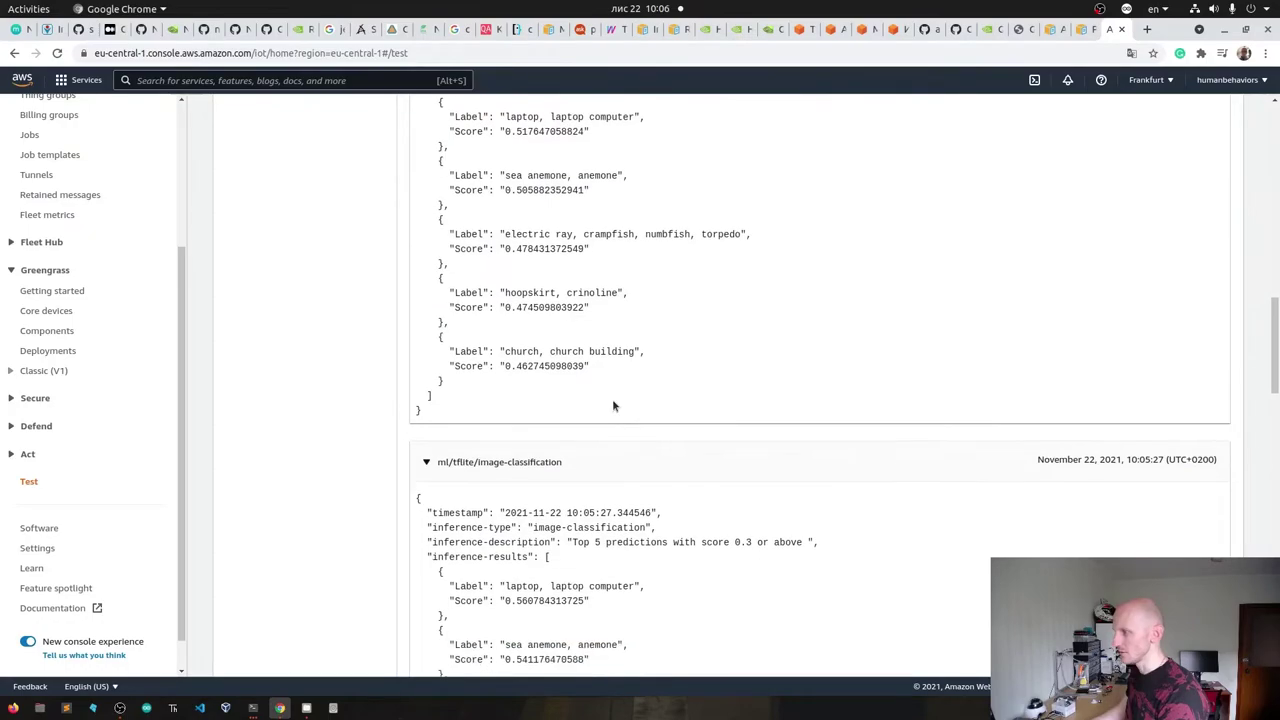
scroll(614, 405, "up", 20)
scroll(614, 405, "up", 6)
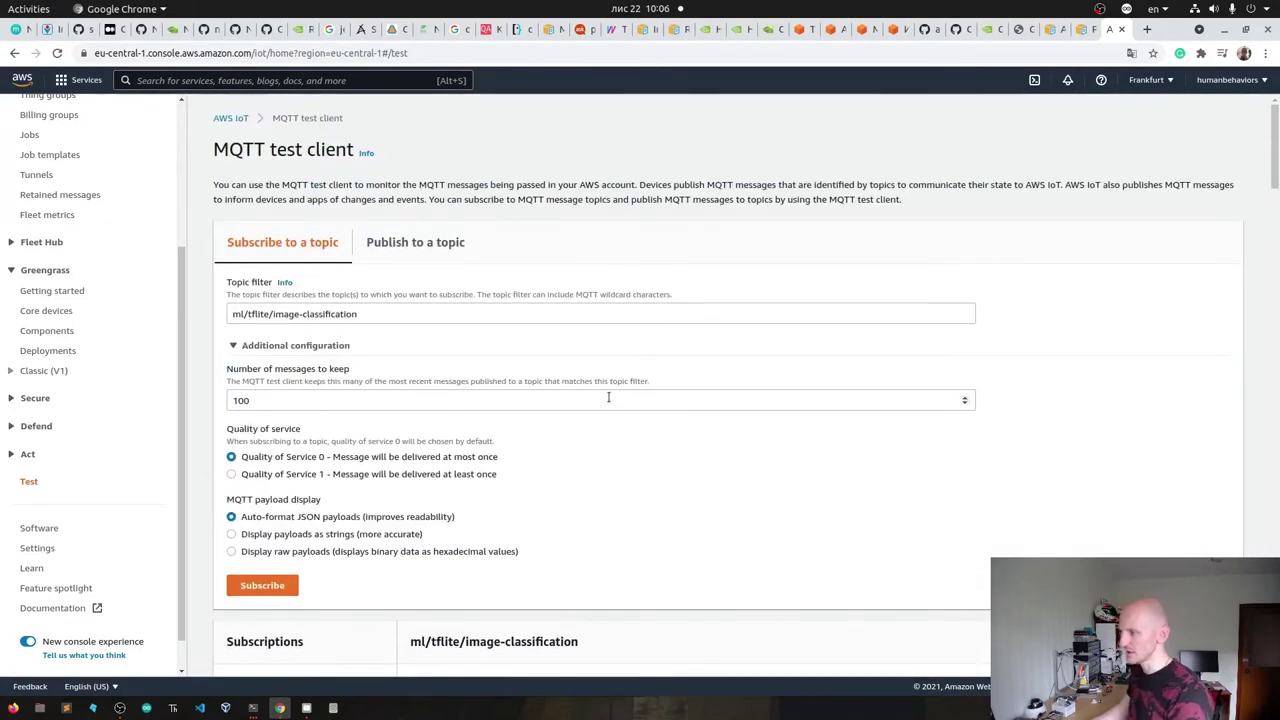
- Follow newly arriving ml/tflite/image-classification messages and examine the top predictions against those in the earlier messages
scroll(608, 397, "down", 3)
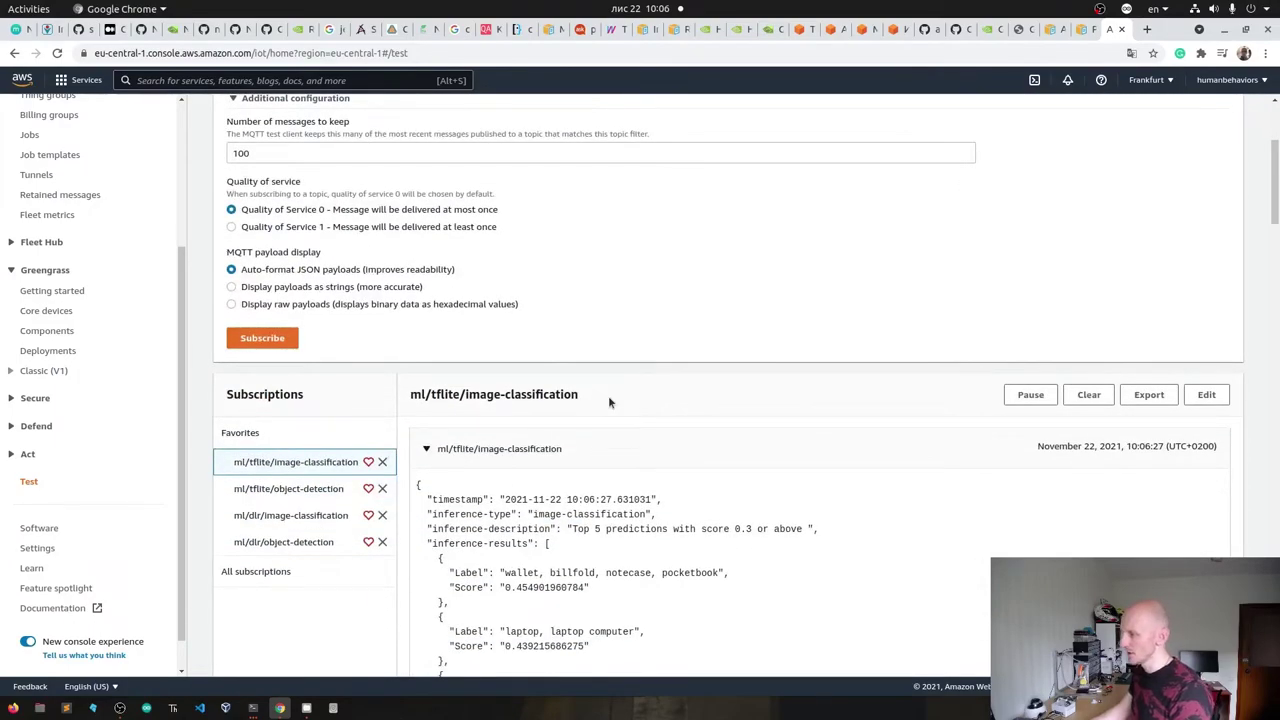
scroll(609, 401, "down", 3)
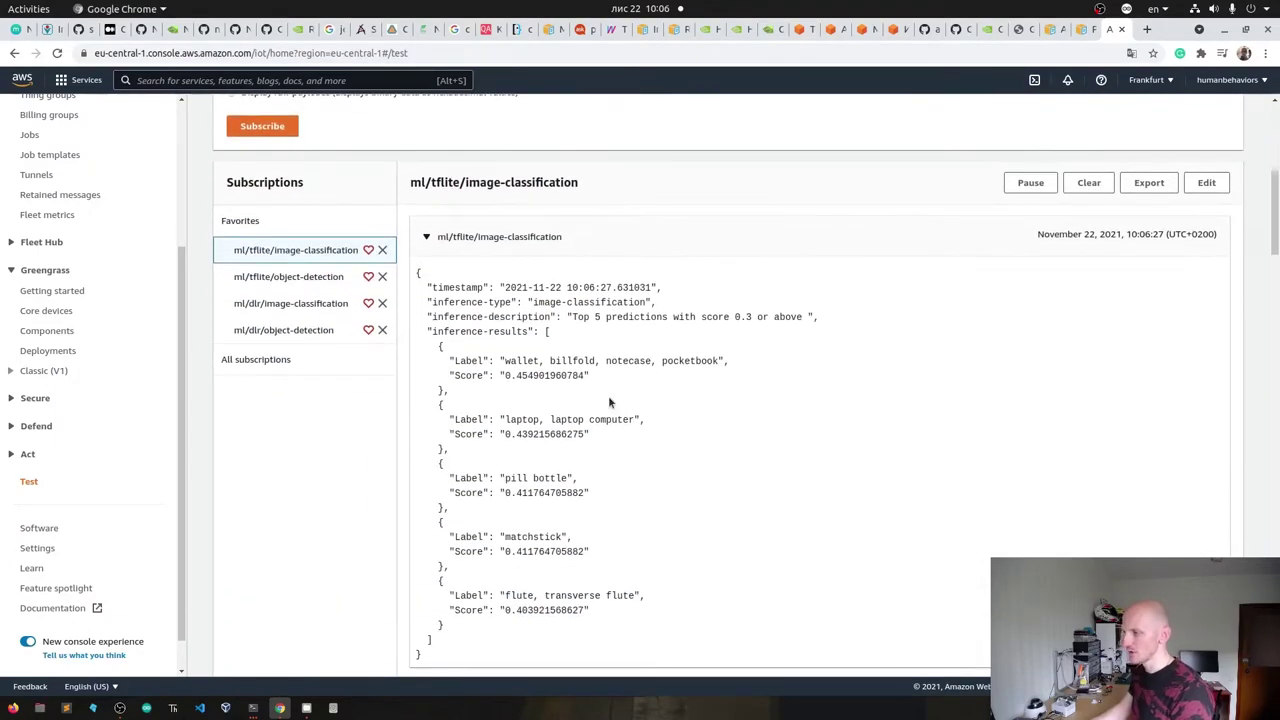
scroll(608, 400, "down", 2)
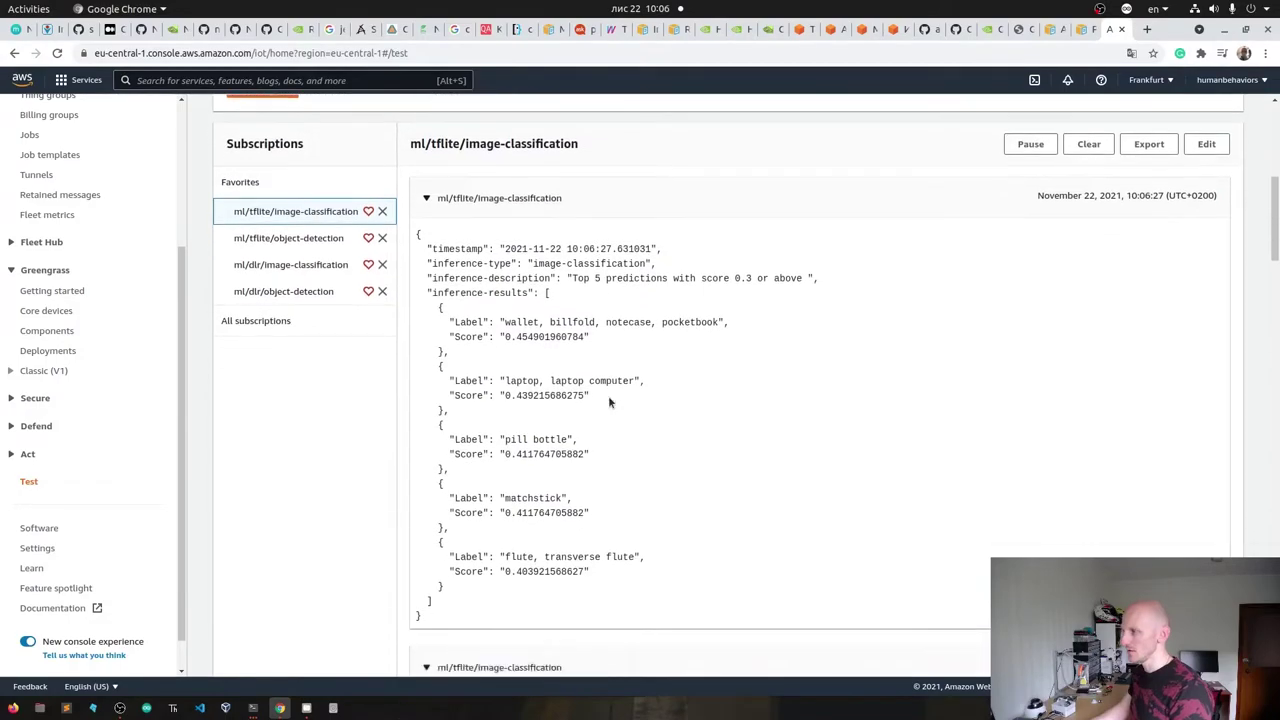
scroll(609, 401, "up", 2)
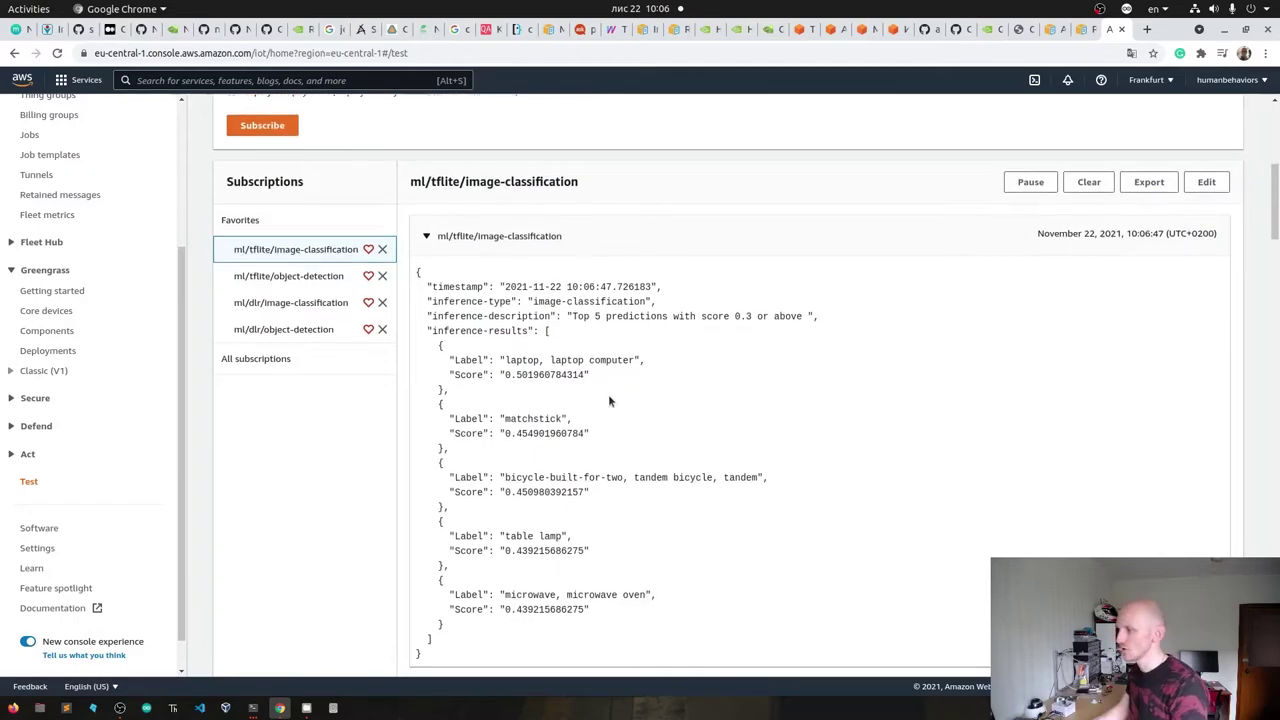
scroll(609, 400, "down", 2)
scroll(609, 400, "up", 1)
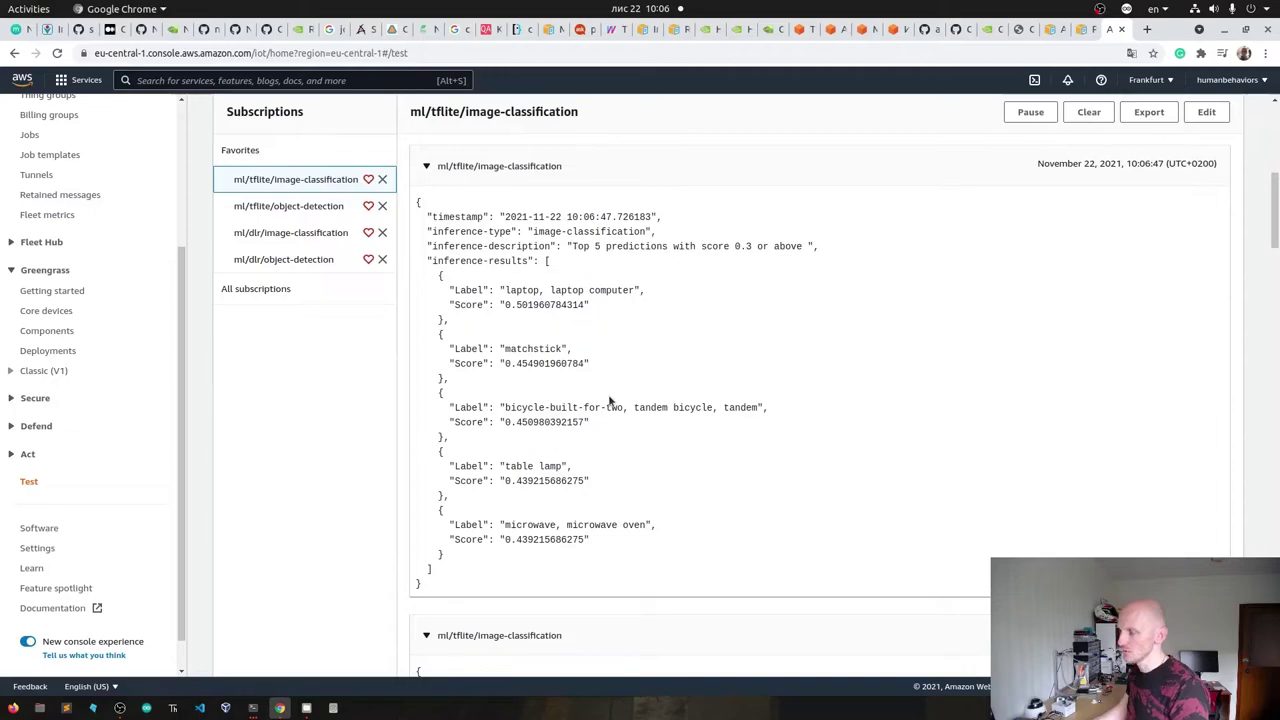
scroll(609, 400, "up", 2)
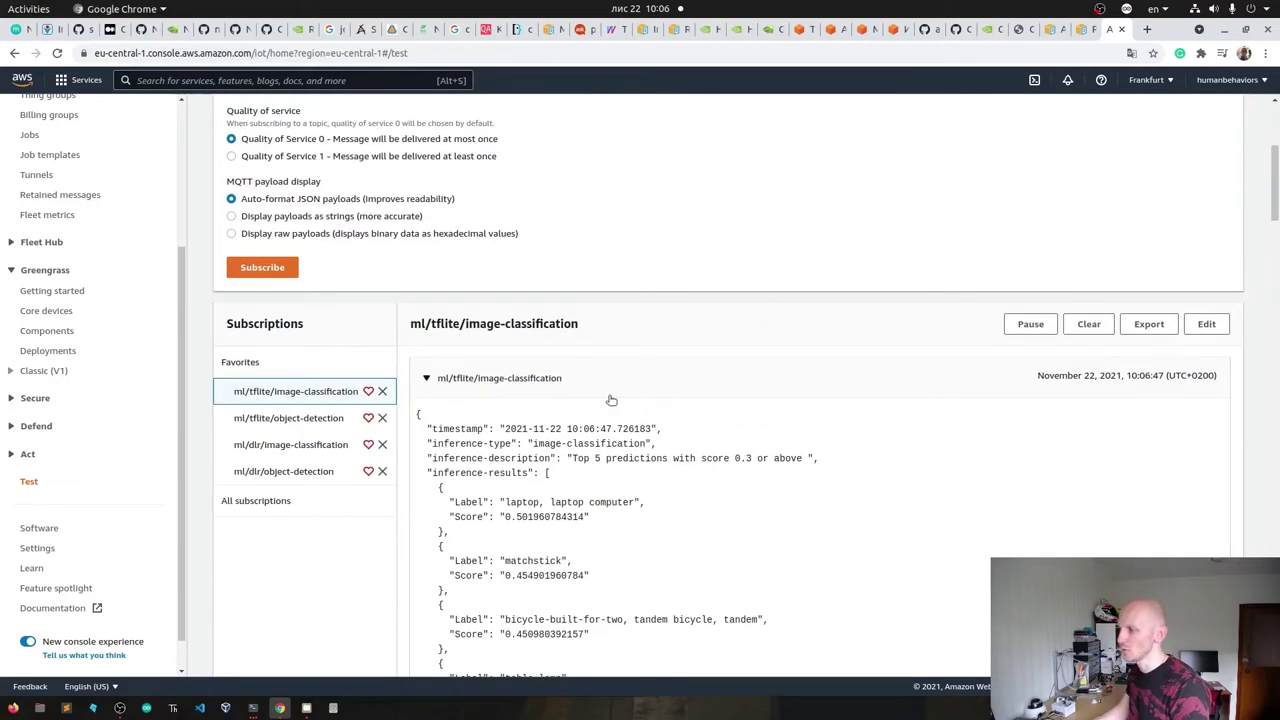
scroll(590, 551, "down", 1)
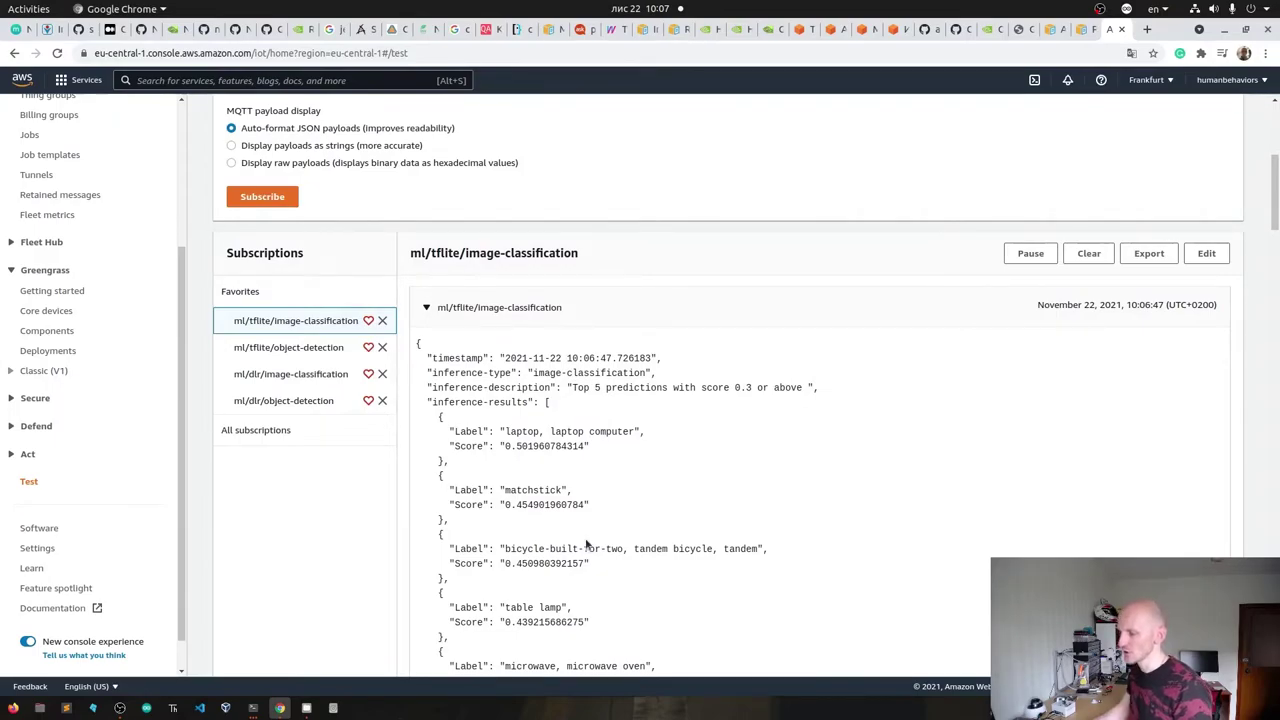
scroll(587, 544, "down", 2)
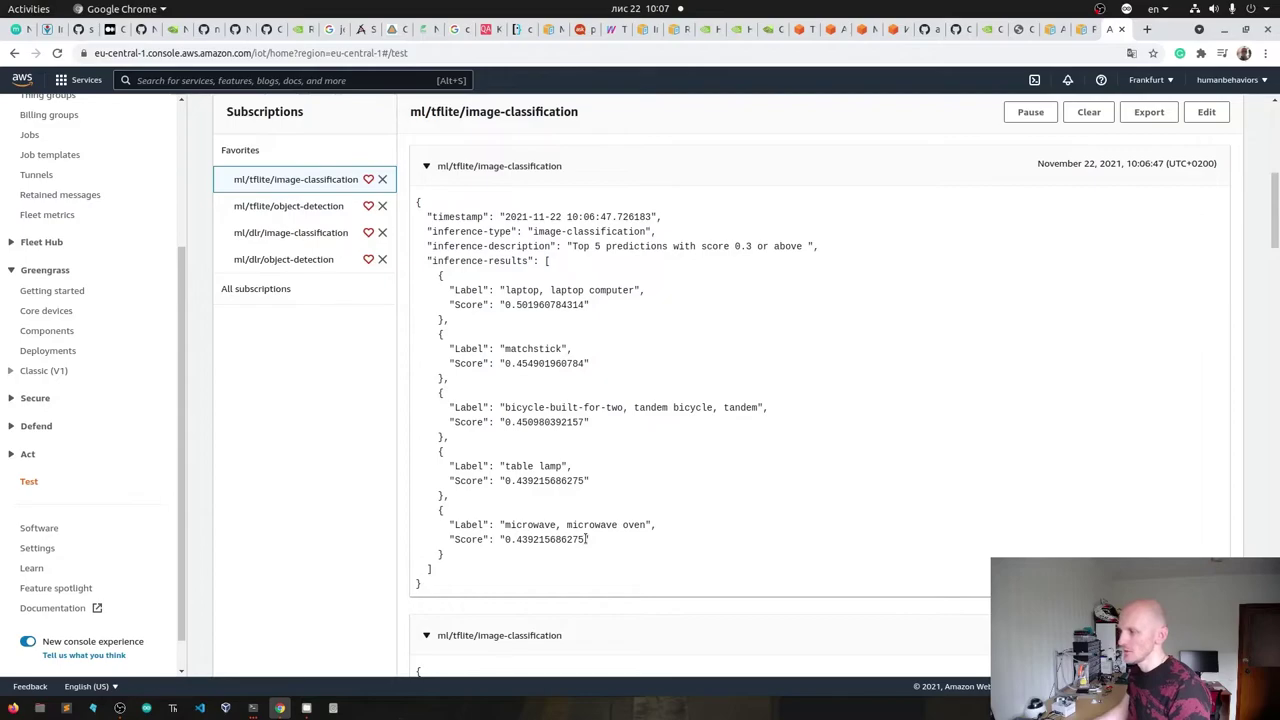
scroll(587, 539, "down", 3)
scroll(586, 540, "down", 2)
scroll(587, 544, "up", 2)
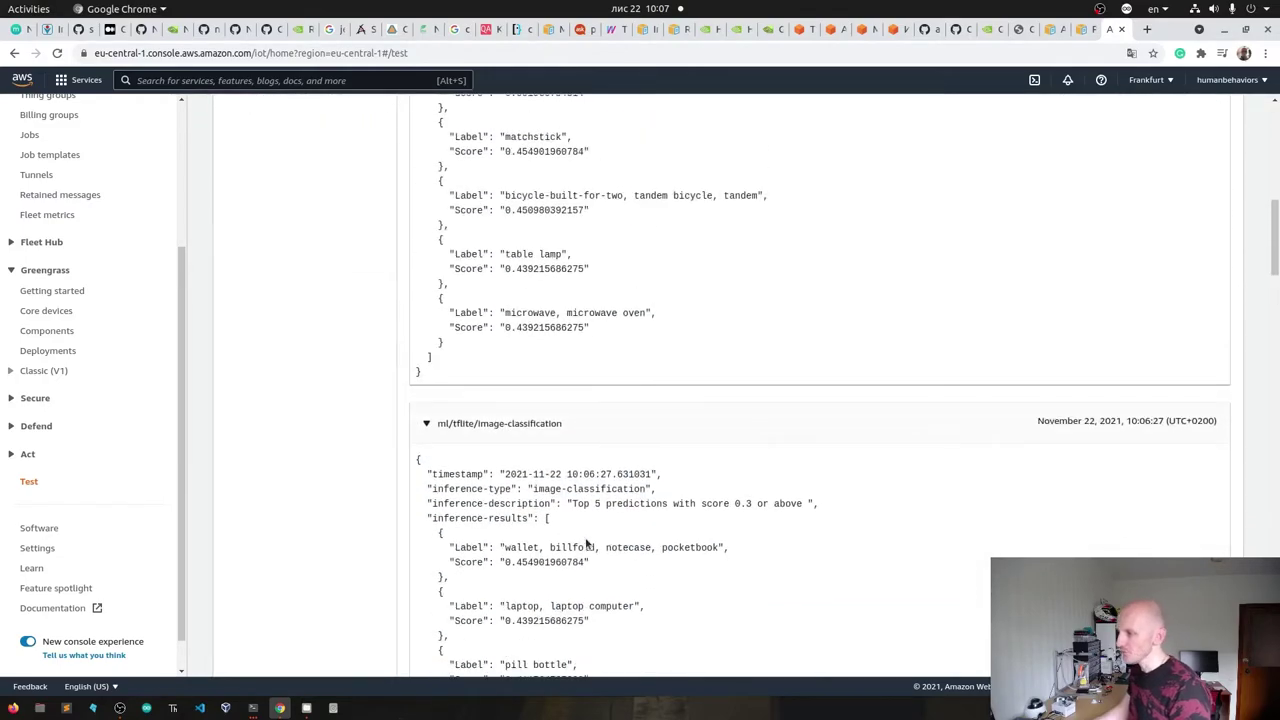
scroll(587, 540, "down", 3)
scroll(586, 538, "up", 4)
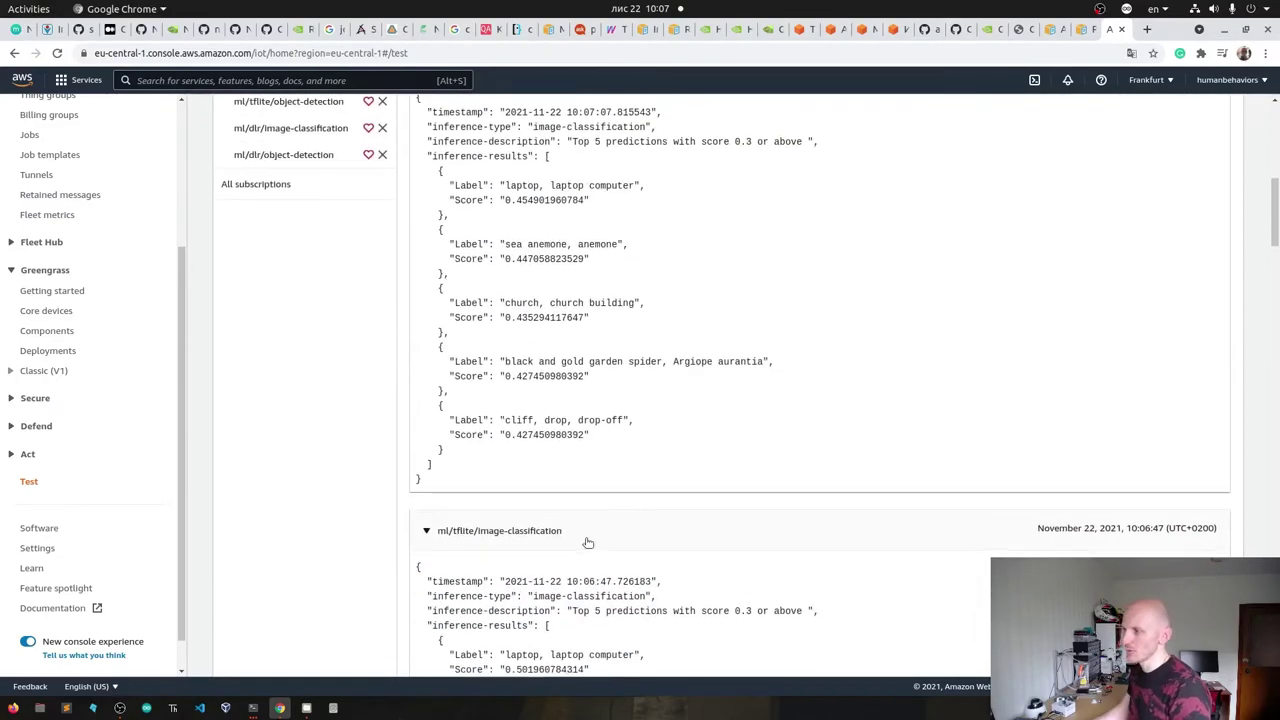
scroll(588, 542, "up", 3)
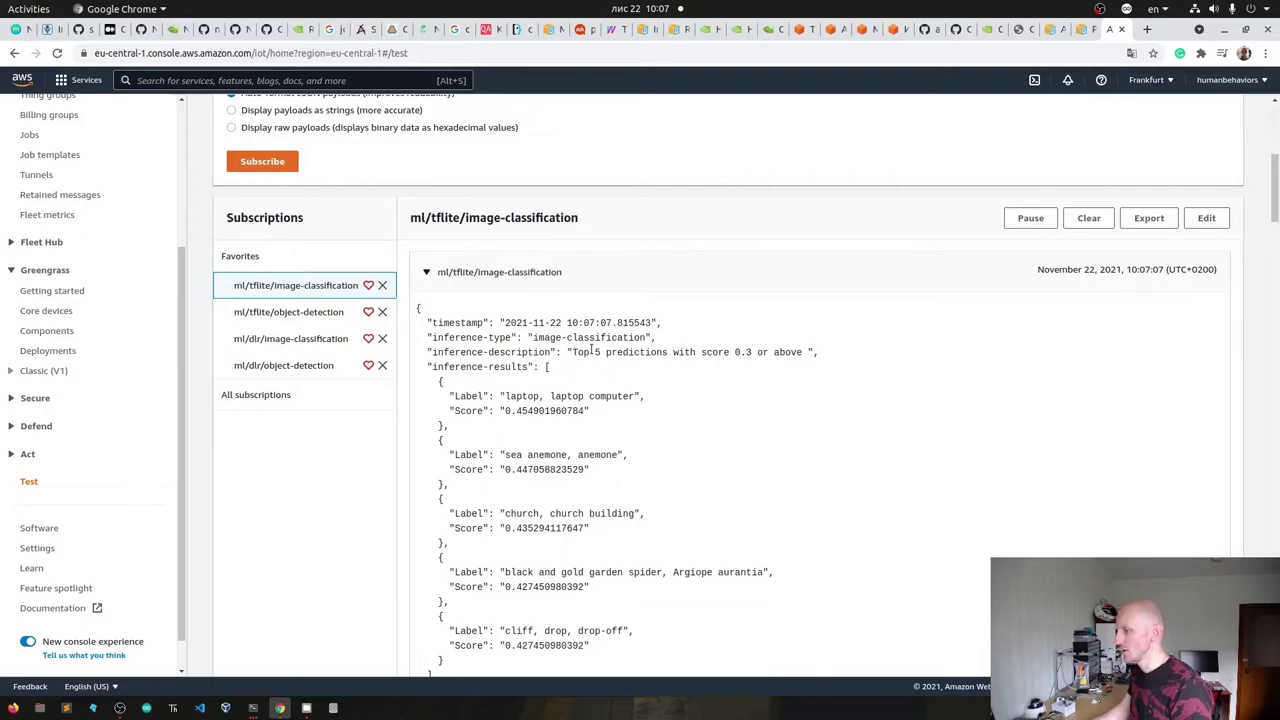
scroll(592, 350, "down", 3)
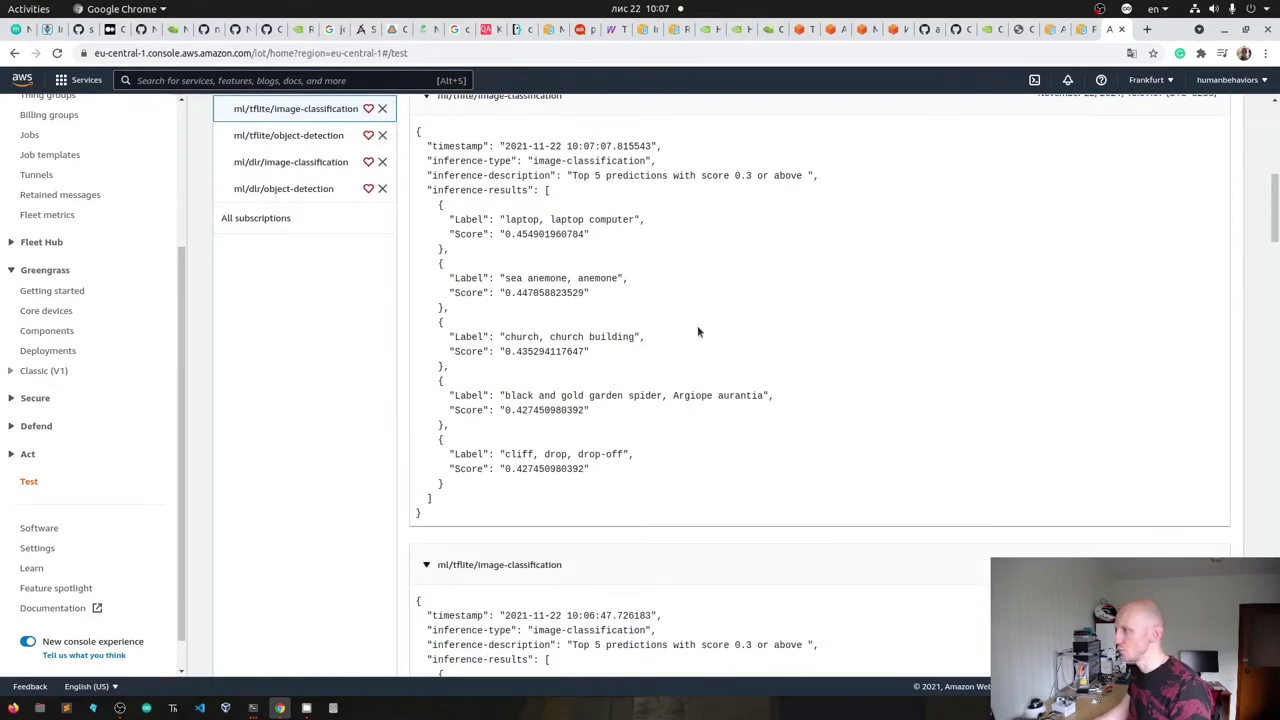
scroll(708, 334, "up", 1)
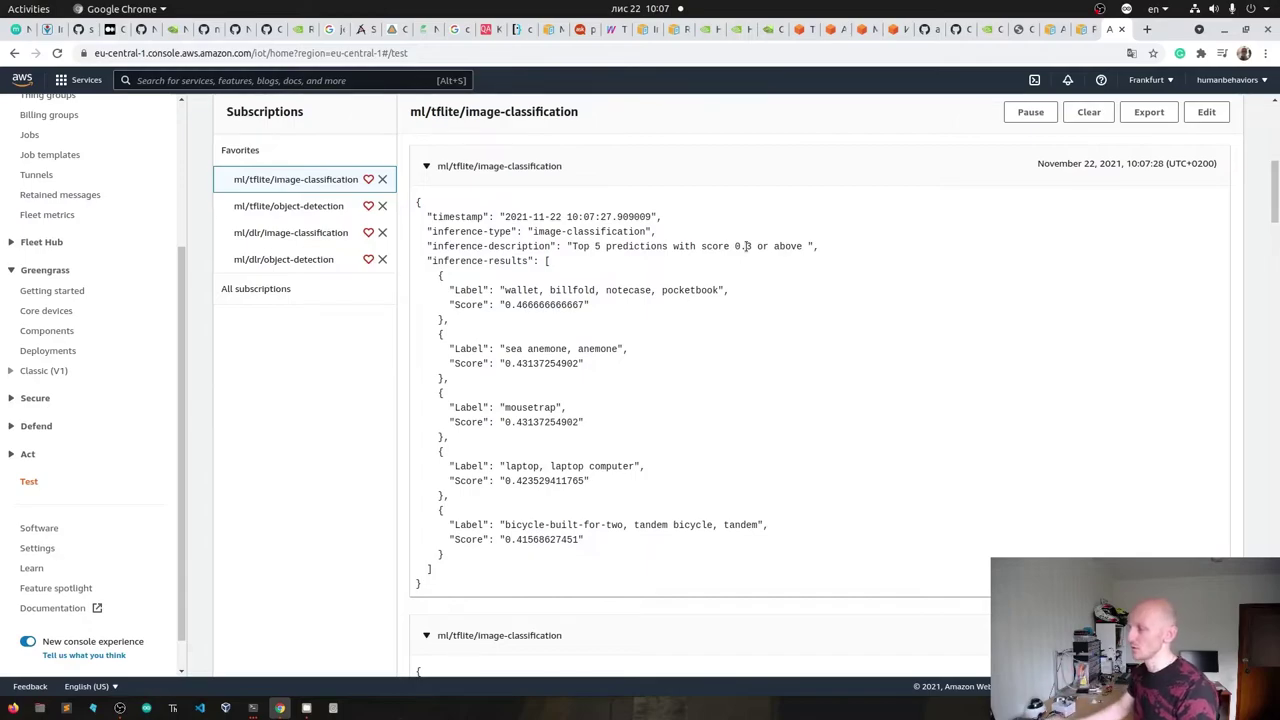
scroll(749, 252, "down", 3)
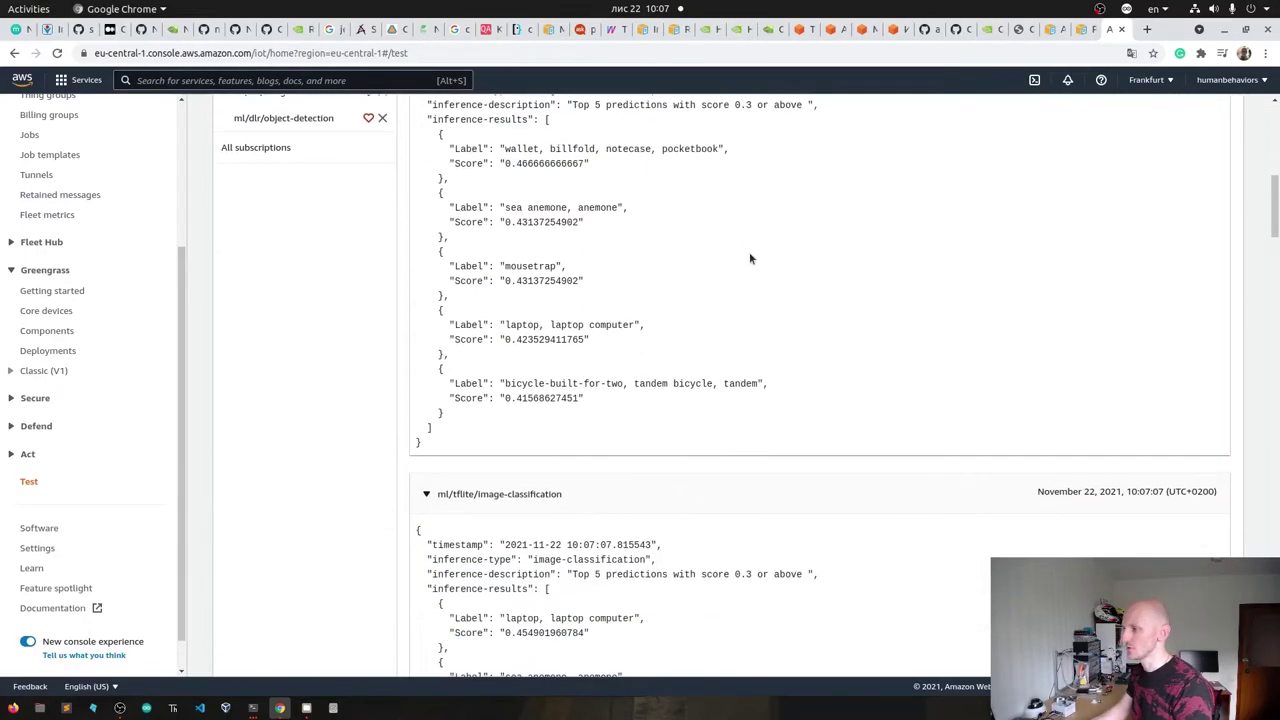
scroll(749, 258, "up", 5)
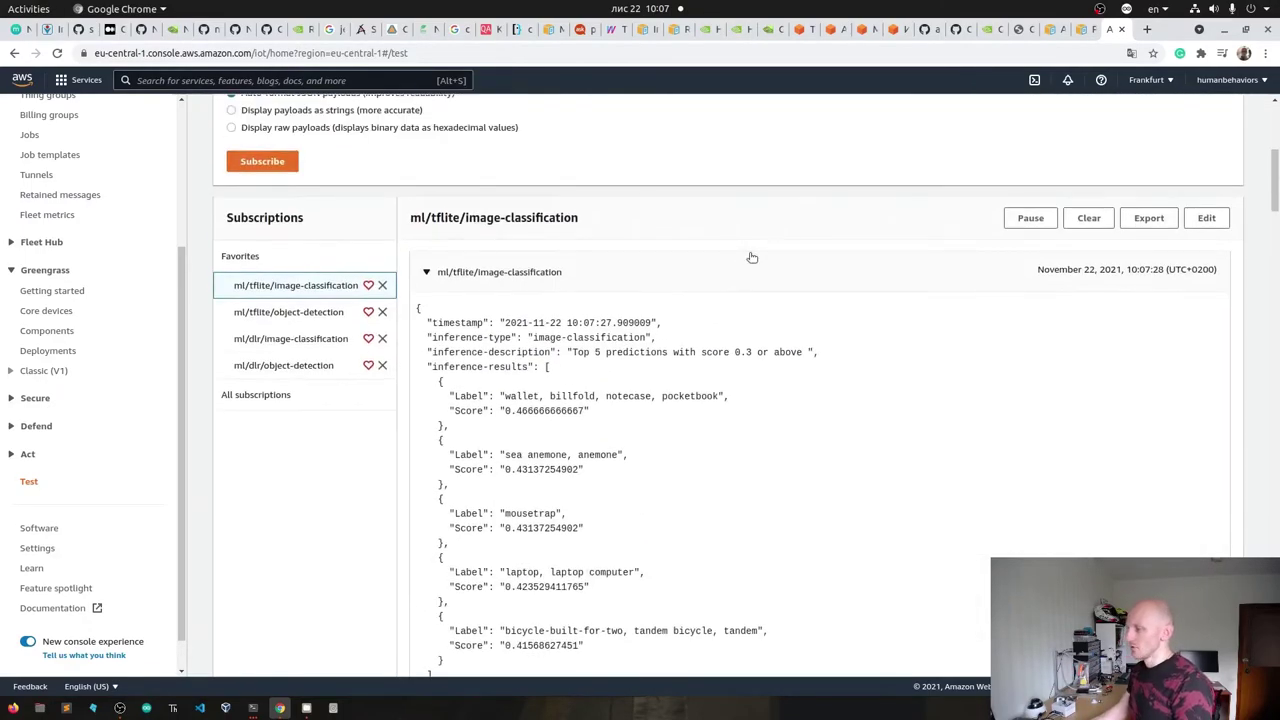
scroll(752, 258, "up", 2)
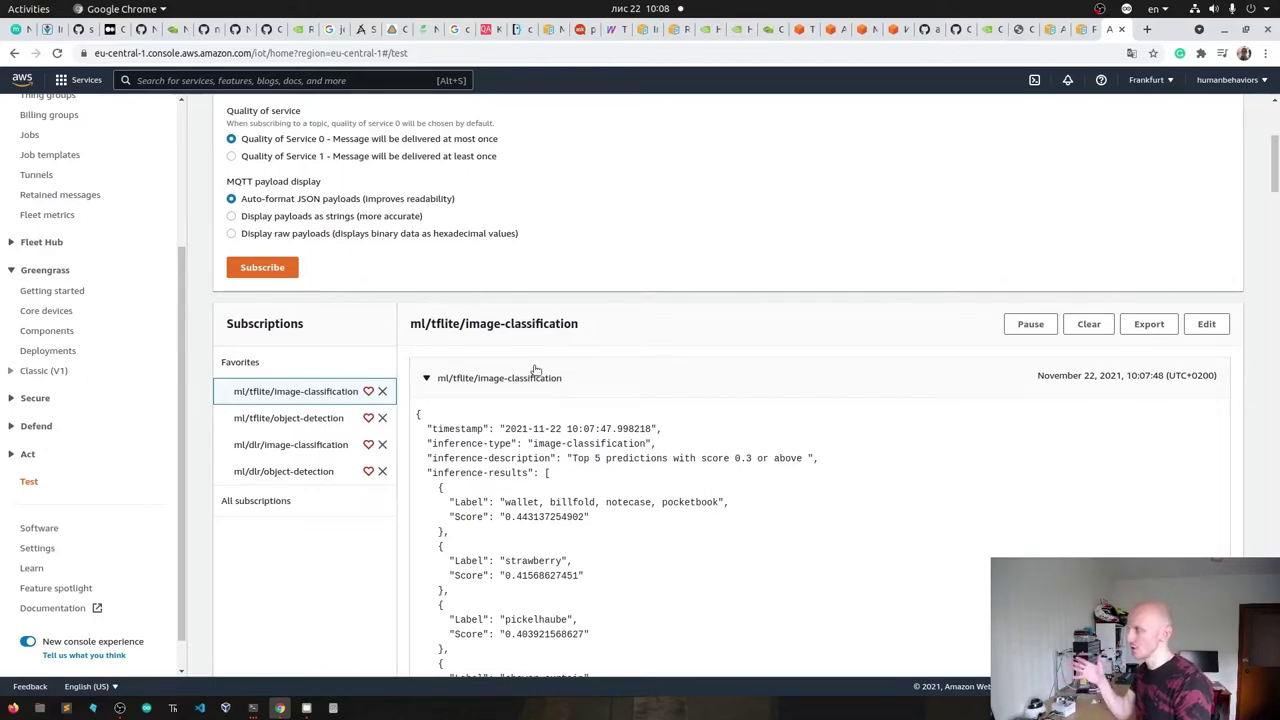
- Go to the private components list under Greengrass and open the form for creating a component to view its example JSON recipe
scroll(75, 545, "up", 3)
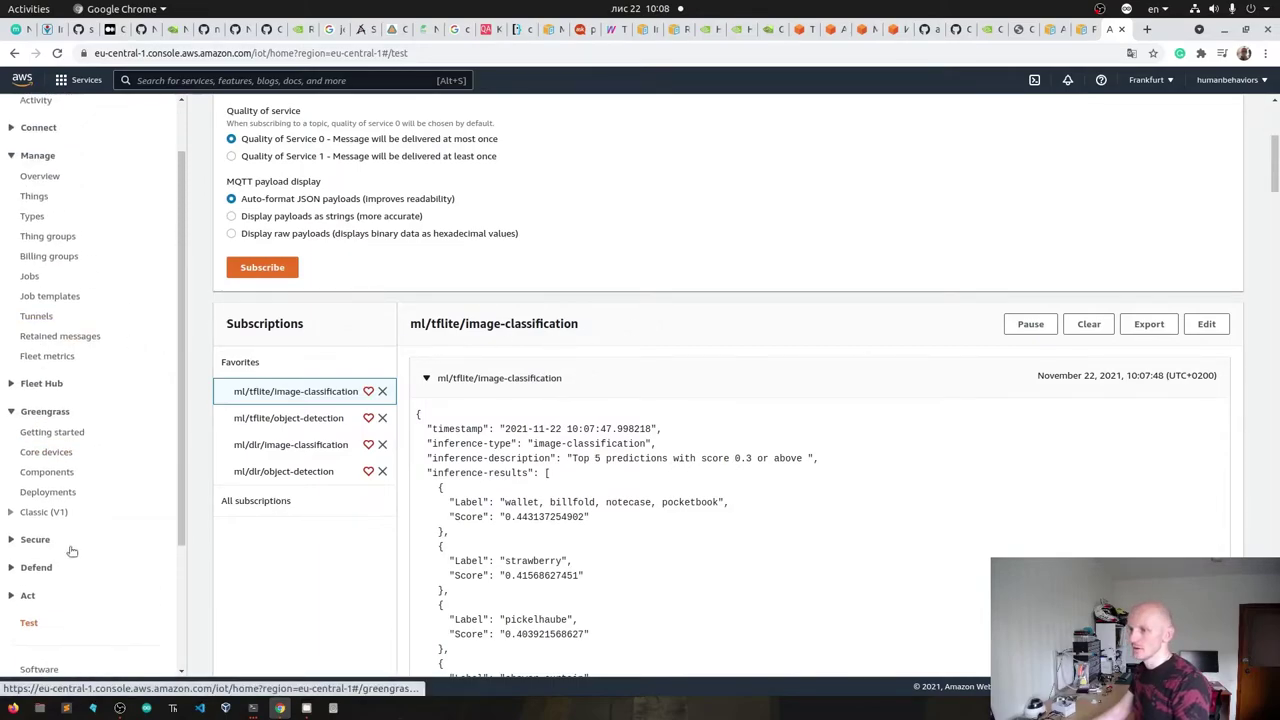
left_click(54, 479)
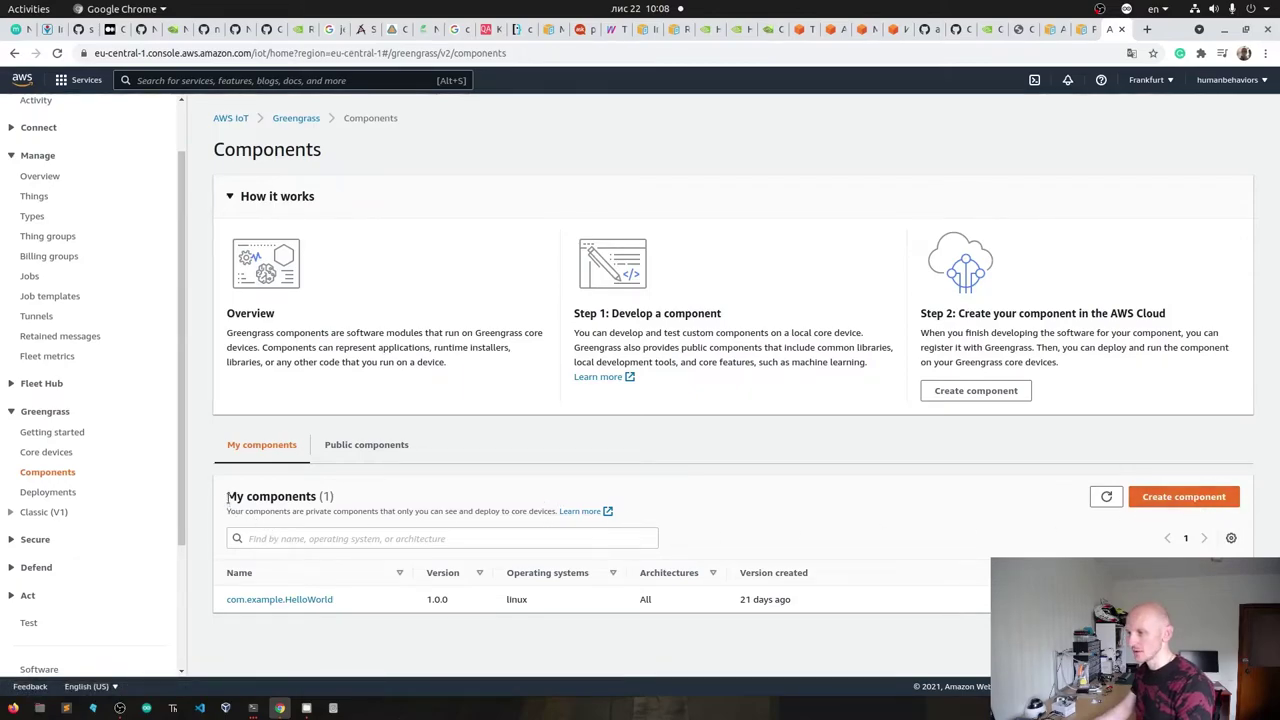
left_click_drag(227, 496, 652, 518)
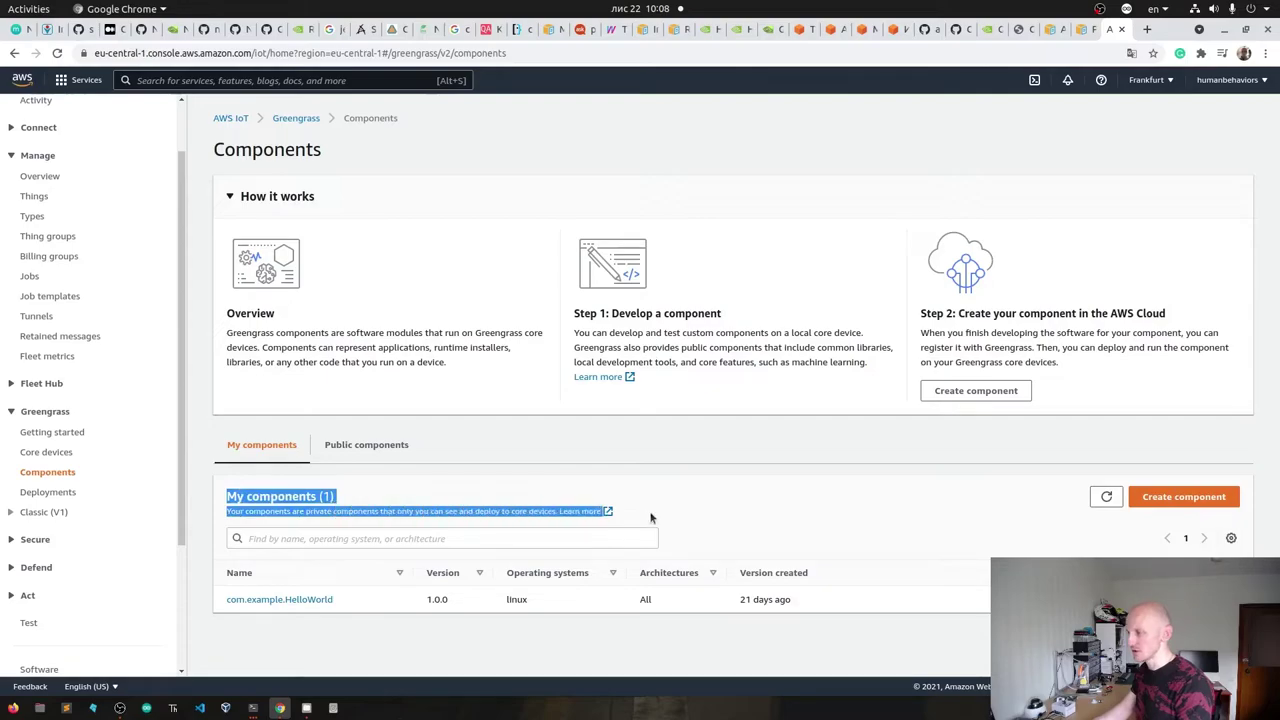
left_click(669, 514)
left_click(1184, 496)
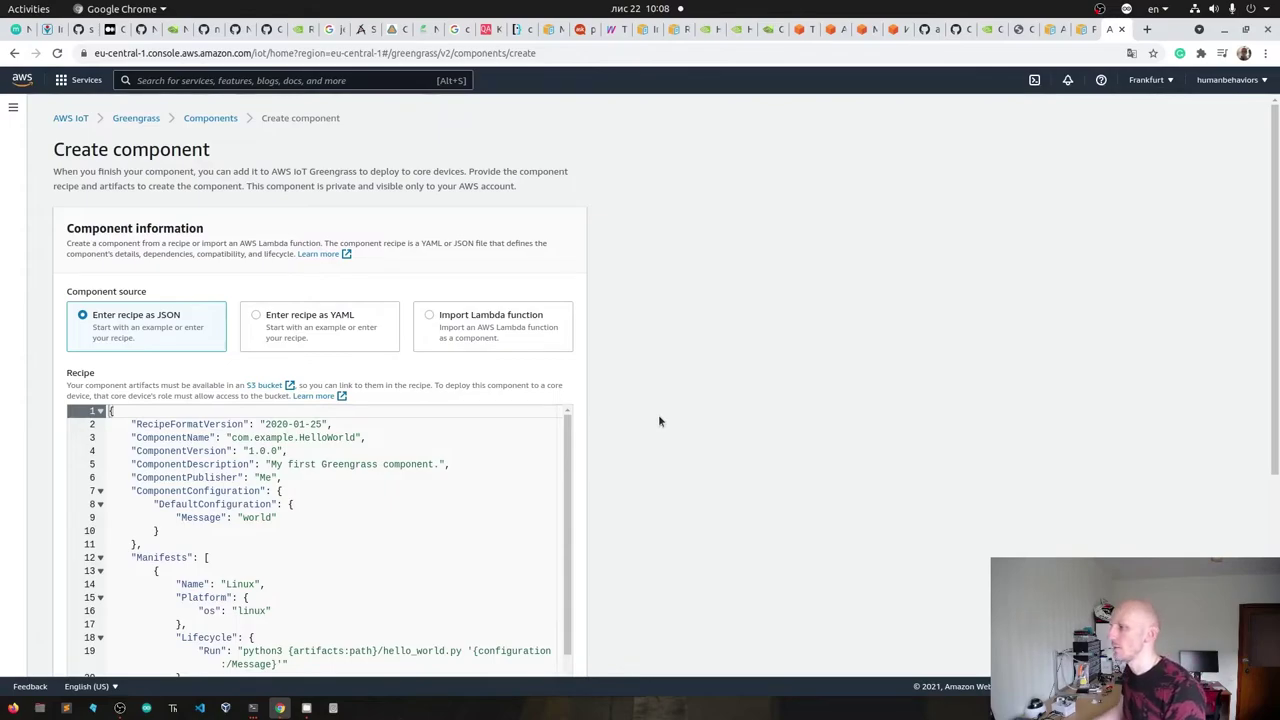
scroll(658, 421, "down", 2)
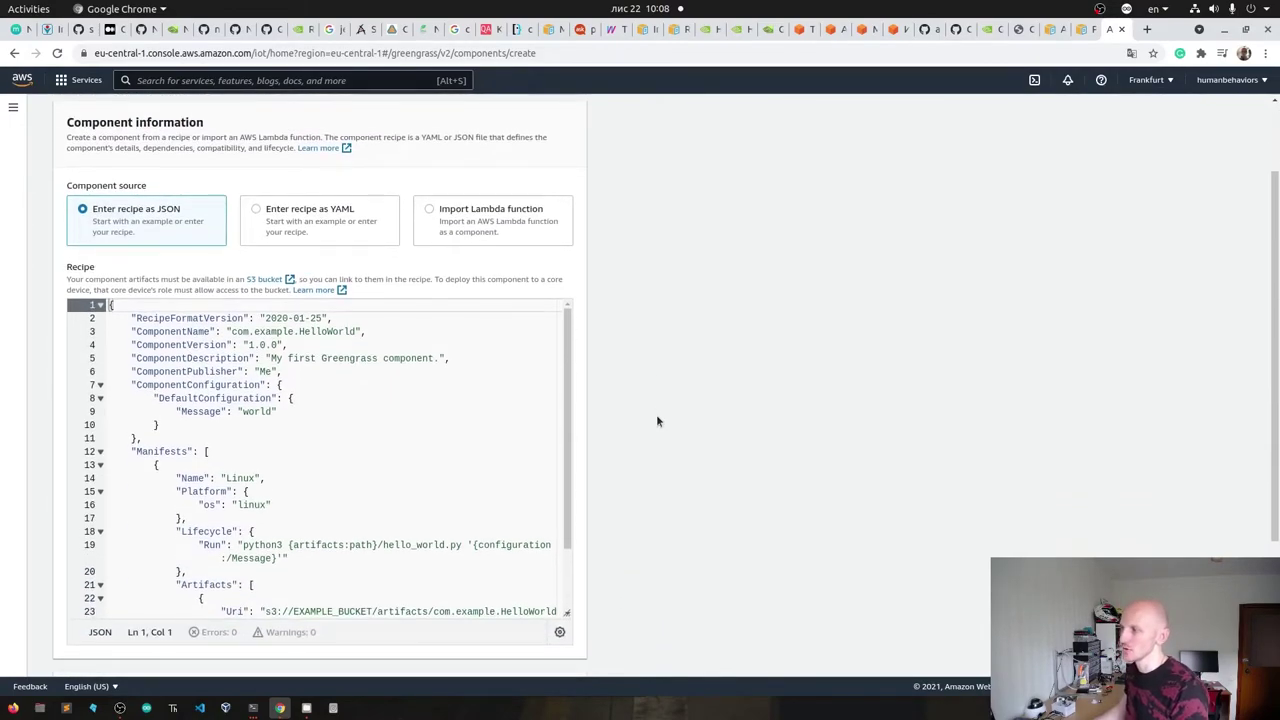
- Switch the component source to importing a Lambda function and examine the Lambda function, version, name and configuration fields
left_click(430, 210)
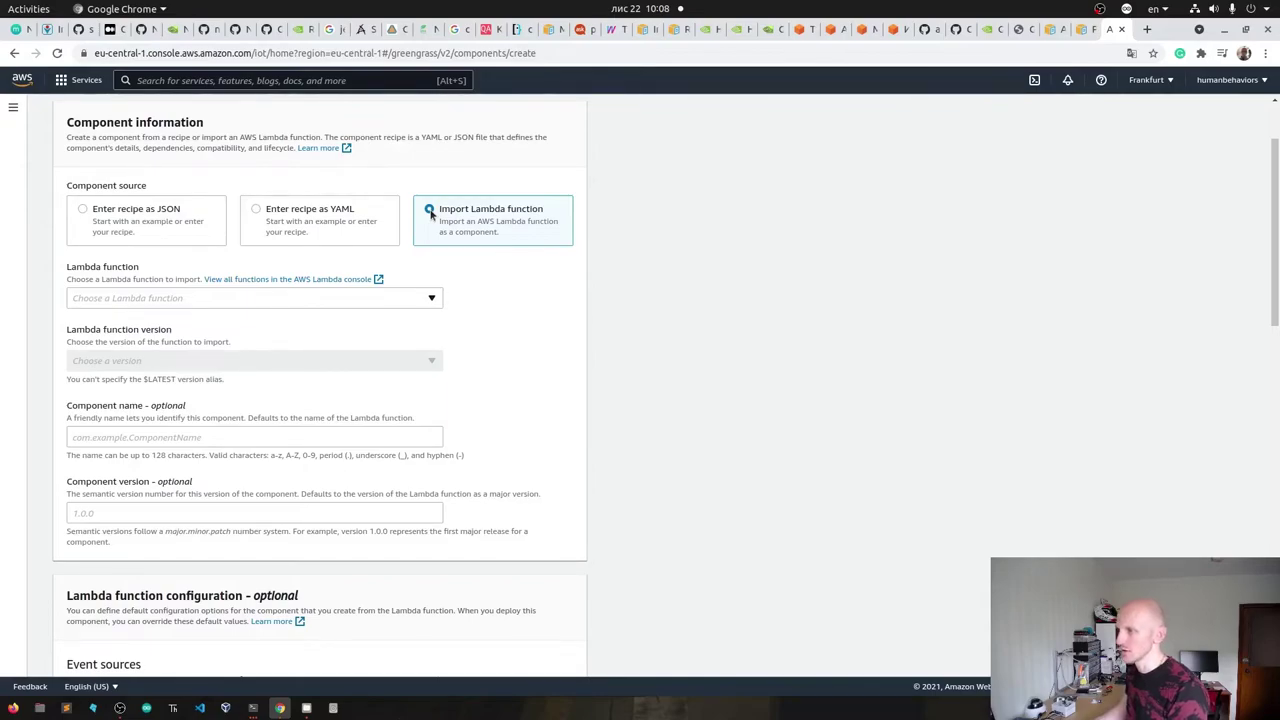
left_click(427, 299)
left_click(425, 300)
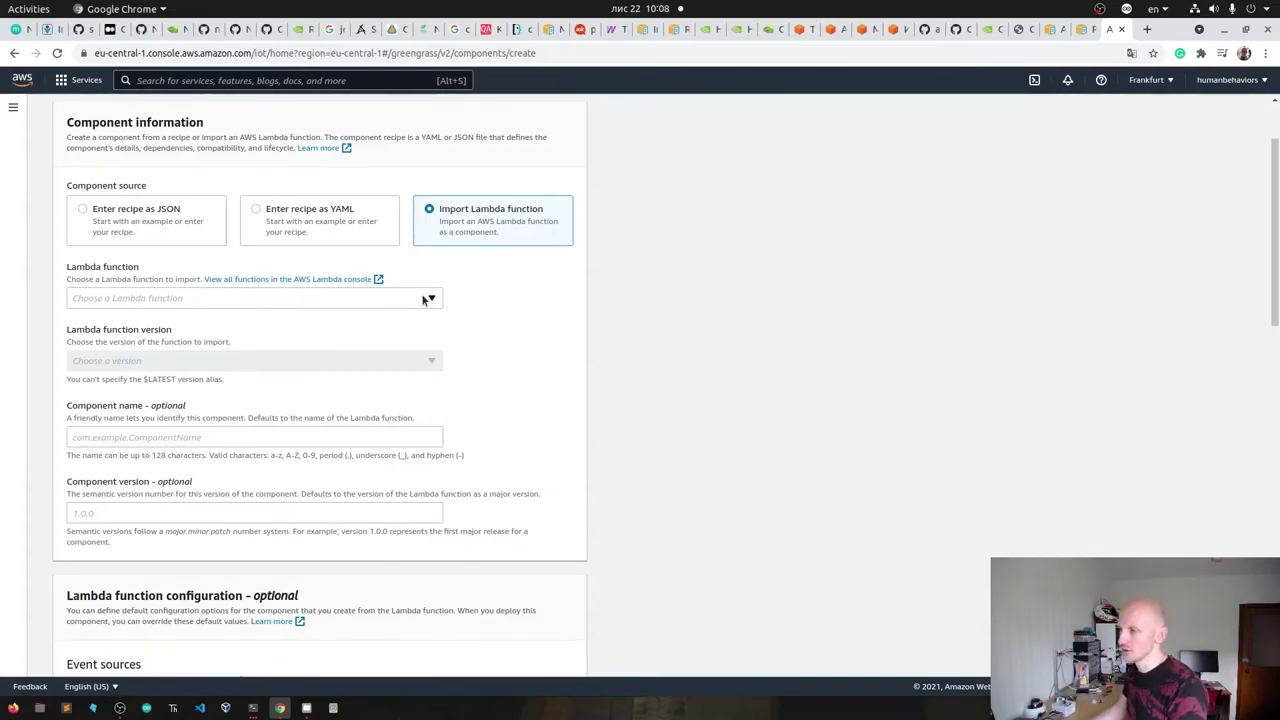
scroll(423, 300, "down", 10)
scroll(423, 300, "up", 10)
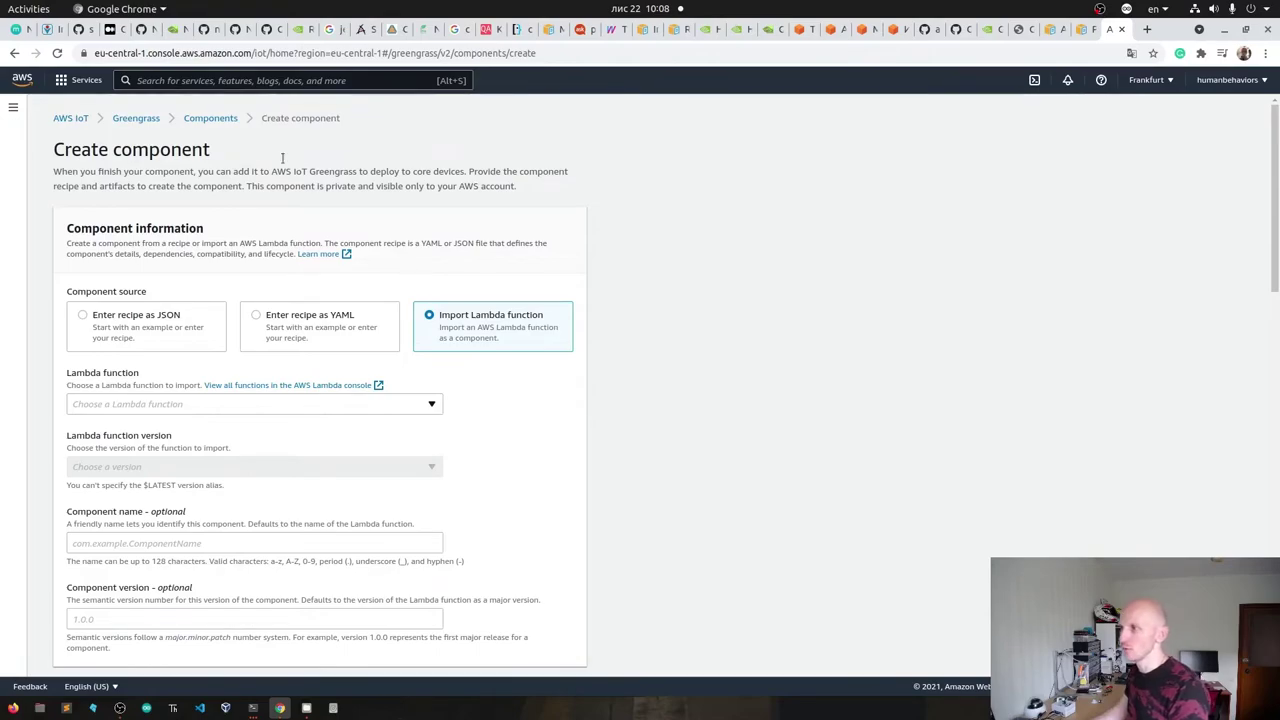
- Return to the Greengrass components, look at the public list, and open the details of the private com.example.HelloWorld component
left_click(216, 119)
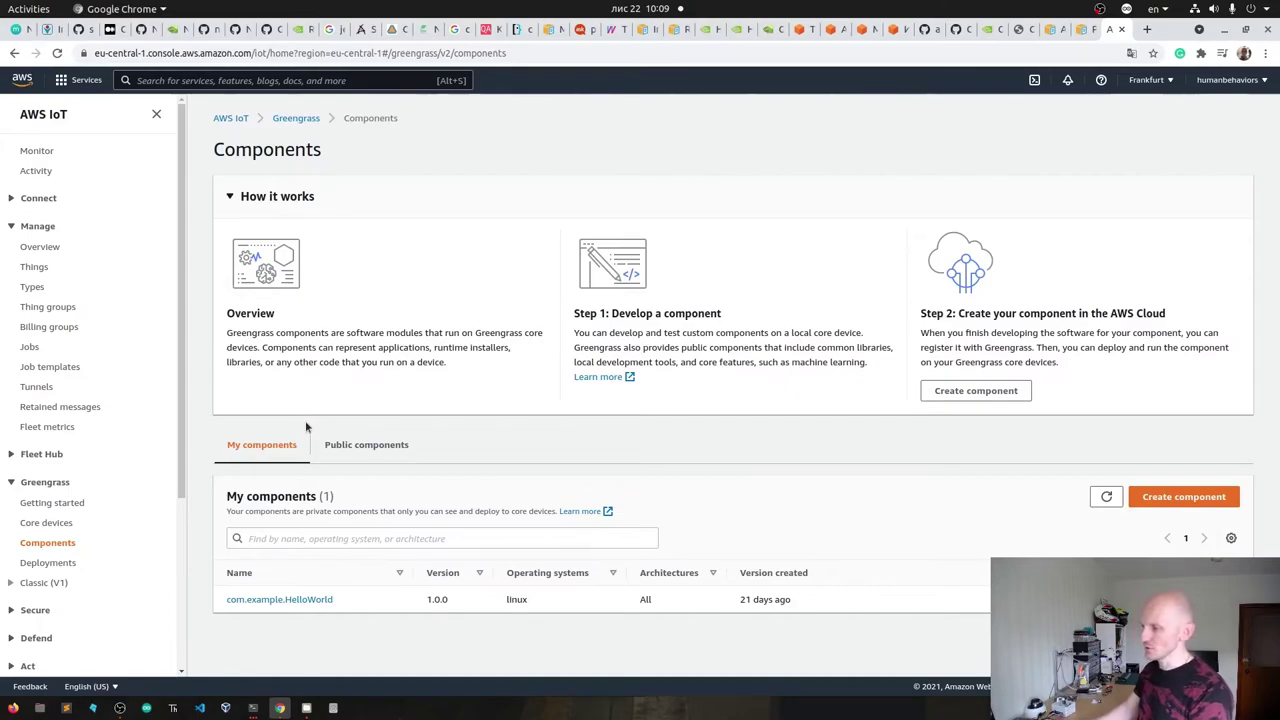
left_click(352, 446)
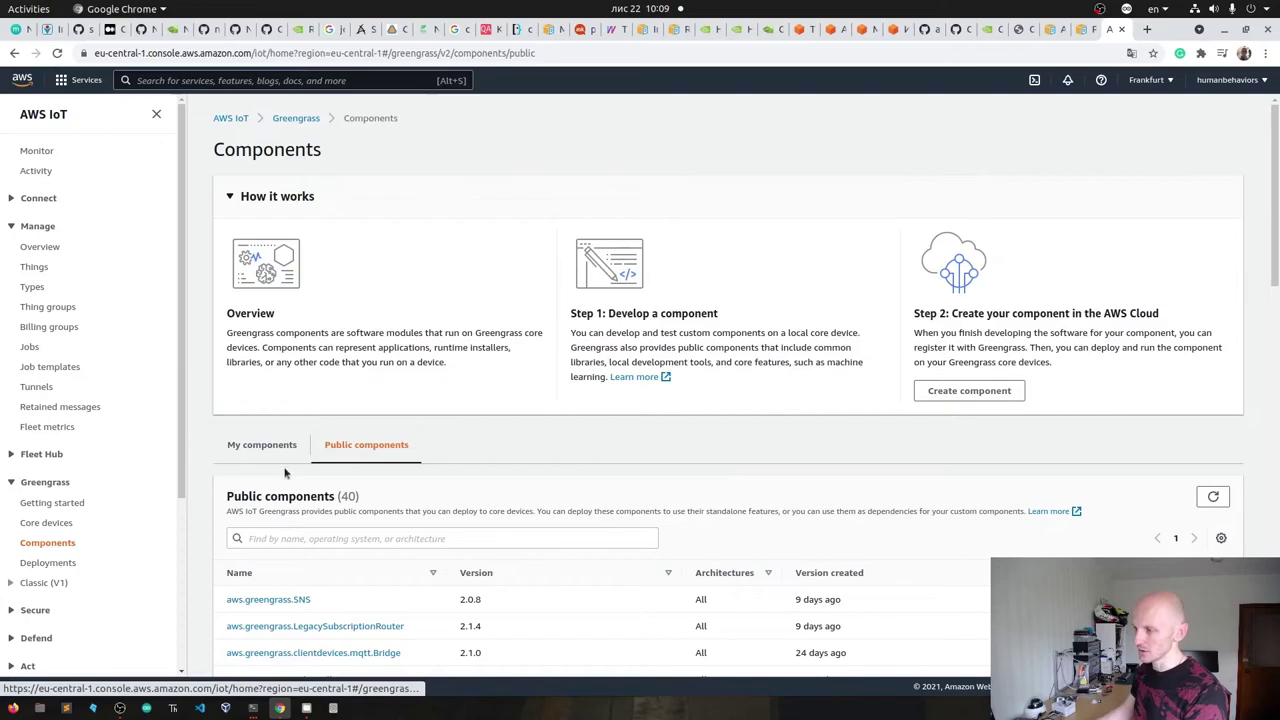
left_click(262, 446)
left_click(320, 600)
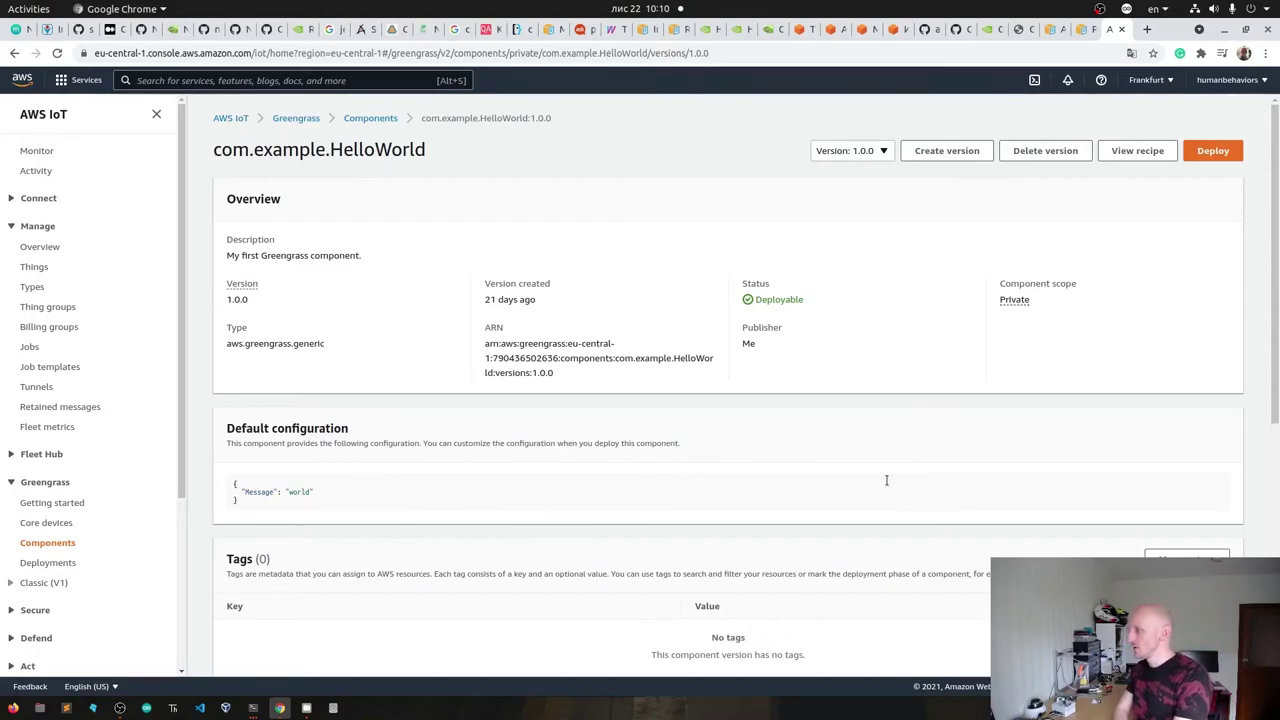
- Minimize the browser window to go back to the Jetson Nano's terminal and jtop windows
left_click(1221, 29)
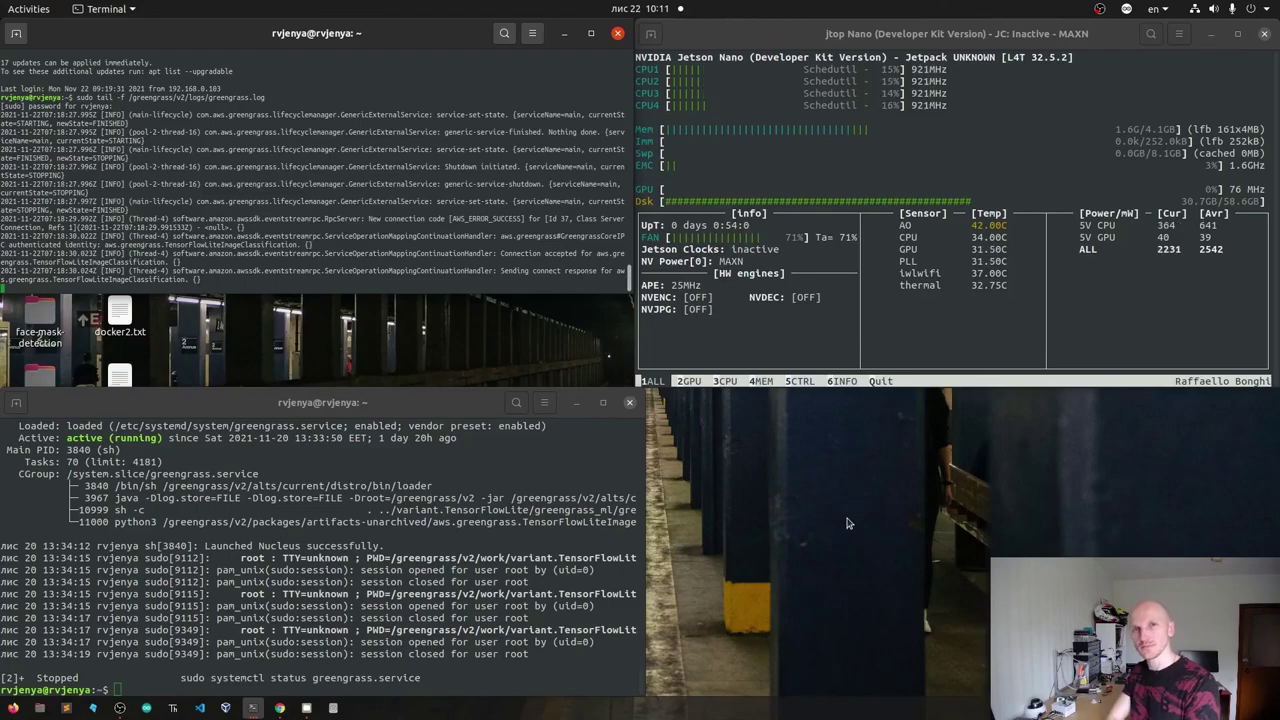
left_click(1100, 9)
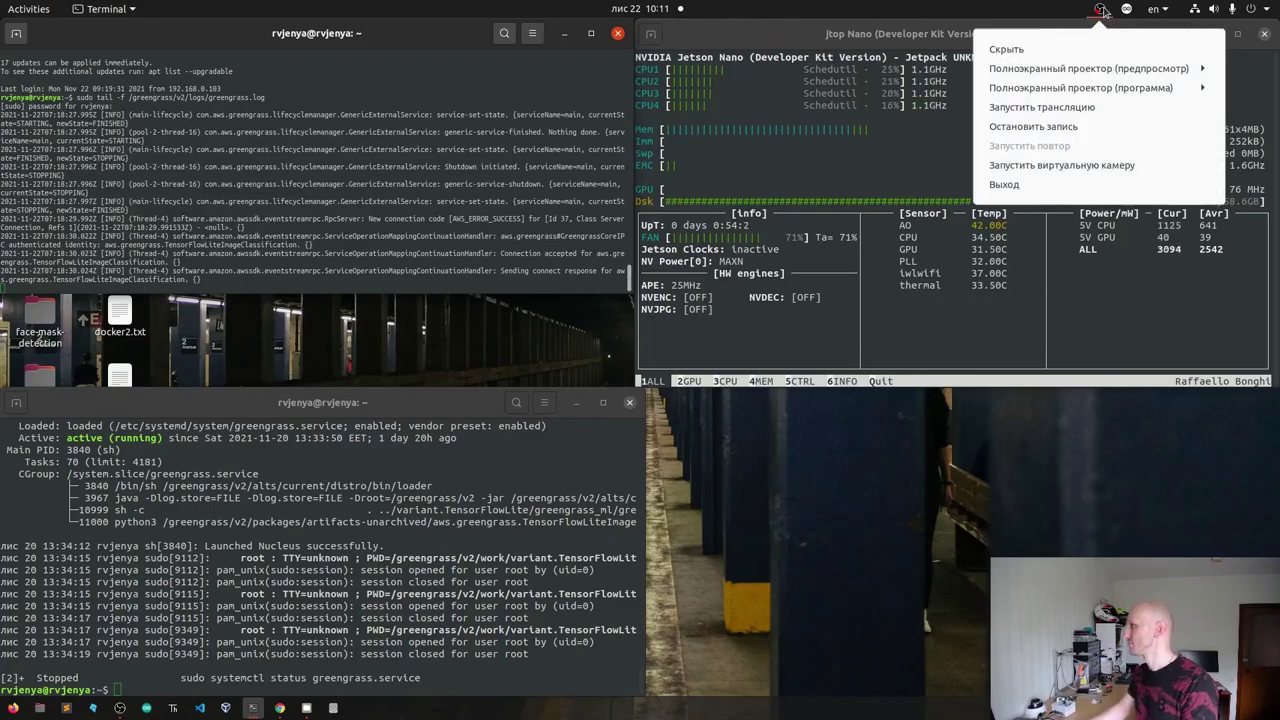